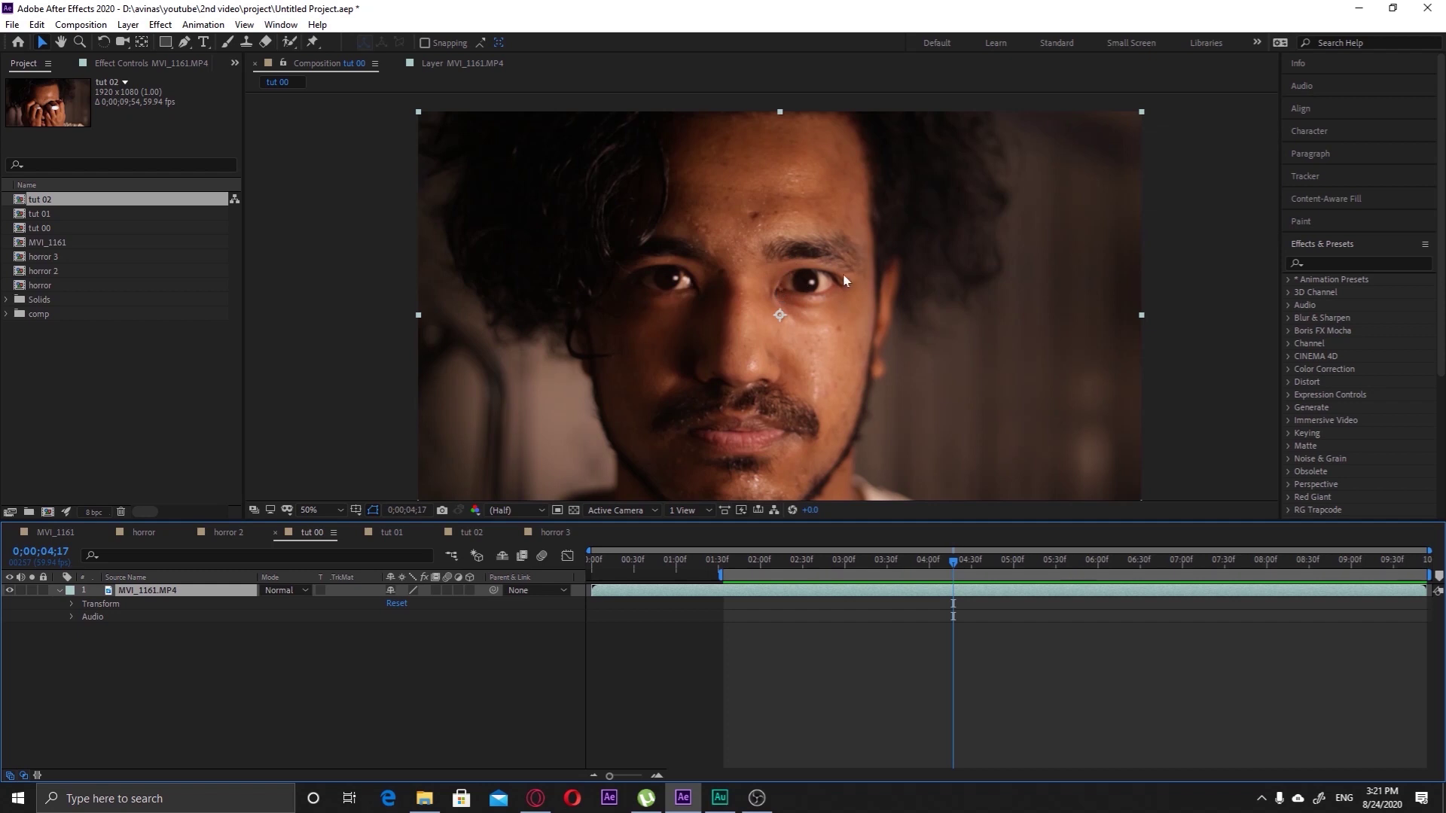
Move the playhead to 0;00;04;09 and apply the All Panels workspace with Effects & Presets collapsed
{"action": "mouse_move", "coordinate": [953, 570]}
{"action": "left_mouse_down"}
{"action": "mouse_move", "coordinate": [915, 570]}
{"action": "mouse_move", "coordinate": [942, 570]}
{"action": "left_mouse_up"}
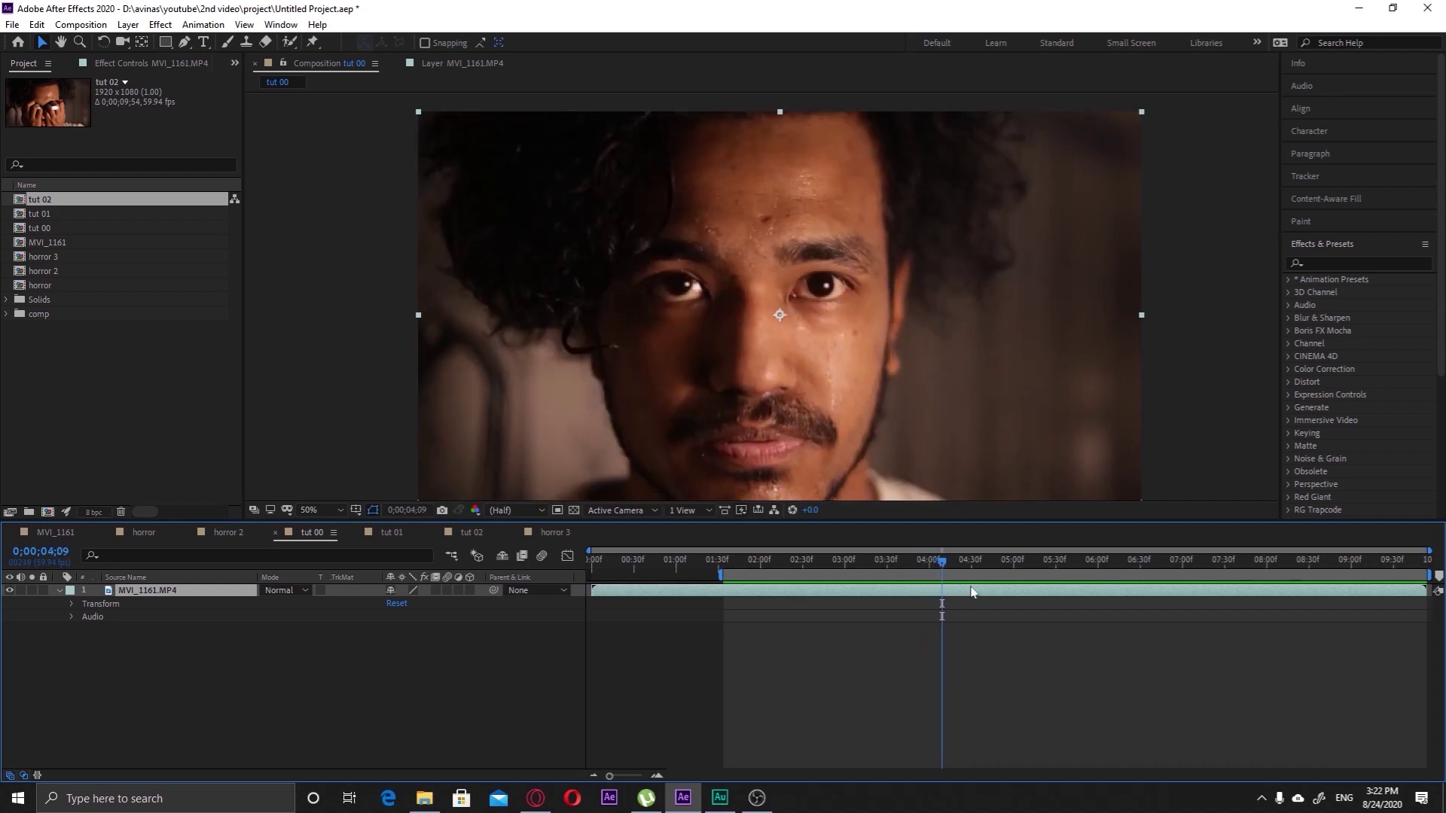
{"action": "left_click", "coordinate": [280, 25]}
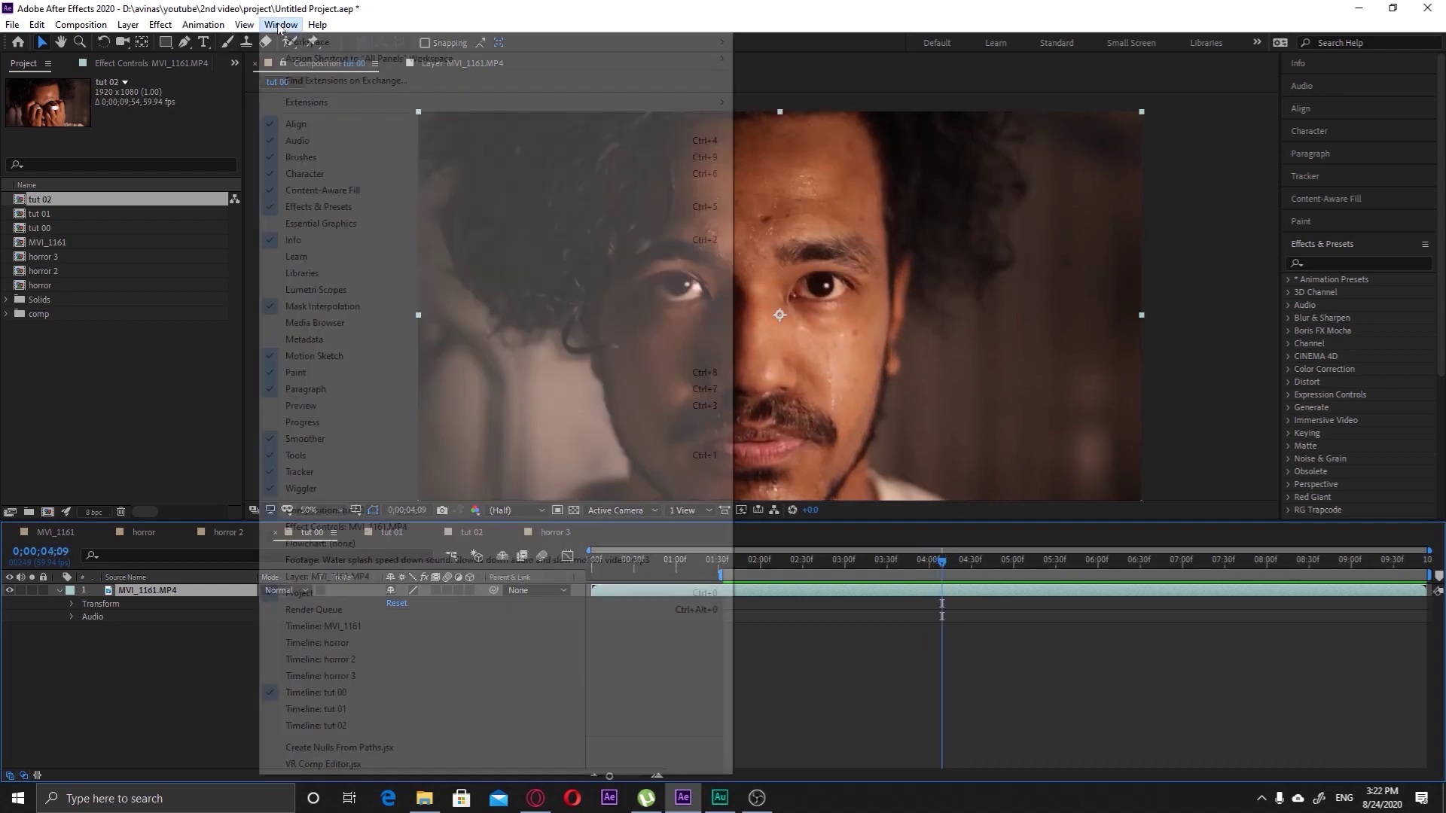
{"action": "mouse_move", "coordinate": [294, 46]}
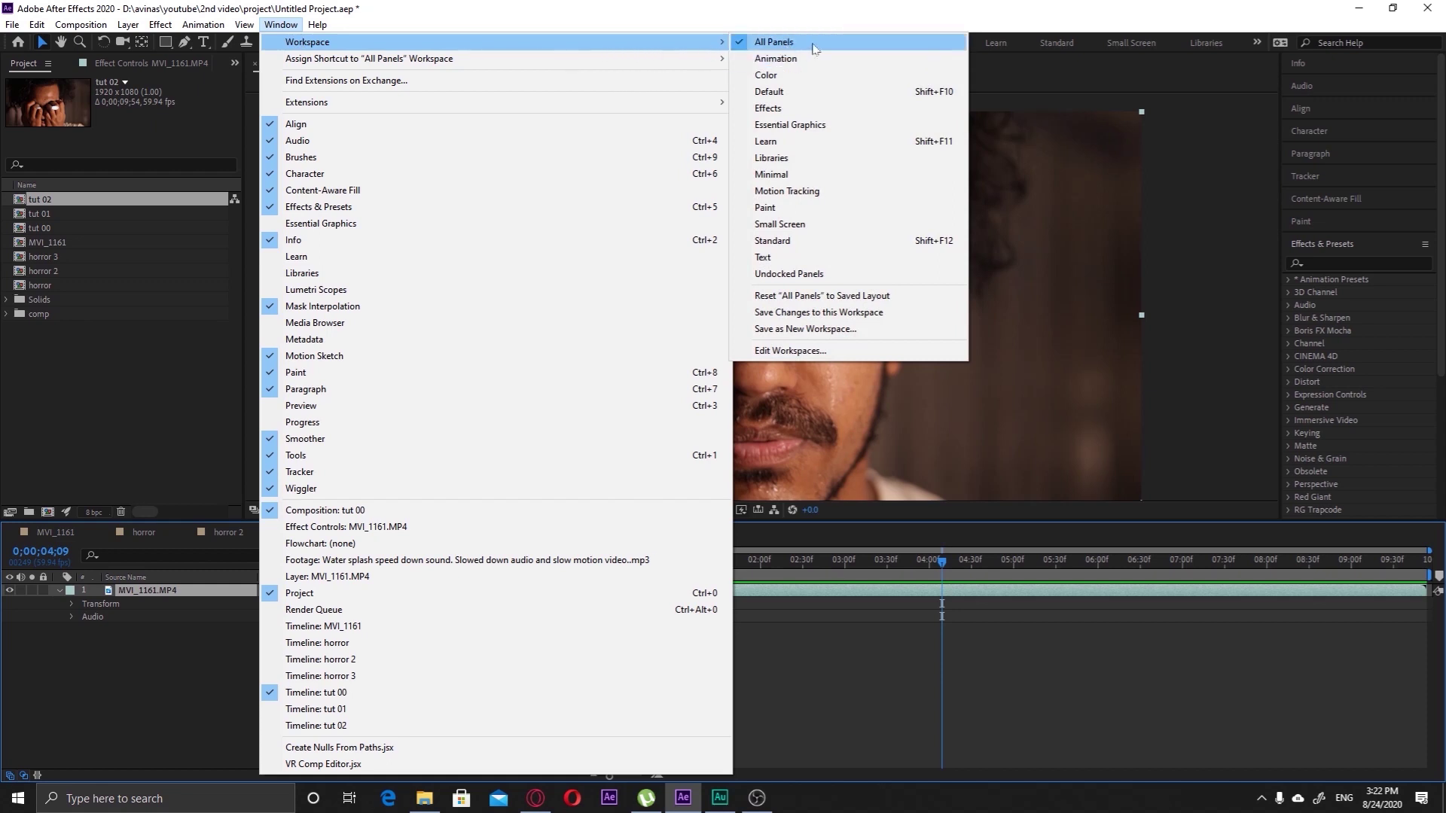
{"action": "left_click", "coordinate": [775, 47]}
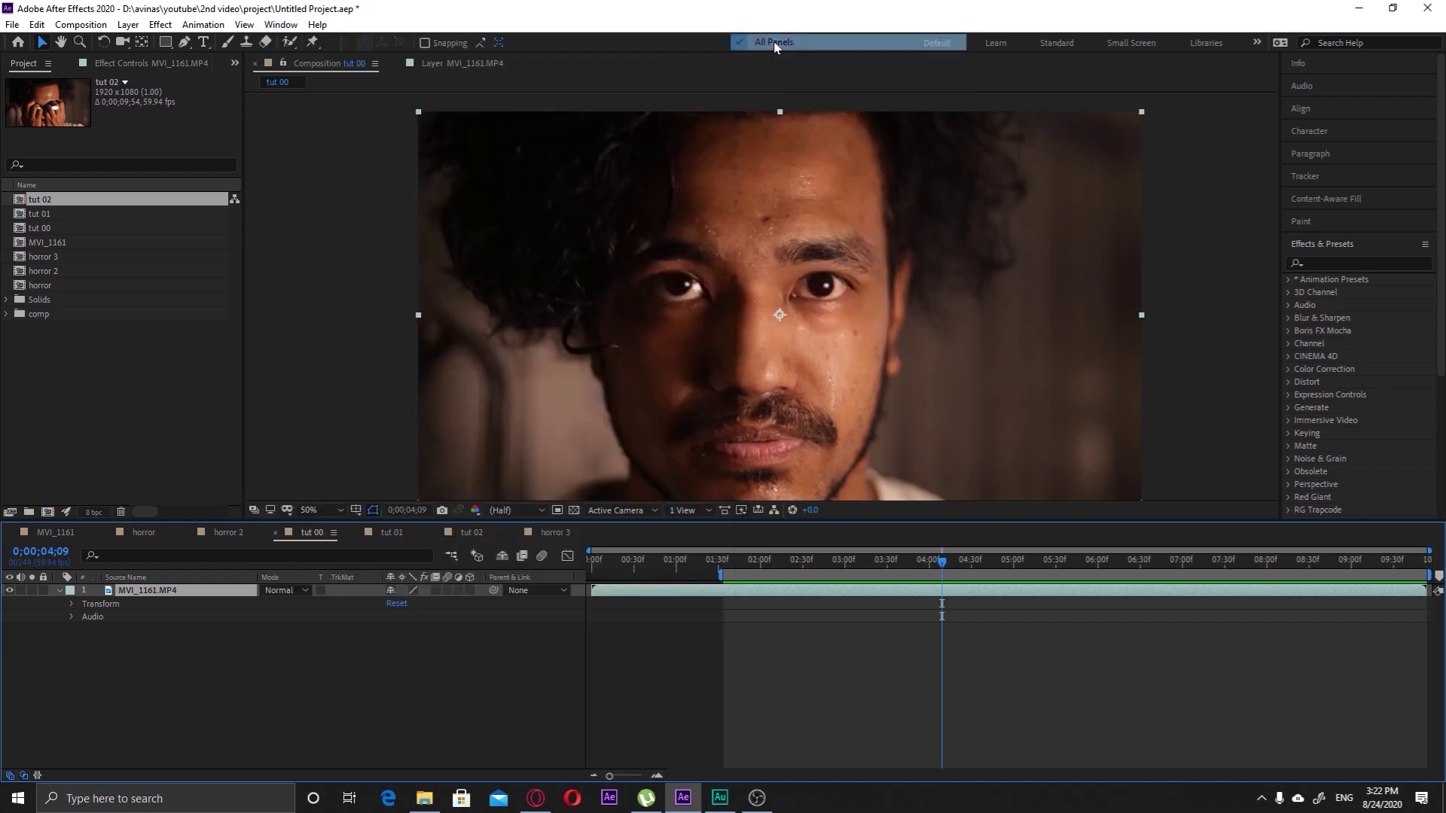
{"action": "left_click", "coordinate": [1334, 247]}
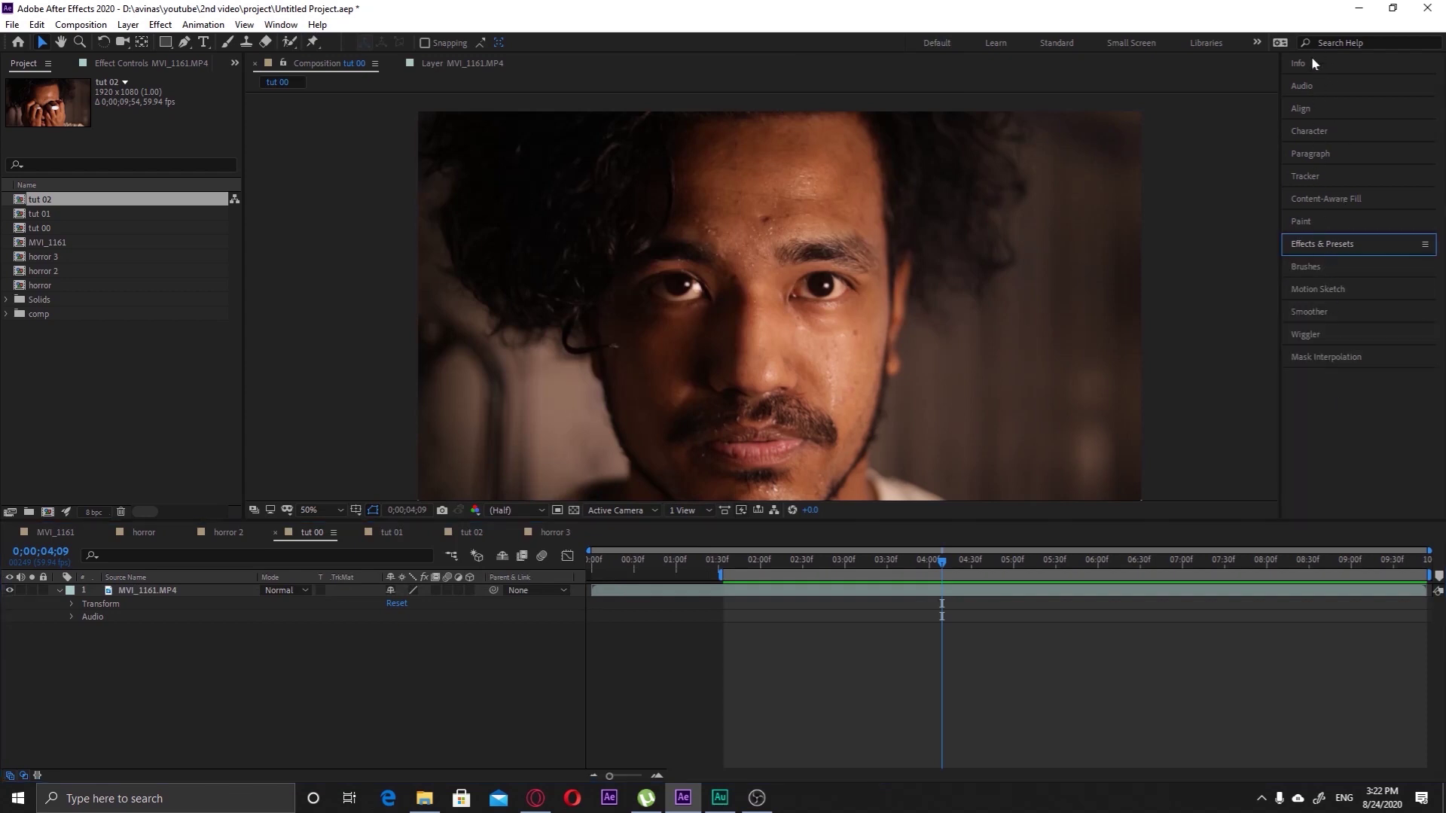
{"action": "left_click", "coordinate": [515, 712]}
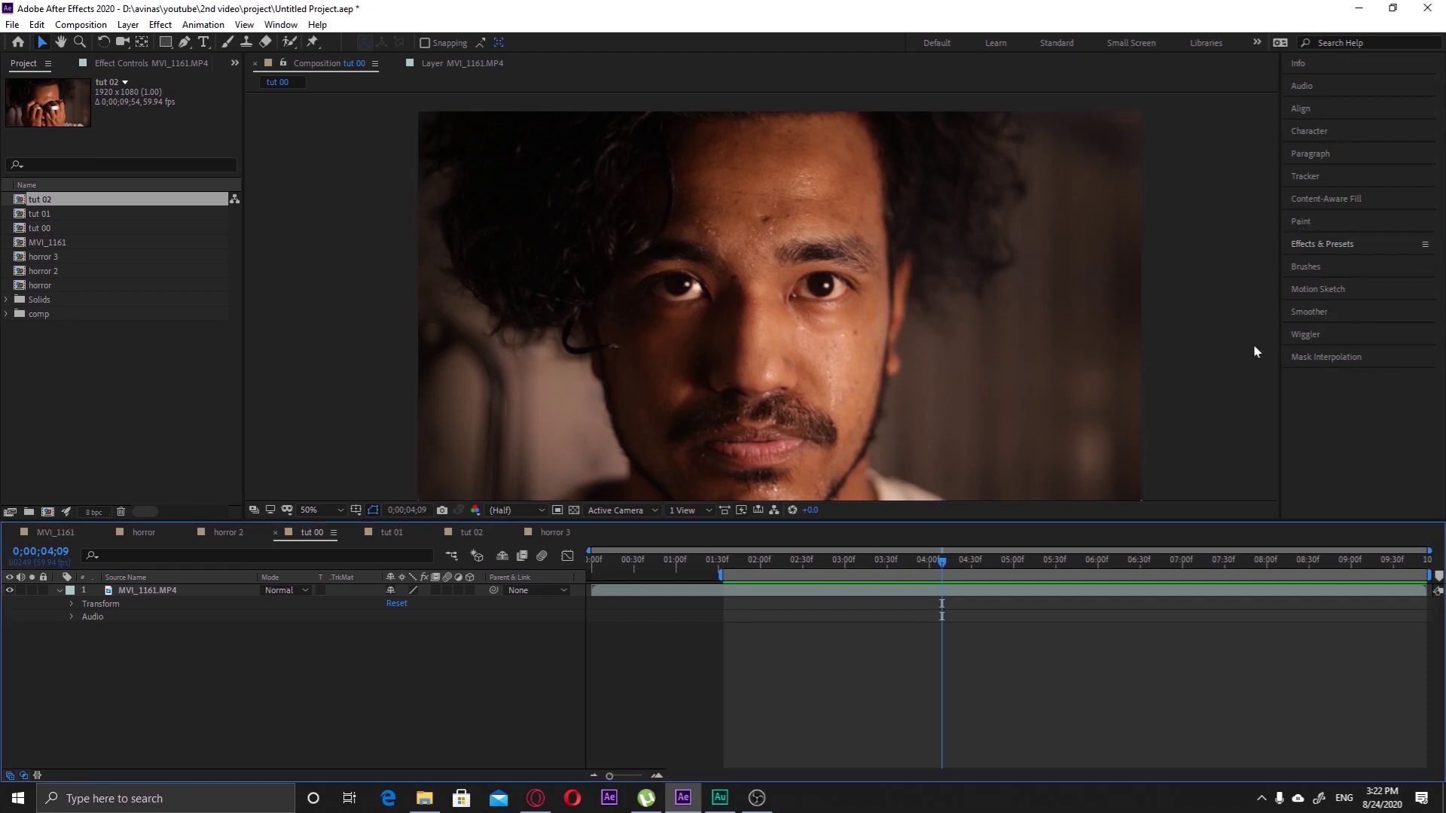
Open the Tracker controls and start a Track Motion tracker on the MVI_1161.MP4 layer
{"action": "left_click", "coordinate": [1302, 176]}
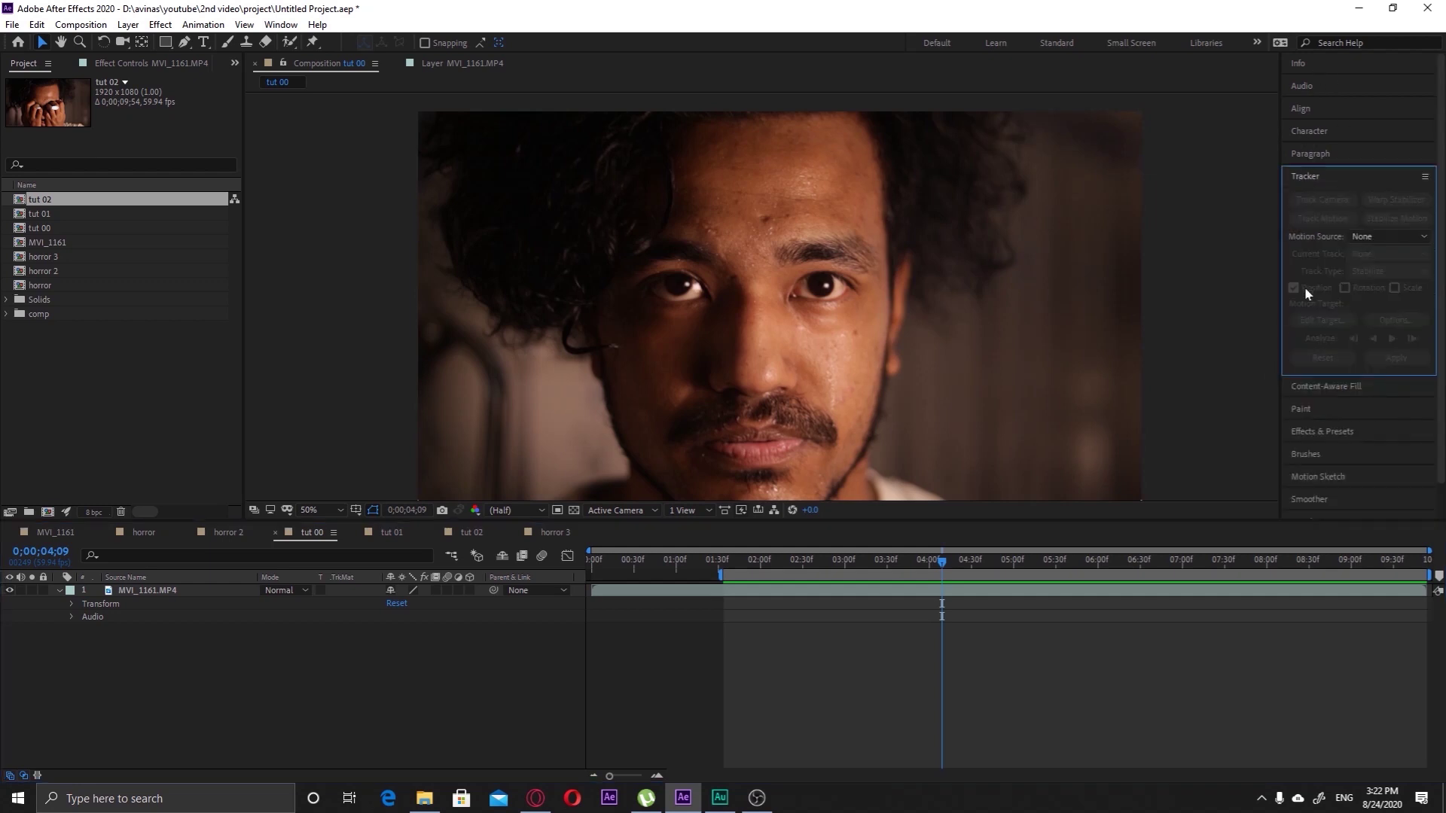
{"action": "left_click", "coordinate": [119, 591]}
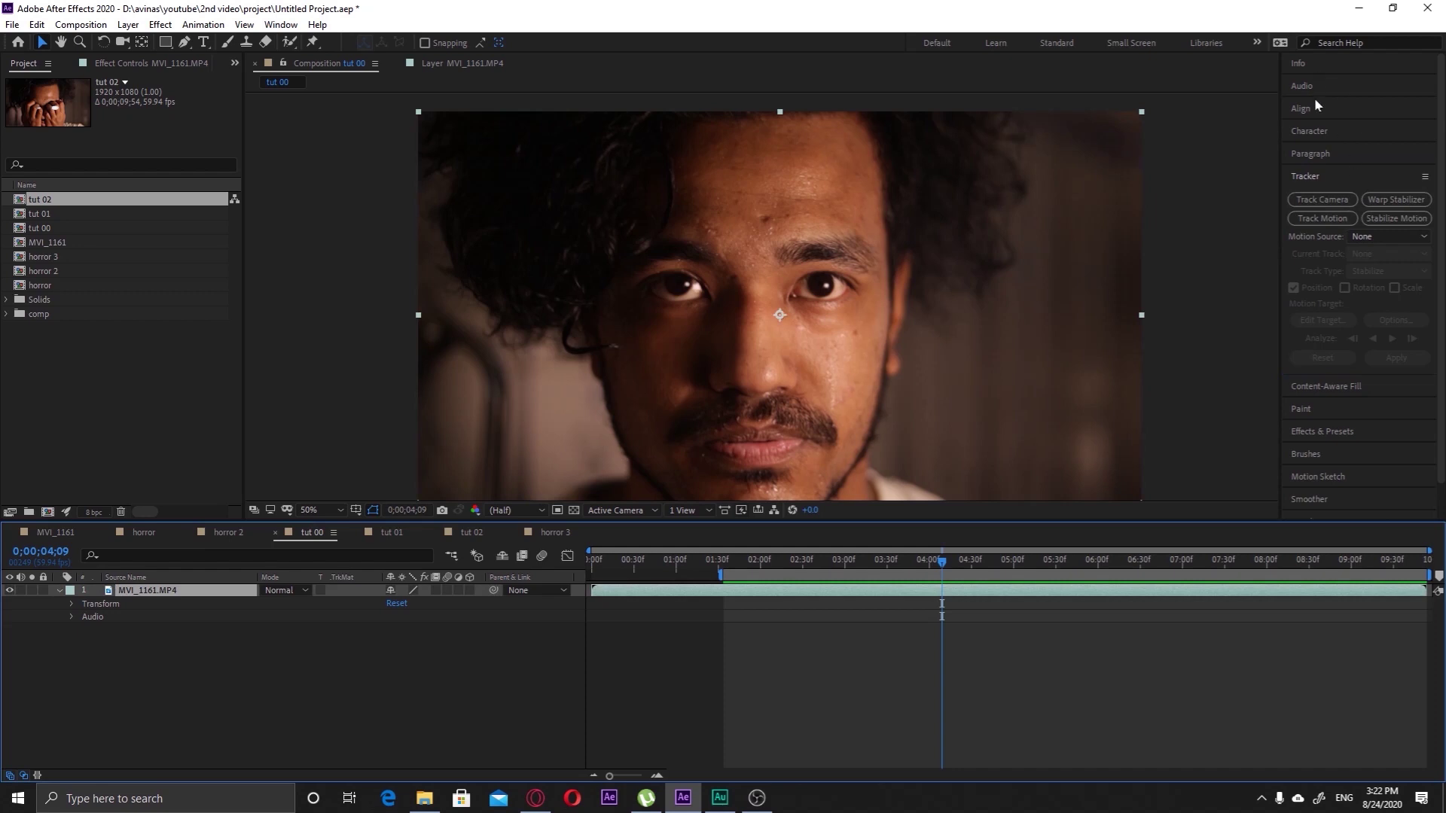
{"action": "left_click", "coordinate": [1317, 219]}
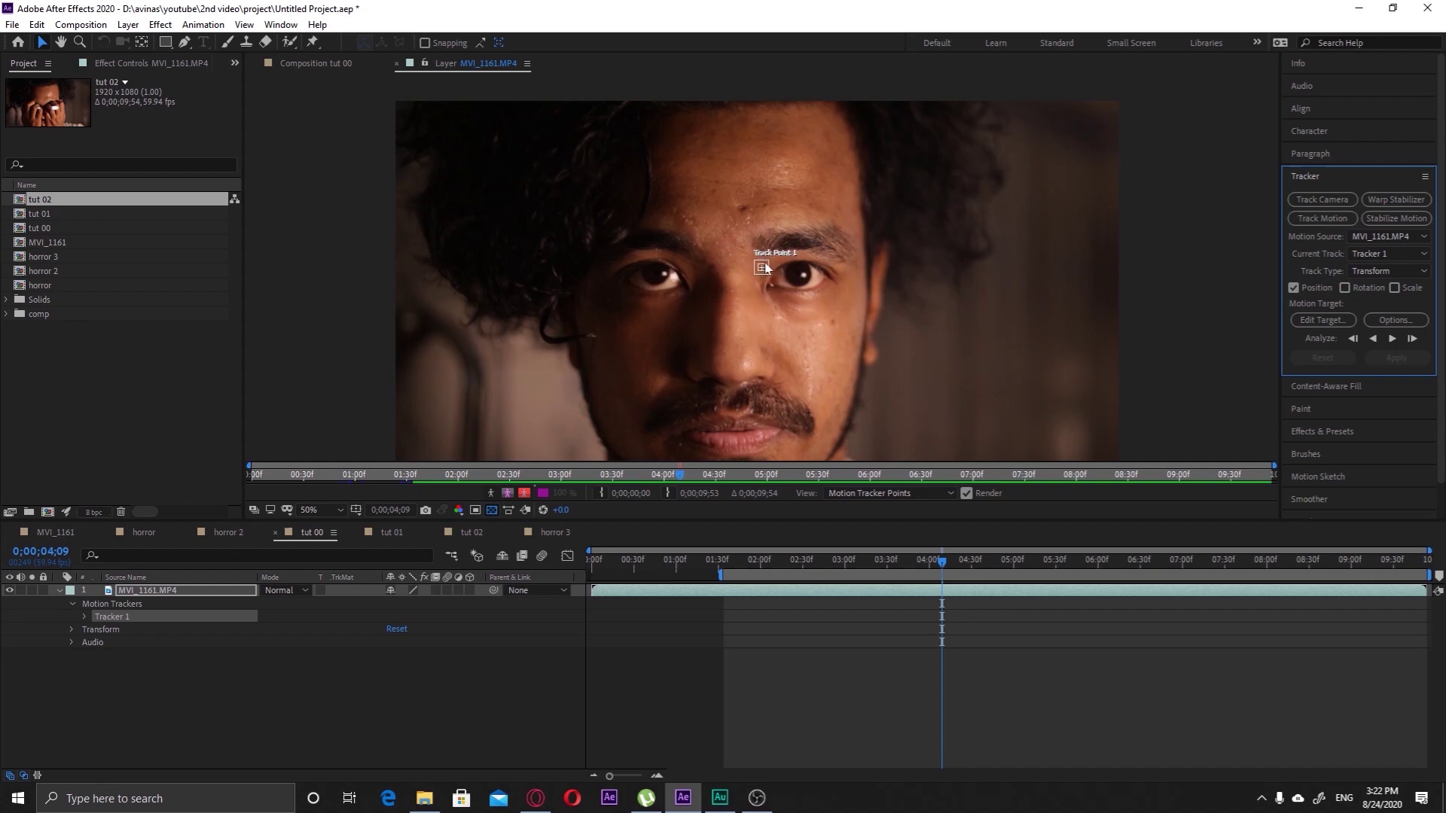
Move Track Point 1 from the bridge of the nose onto the pupil of the eye beside it
{"action": "scroll", "coordinate": [758, 269], "scroll_direction": "up", "scroll_amount": 4}
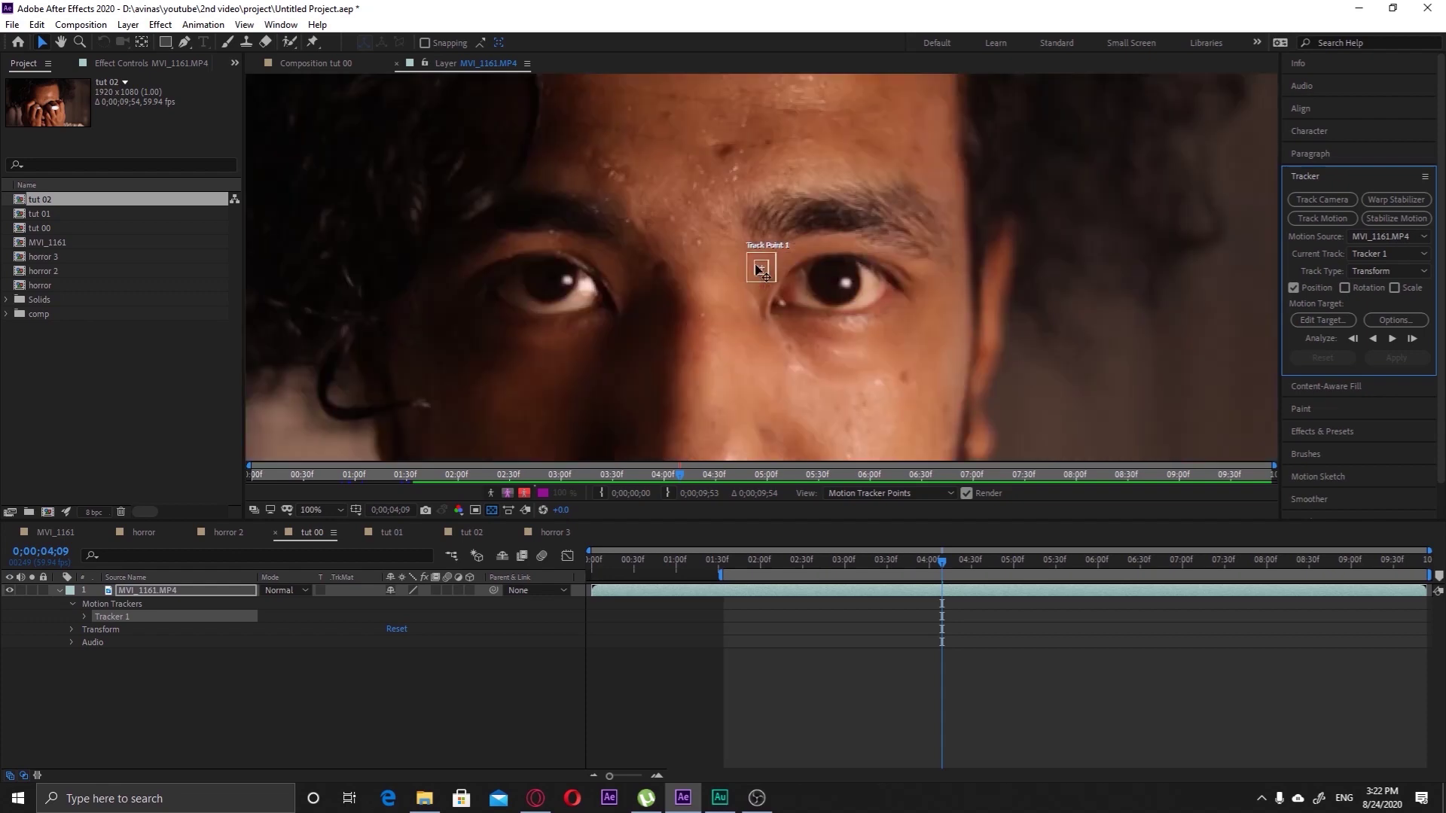
{"action": "key", "text": "space"}
{"action": "mouse_move", "coordinate": [688, 297]}
{"action": "left_mouse_down"}
{"action": "mouse_move", "coordinate": [688, 245]}
{"action": "mouse_move", "coordinate": [680, 287]}
{"action": "left_mouse_up"}
{"action": "left_click_drag", "start_coordinate": [879, 287], "coordinate": [844, 266]}
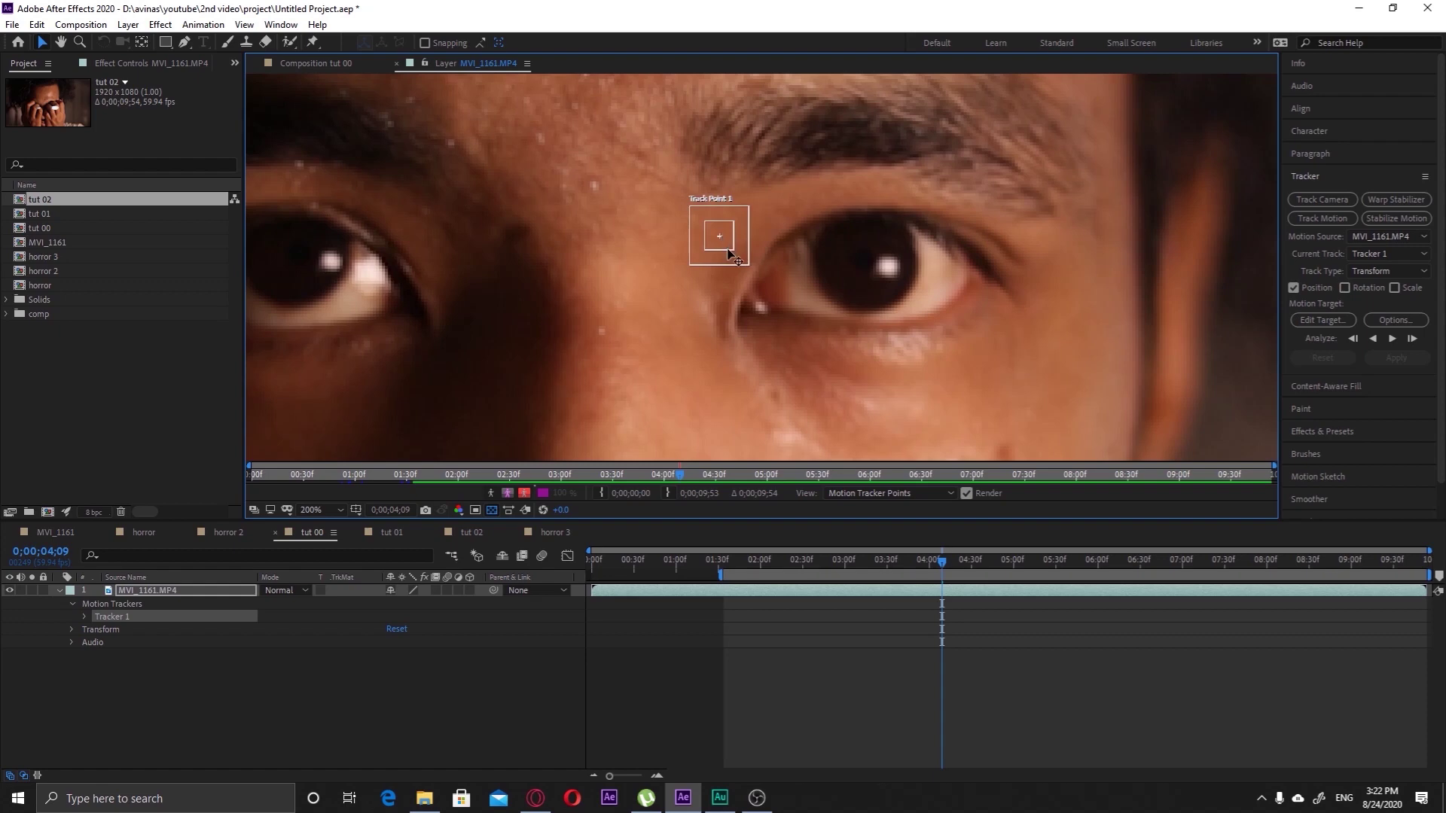
{"action": "left_click_drag", "start_coordinate": [726, 251], "coordinate": [881, 274]}
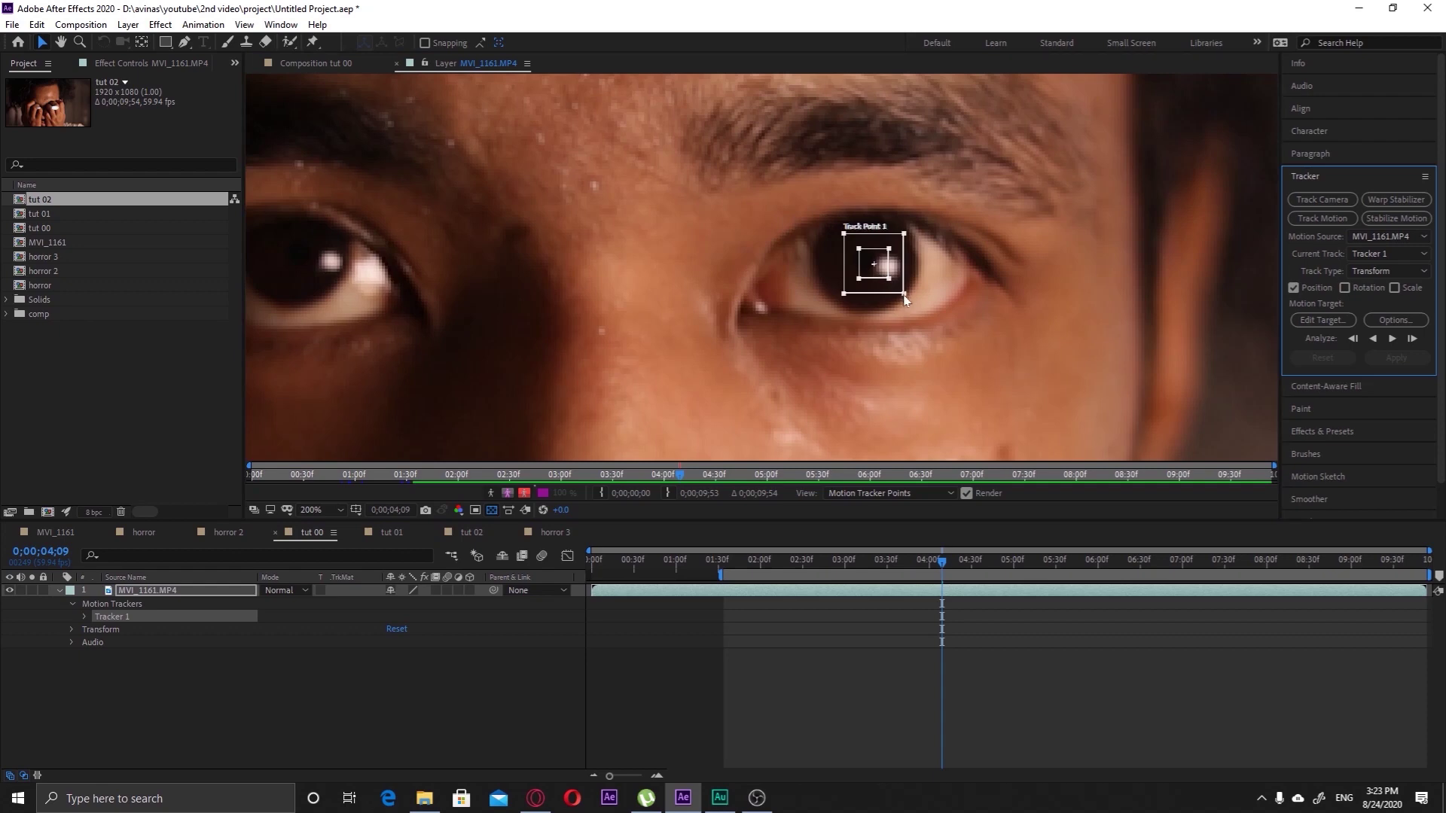
Enlarge the track point's search and feature regions around the eye and recentre them on the pupil
{"action": "left_click_drag", "start_coordinate": [904, 300], "coordinate": [1052, 382]}
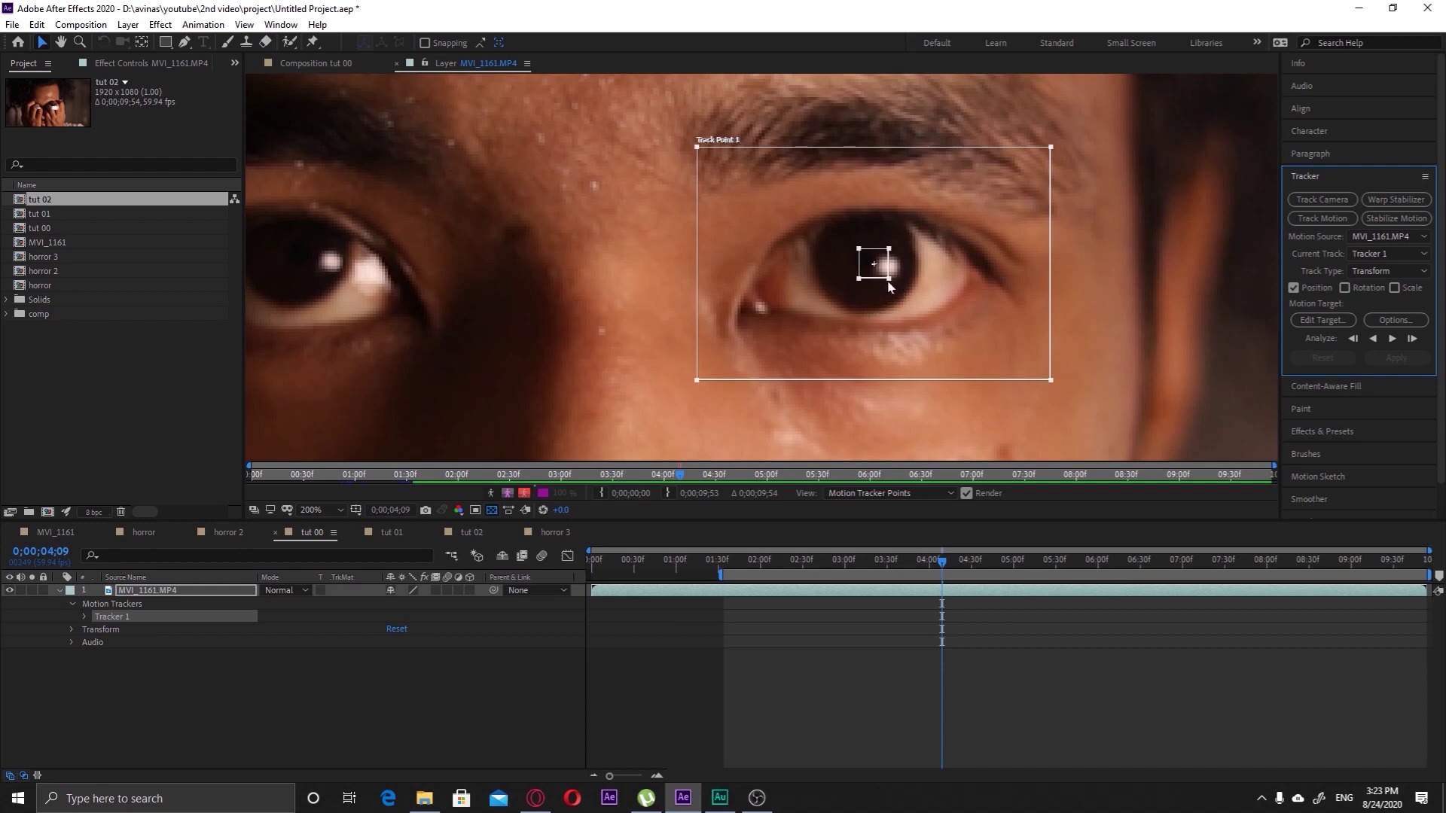
{"action": "left_click_drag", "start_coordinate": [889, 278], "coordinate": [949, 341]}
{"action": "left_click_drag", "start_coordinate": [903, 292], "coordinate": [890, 292]}
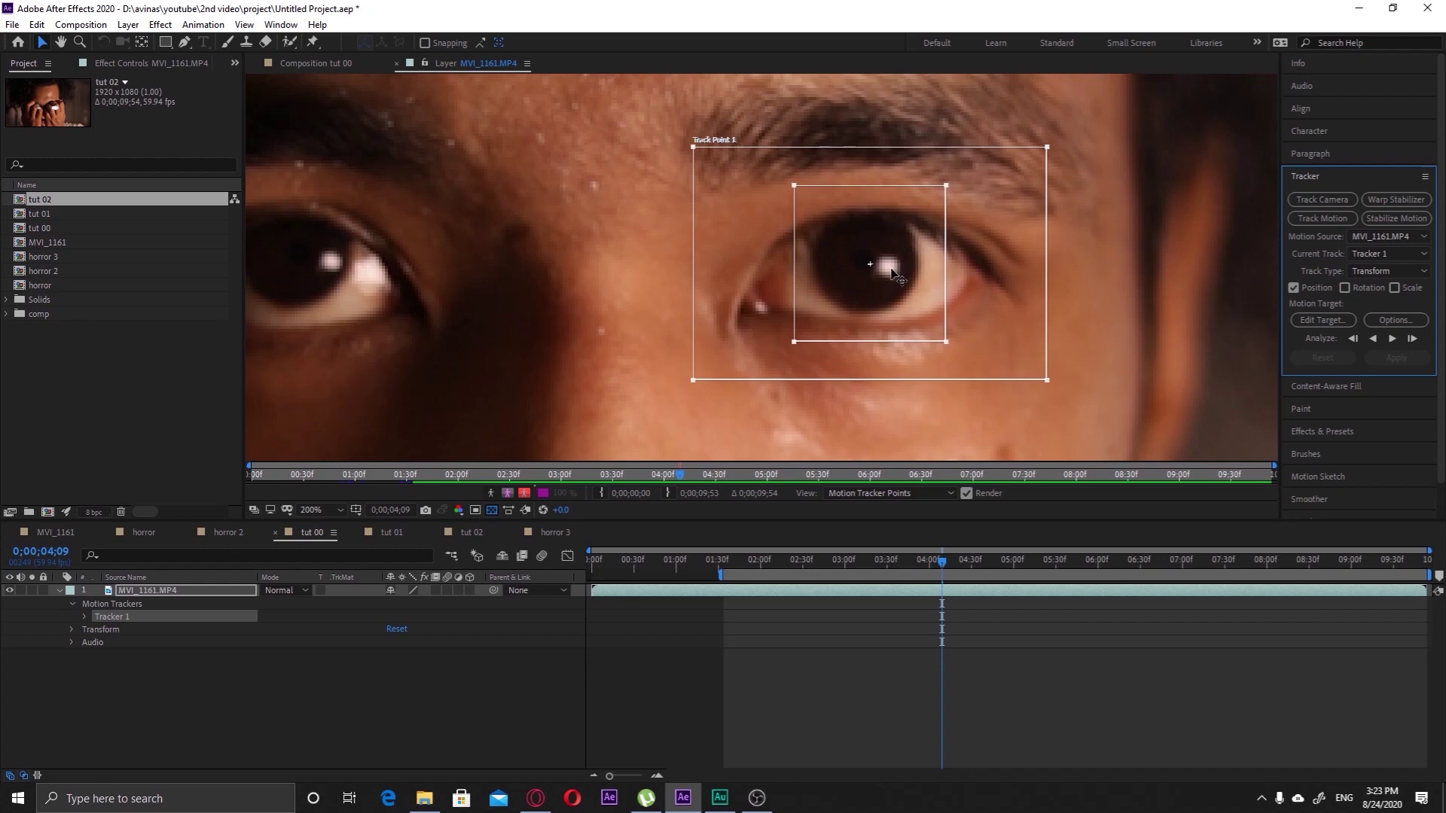
{"action": "left_click_drag", "start_coordinate": [889, 269], "coordinate": [866, 260]}
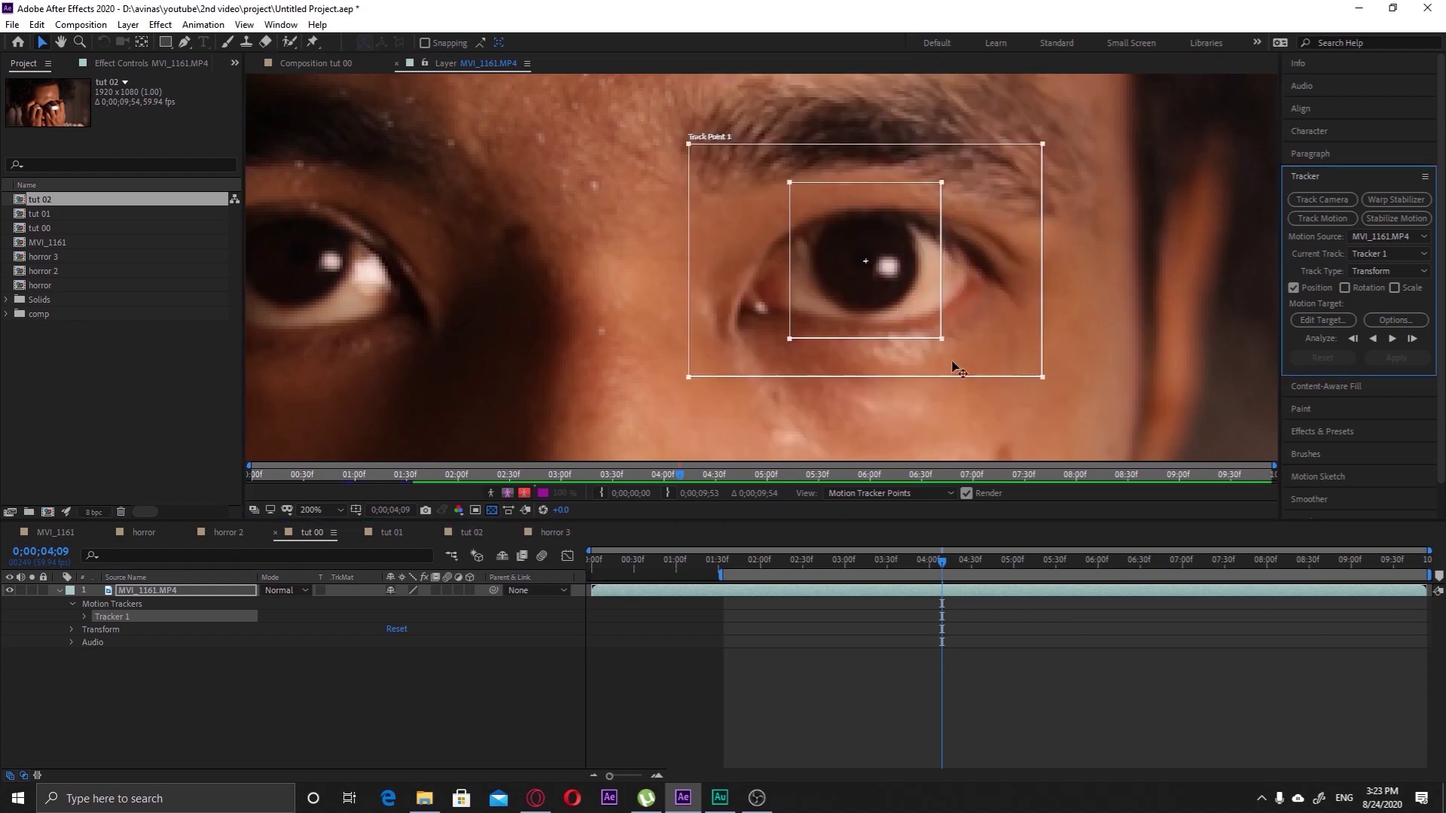
{"action": "left_click_drag", "start_coordinate": [1044, 385], "coordinate": [1044, 385]}
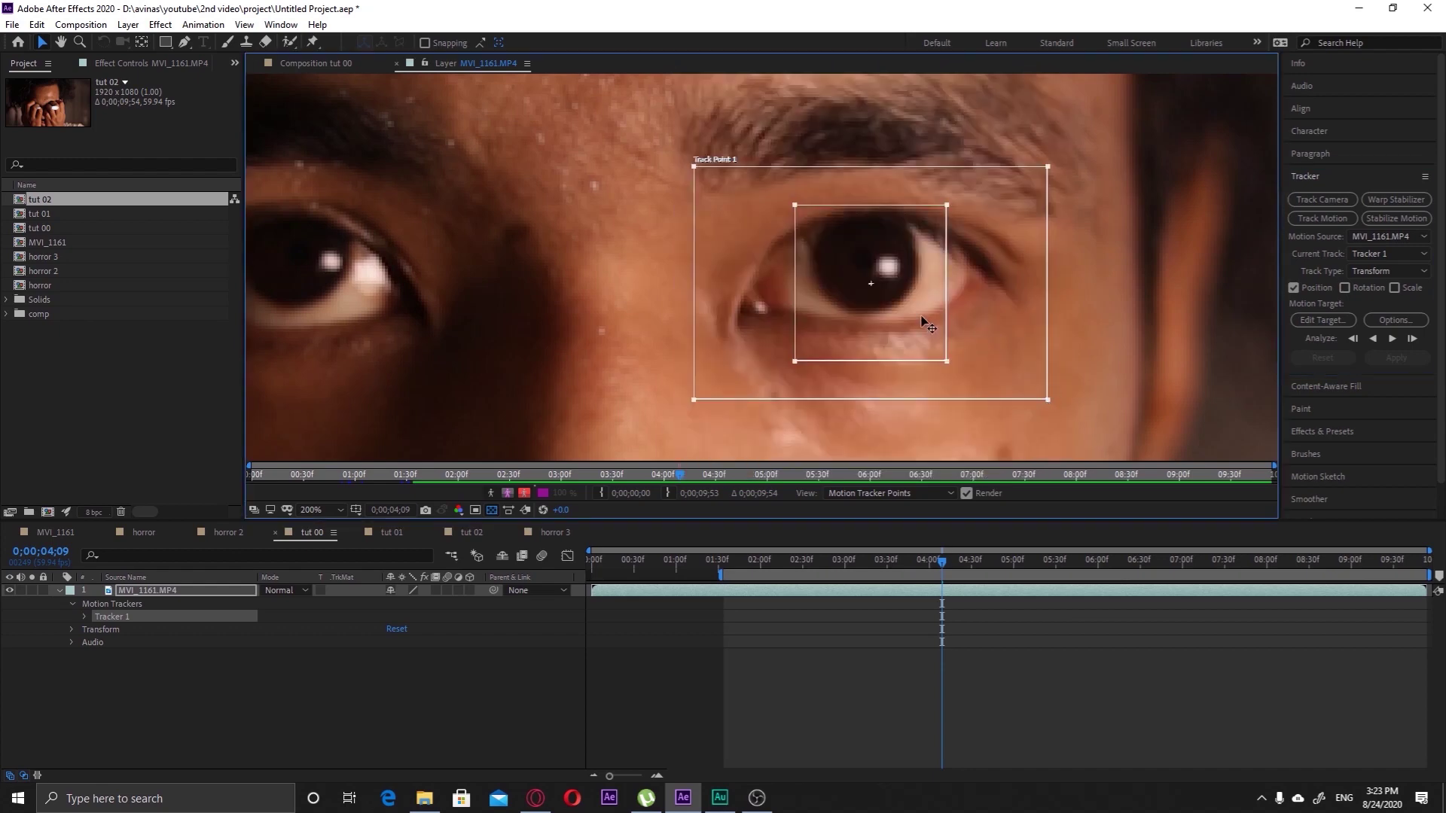
{"action": "left_click_drag", "start_coordinate": [919, 319], "coordinate": [922, 303]}
Tighten the search region around the eye and widen the feature region to span the eye from corner to corner
{"action": "scroll", "coordinate": [920, 286], "scroll_direction": "down", "scroll_amount": 1}
{"action": "left_click_drag", "start_coordinate": [906, 214], "coordinate": [903, 207]}
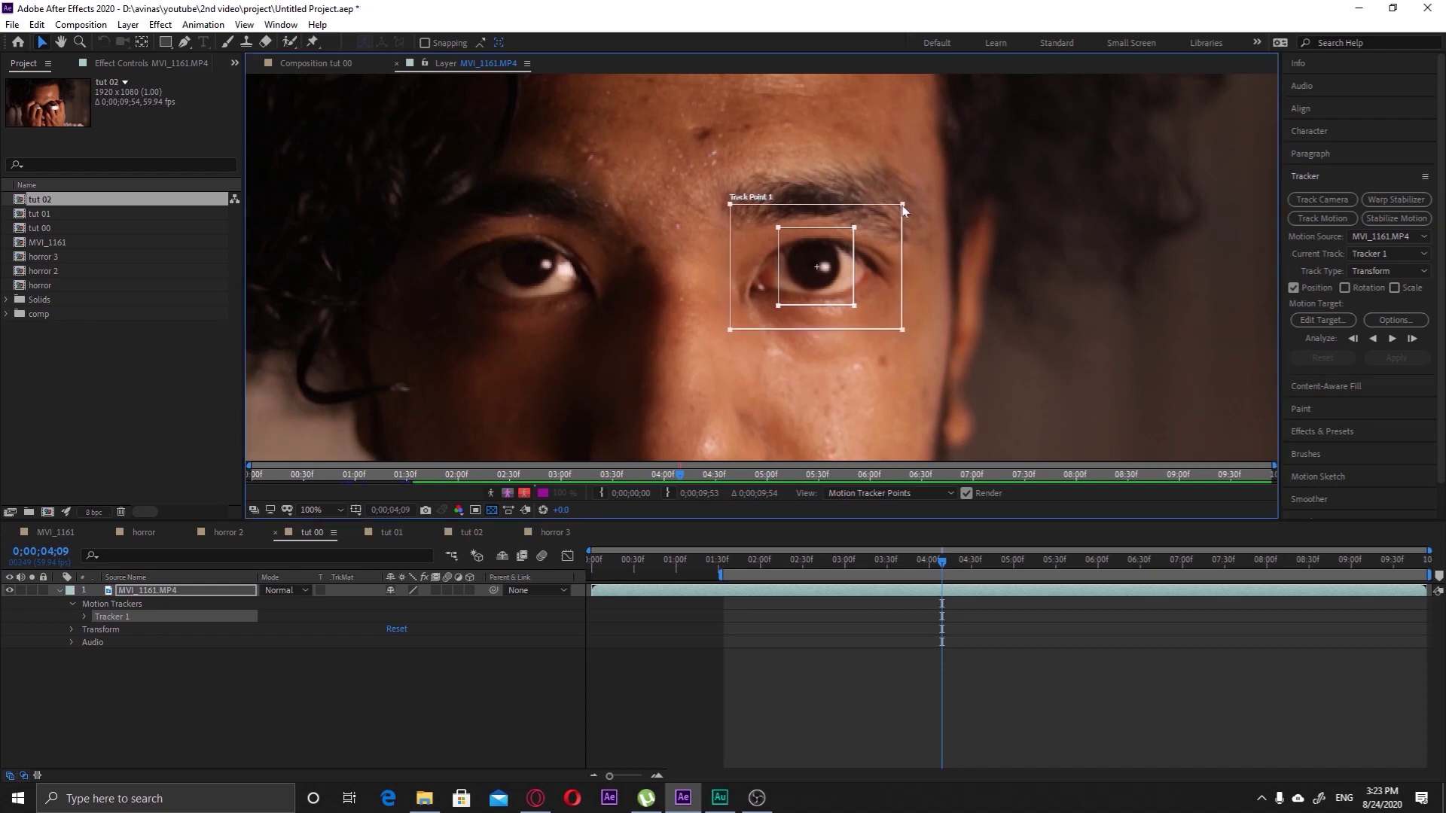
{"action": "left_click_drag", "start_coordinate": [854, 305], "coordinate": [879, 309]}
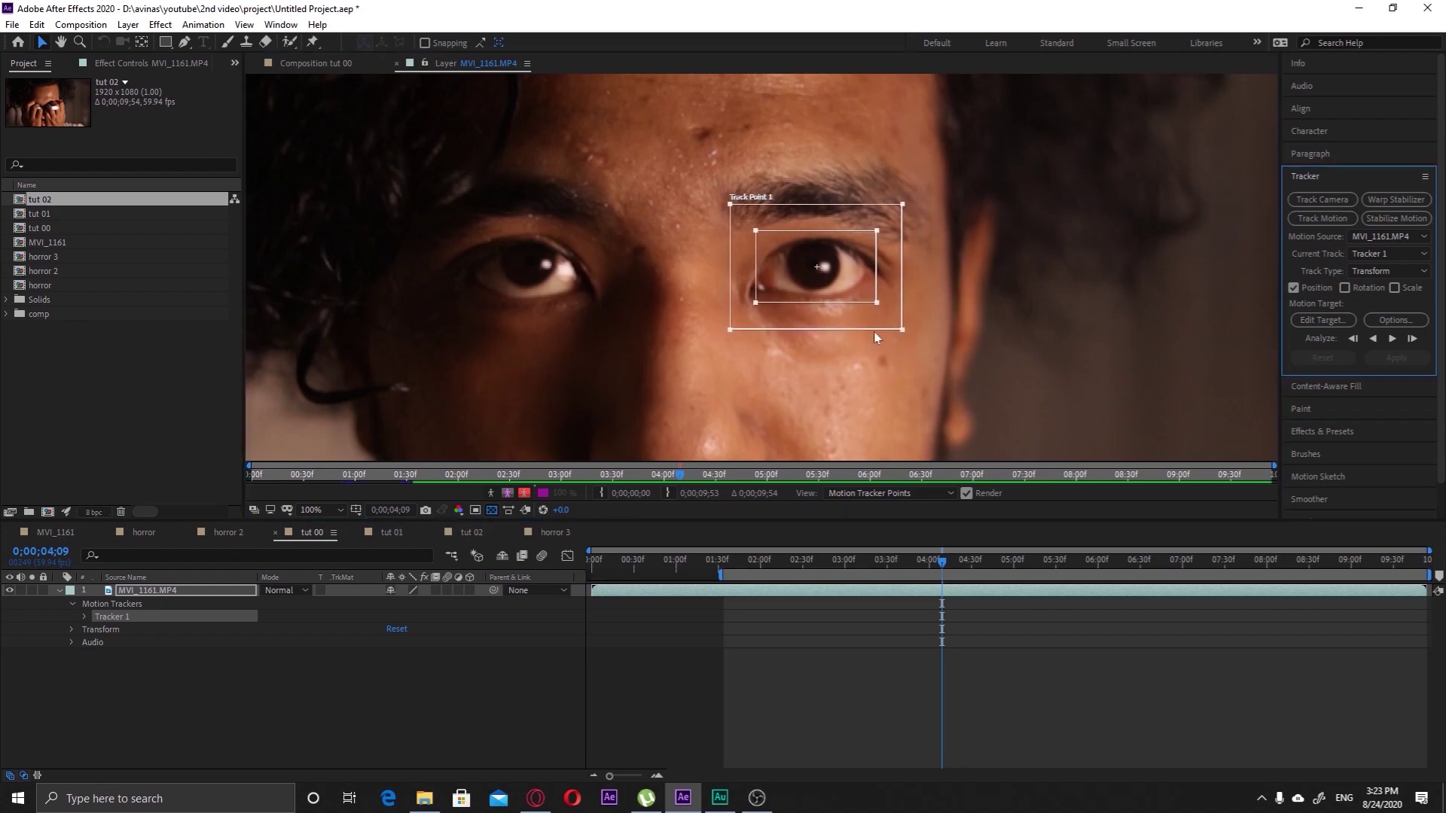
Analyze the eye track forward, stop it at 0;00;06;34, and return the playhead to 0;00;04;09
{"action": "left_click", "coordinate": [1392, 340]}
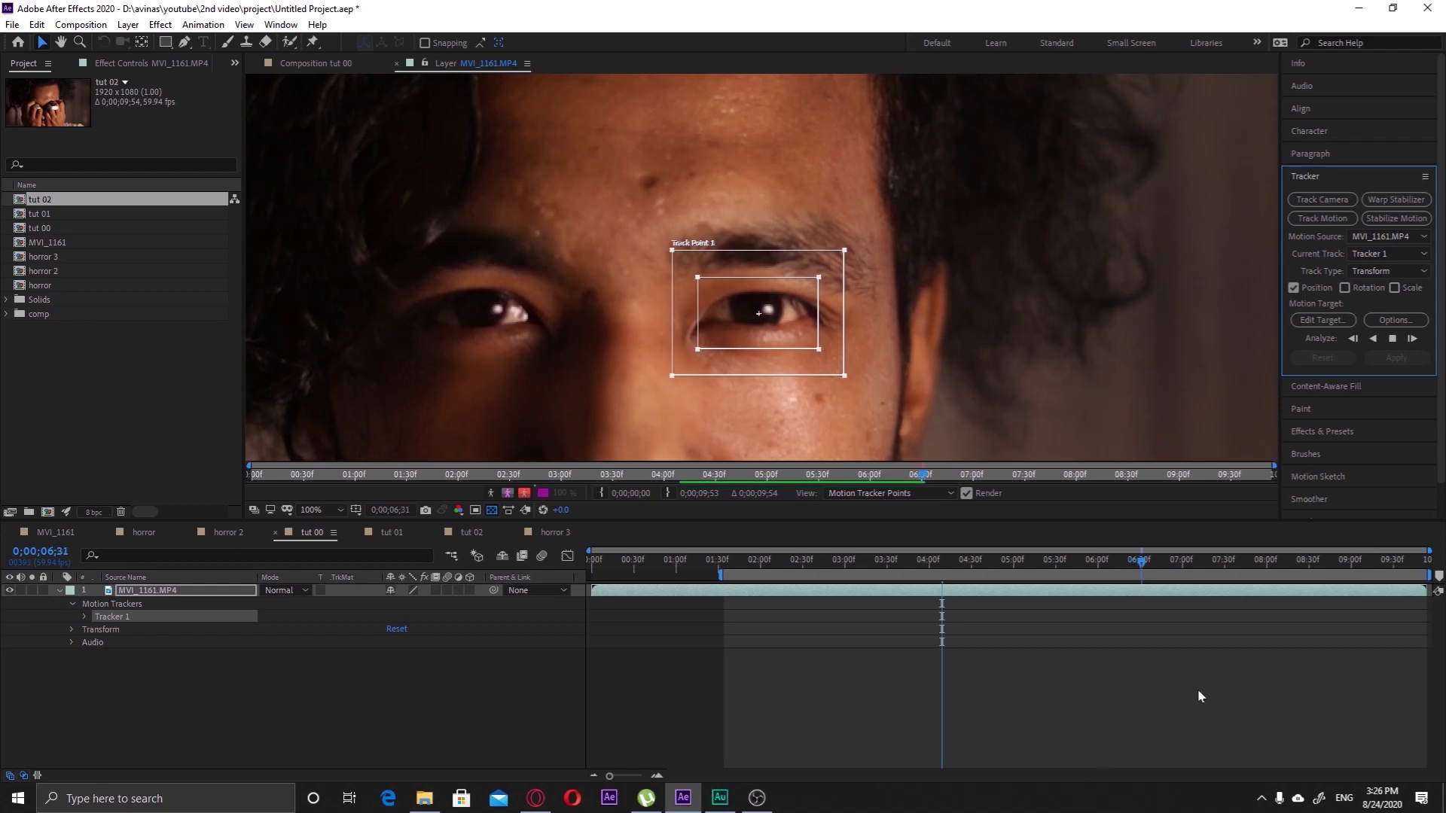
{"action": "left_click", "coordinate": [1393, 339]}
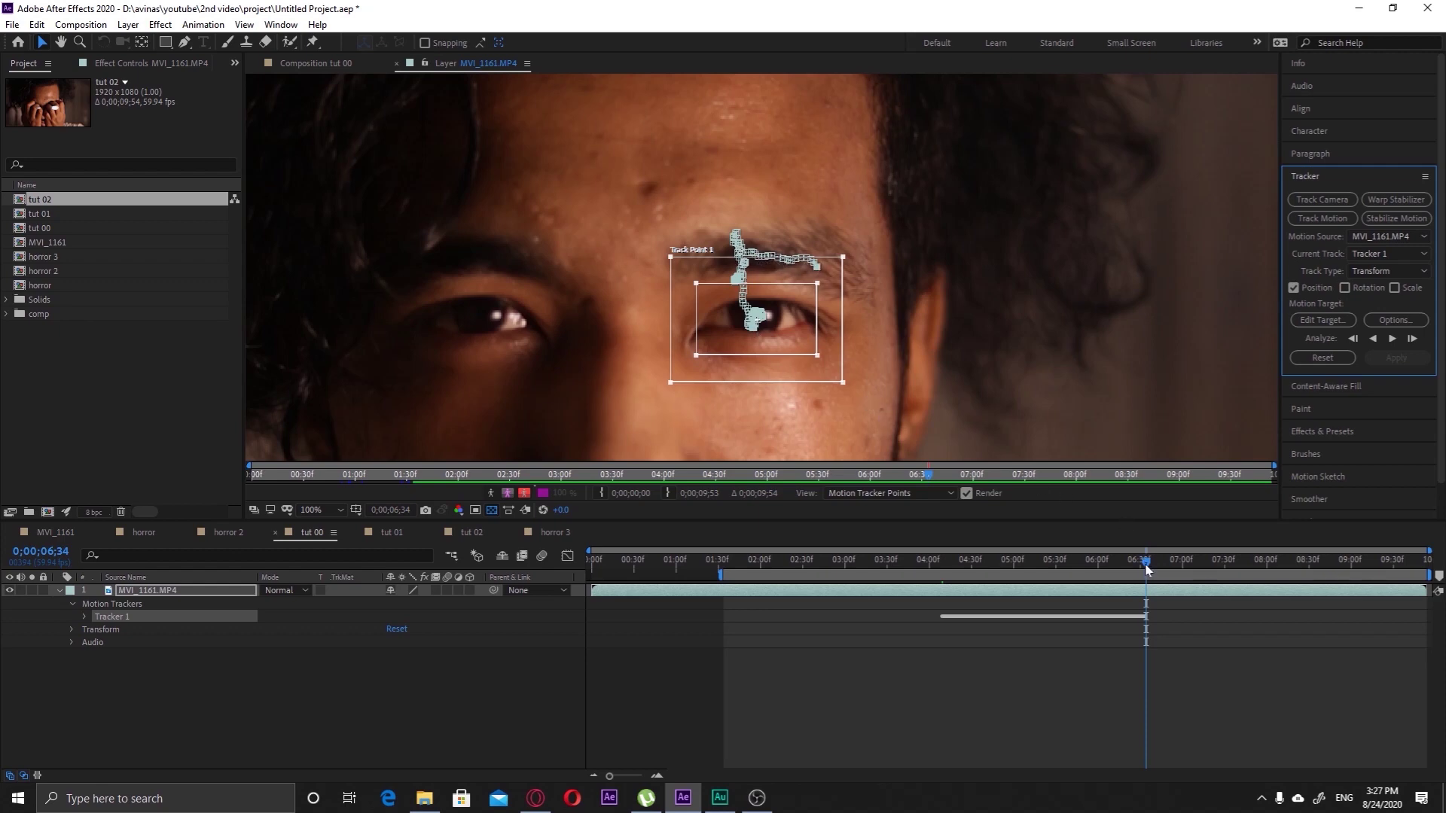
{"action": "left_click_drag", "start_coordinate": [1146, 570], "coordinate": [941, 601]}
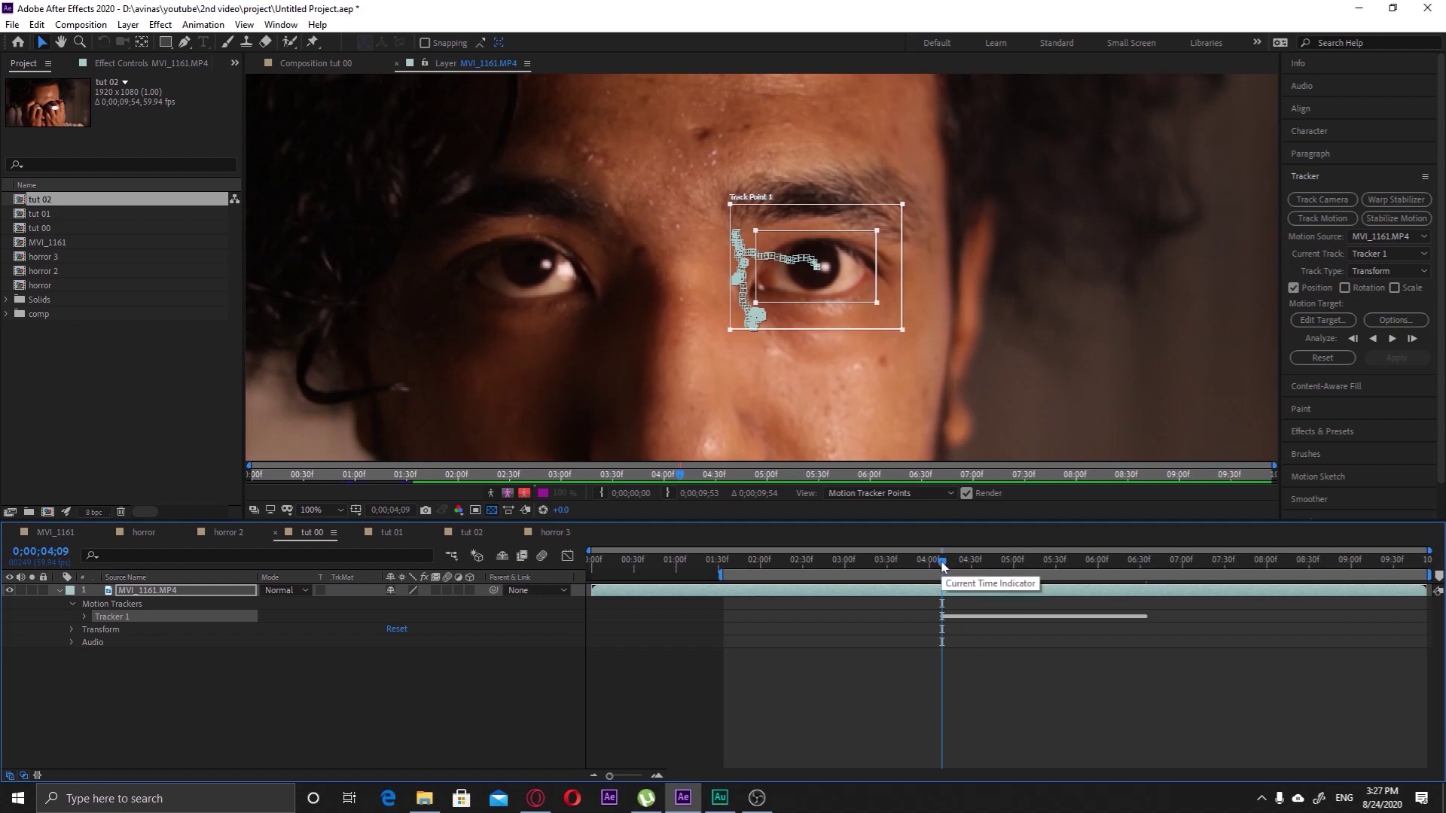
Analyze the eye track backward from 0;00;04;11 to 0;00;04;00, then place the playhead at 0;00;04;07
{"action": "left_click_drag", "start_coordinate": [941, 567], "coordinate": [947, 571]}
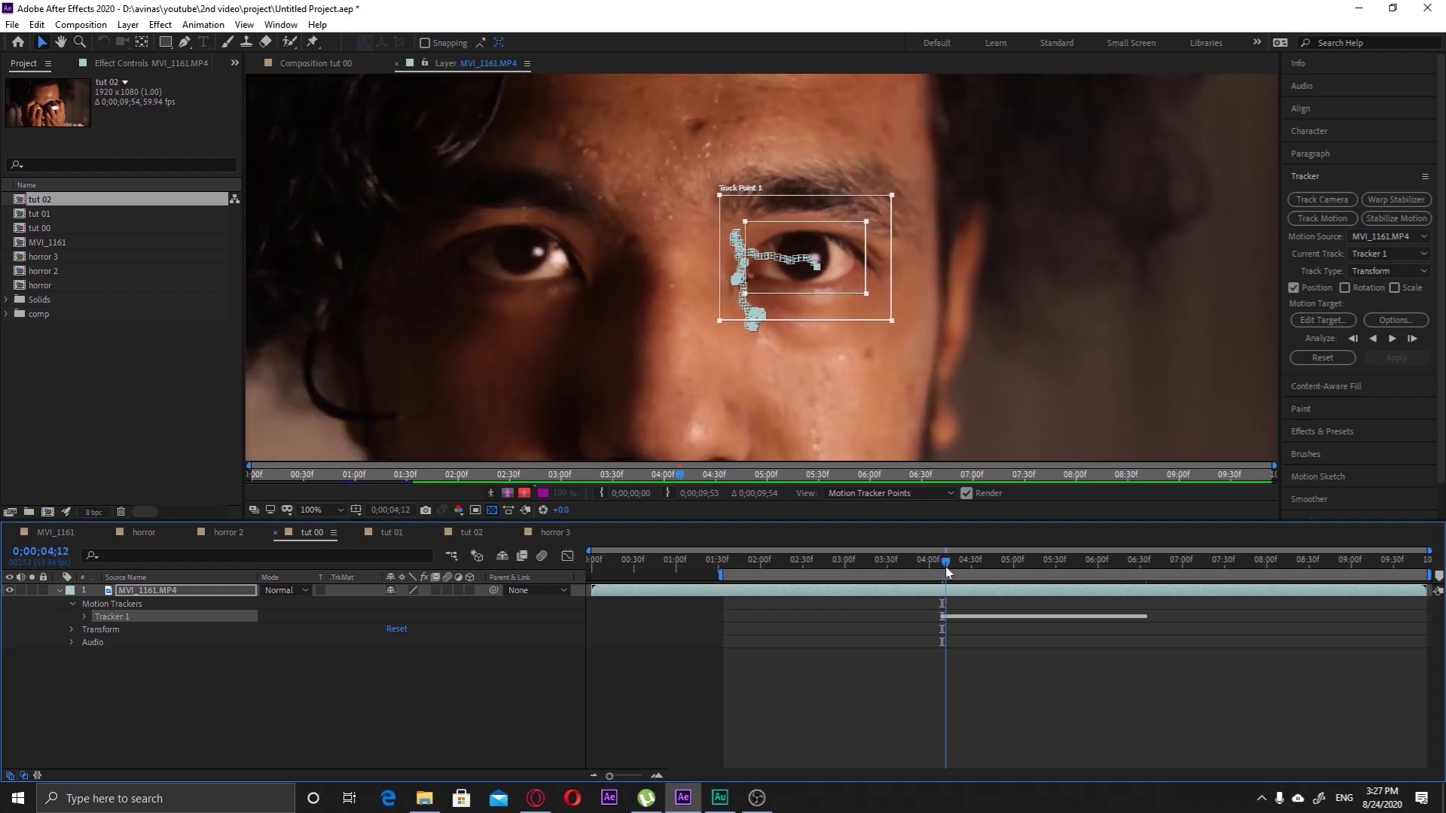
{"action": "left_click_drag", "start_coordinate": [947, 572], "coordinate": [945, 572]}
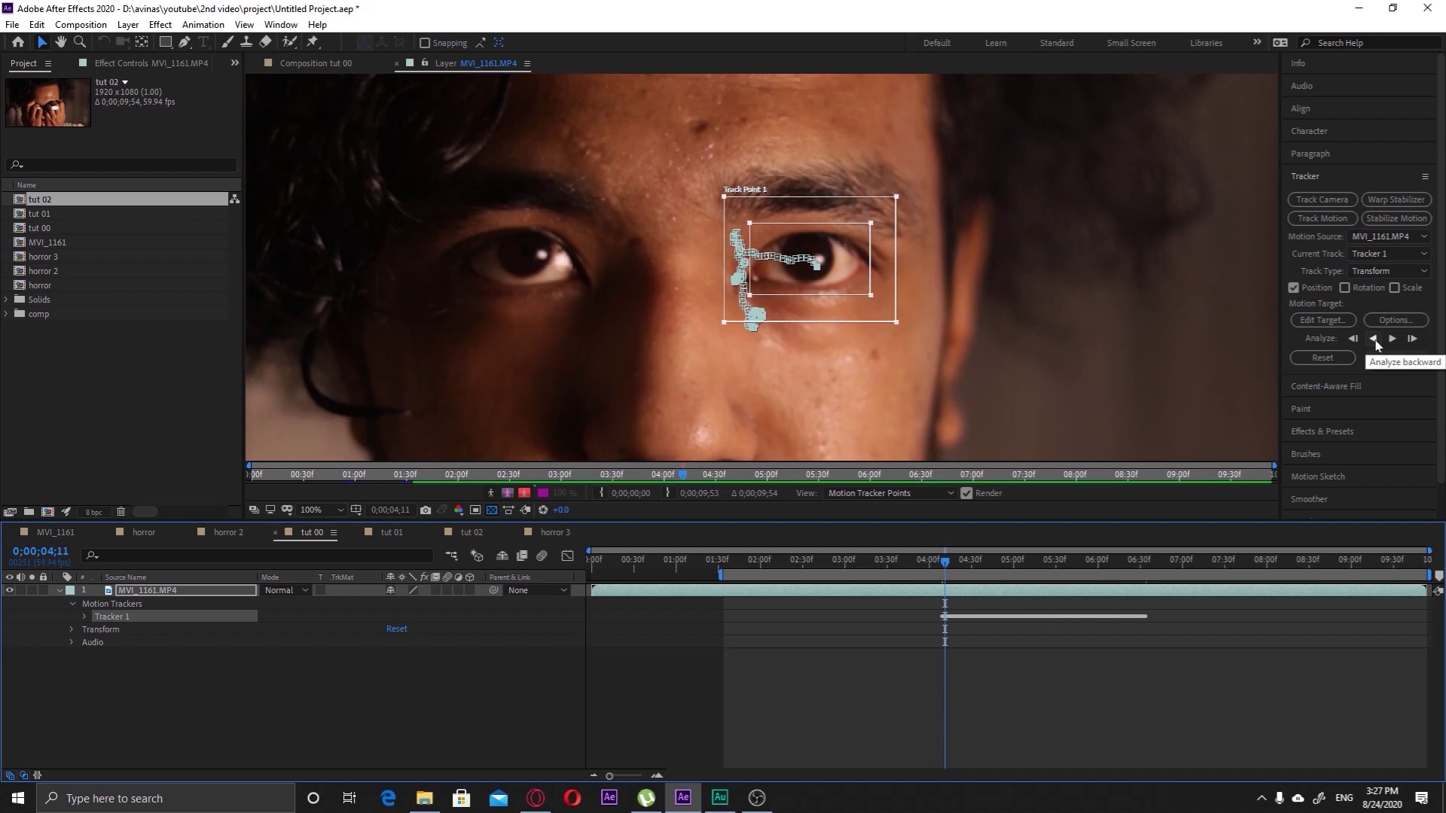
{"action": "left_click", "coordinate": [1374, 339]}
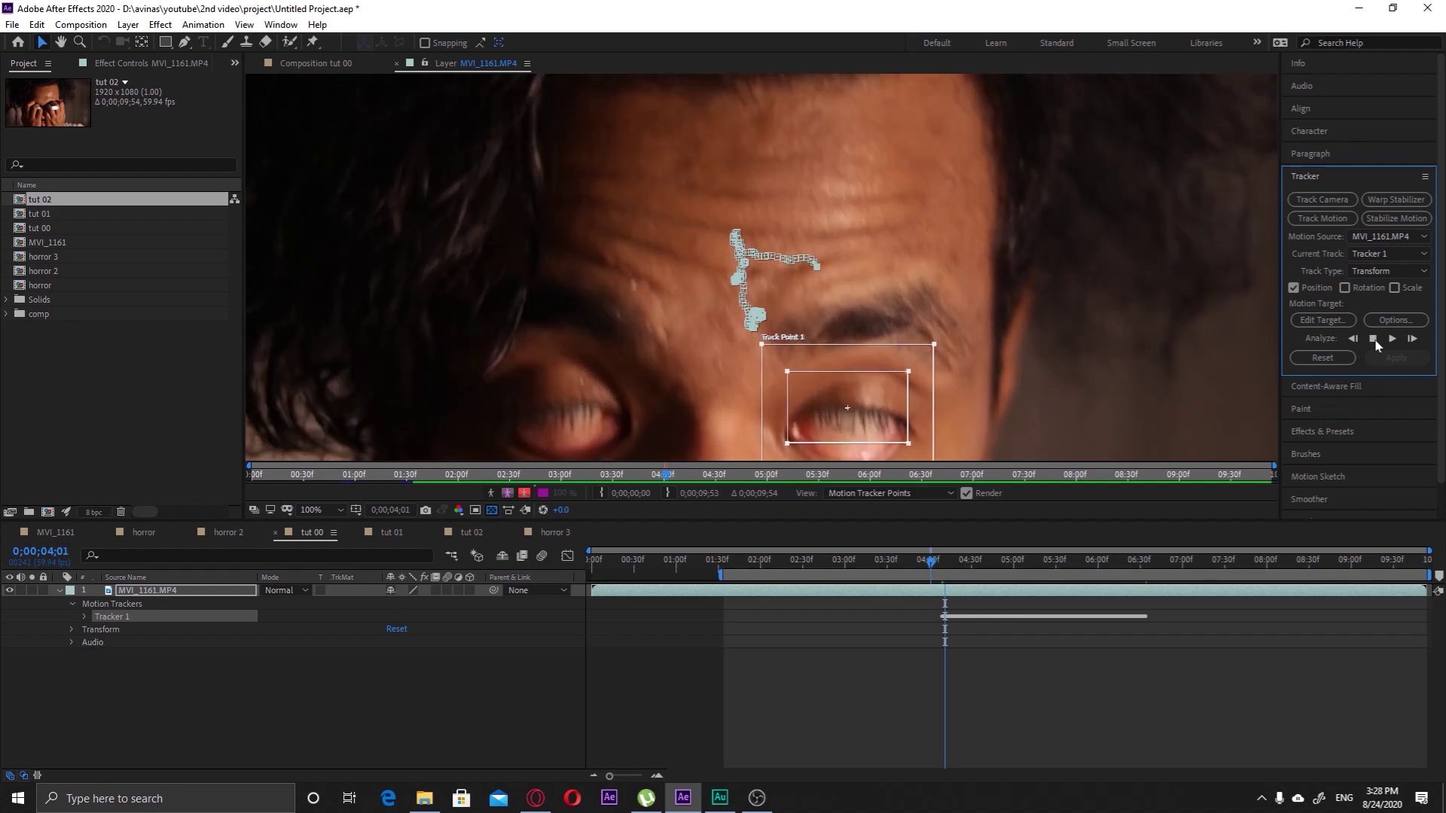
{"action": "left_click", "coordinate": [1373, 340]}
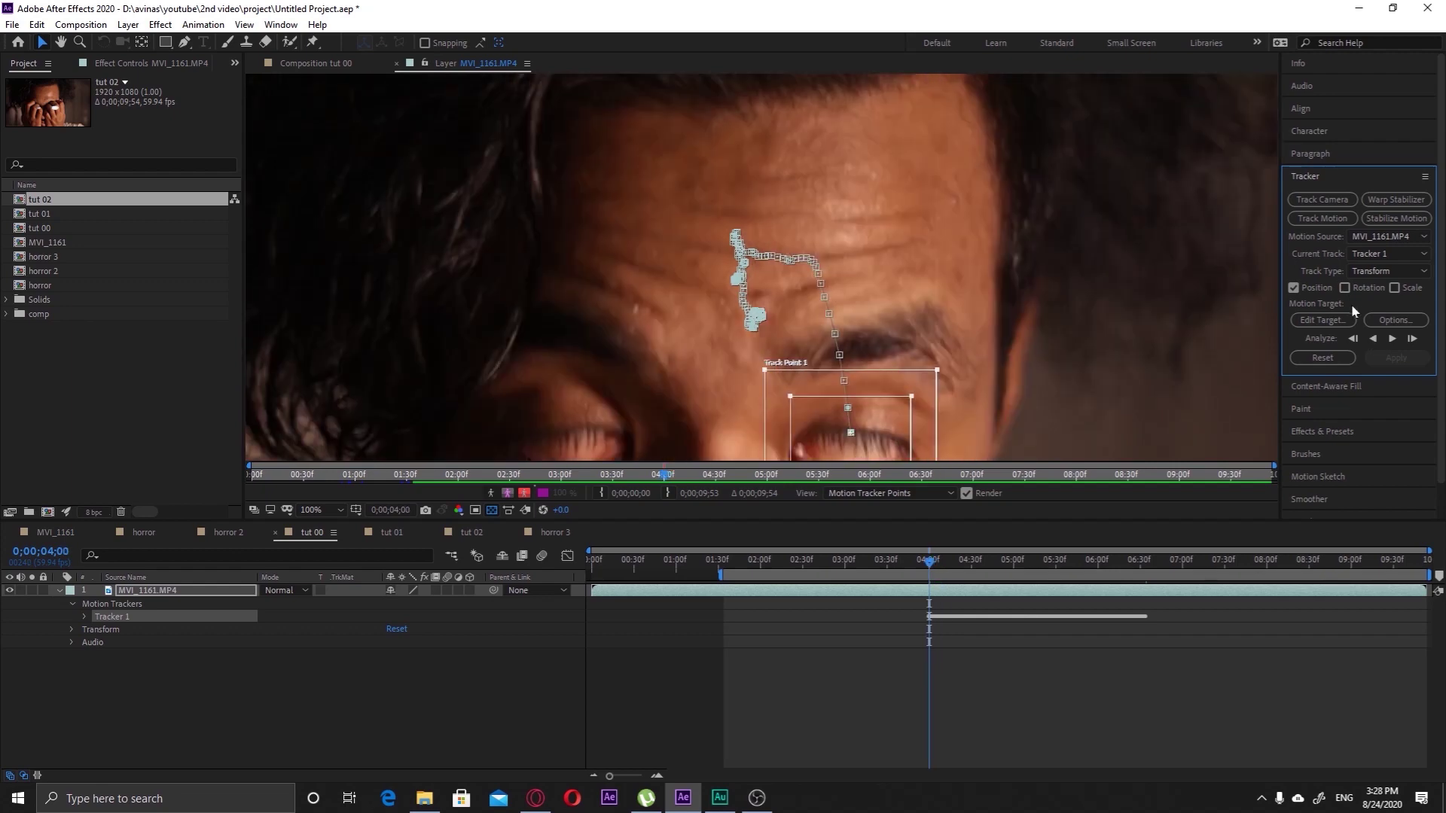
{"action": "left_click_drag", "start_coordinate": [930, 564], "coordinate": [939, 558]}
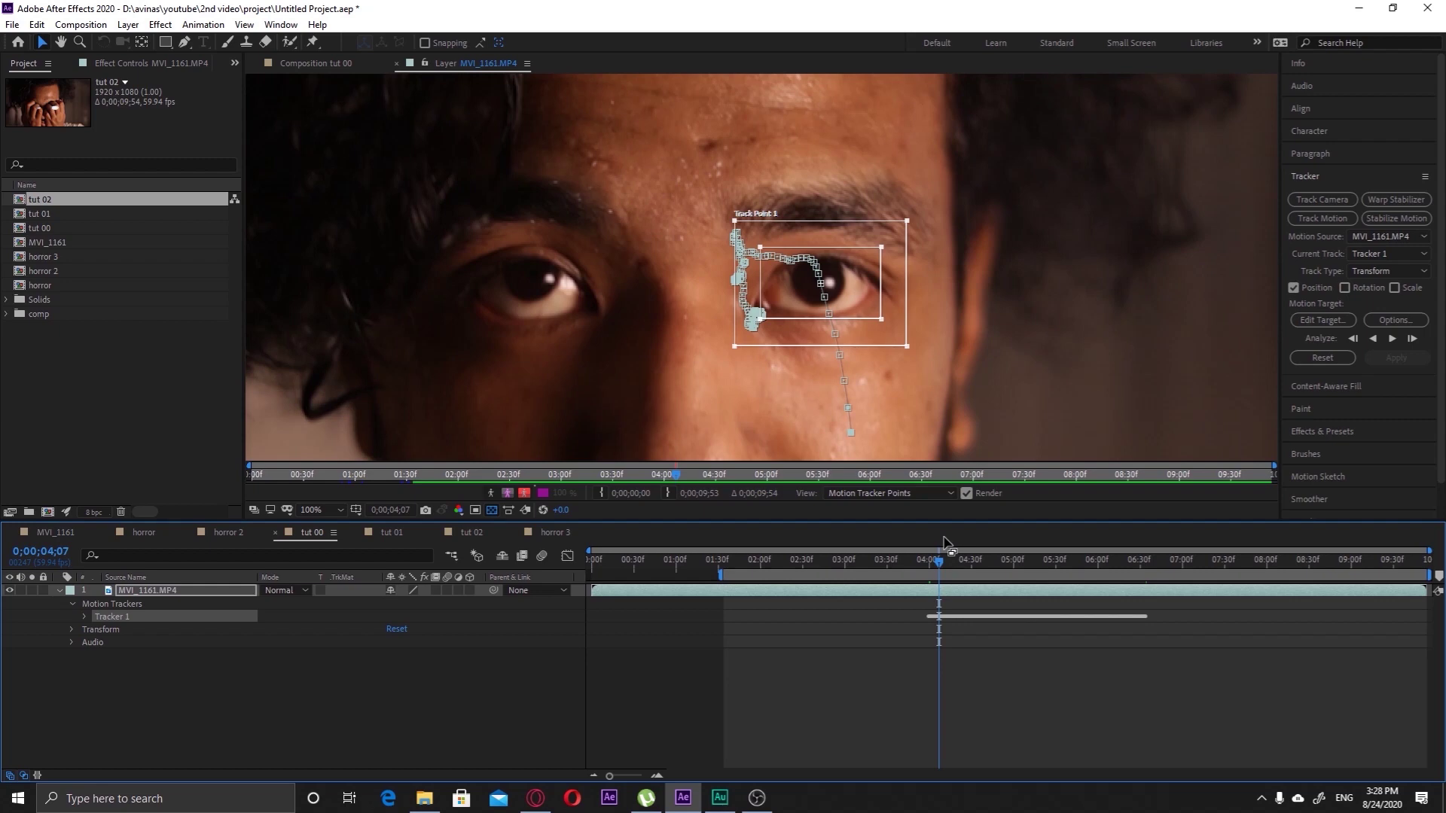
Add a null object to the tut 00 composition and rename its layer "right"
{"action": "left_click", "coordinate": [58, 590]}
{"action": "left_click", "coordinate": [256, 646]}
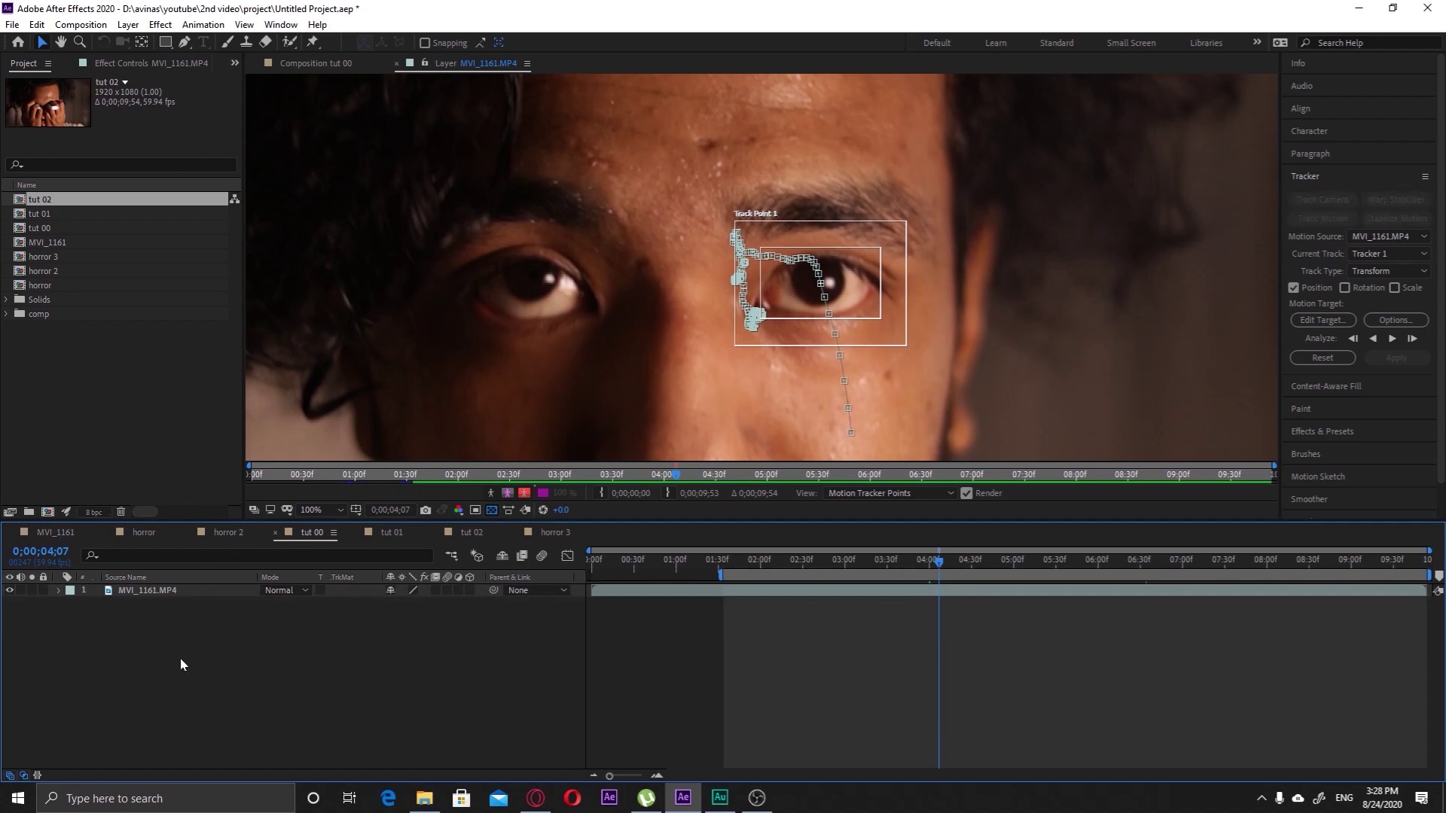
{"action": "right_click", "coordinate": [145, 621]}
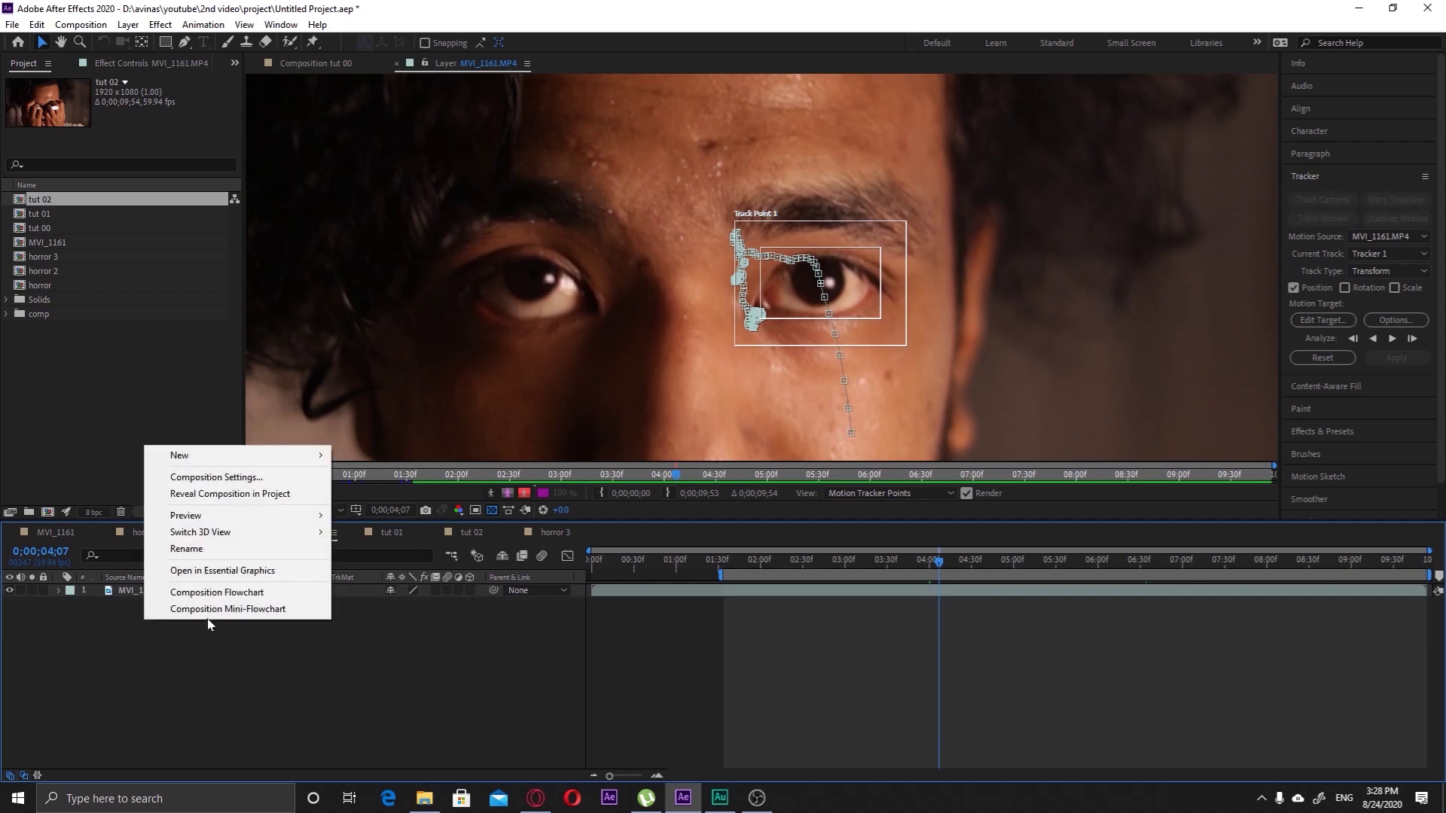
{"action": "mouse_move", "coordinate": [271, 459]}
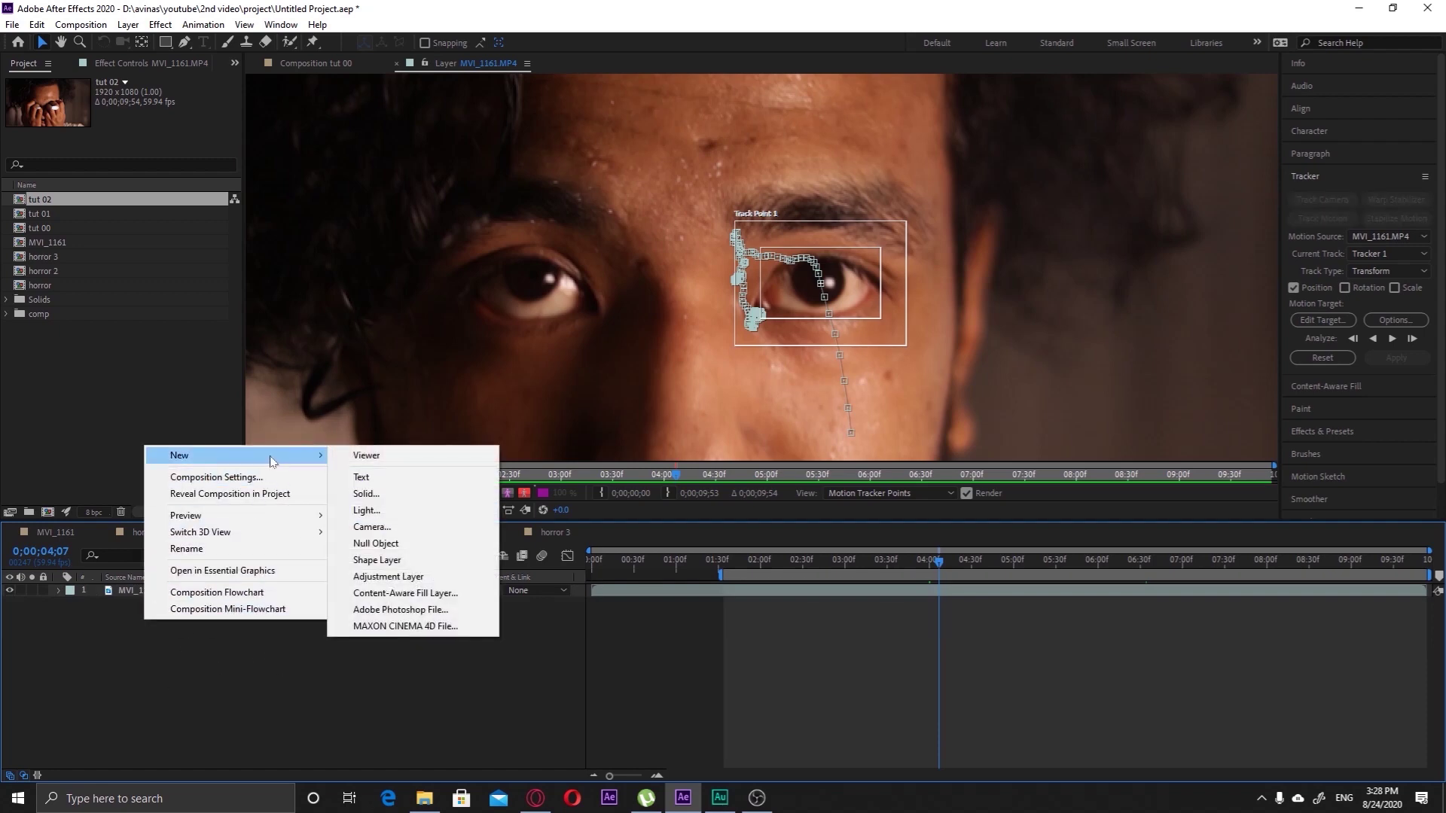
{"action": "left_click", "coordinate": [376, 543]}
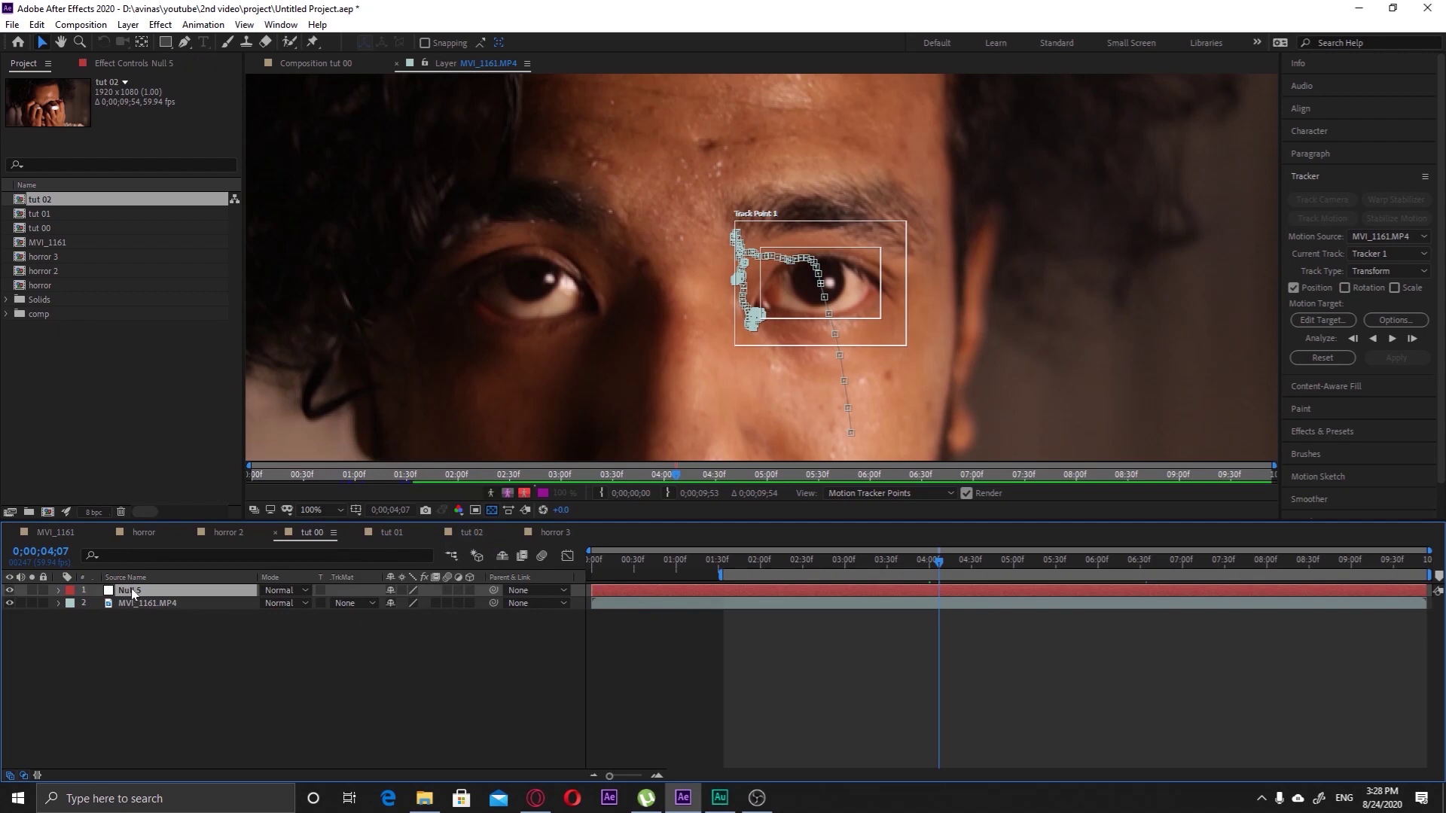
{"action": "right_click", "coordinate": [131, 589]}
{"action": "left_click", "coordinate": [156, 578]}
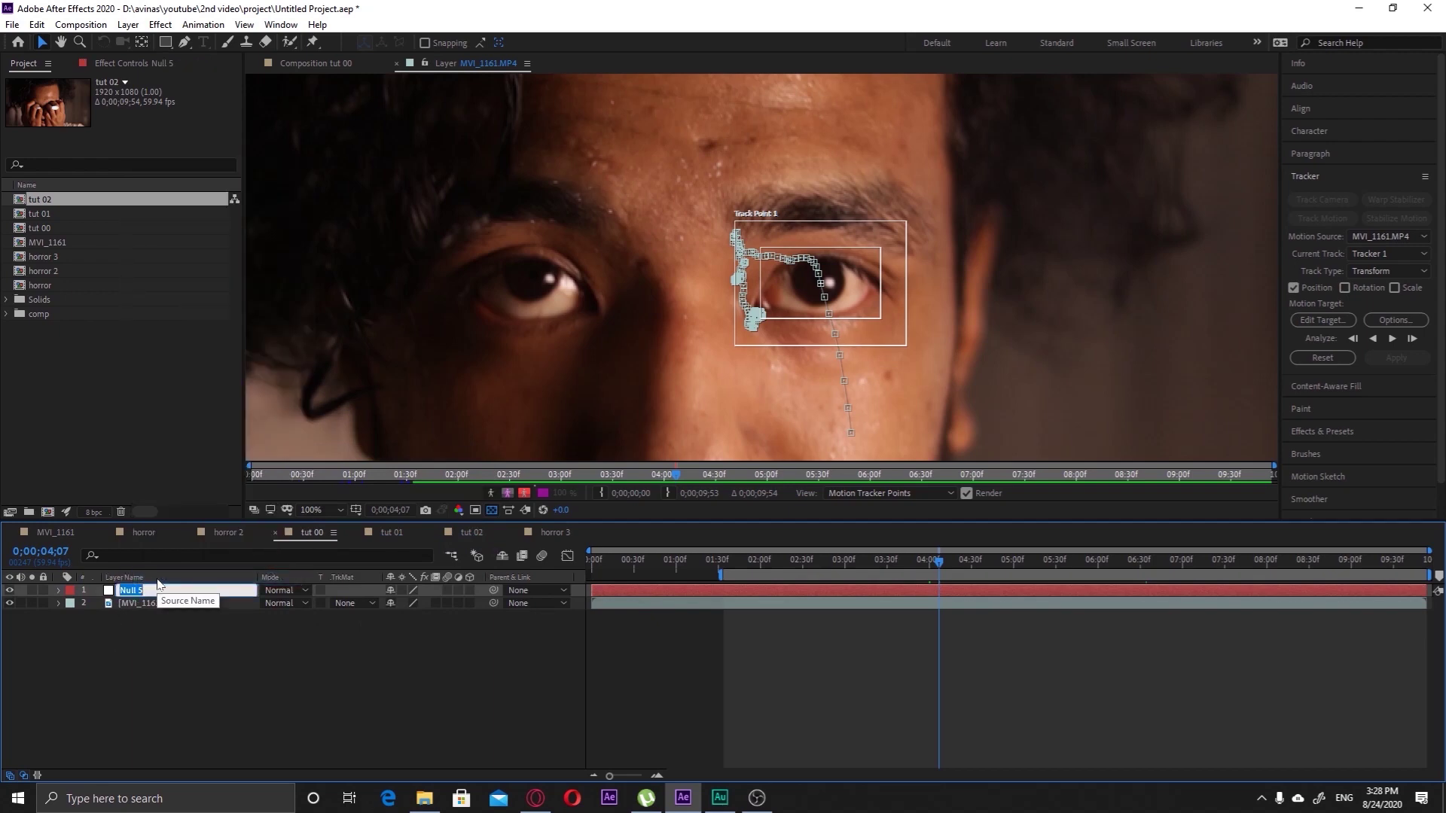
{"action": "type", "text": "right"}
{"action": "key", "text": "Return"}
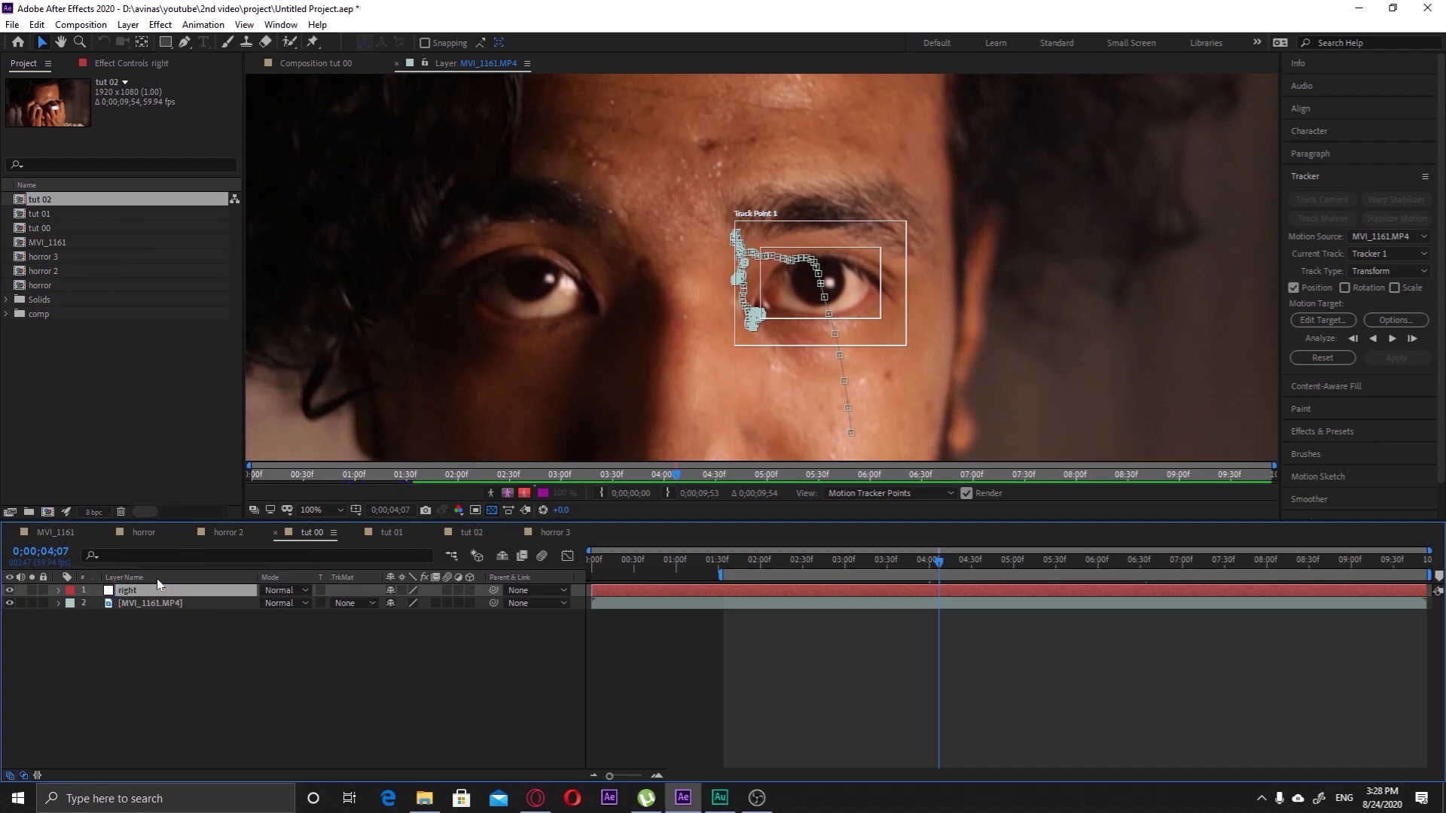
Set the eye track's motion target to the "right" layer and apply the tracking data in X and Y
{"action": "left_click", "coordinate": [146, 628]}
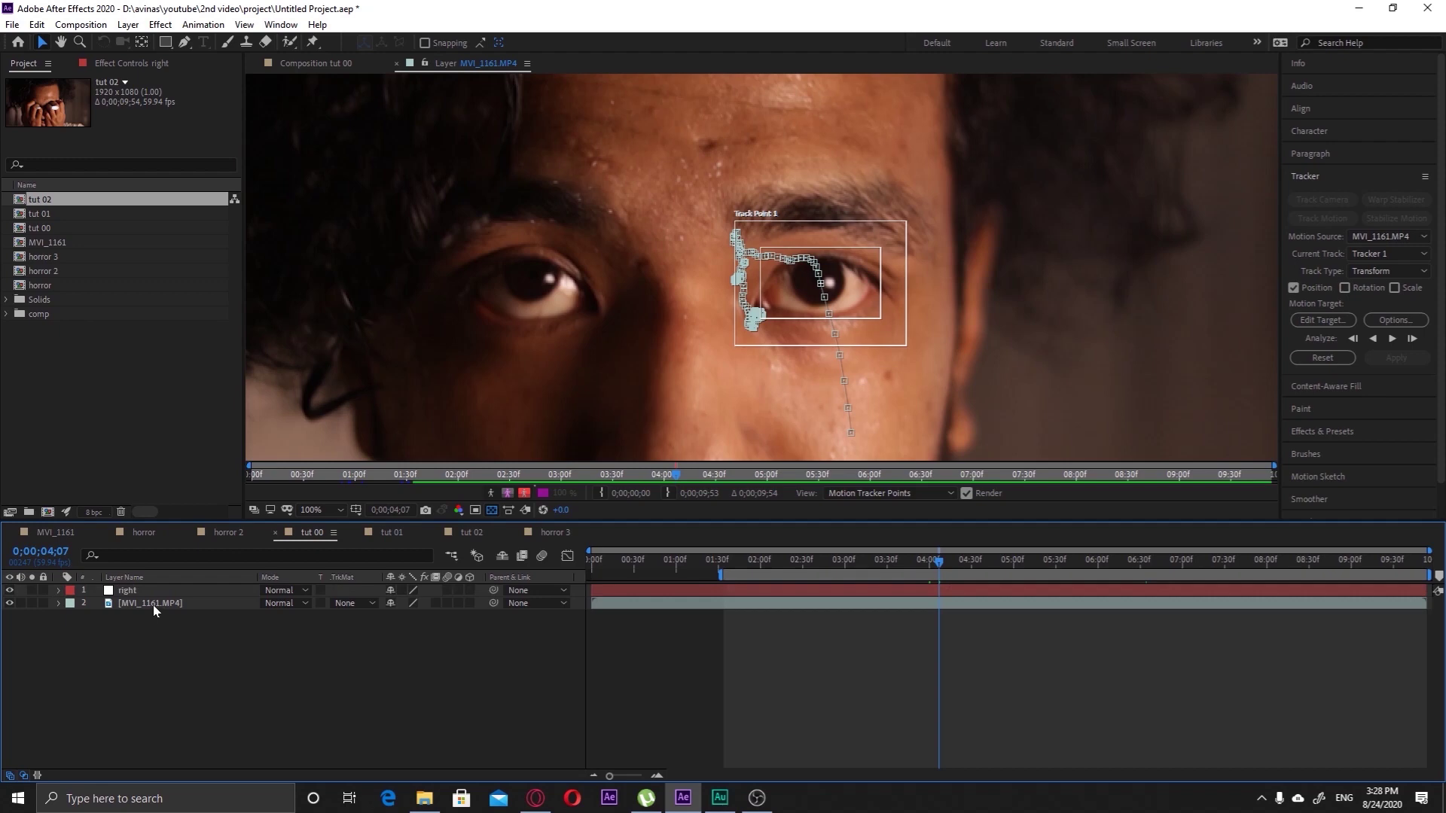
{"action": "left_click", "coordinate": [153, 603]}
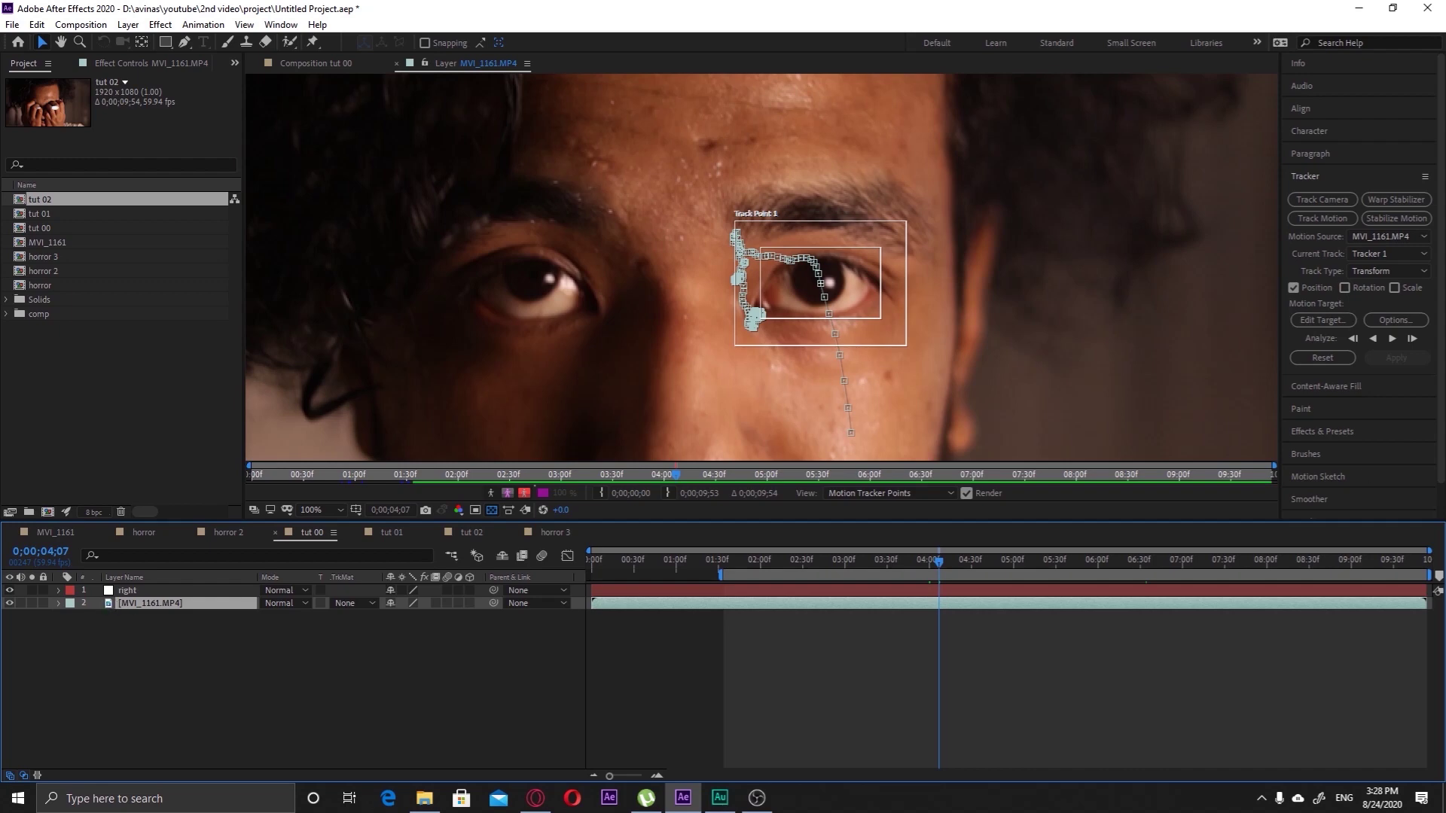
{"action": "left_click", "coordinate": [1323, 321]}
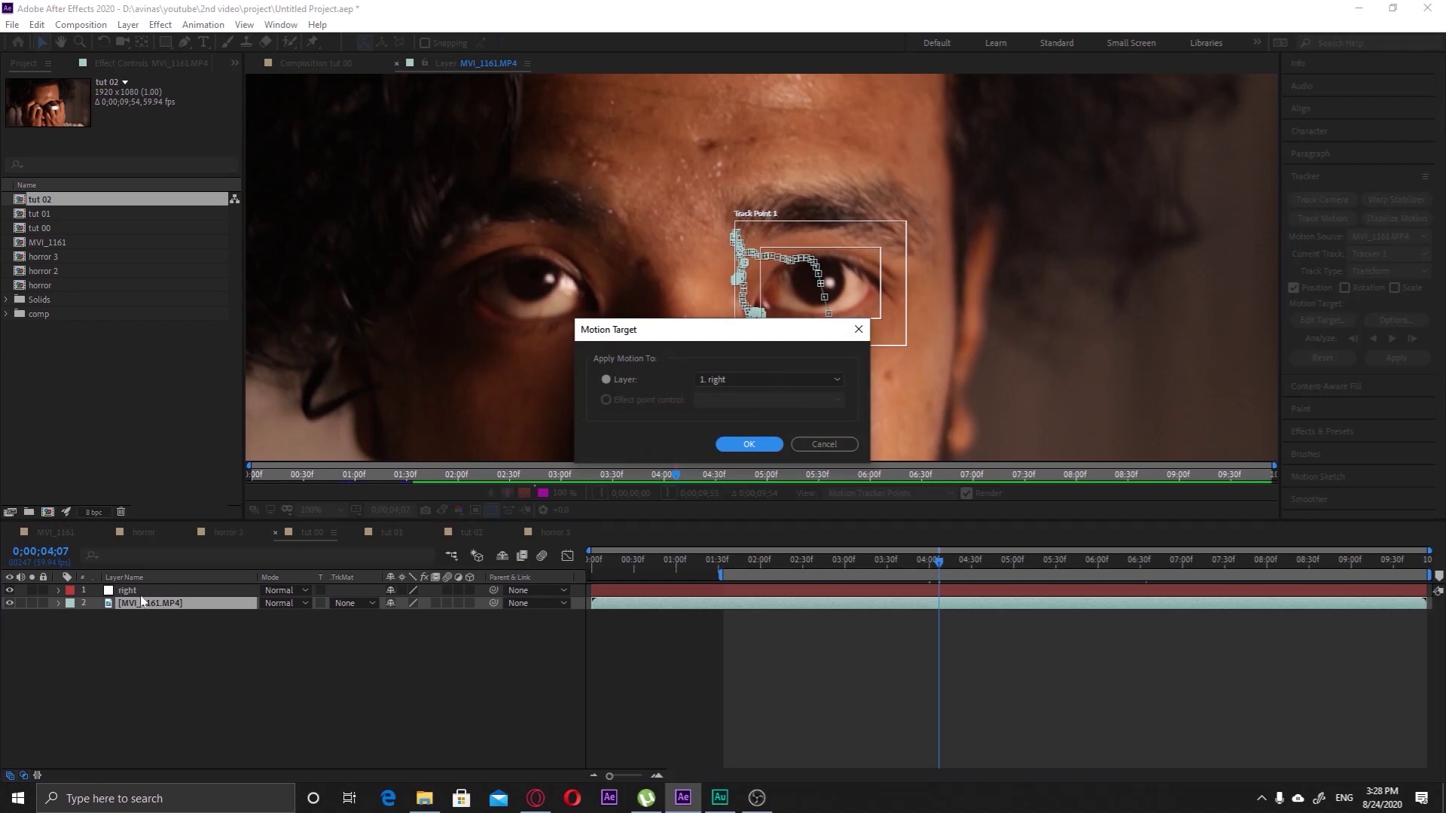
{"action": "left_click", "coordinate": [748, 380]}
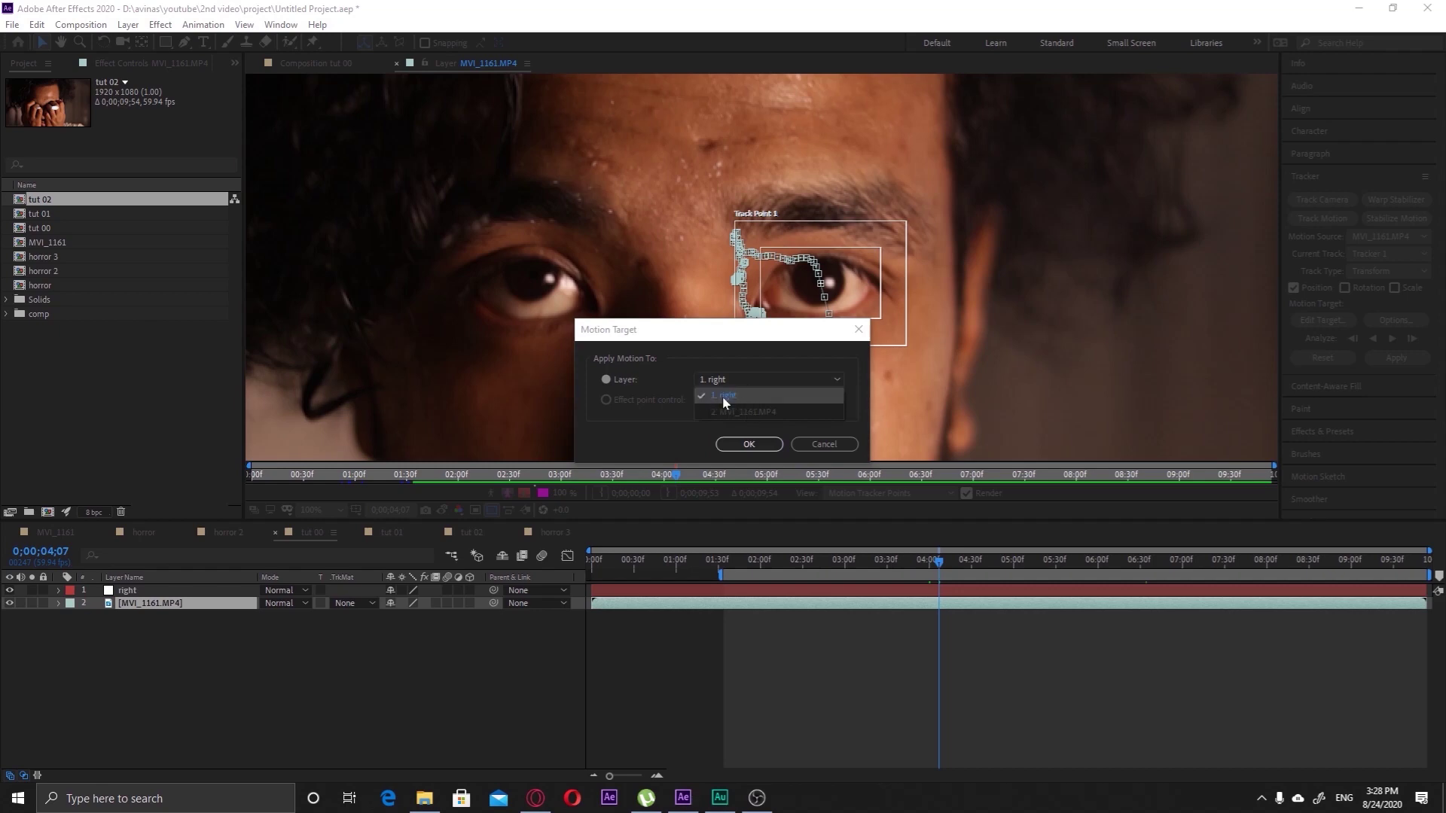
{"action": "left_click", "coordinate": [729, 403]}
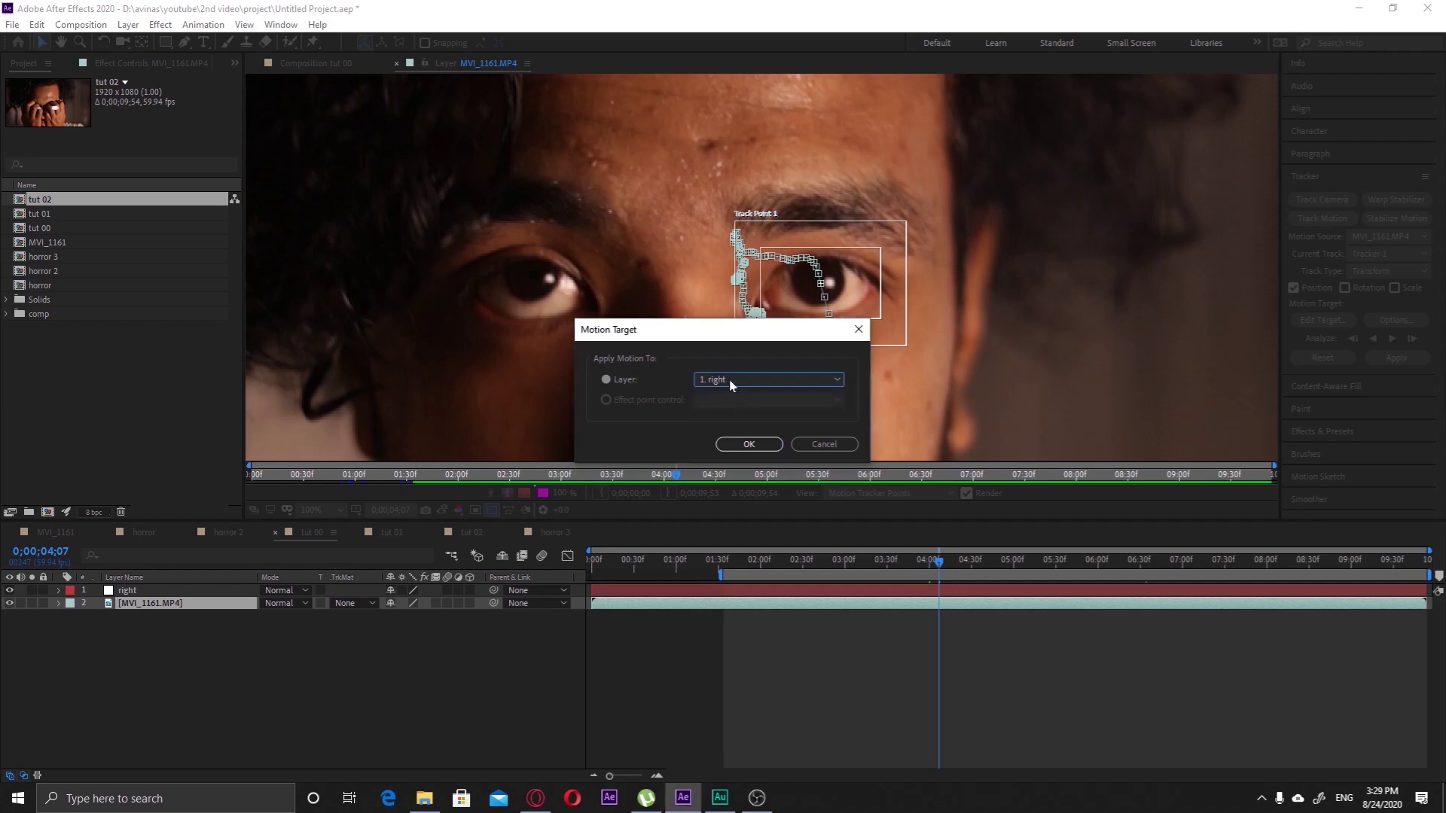
{"action": "left_click", "coordinate": [749, 384]}
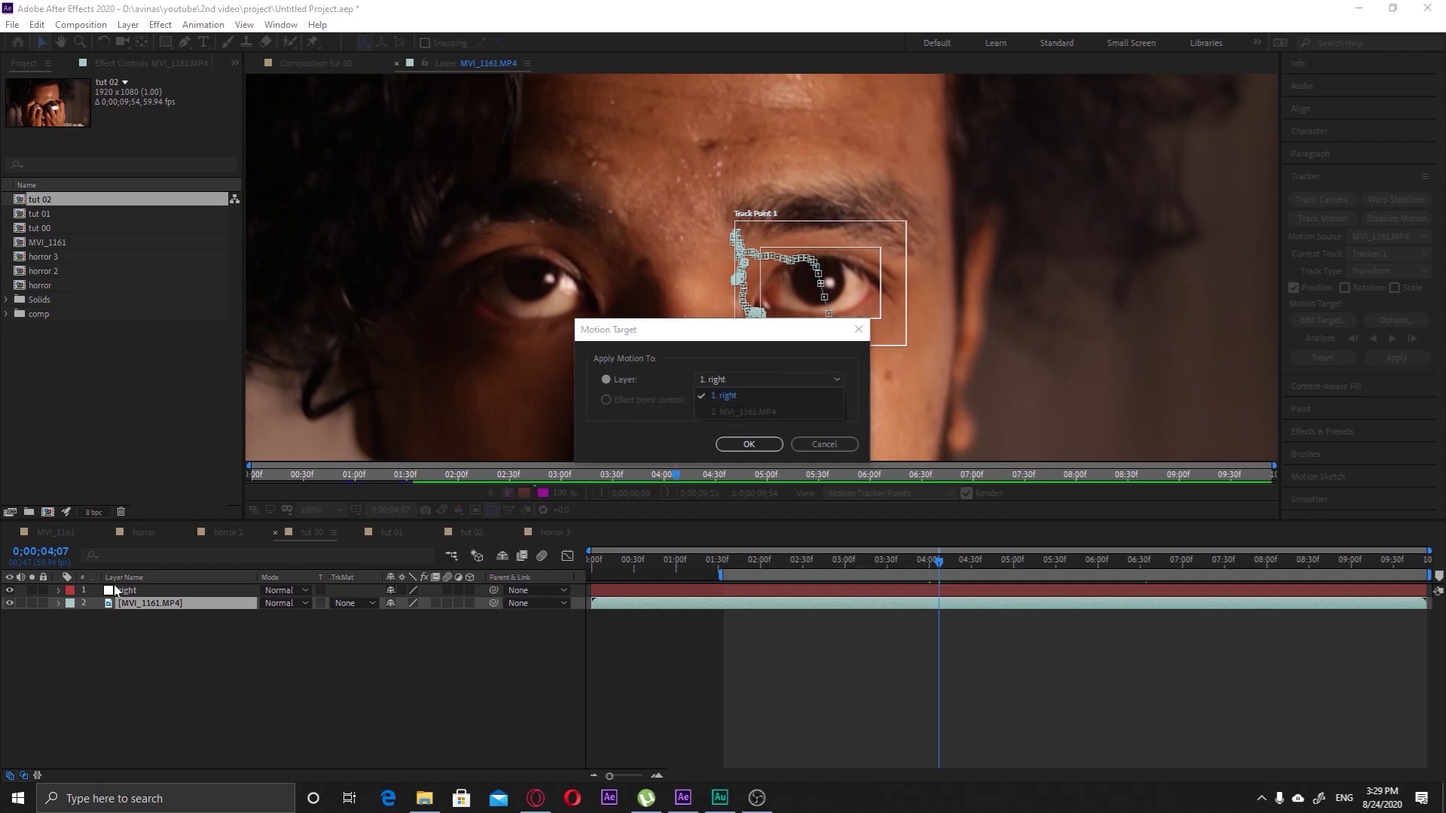
{"action": "left_click", "coordinate": [735, 397]}
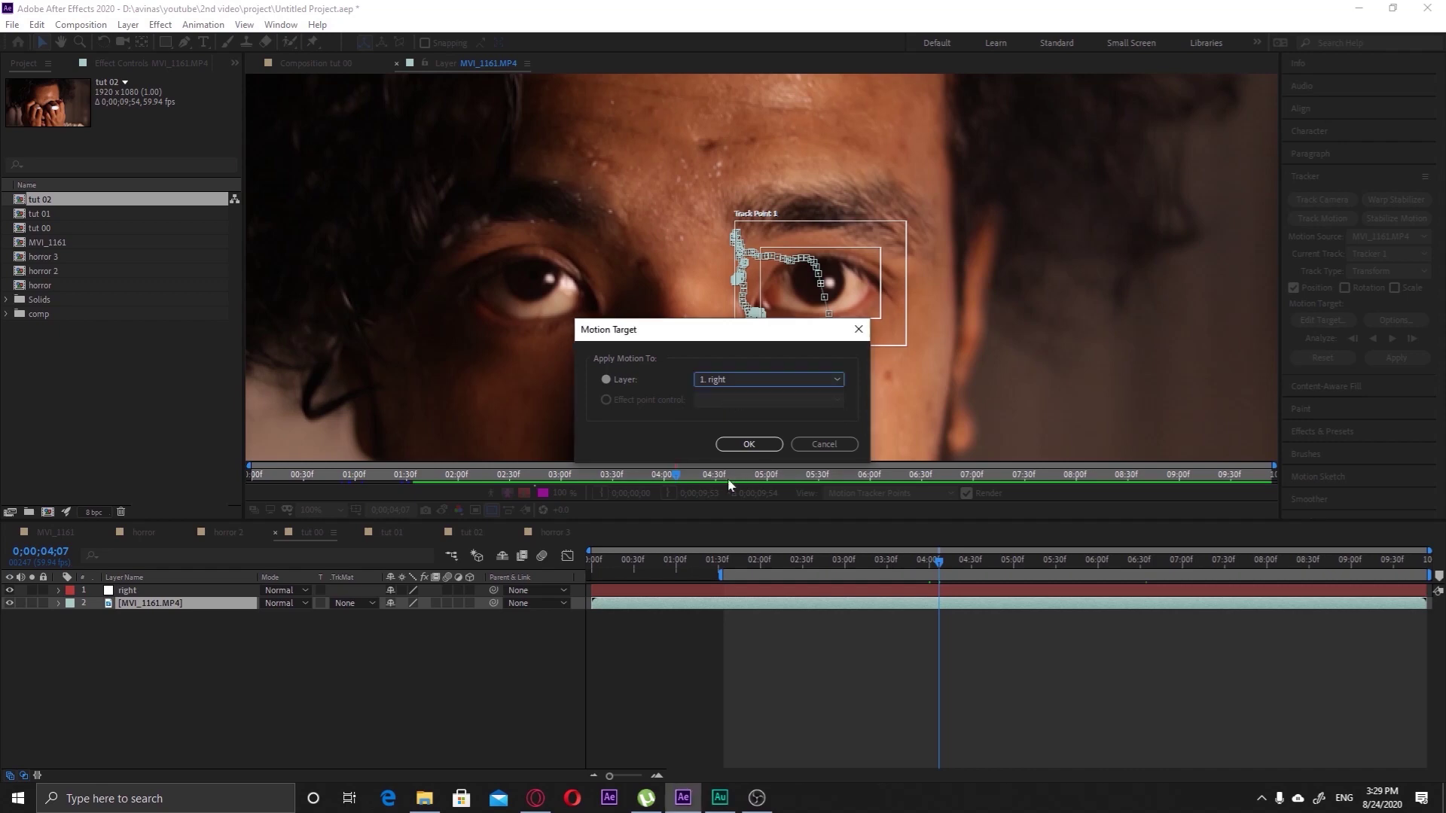
{"action": "left_click", "coordinate": [749, 444]}
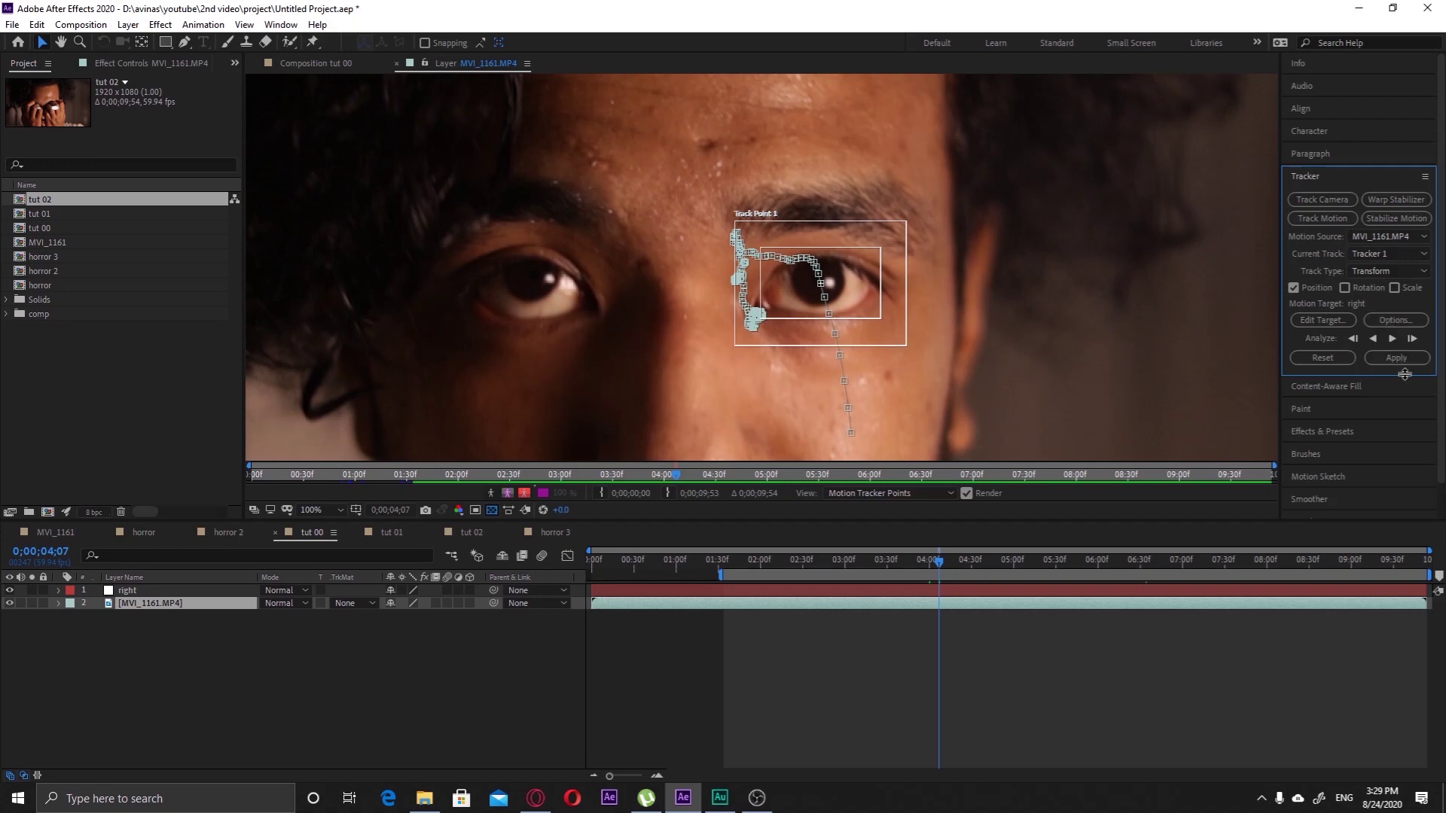
{"action": "left_click", "coordinate": [1397, 358]}
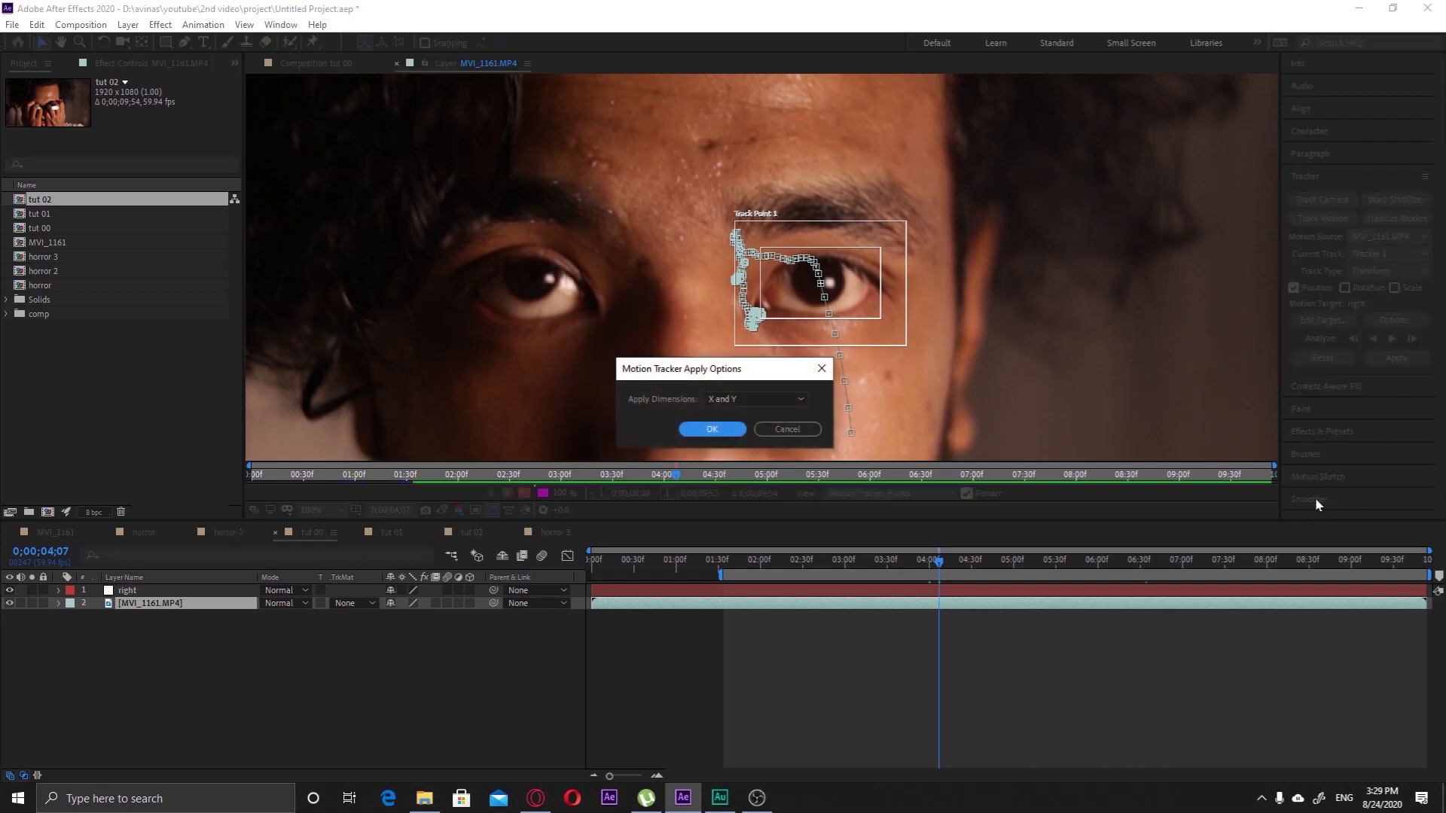
{"action": "left_click", "coordinate": [712, 430]}
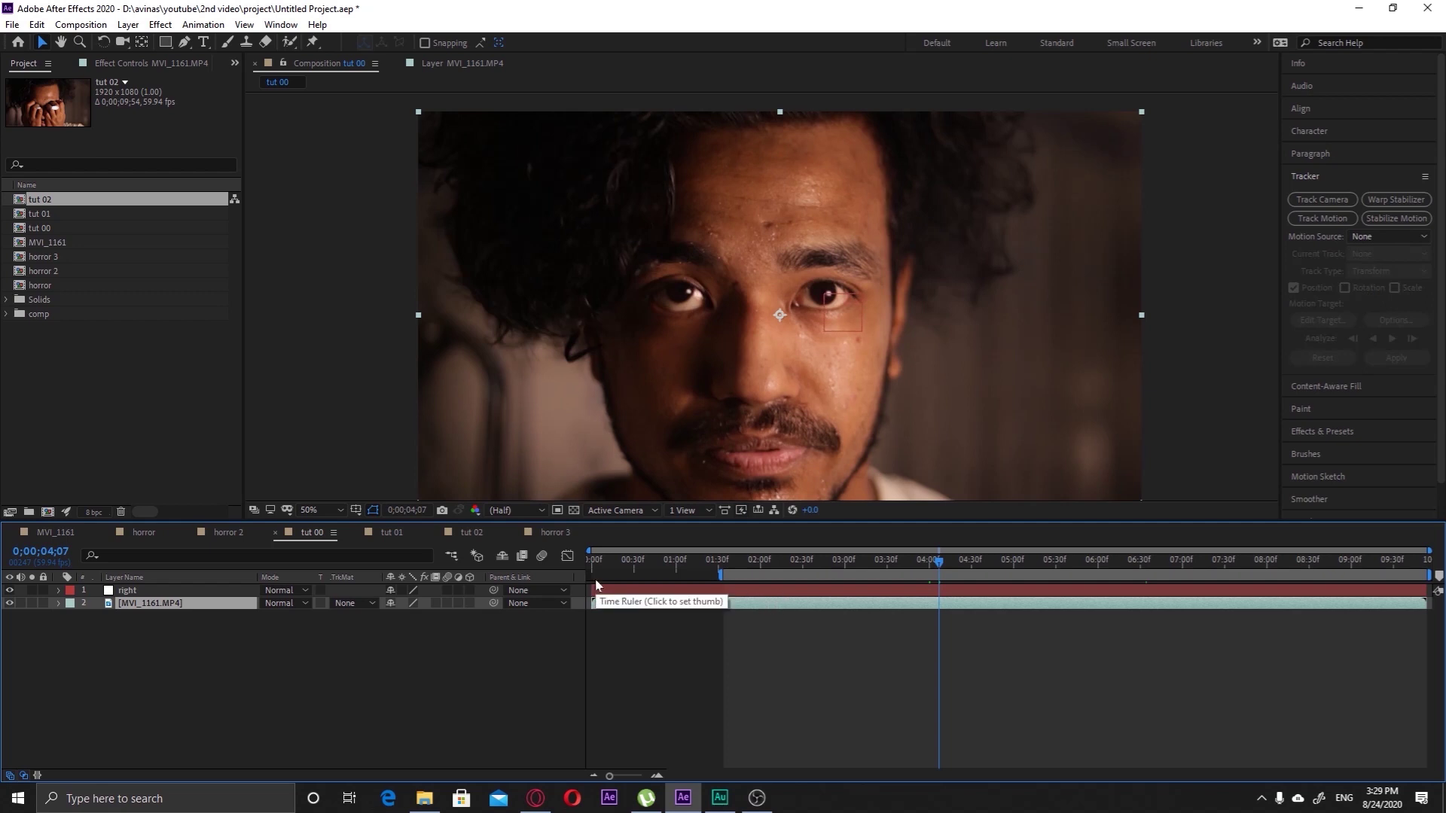
Scrub the timeline to check the "right" null's motion against the eye, leaving the playhead around 0;00;04;57
{"action": "left_click", "coordinate": [173, 591]}
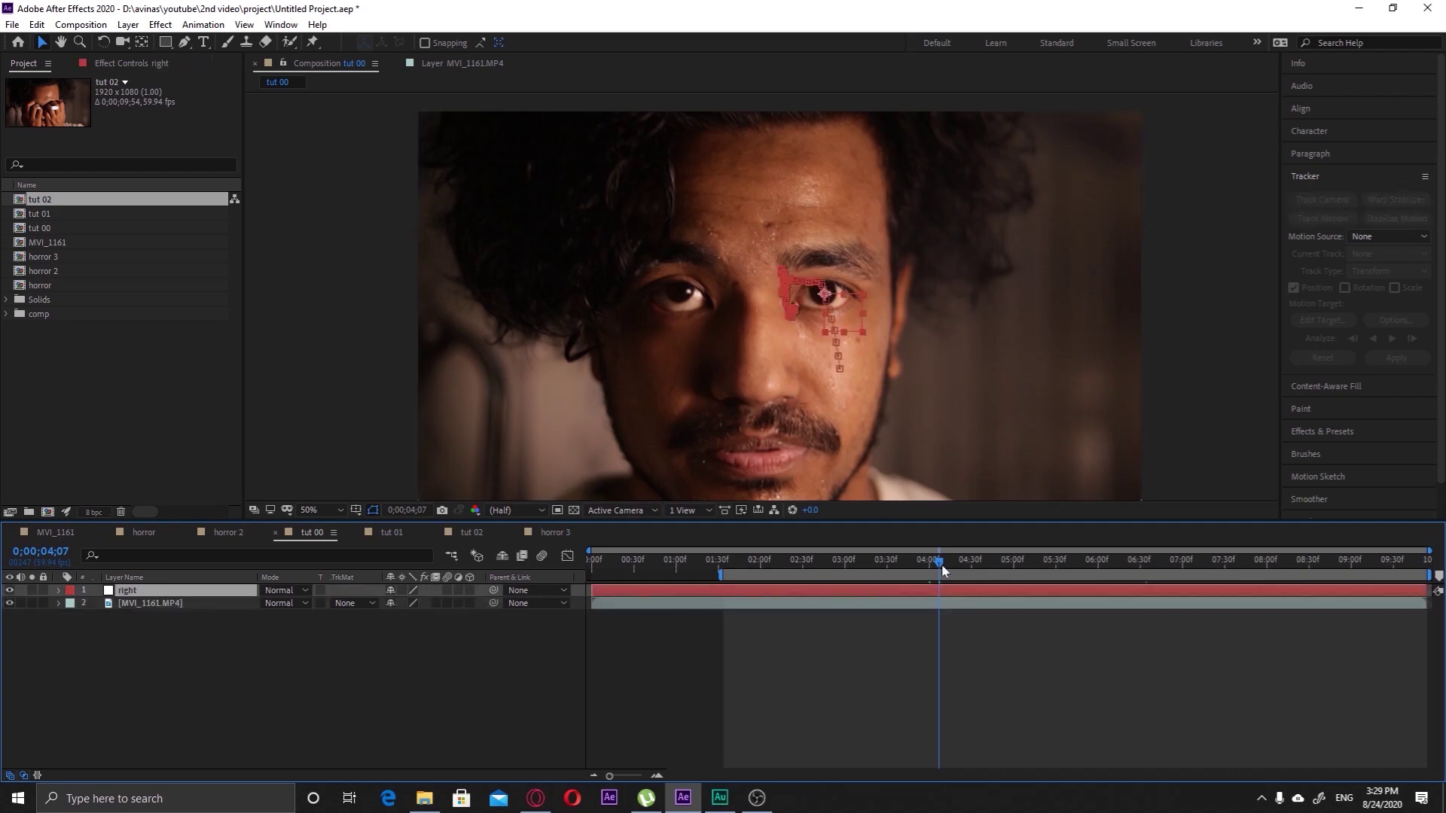
{"action": "left_click_drag", "start_coordinate": [941, 563], "coordinate": [1015, 581]}
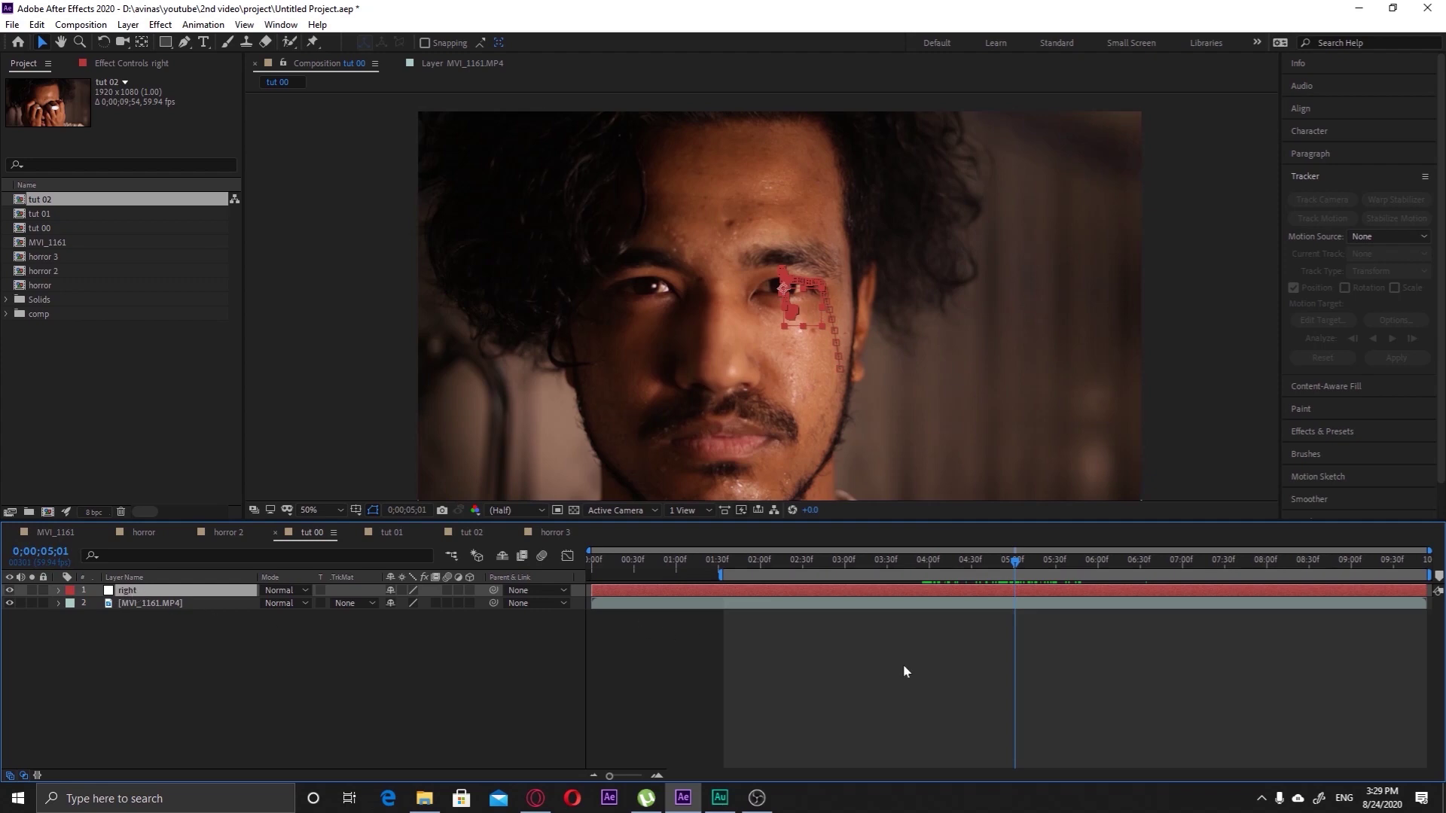
{"action": "left_click", "coordinate": [1009, 561]}
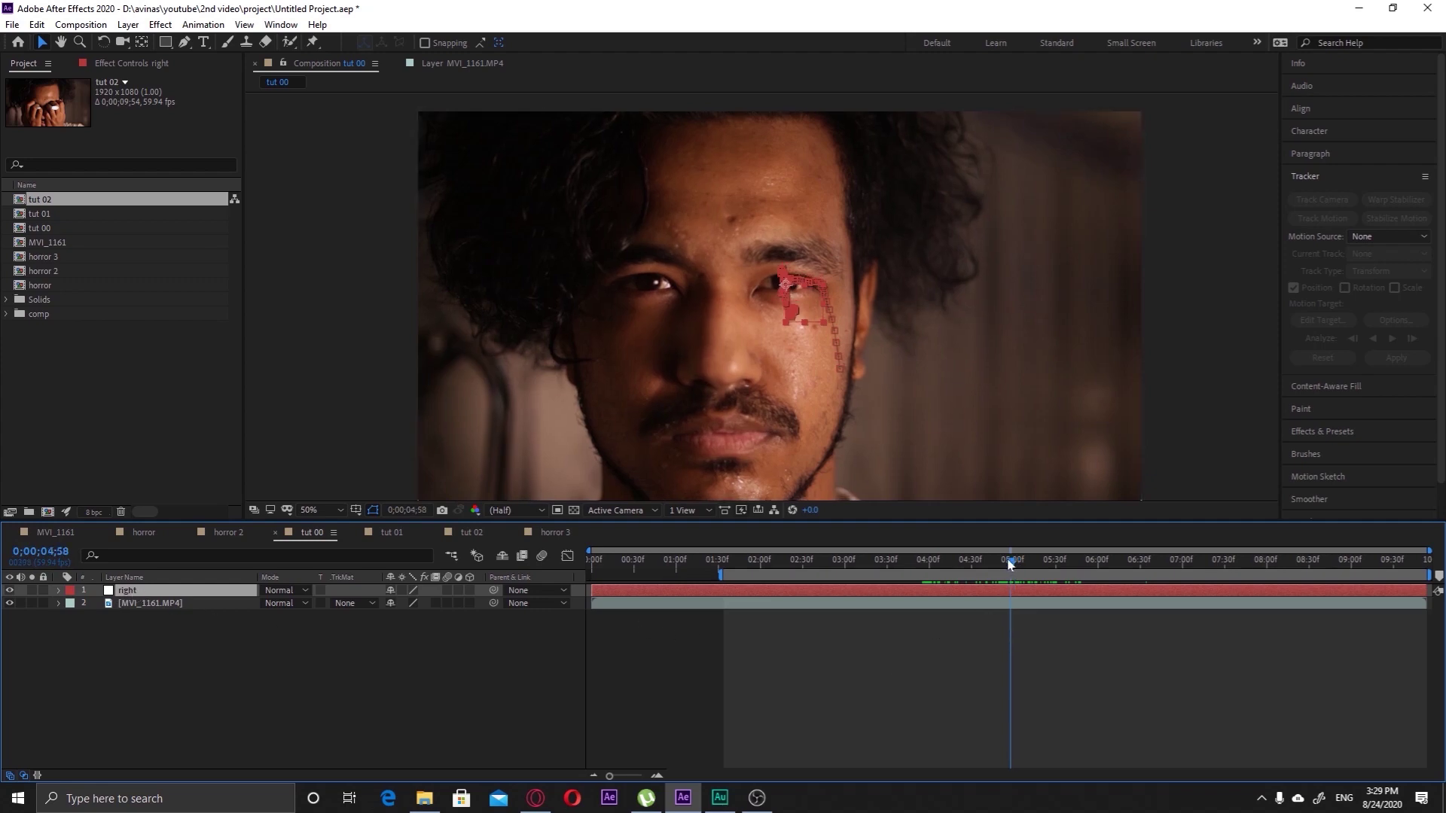
{"action": "left_click", "coordinate": [189, 650]}
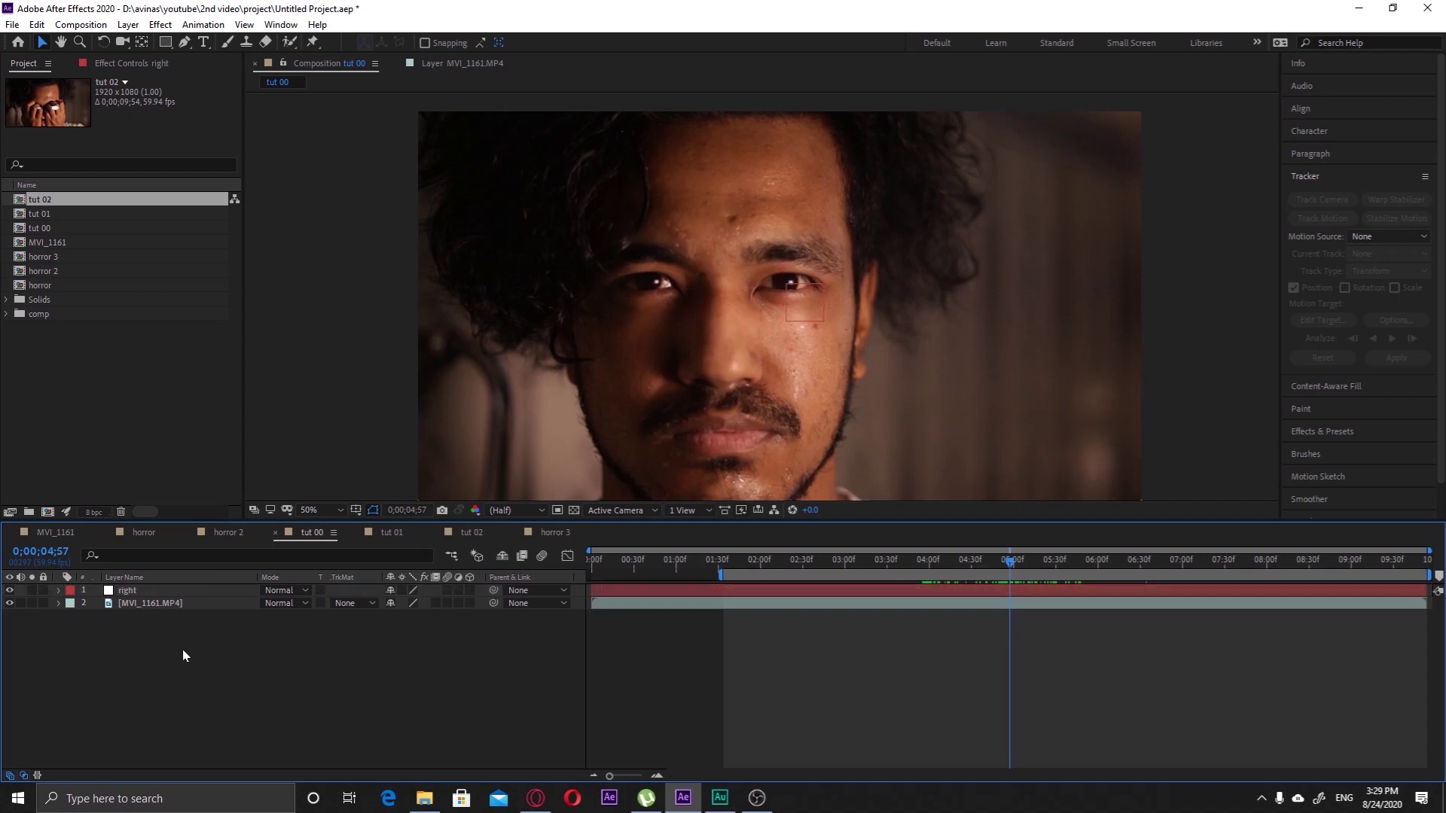
Add a new empty shape layer to the tut 00 composition
{"action": "right_click", "coordinate": [126, 648]}
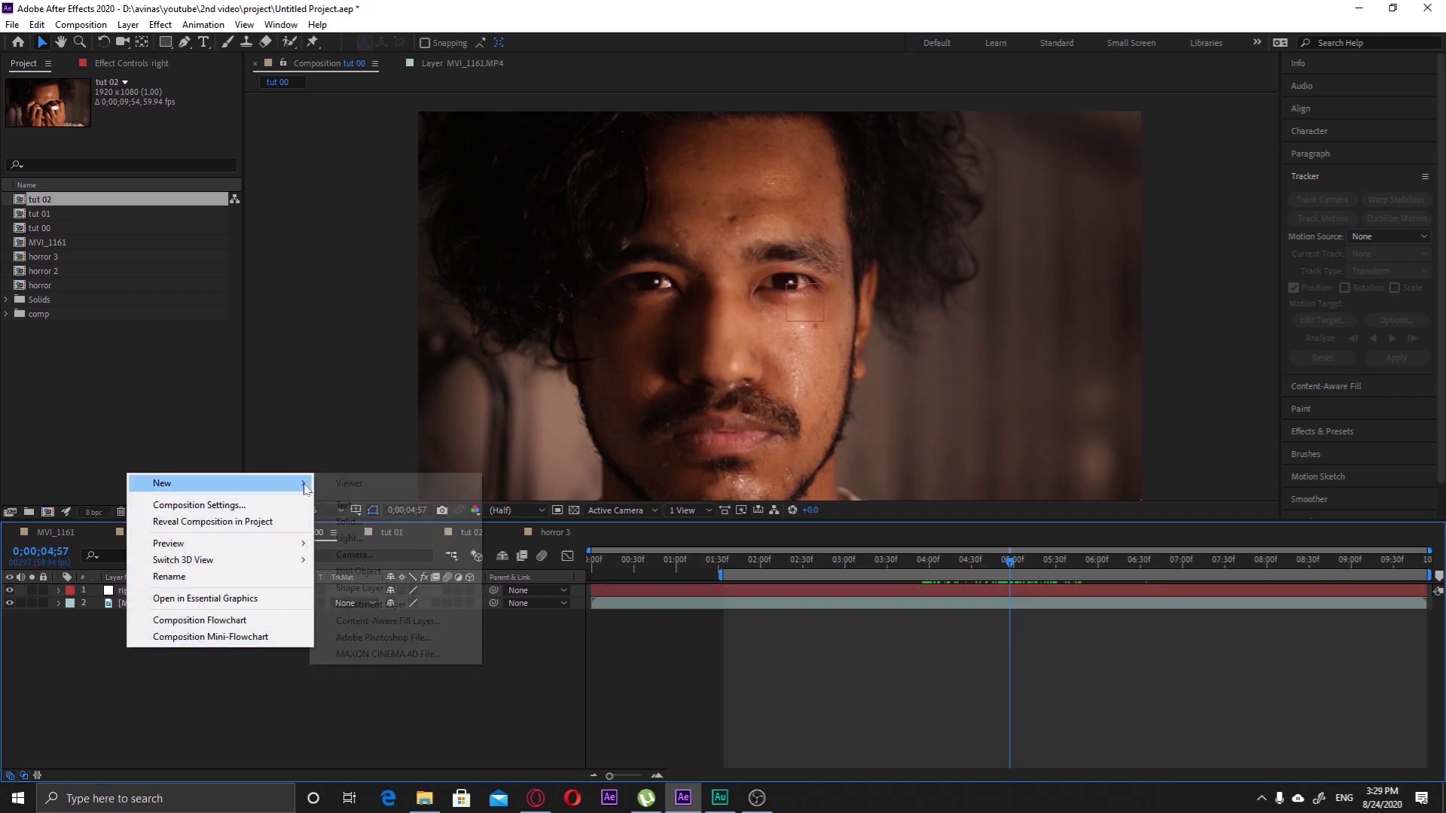
{"action": "mouse_move", "coordinate": [286, 483]}
{"action": "left_click", "coordinate": [353, 590]}
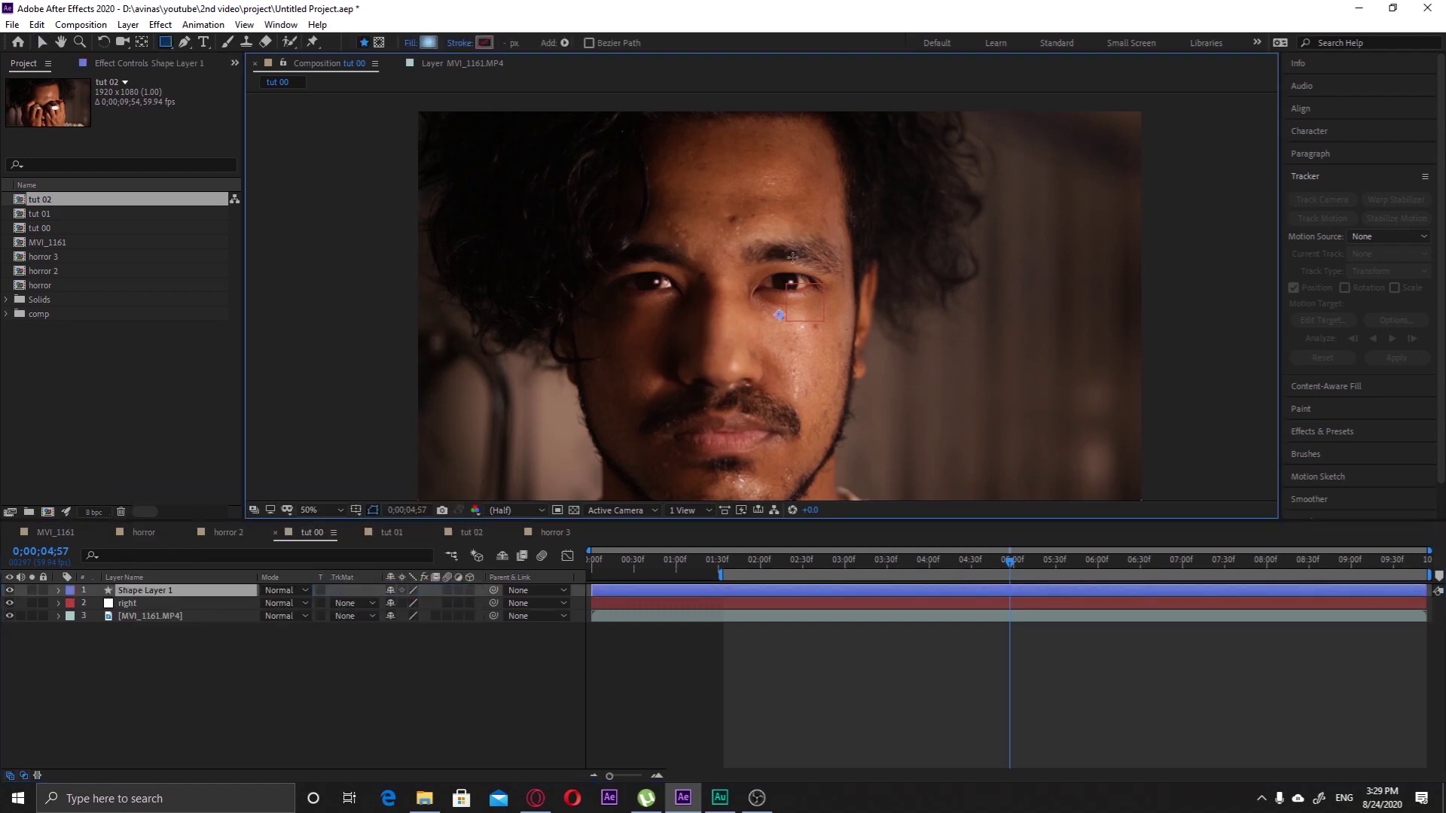
Draw a closed, curved Pen tool path on the shape layer, following the eyelid edges around the tracked eye's opening
{"action": "scroll", "coordinate": [792, 256], "scroll_direction": "up", "scroll_amount": 2}
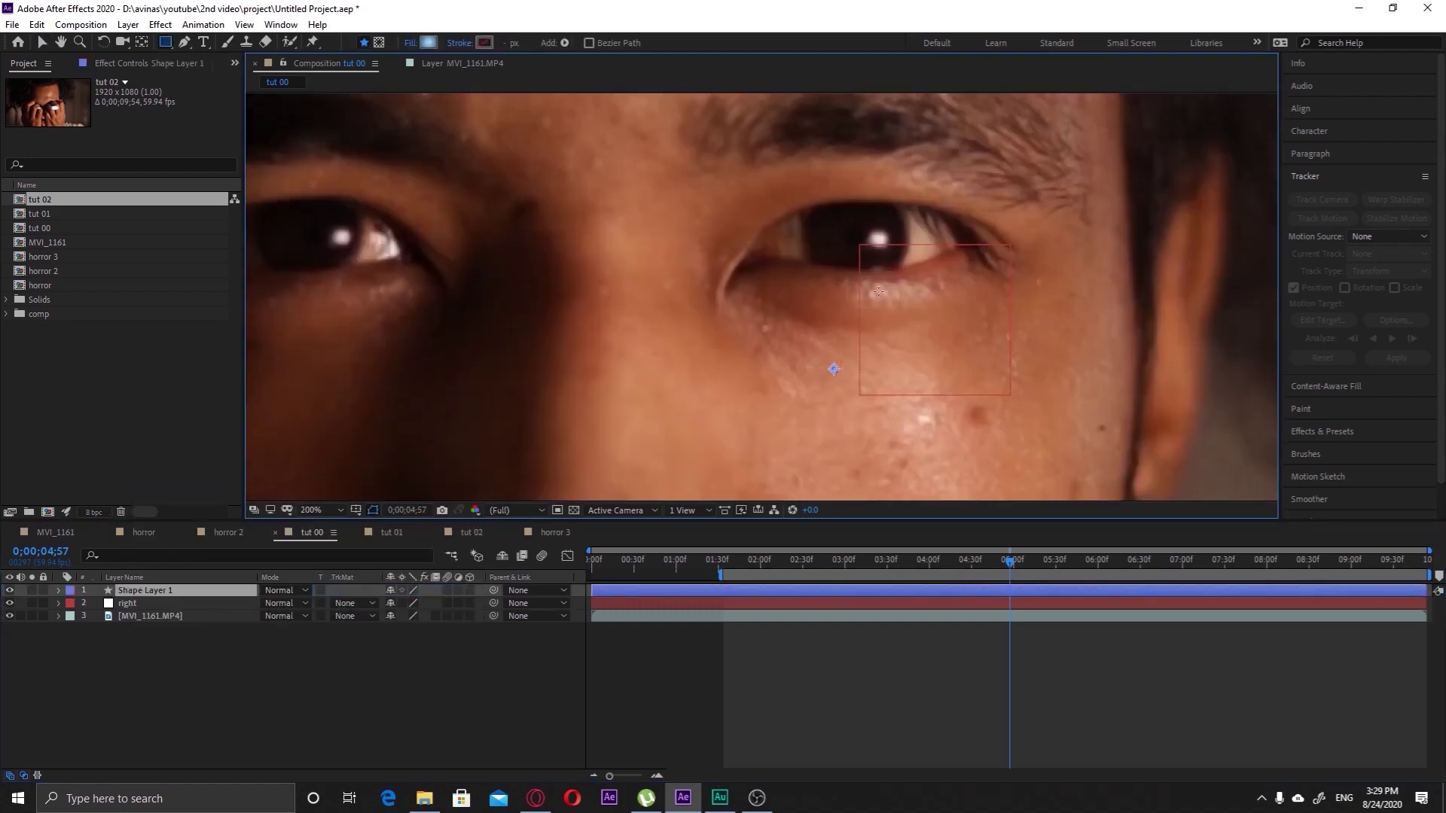
{"action": "scroll", "coordinate": [878, 291], "scroll_direction": "up", "scroll_amount": 2}
{"action": "key", "text": "space"}
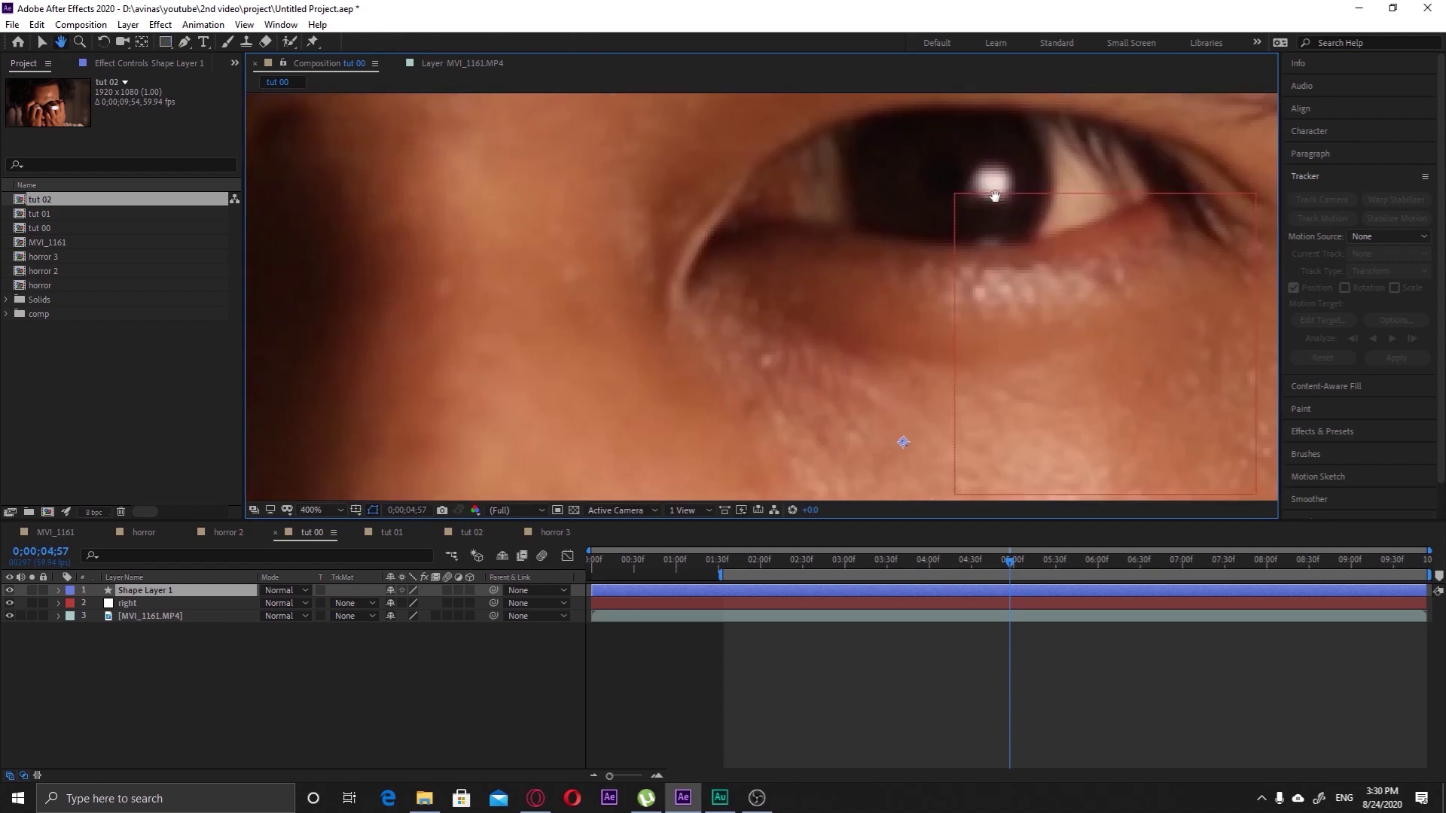
{"action": "left_click_drag", "start_coordinate": [995, 196], "coordinate": [850, 305]}
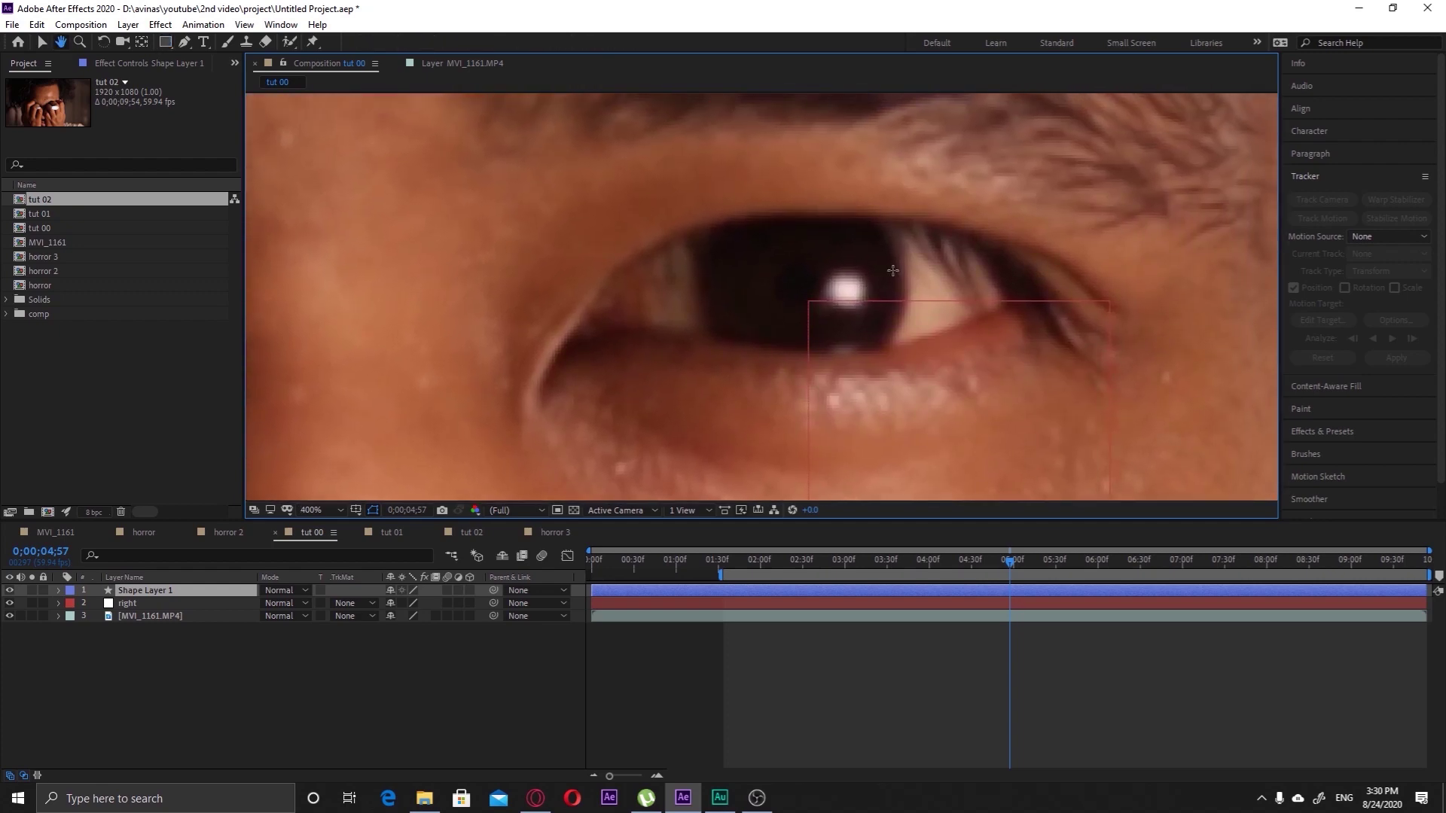
{"action": "left_click", "coordinate": [186, 42]}
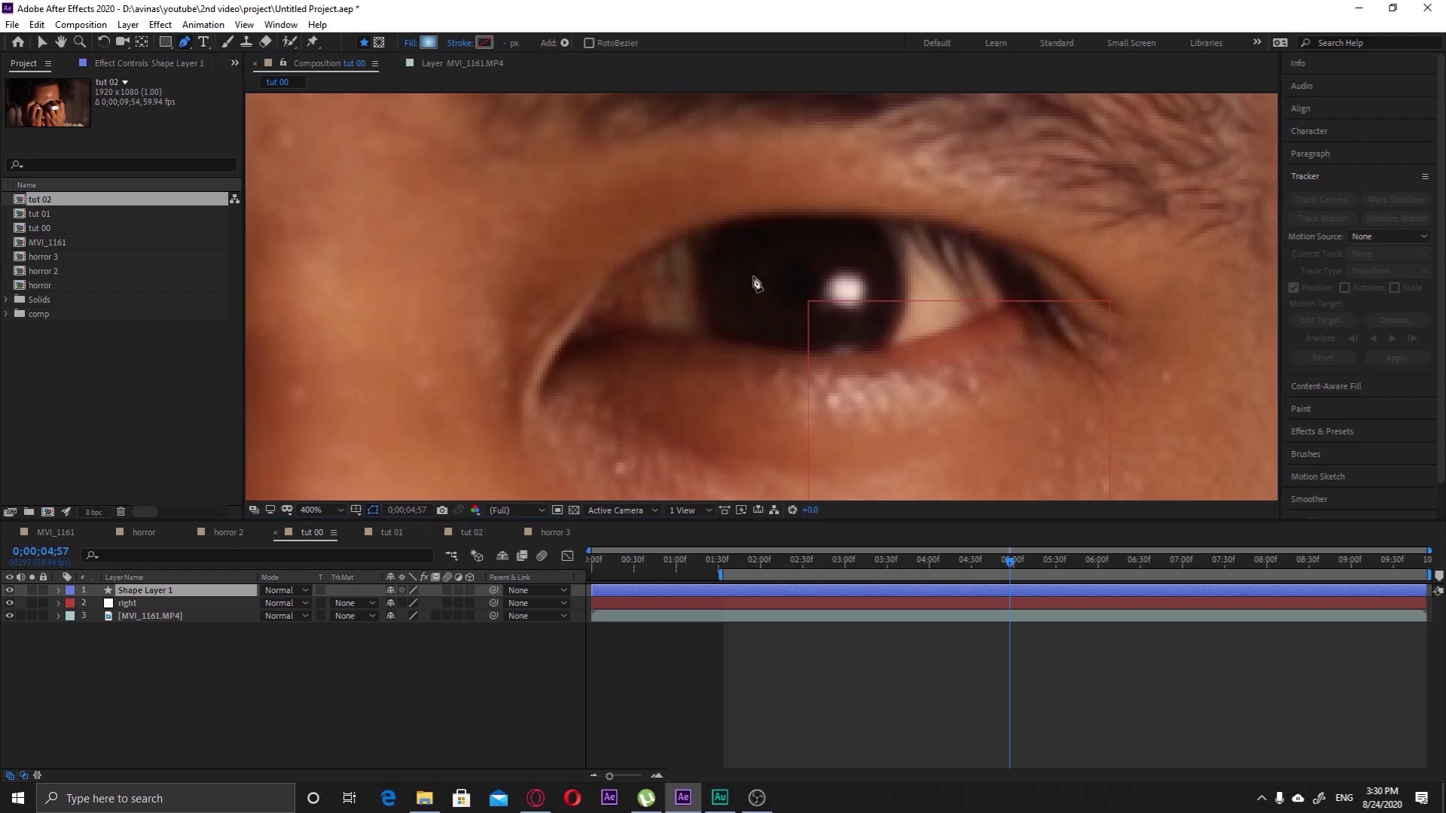
{"action": "left_click", "coordinate": [628, 277]}
{"action": "left_click", "coordinate": [752, 218]}
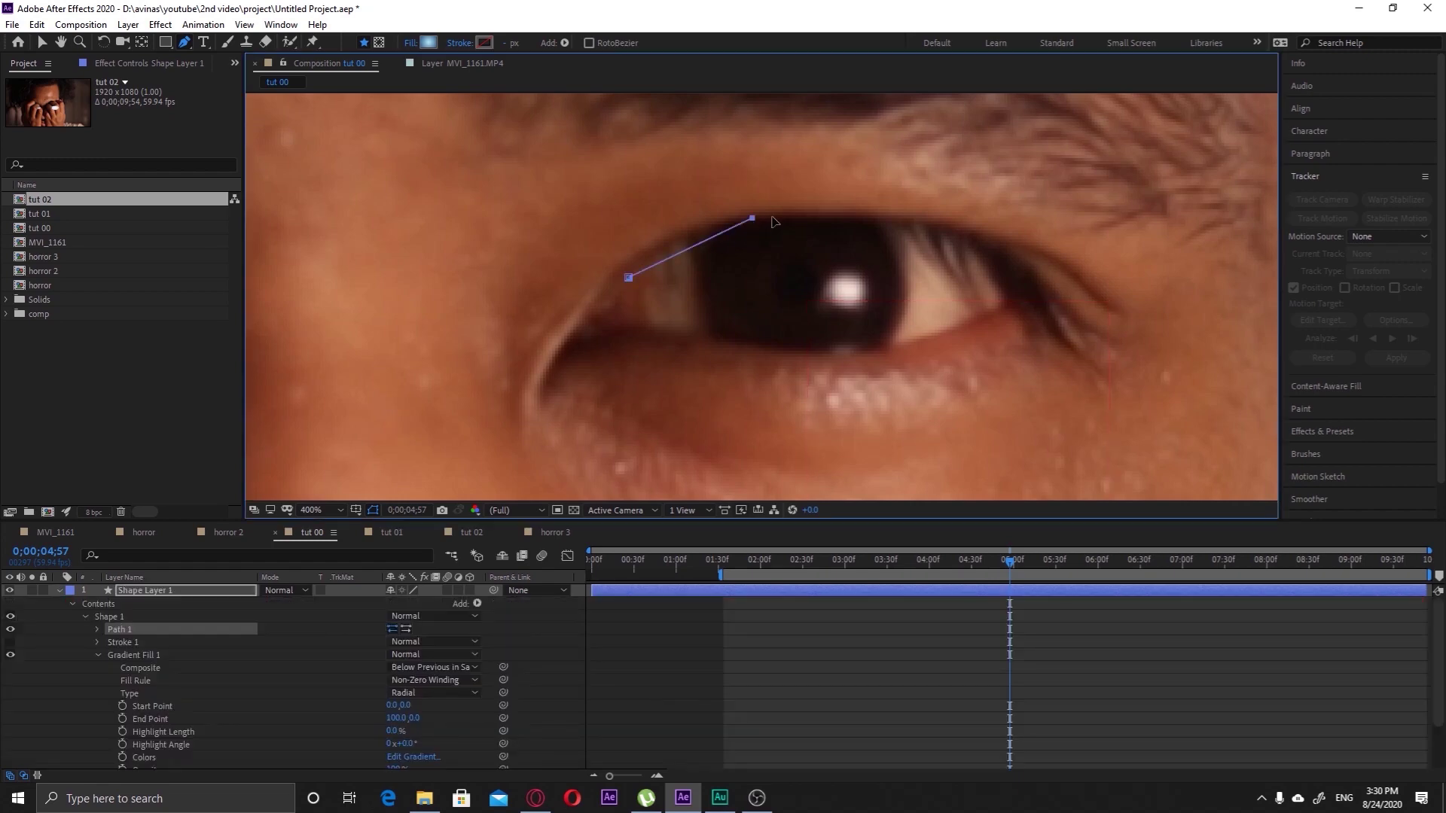
{"action": "left_click_drag", "start_coordinate": [774, 221], "coordinate": [826, 219]}
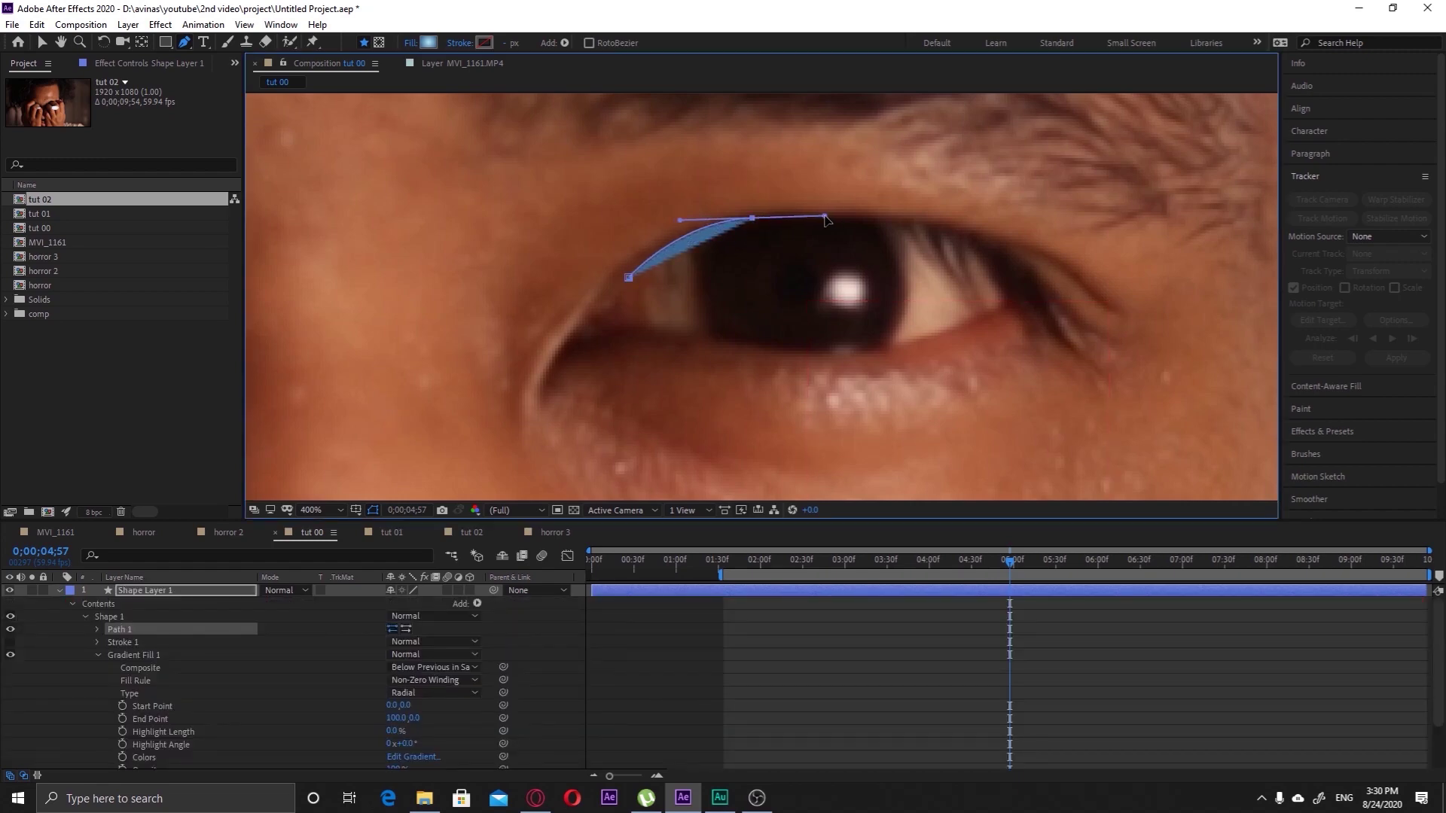
{"action": "left_click_drag", "start_coordinate": [955, 230], "coordinate": [1003, 299]}
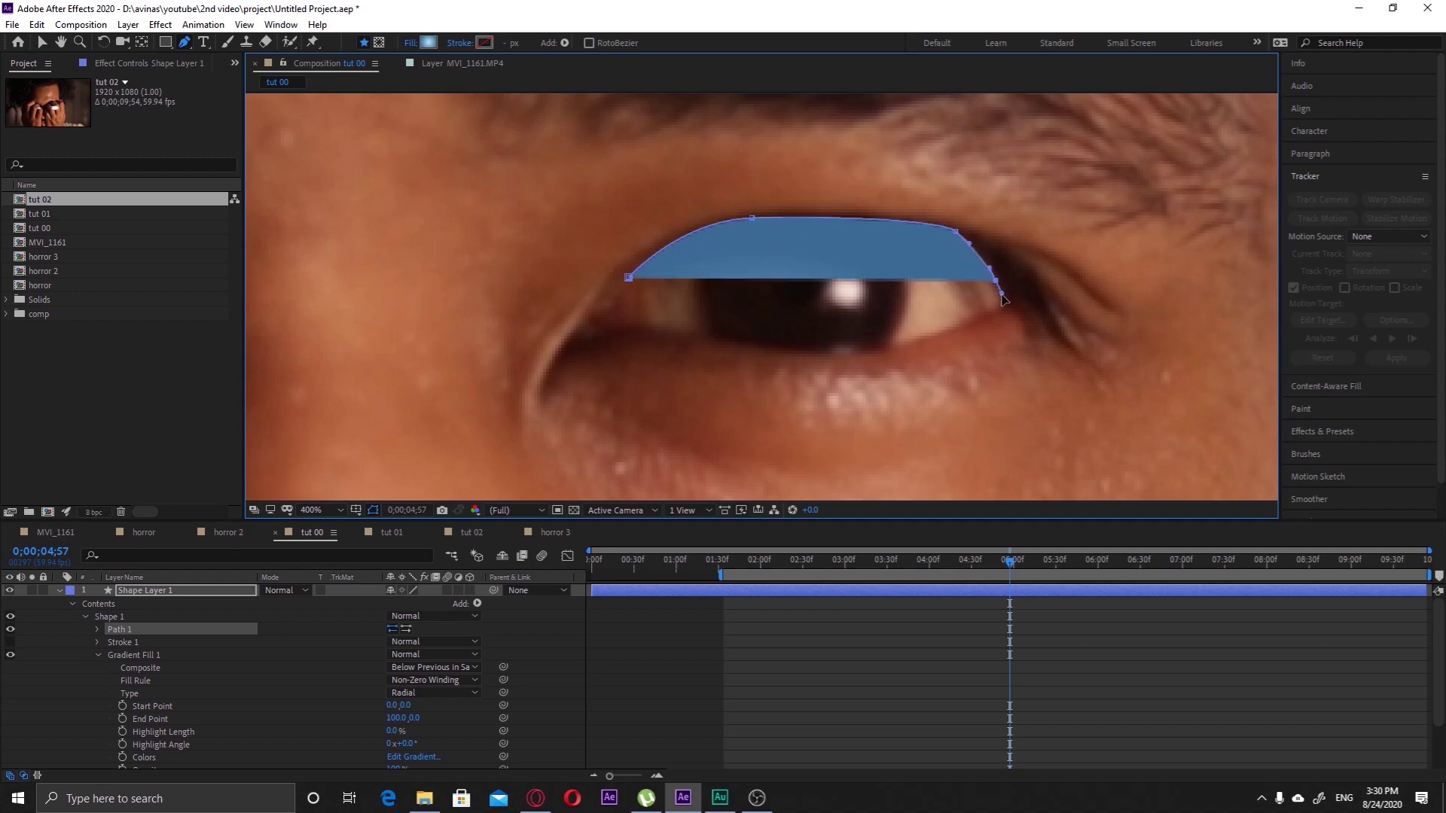
{"action": "left_click", "coordinate": [1001, 308]}
{"action": "left_click_drag", "start_coordinate": [825, 355], "coordinate": [726, 360]}
{"action": "left_click_drag", "start_coordinate": [630, 330], "coordinate": [622, 291]}
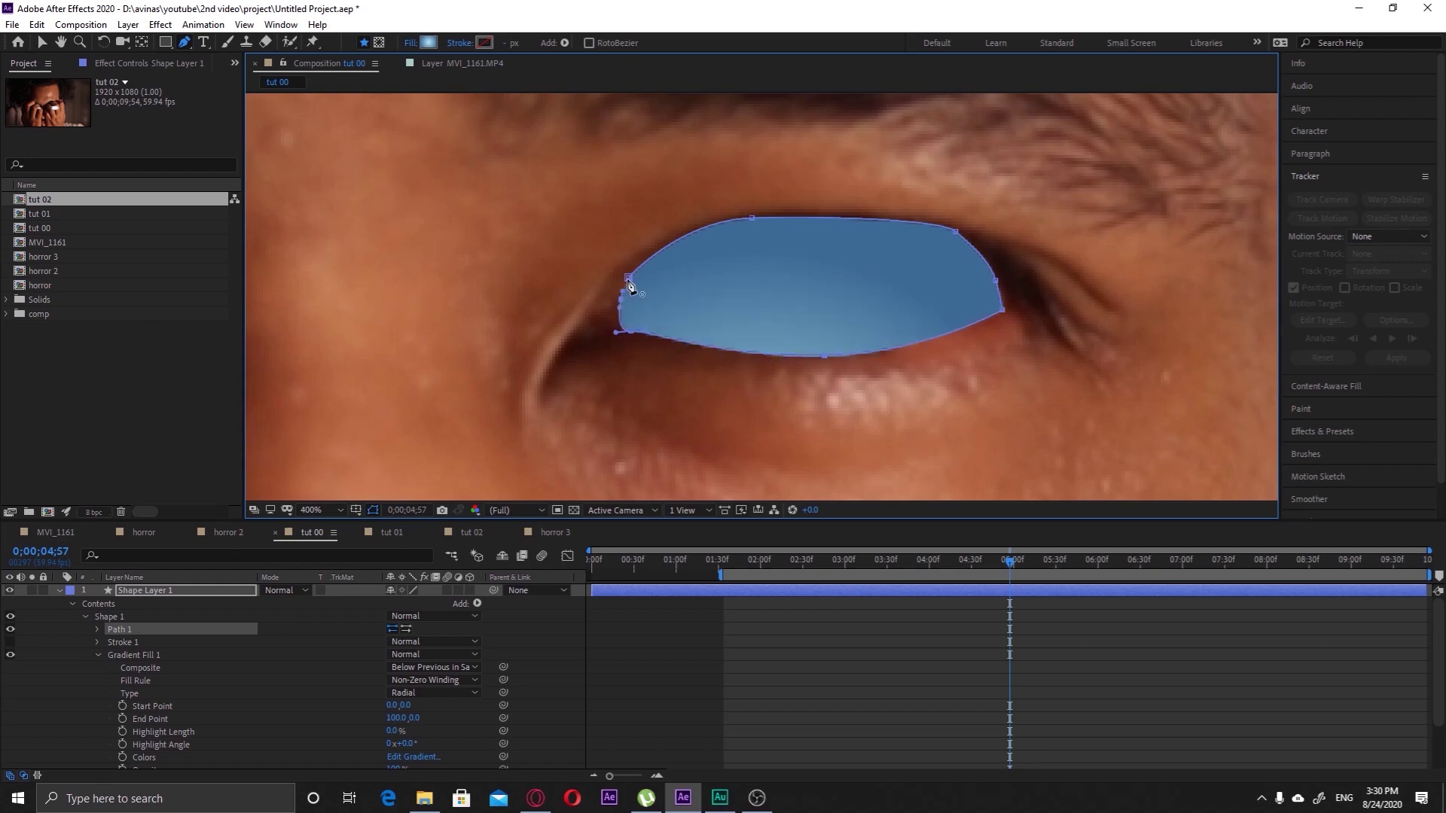
{"action": "left_click", "coordinate": [628, 278]}
Lower the opacity of Shape Layer 1 to 56% in its transform properties and keep the layer selected
{"action": "left_click", "coordinate": [148, 590]}
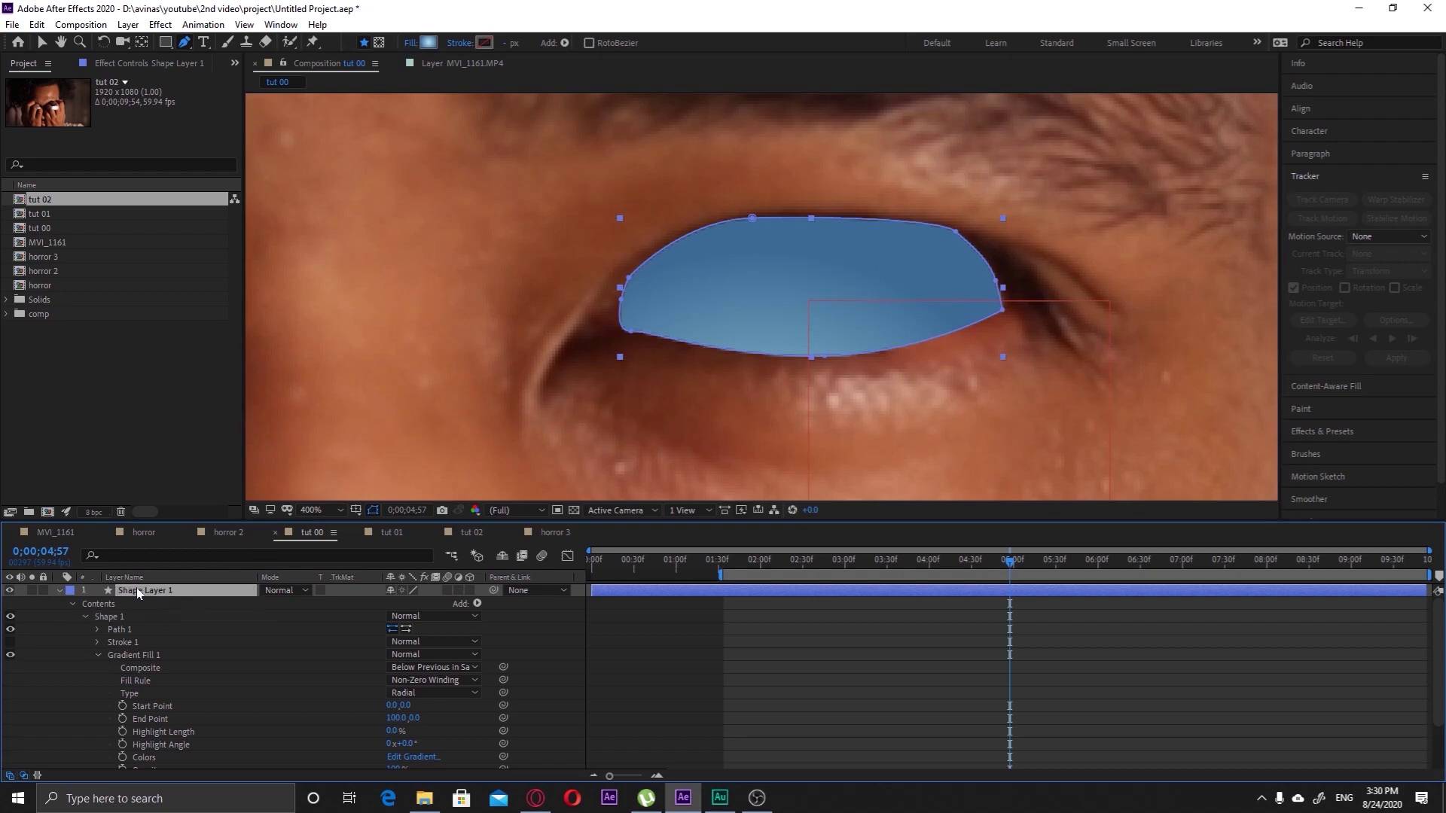
{"action": "left_click", "coordinate": [59, 591]}
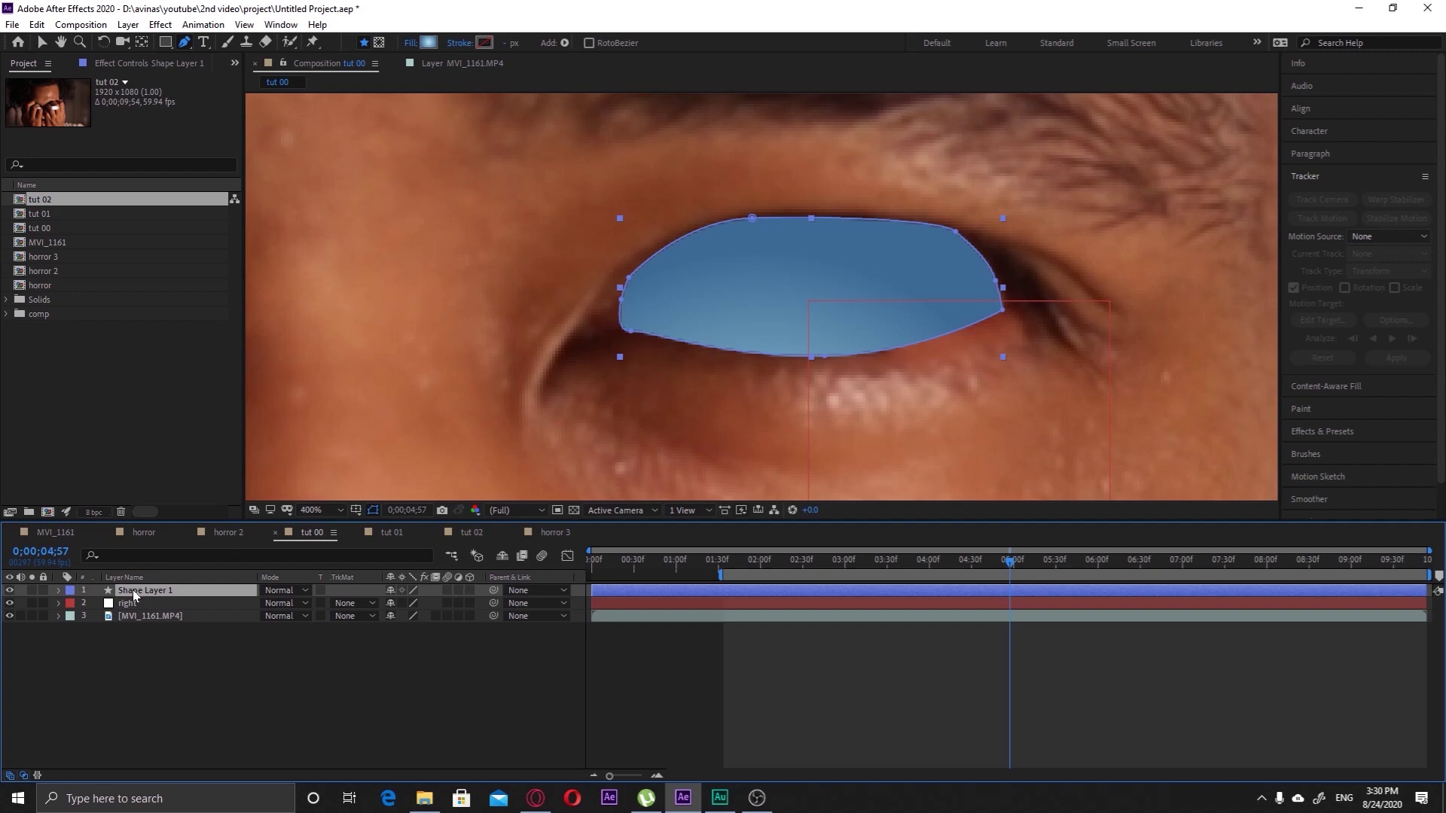
{"action": "key", "text": "t"}
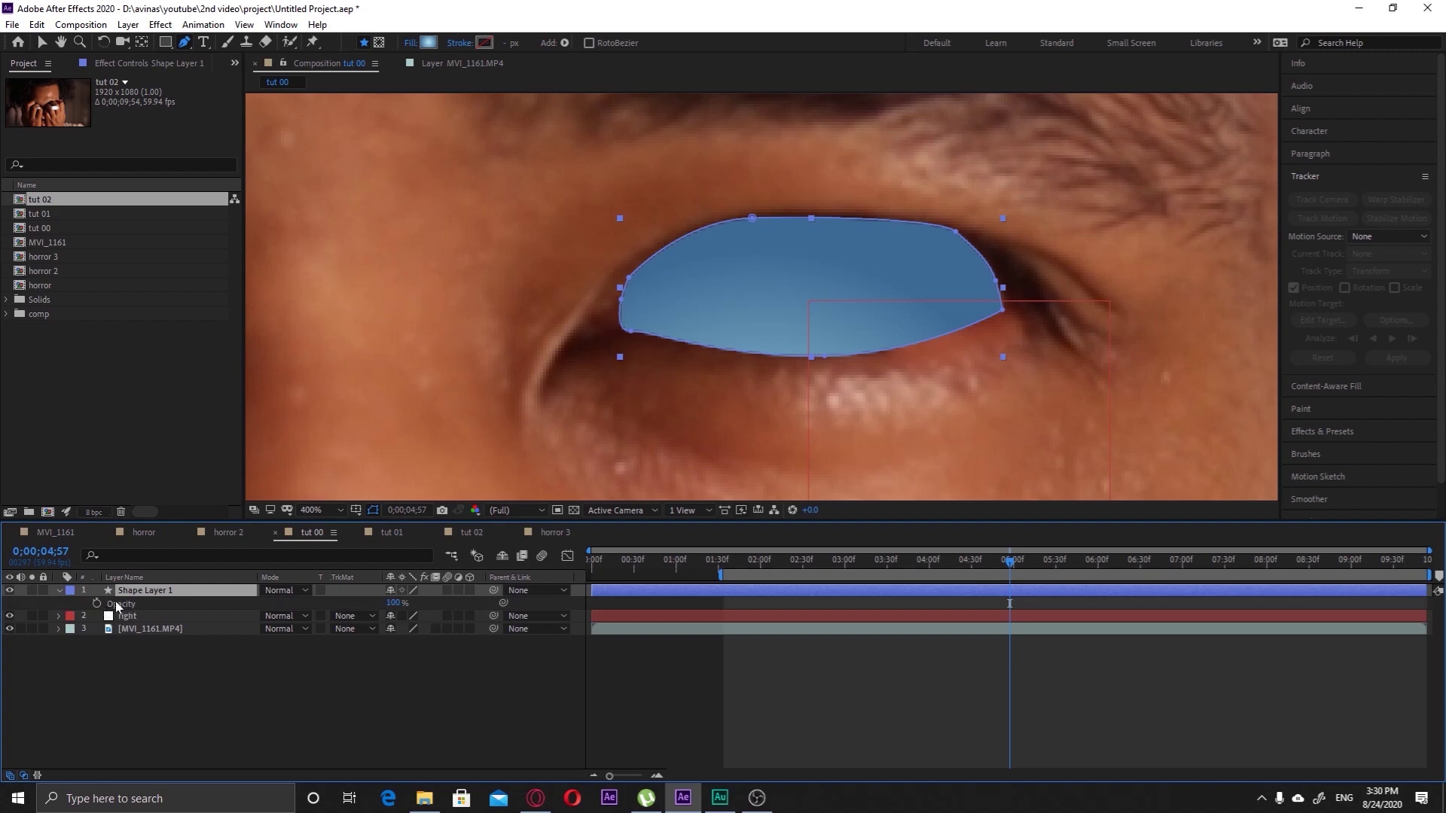
{"action": "key", "text": "t"}
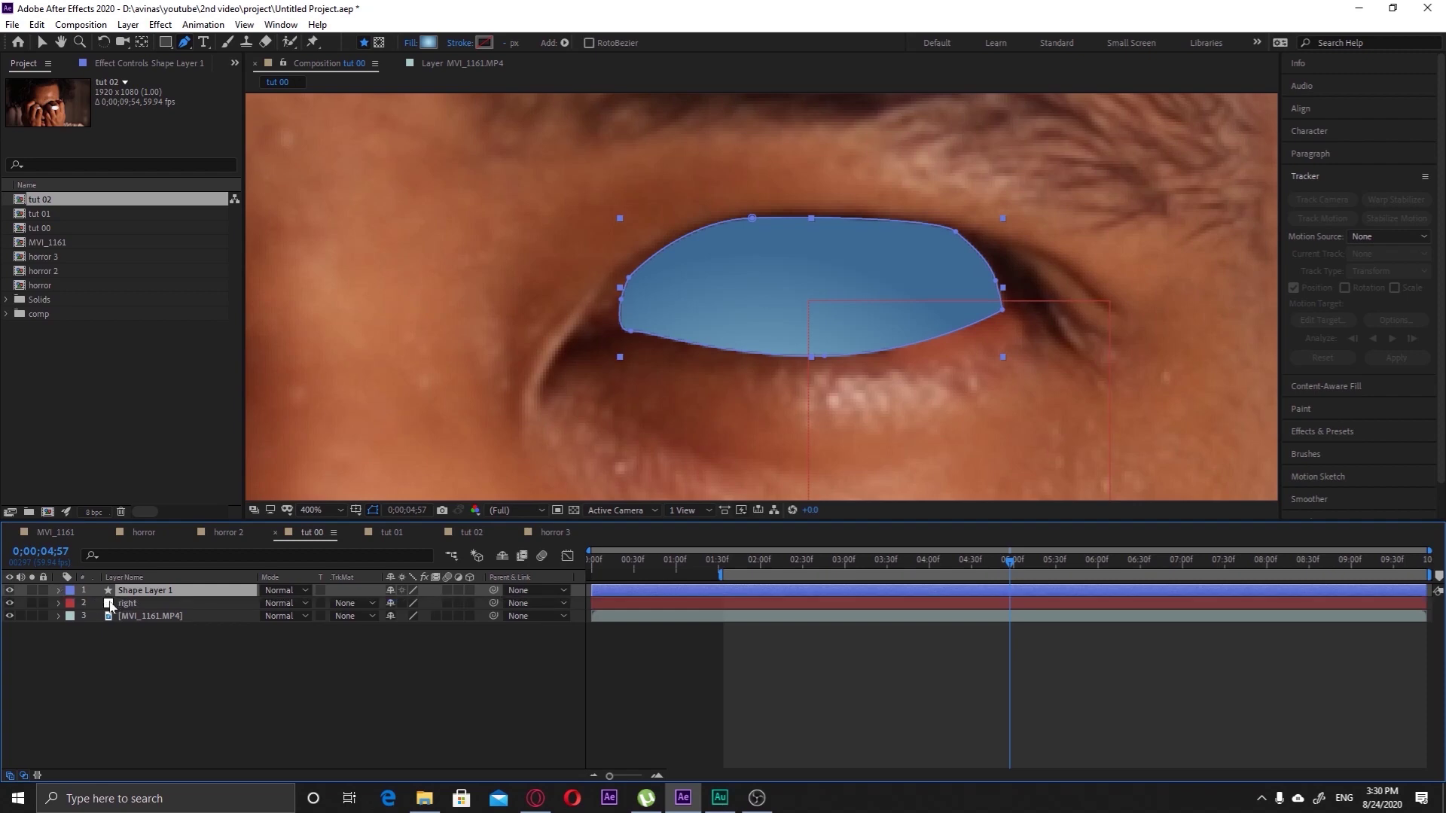
{"action": "left_click", "coordinate": [59, 591]}
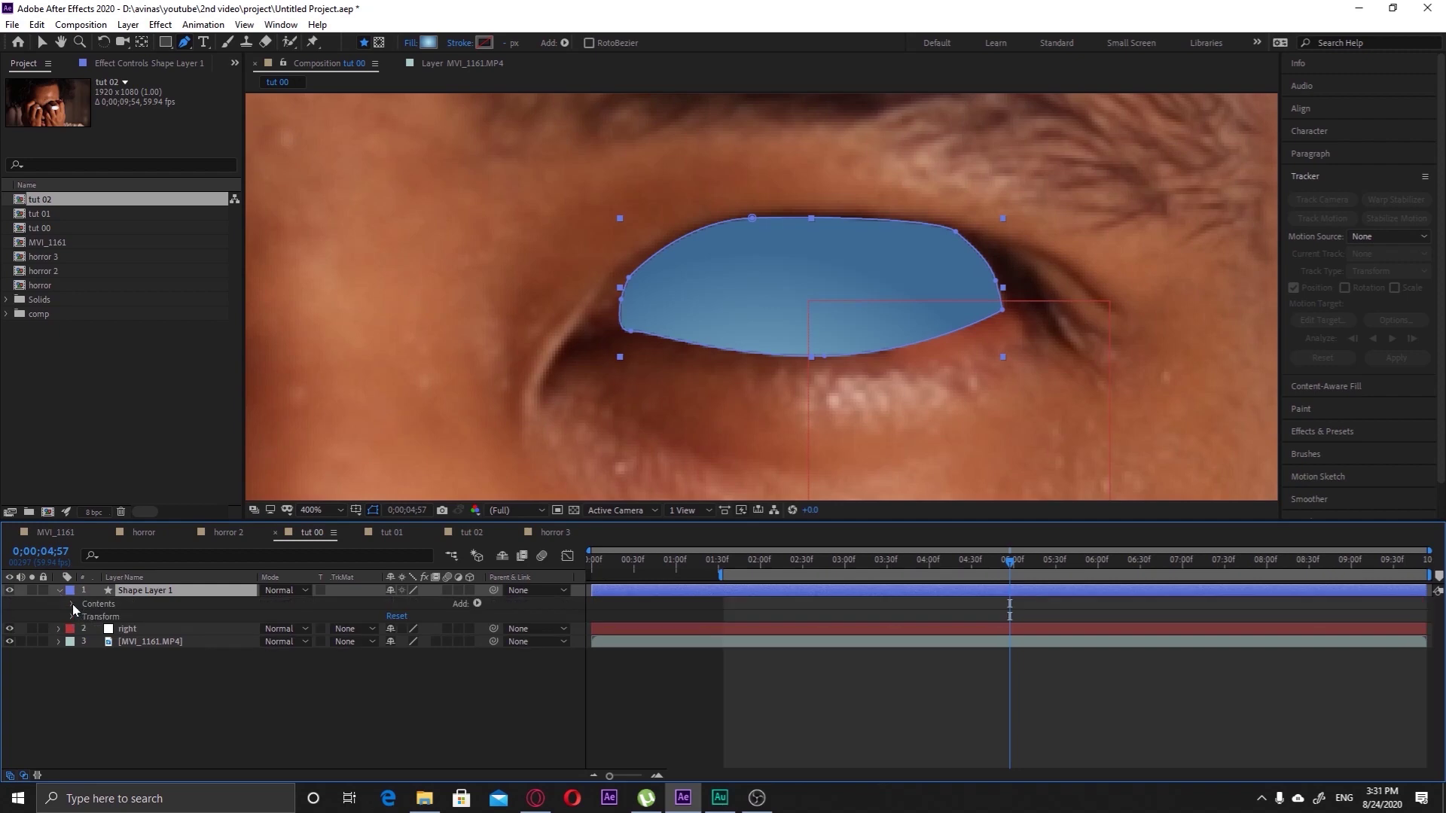
{"action": "left_click", "coordinate": [72, 604]}
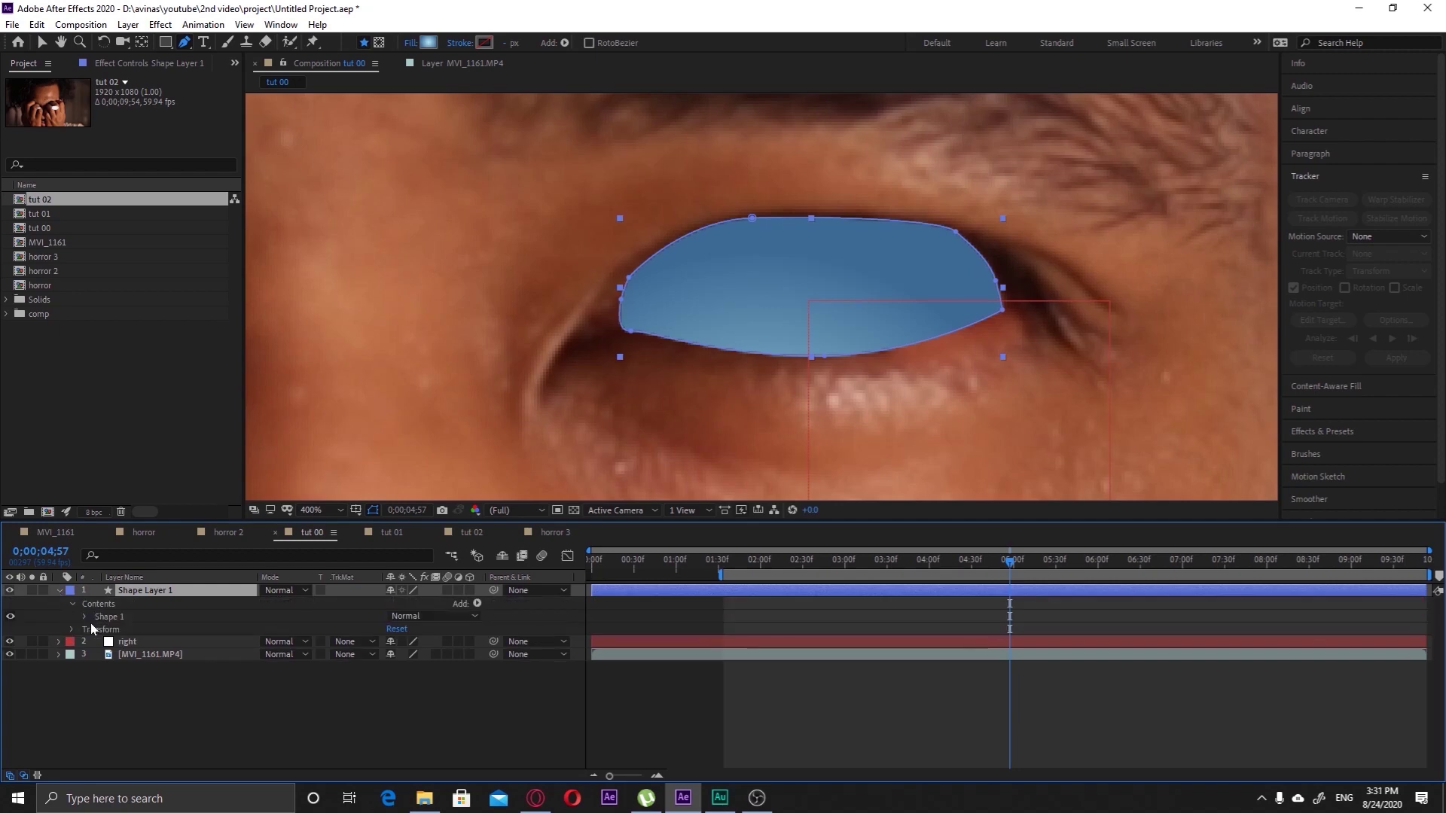
{"action": "left_click", "coordinate": [84, 616]}
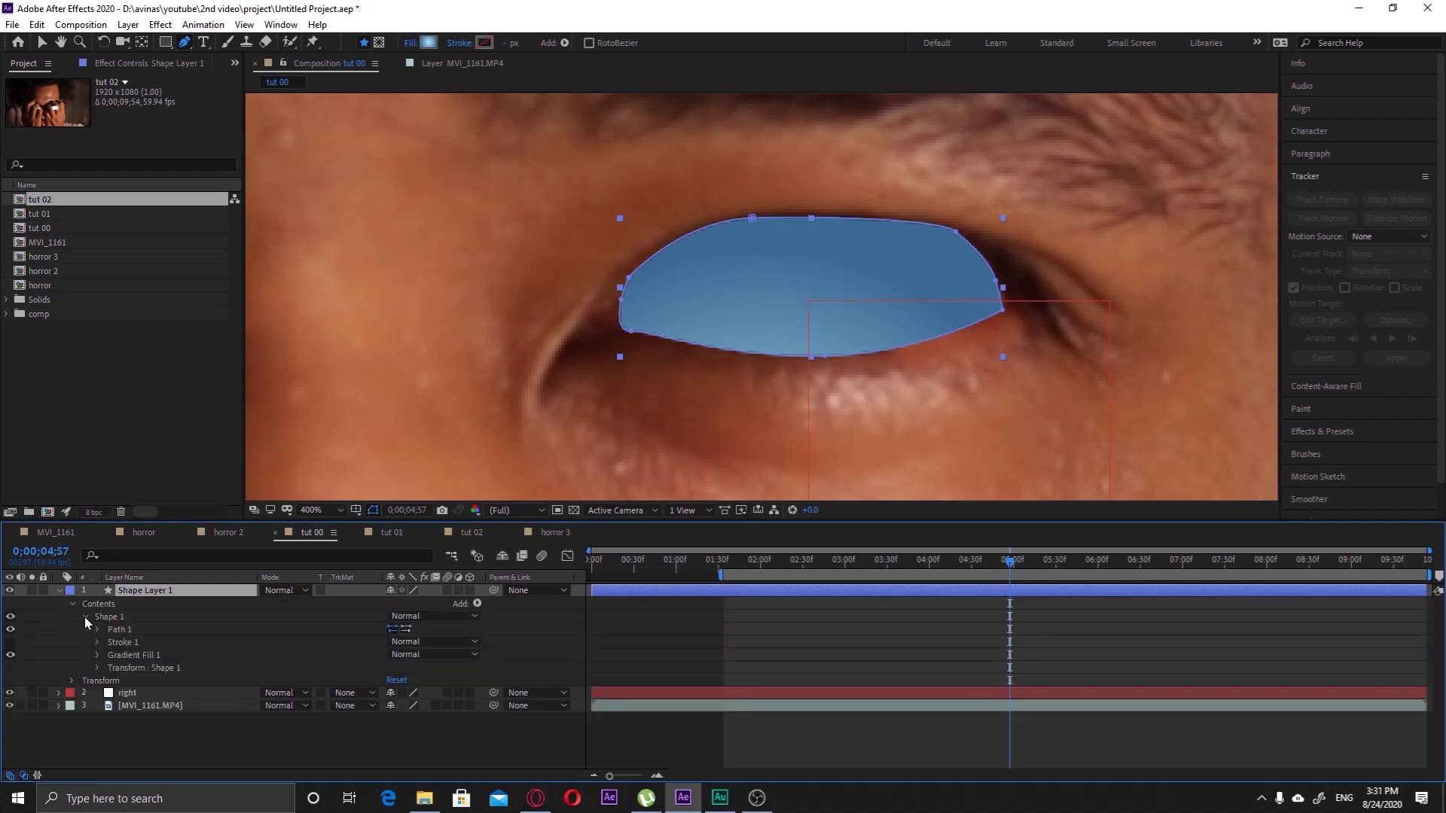
{"action": "left_click", "coordinate": [85, 617]}
{"action": "left_click", "coordinate": [73, 605]}
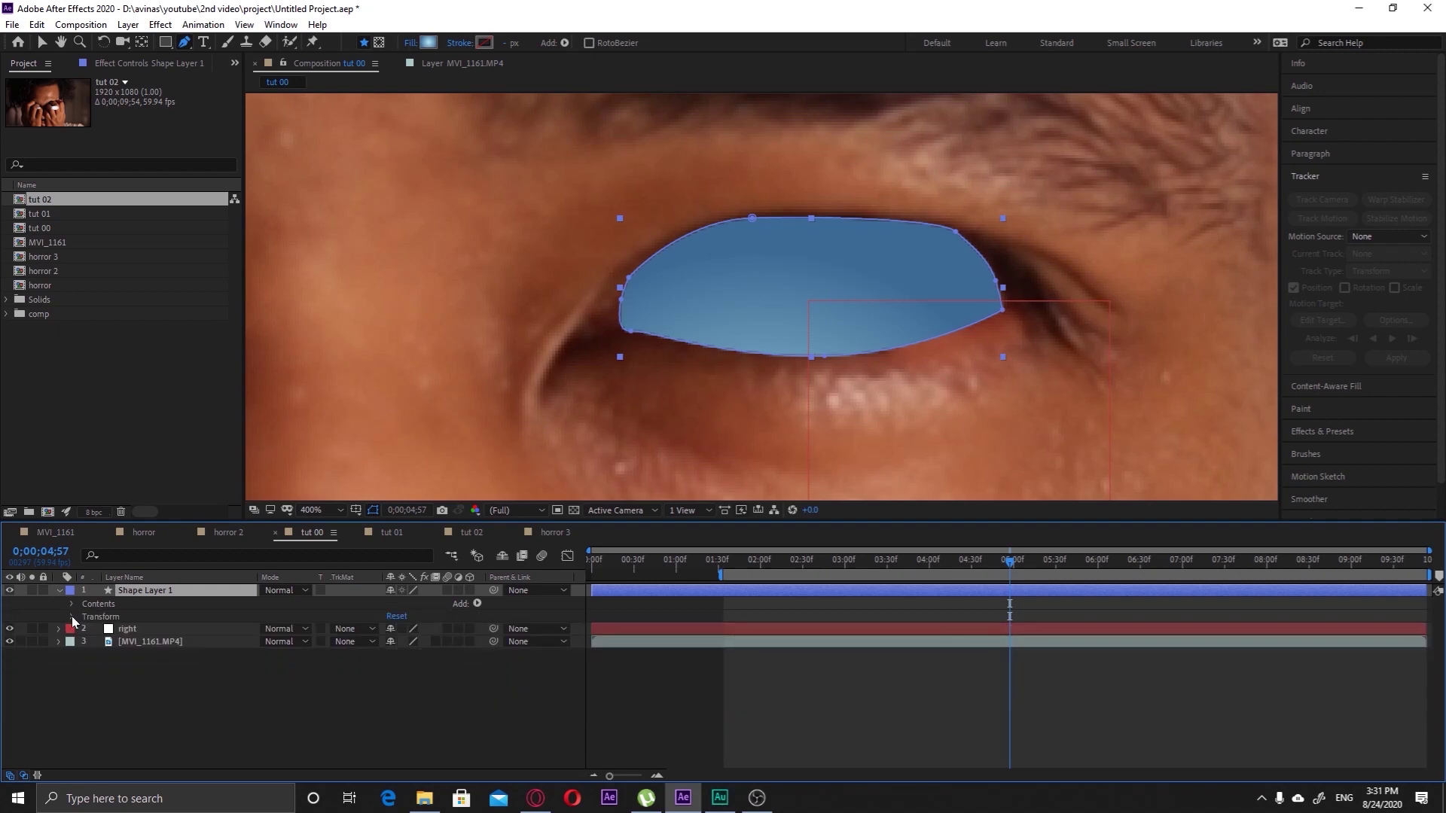
{"action": "left_click", "coordinate": [71, 617]}
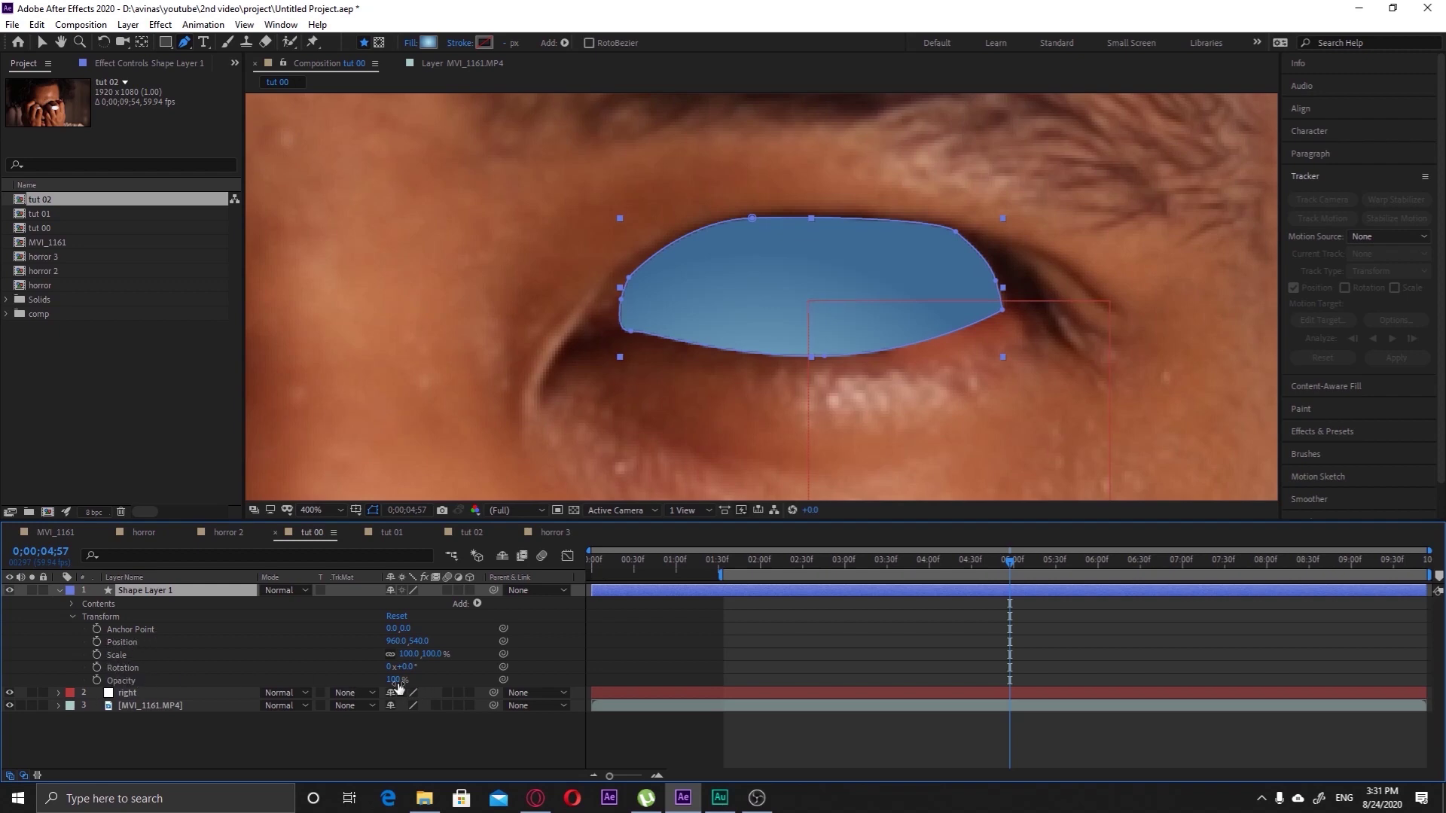
{"action": "left_click_drag", "start_coordinate": [397, 682], "coordinate": [358, 696]}
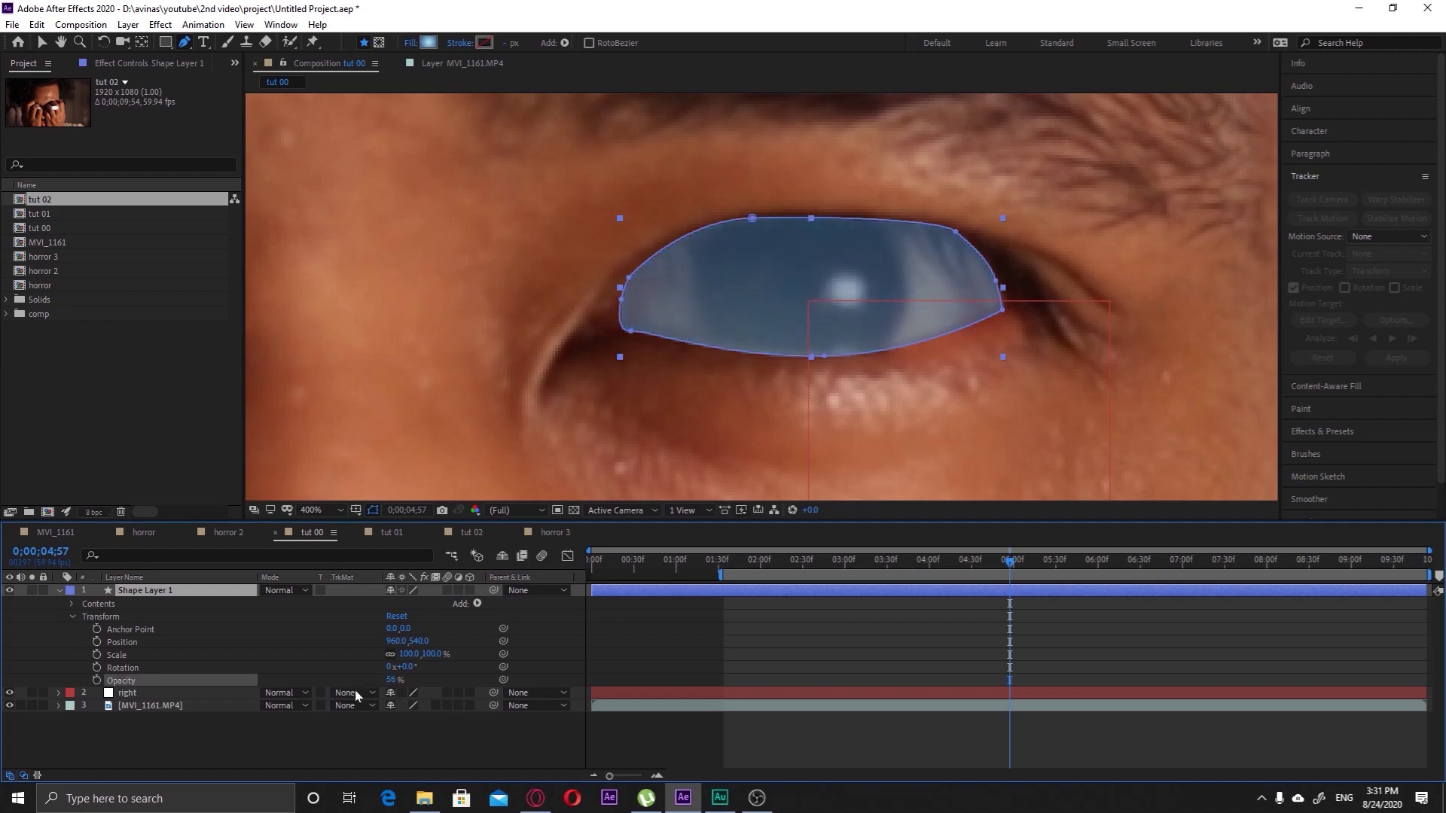
{"action": "left_click", "coordinate": [354, 734]}
{"action": "left_click", "coordinate": [175, 589]}
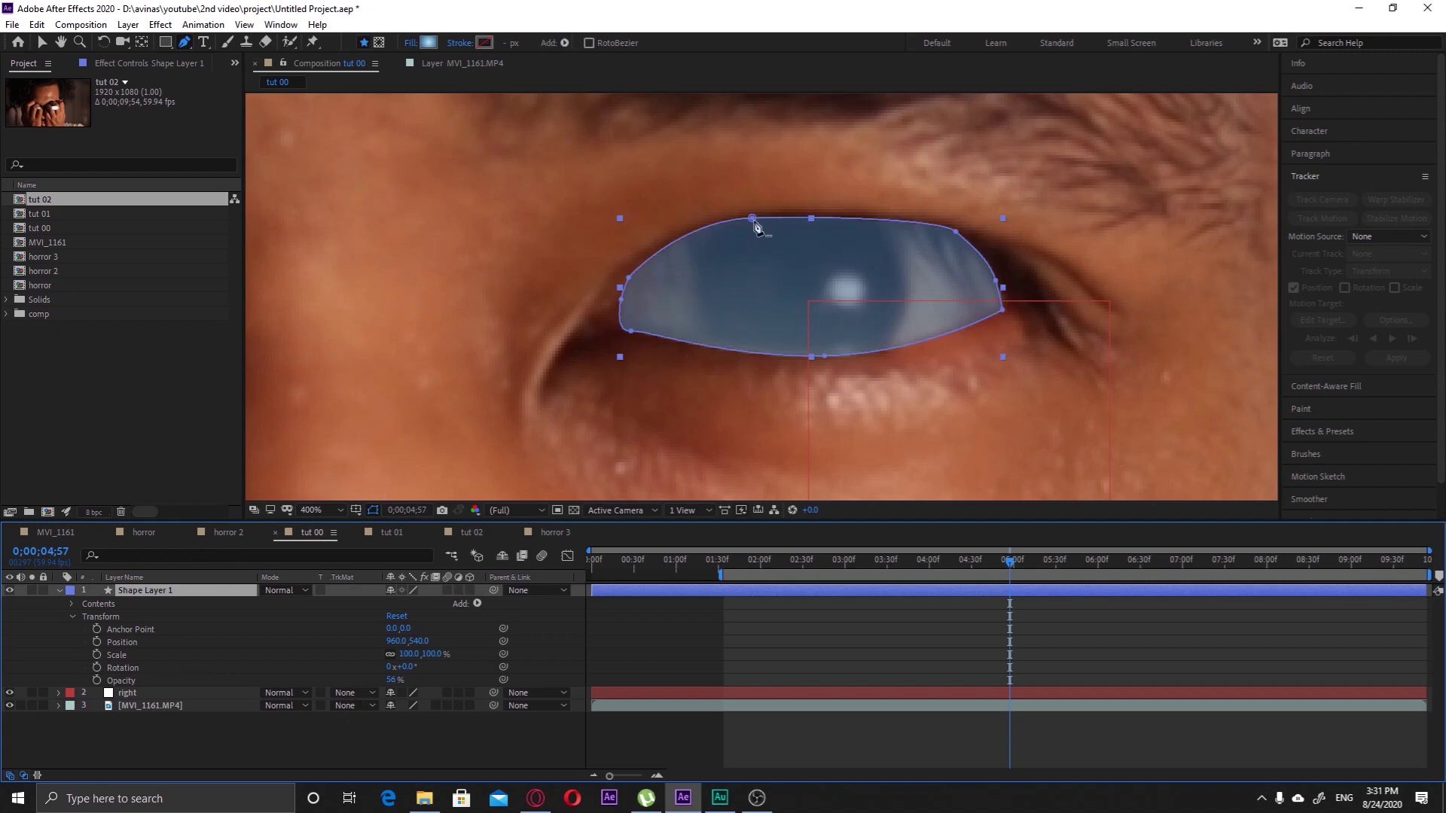
Refine the eye shape's path by adjusting its upper, outer-corner, inner-corner and lower curve points to fit the eyelid edges
{"action": "left_click", "coordinate": [631, 287]}
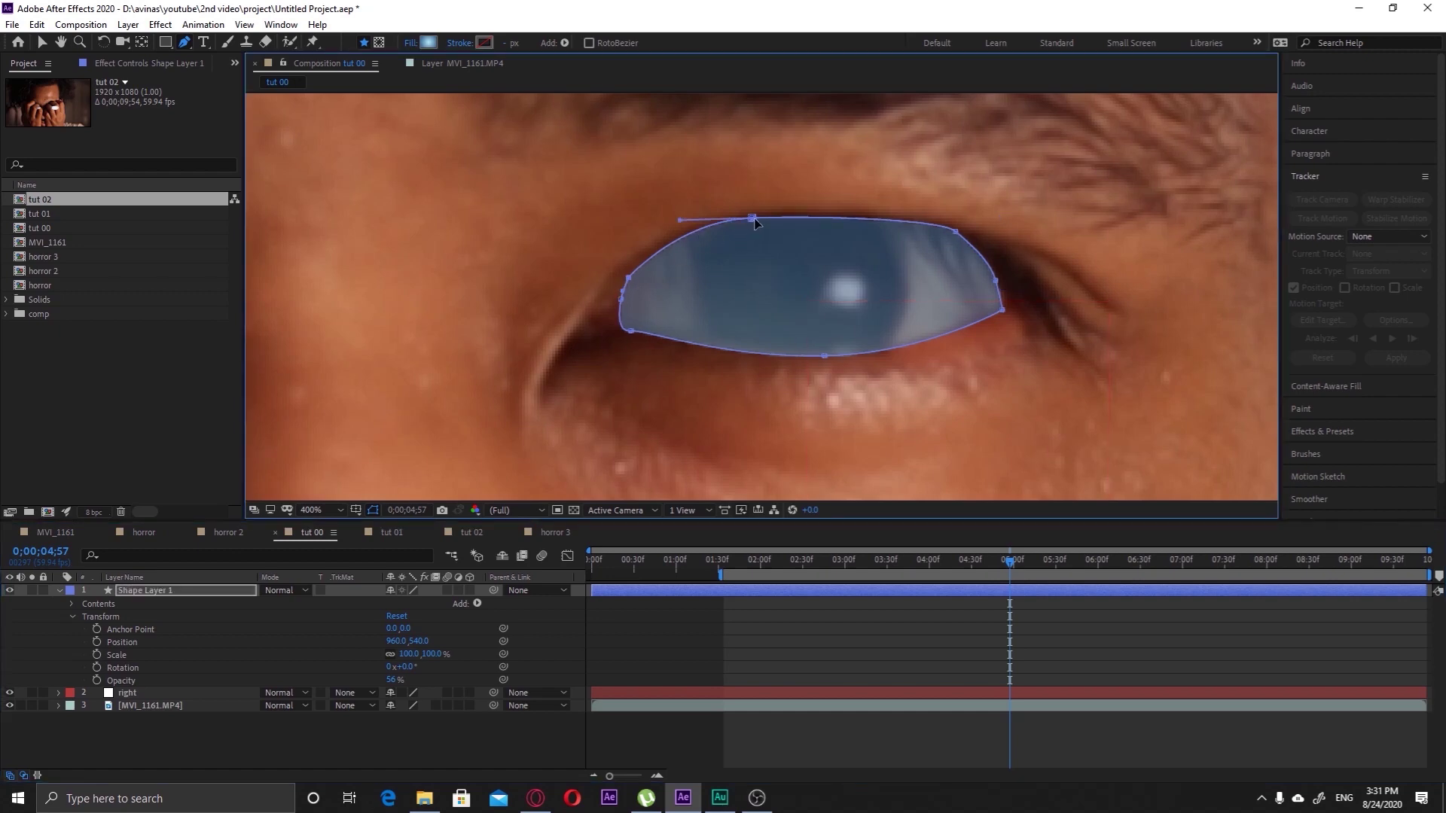
{"action": "left_click_drag", "start_coordinate": [753, 219], "coordinate": [757, 218]}
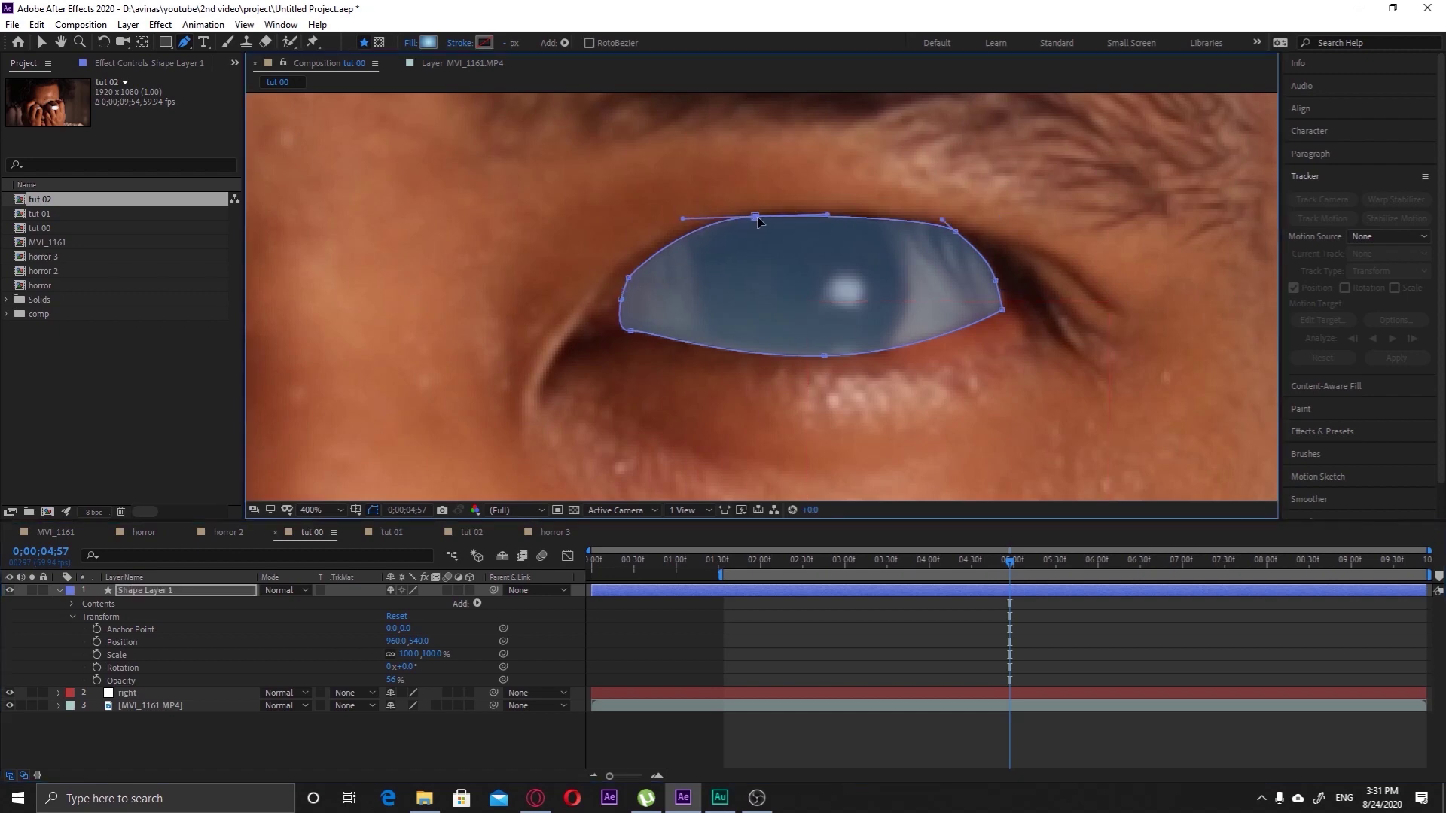
{"action": "left_click", "coordinate": [1002, 309]}
{"action": "left_click_drag", "start_coordinate": [997, 282], "coordinate": [1013, 301]}
{"action": "left_click_drag", "start_coordinate": [631, 330], "coordinate": [645, 337]}
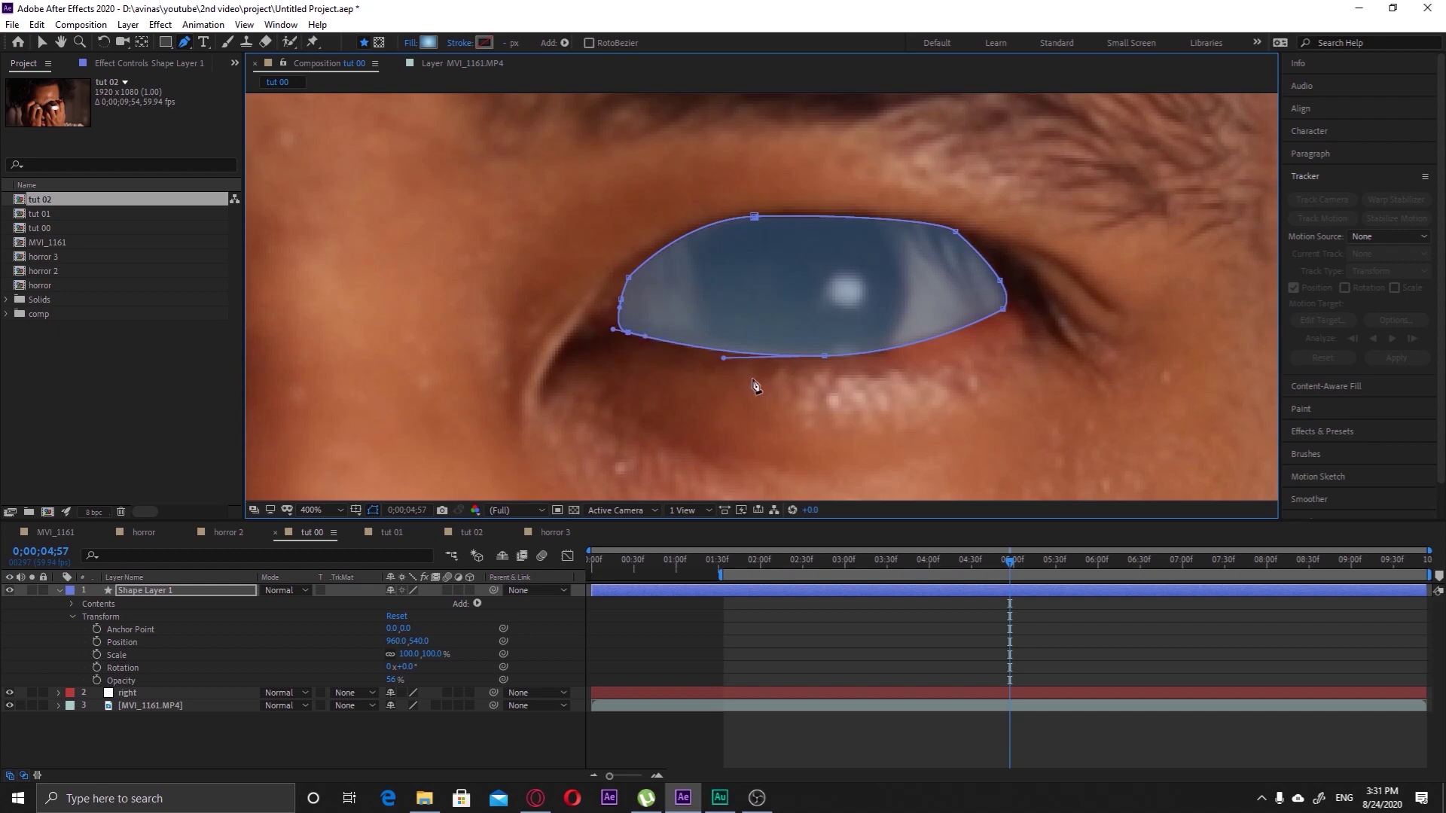
{"action": "mouse_move", "coordinate": [725, 359]}
{"action": "left_mouse_down"}
{"action": "mouse_move", "coordinate": [832, 354]}
{"action": "mouse_move", "coordinate": [748, 363]}
{"action": "left_mouse_up"}
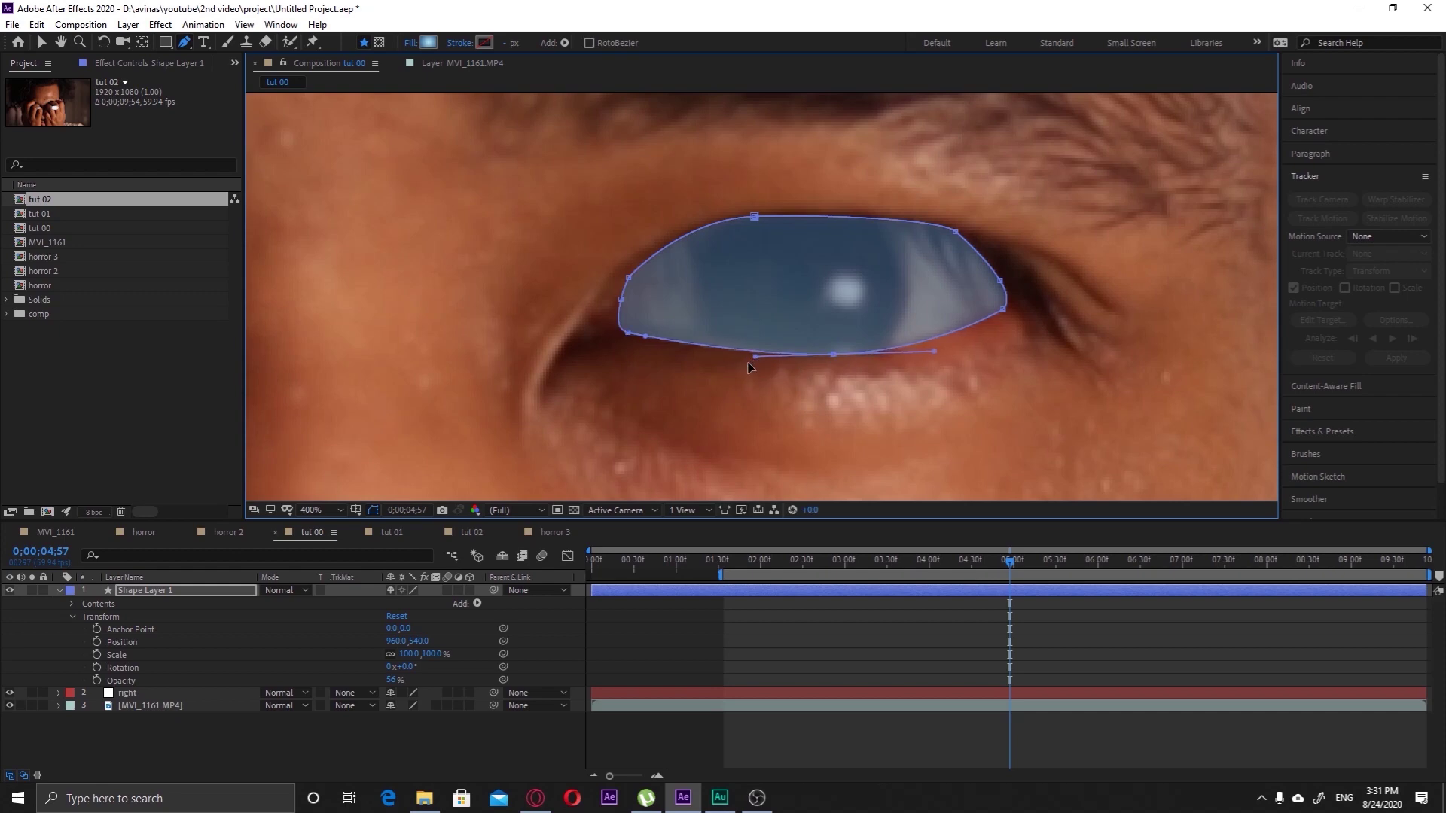
Raise the opacity of Shape Layer 1 to 100%
{"action": "left_click", "coordinate": [132, 591]}
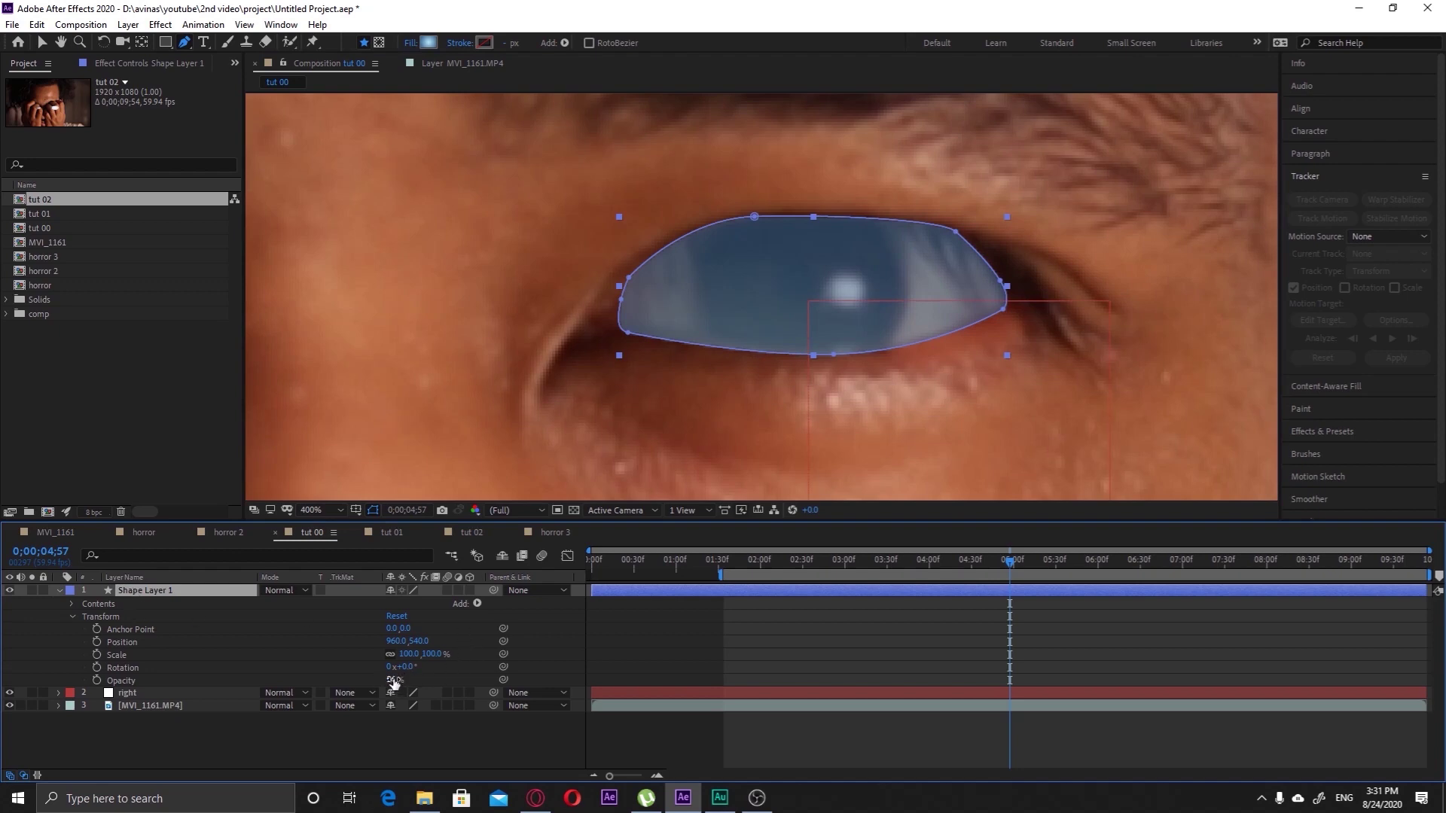
{"action": "left_click_drag", "start_coordinate": [391, 680], "coordinate": [538, 680]}
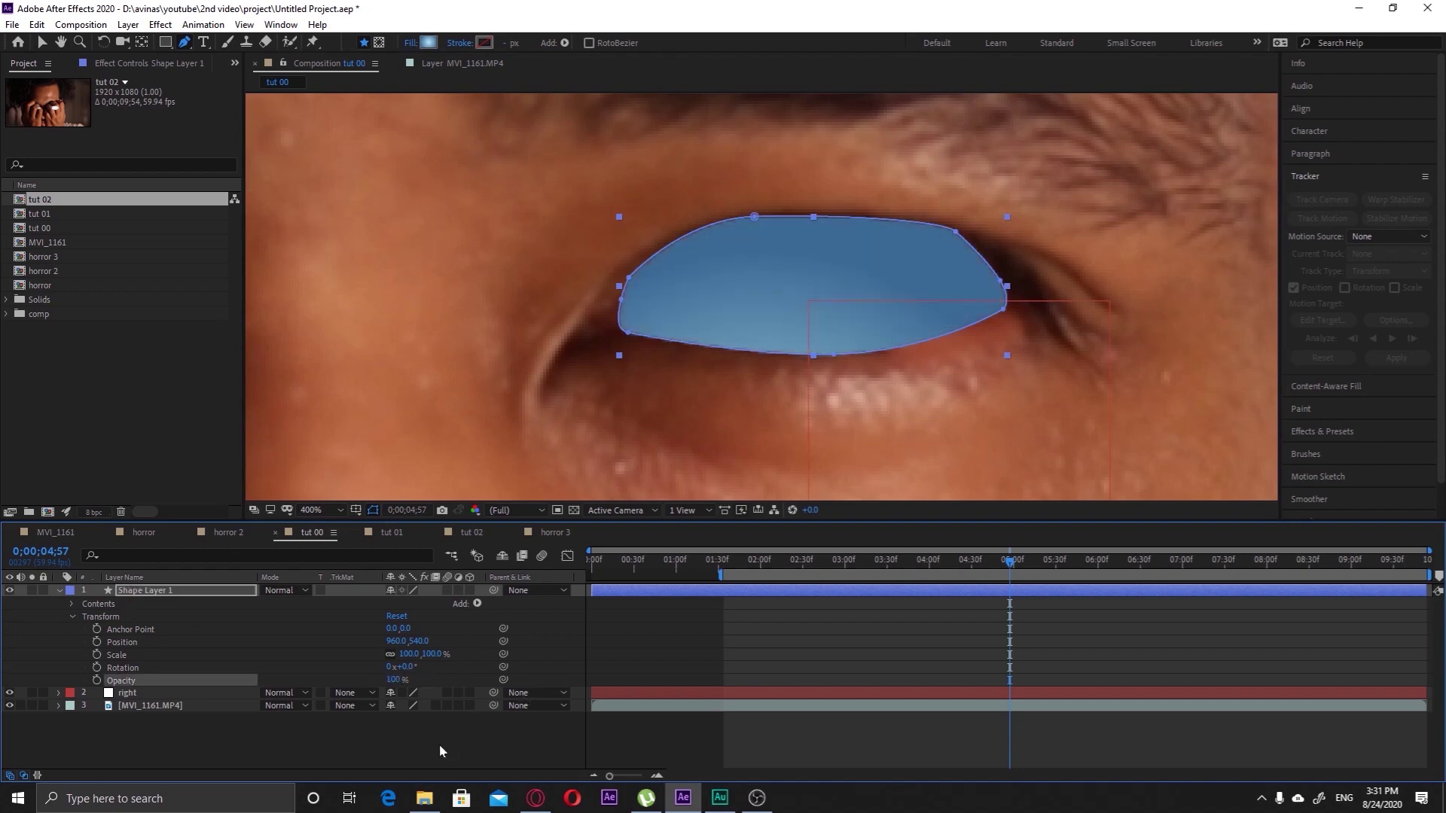
{"action": "left_click", "coordinate": [443, 751]}
Recolor Shape Layer 1's radial gradient fill with a near-white start stop and a grey 6C6C6C end stop
{"action": "left_click", "coordinate": [147, 590]}
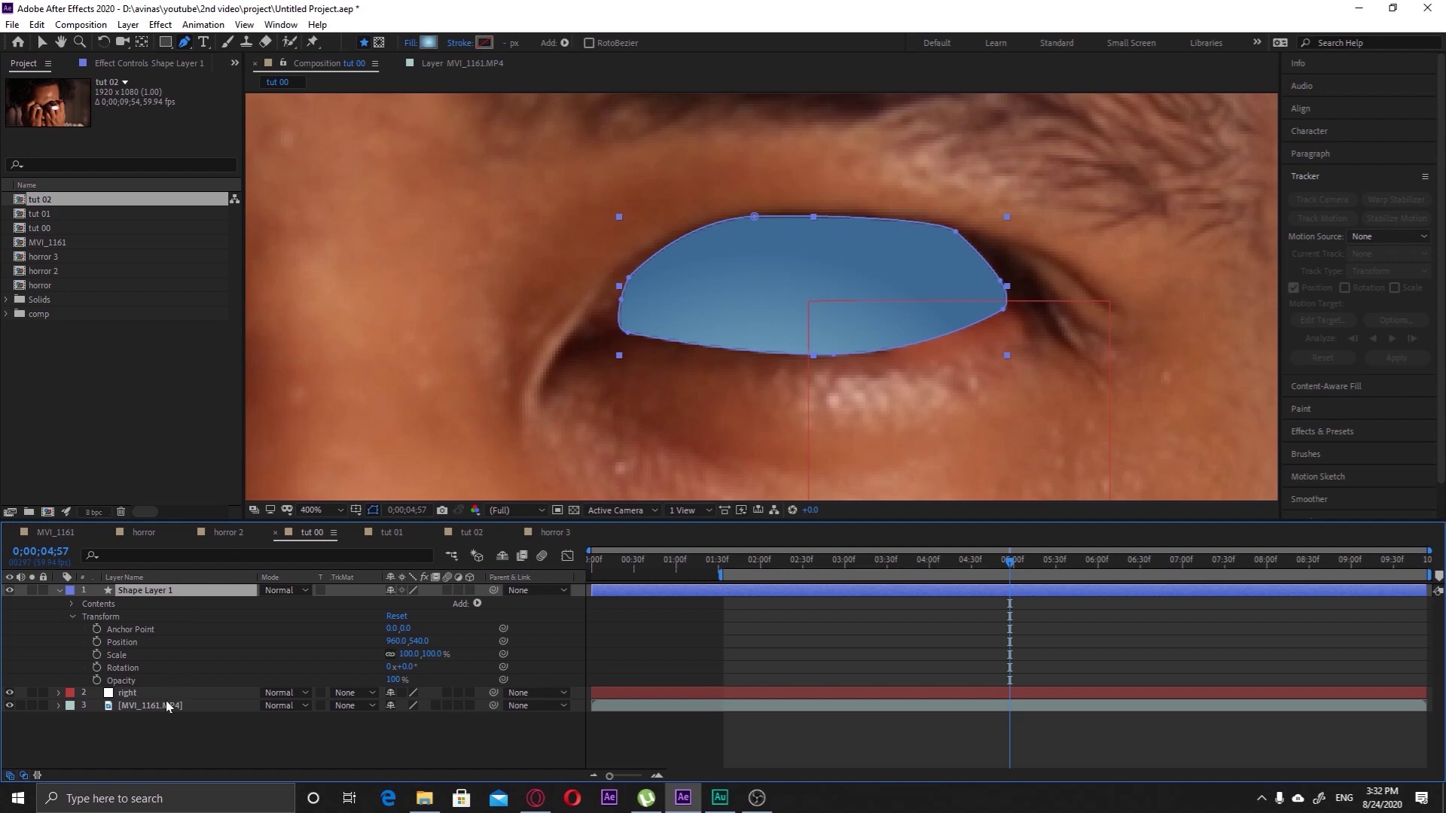
{"action": "left_click", "coordinate": [428, 43]}
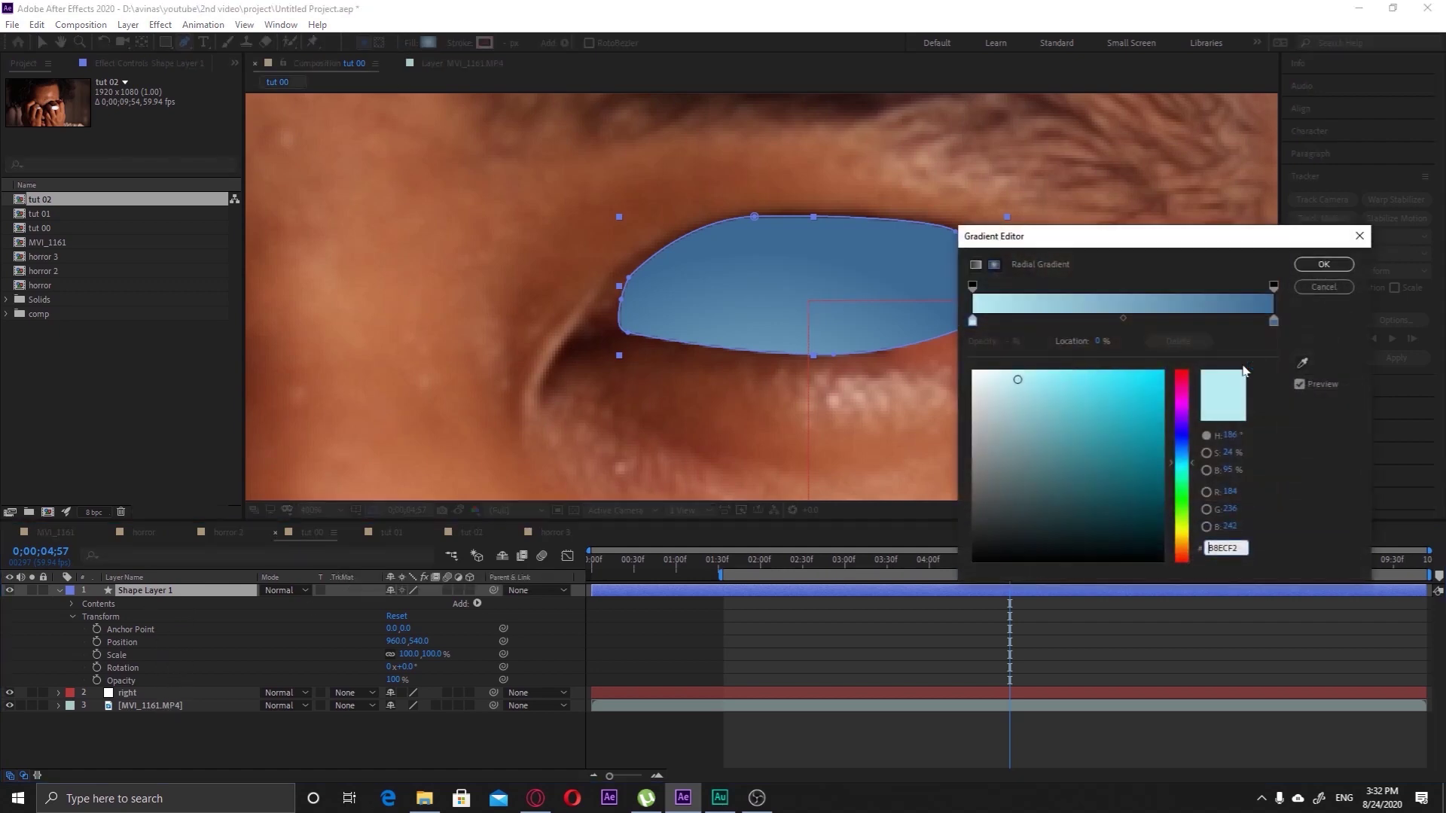
{"action": "left_click", "coordinate": [991, 461]}
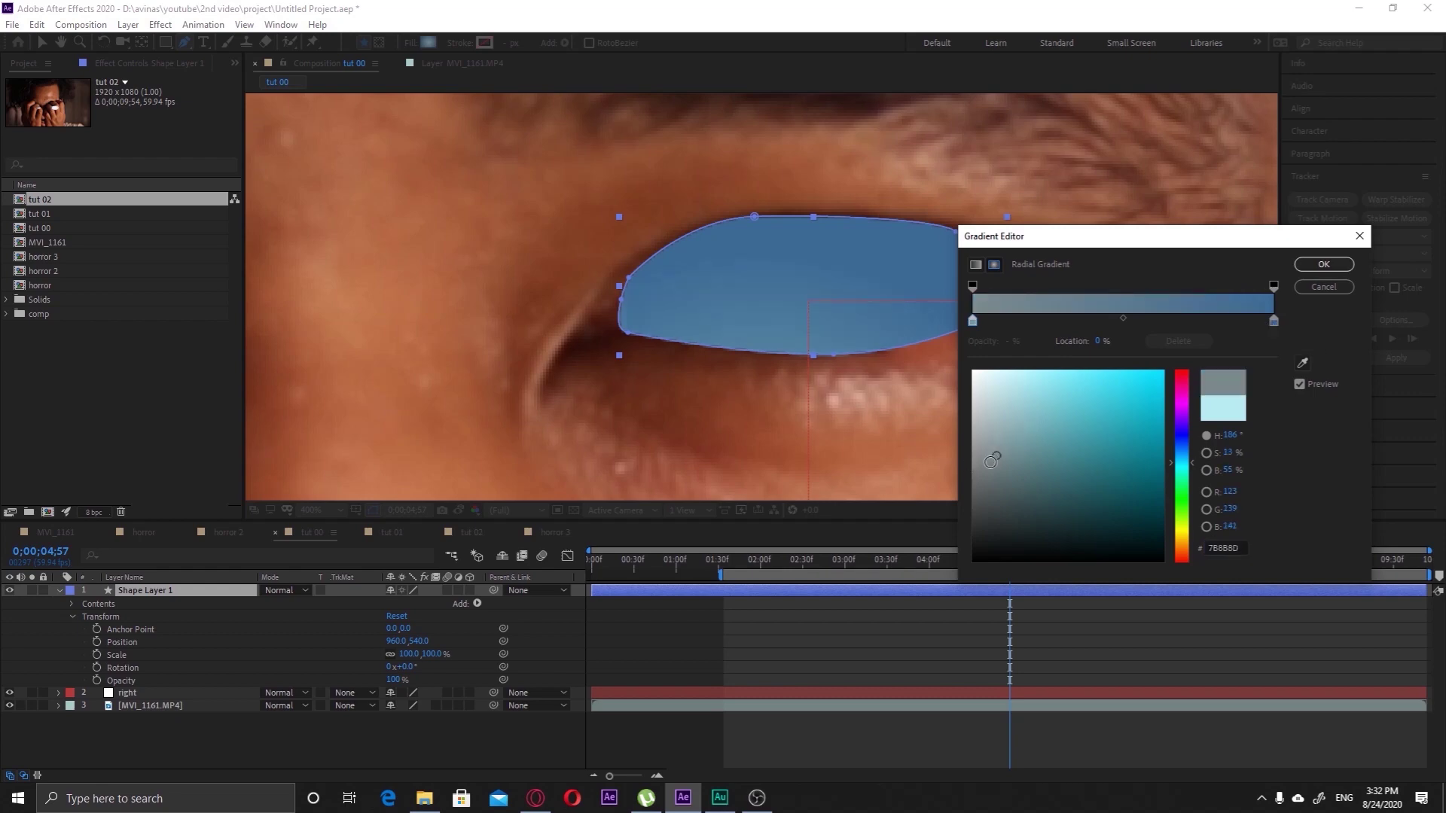
{"action": "left_click_drag", "start_coordinate": [991, 461], "coordinate": [972, 474]}
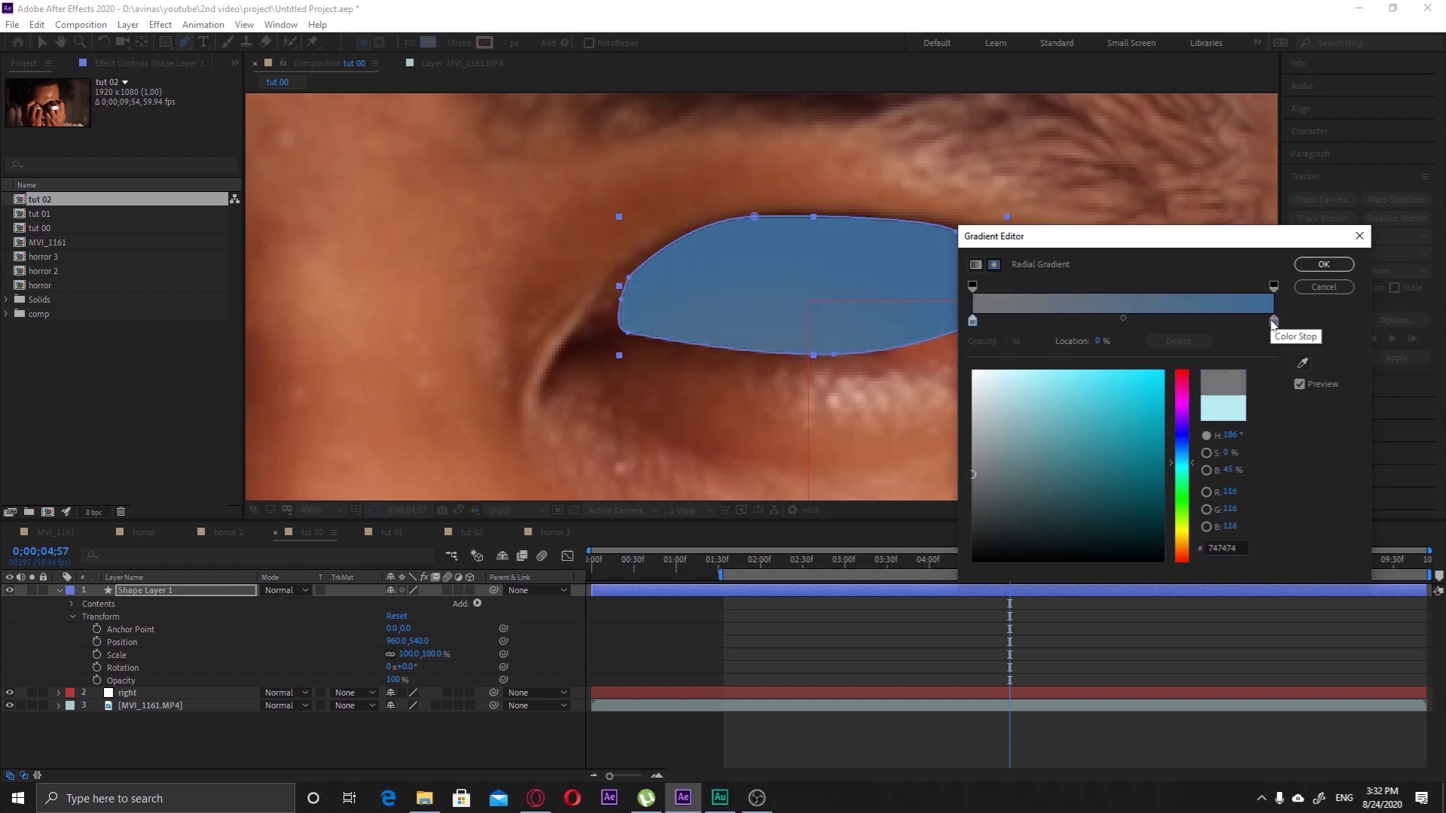
{"action": "left_click_drag", "start_coordinate": [970, 403], "coordinate": [955, 480]}
{"action": "left_click", "coordinate": [1273, 321]}
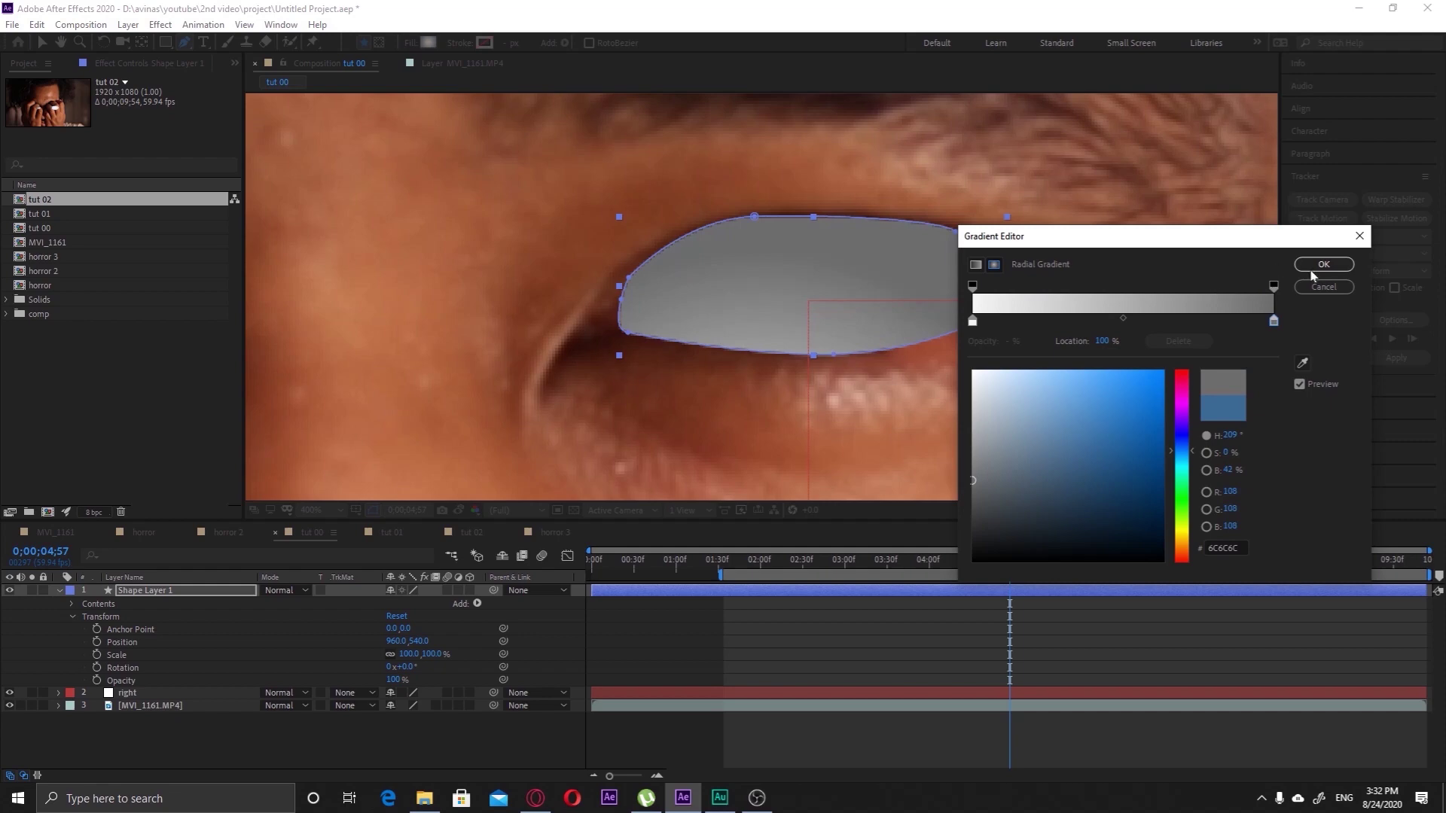
Sample a skin tone near the eyebrow for the gradient's end stop, darken it to 725E56 and accept the gradient
{"action": "left_click", "coordinate": [1303, 364]}
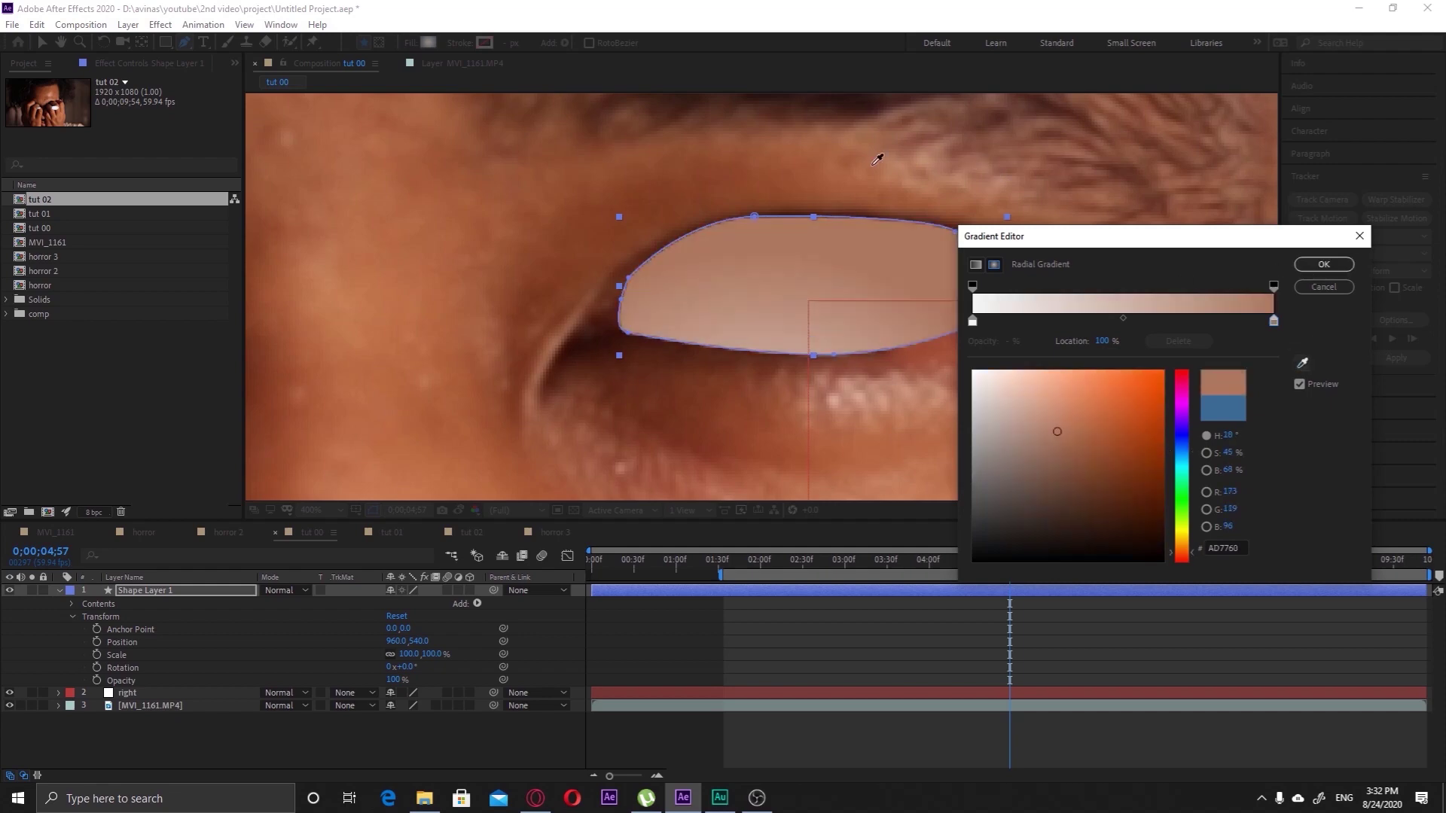
{"action": "left_click", "coordinate": [856, 118]}
{"action": "mouse_move", "coordinate": [1032, 474]}
{"action": "left_mouse_down"}
{"action": "mouse_move", "coordinate": [1004, 475]}
{"action": "mouse_move", "coordinate": [1018, 476]}
{"action": "left_mouse_up"}
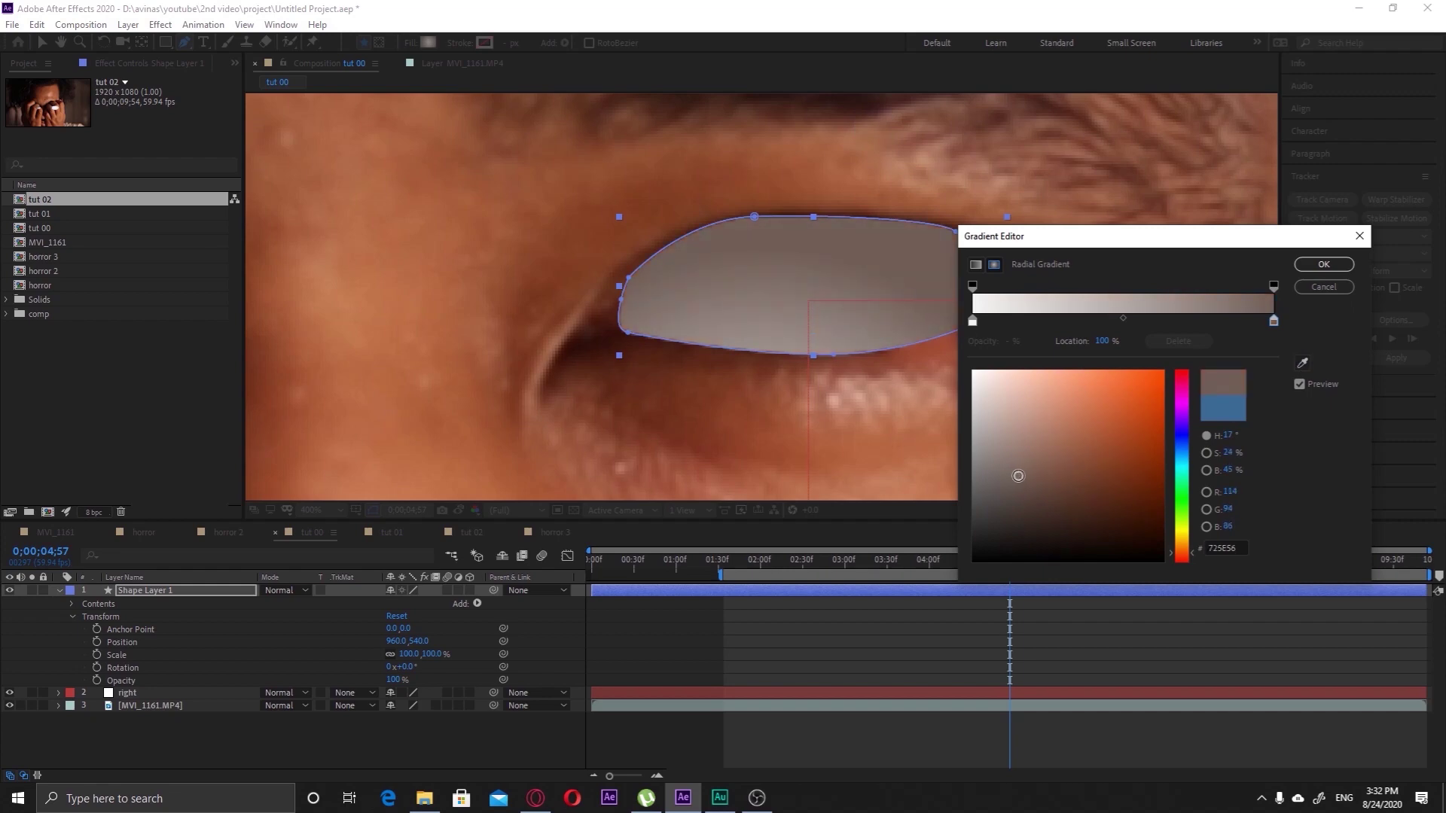
{"action": "left_click", "coordinate": [1326, 265]}
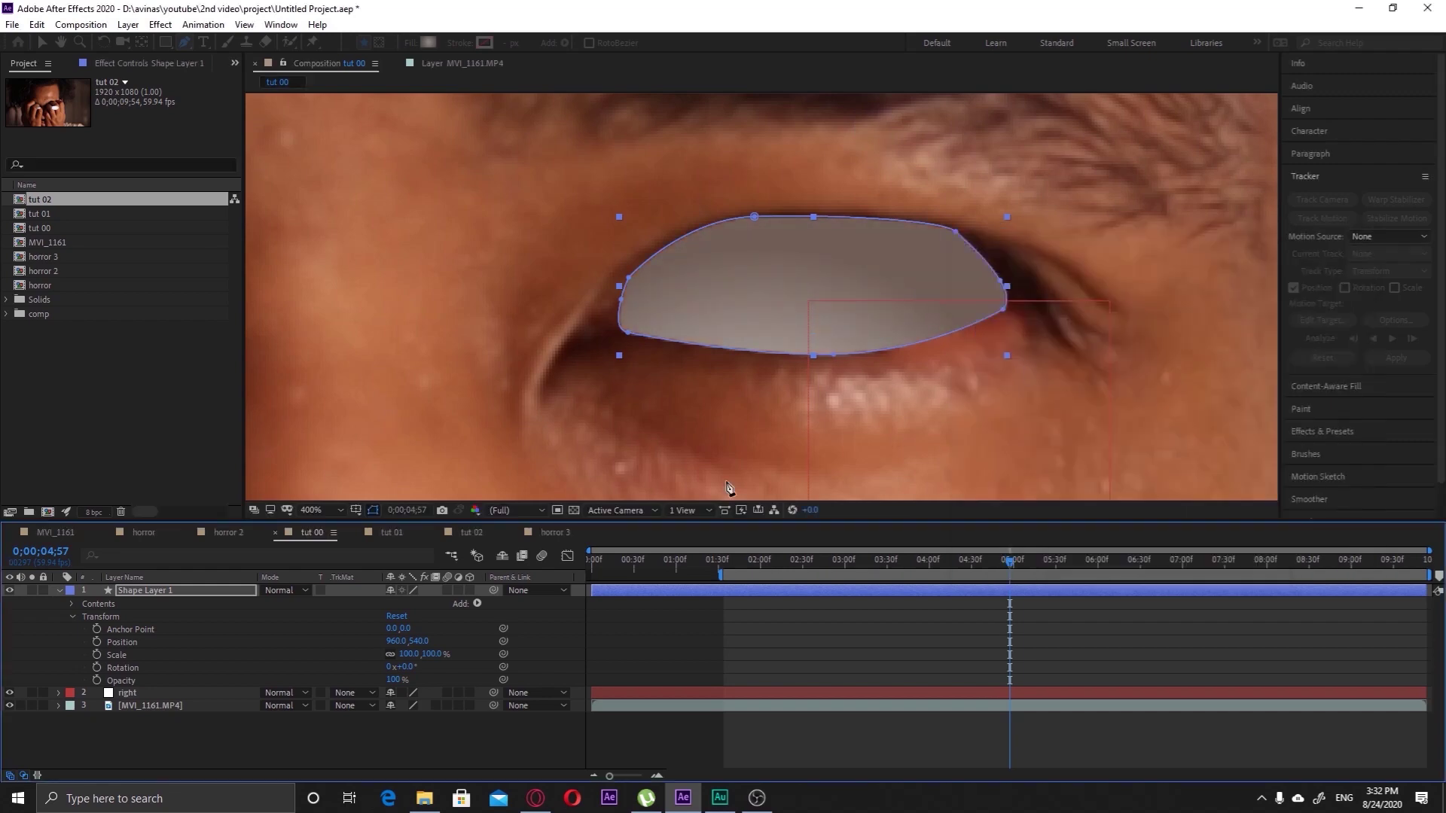
Examine the recolored eye shape with the layer deselected, comparing it with the eyelids, eyebrow and cheek skin around it
{"action": "left_click", "coordinate": [170, 744]}
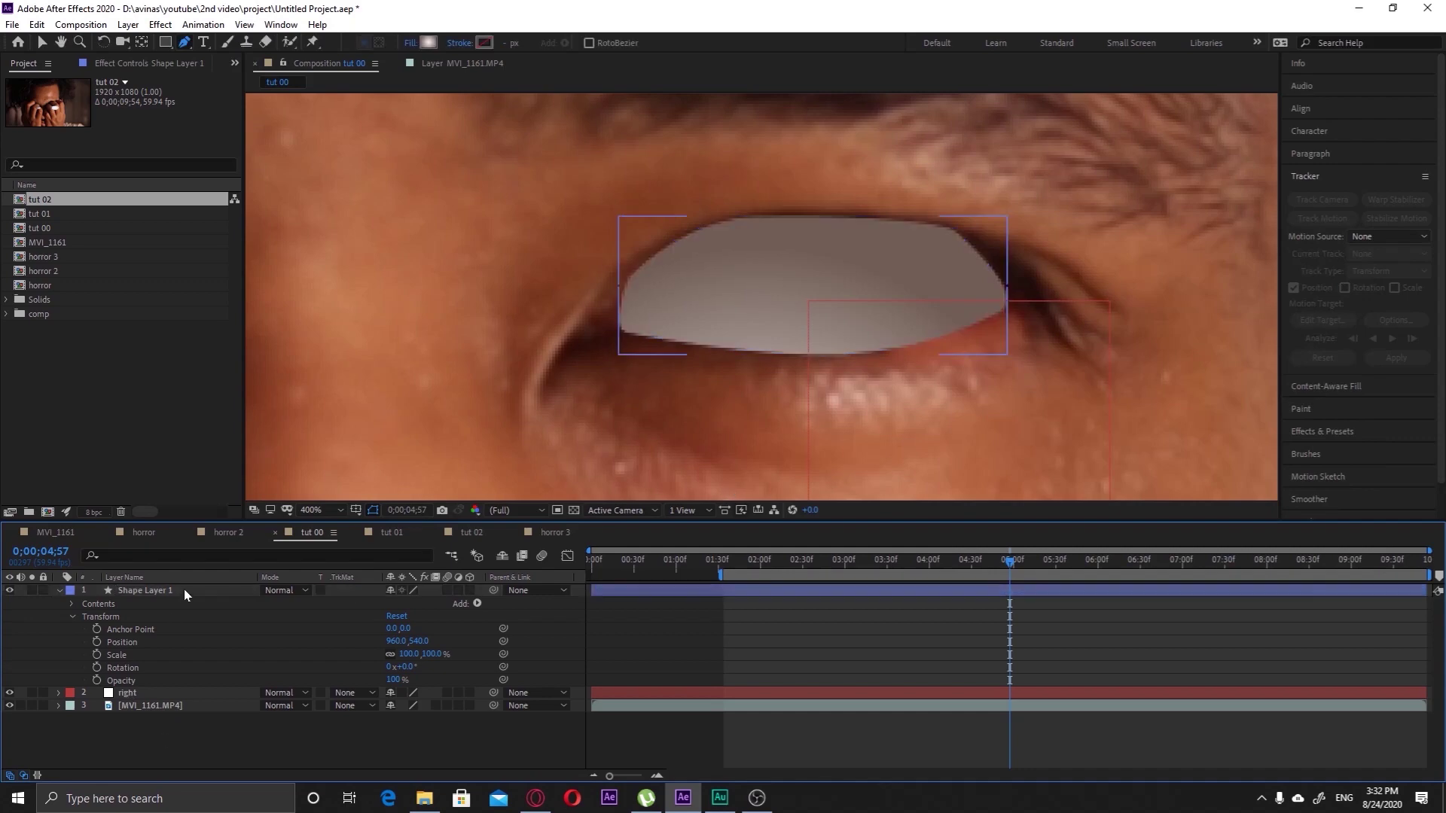
{"action": "left_click", "coordinate": [184, 589]}
{"action": "left_click", "coordinate": [156, 748]}
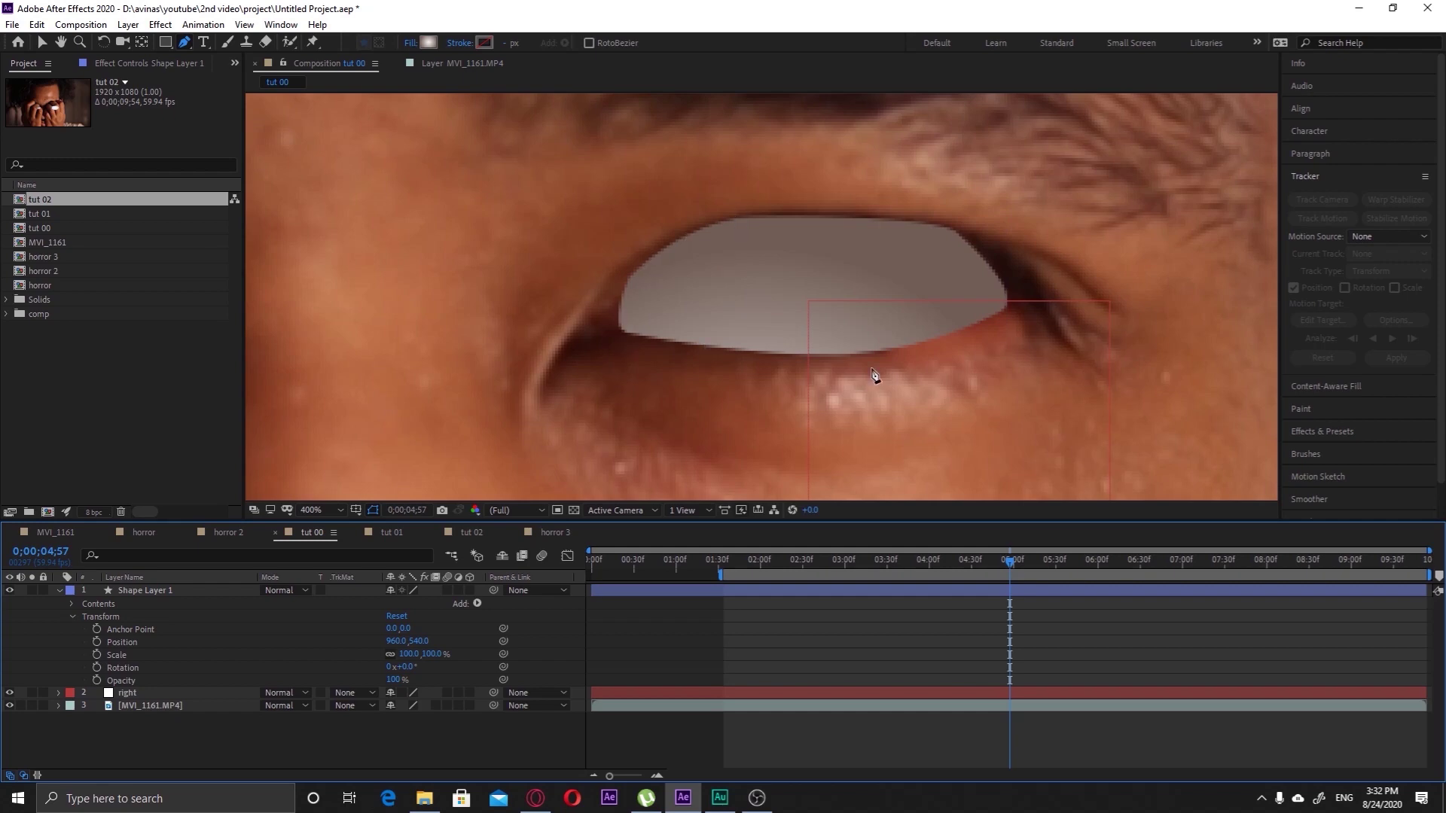
{"action": "left_click_drag", "start_coordinate": [1130, 284], "coordinate": [901, 364]}
{"action": "left_click_drag", "start_coordinate": [1042, 232], "coordinate": [1023, 310]}
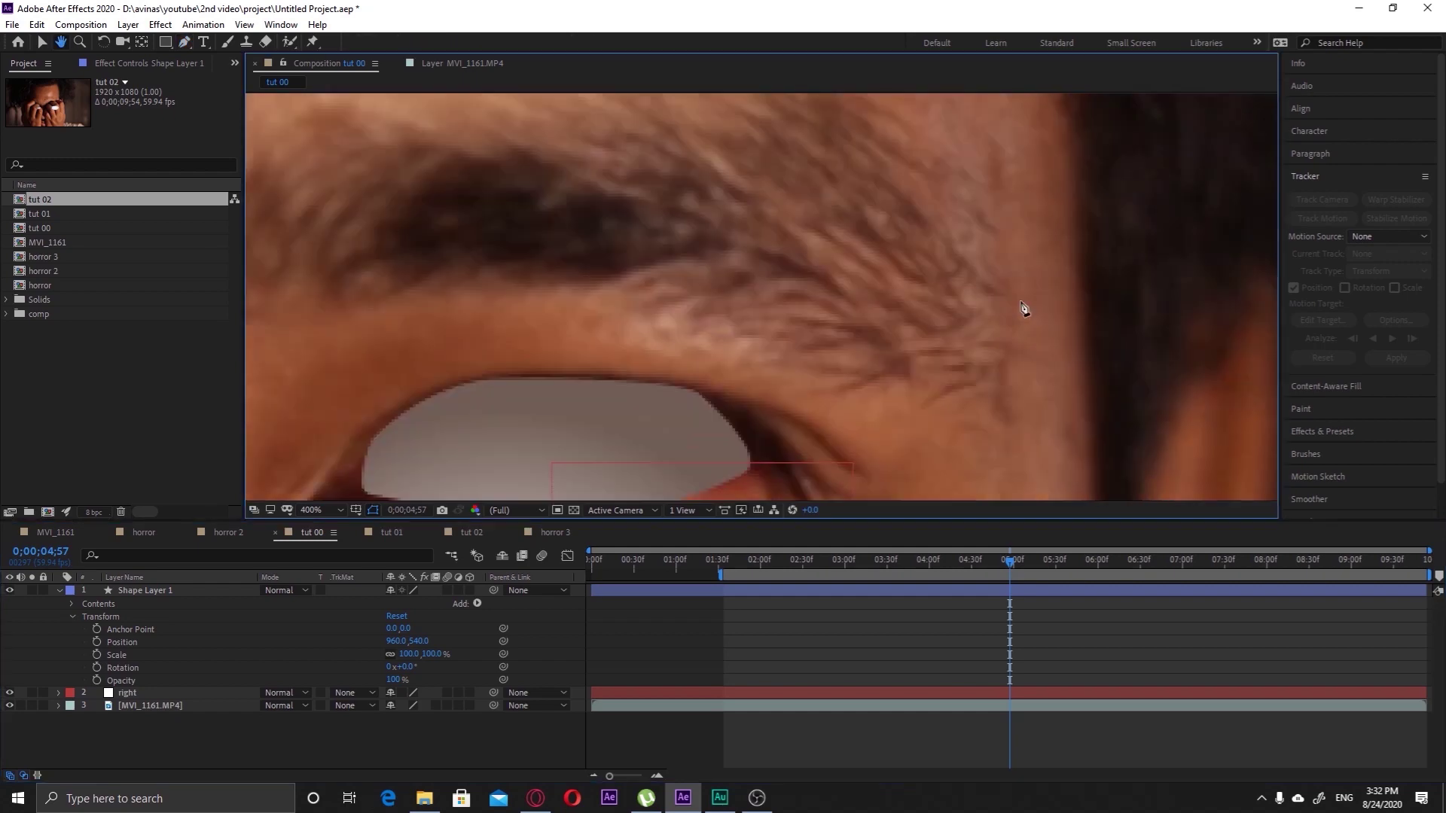
{"action": "left_click_drag", "start_coordinate": [1114, 484], "coordinate": [1035, 64]}
{"action": "left_click_drag", "start_coordinate": [896, 482], "coordinate": [845, 316]}
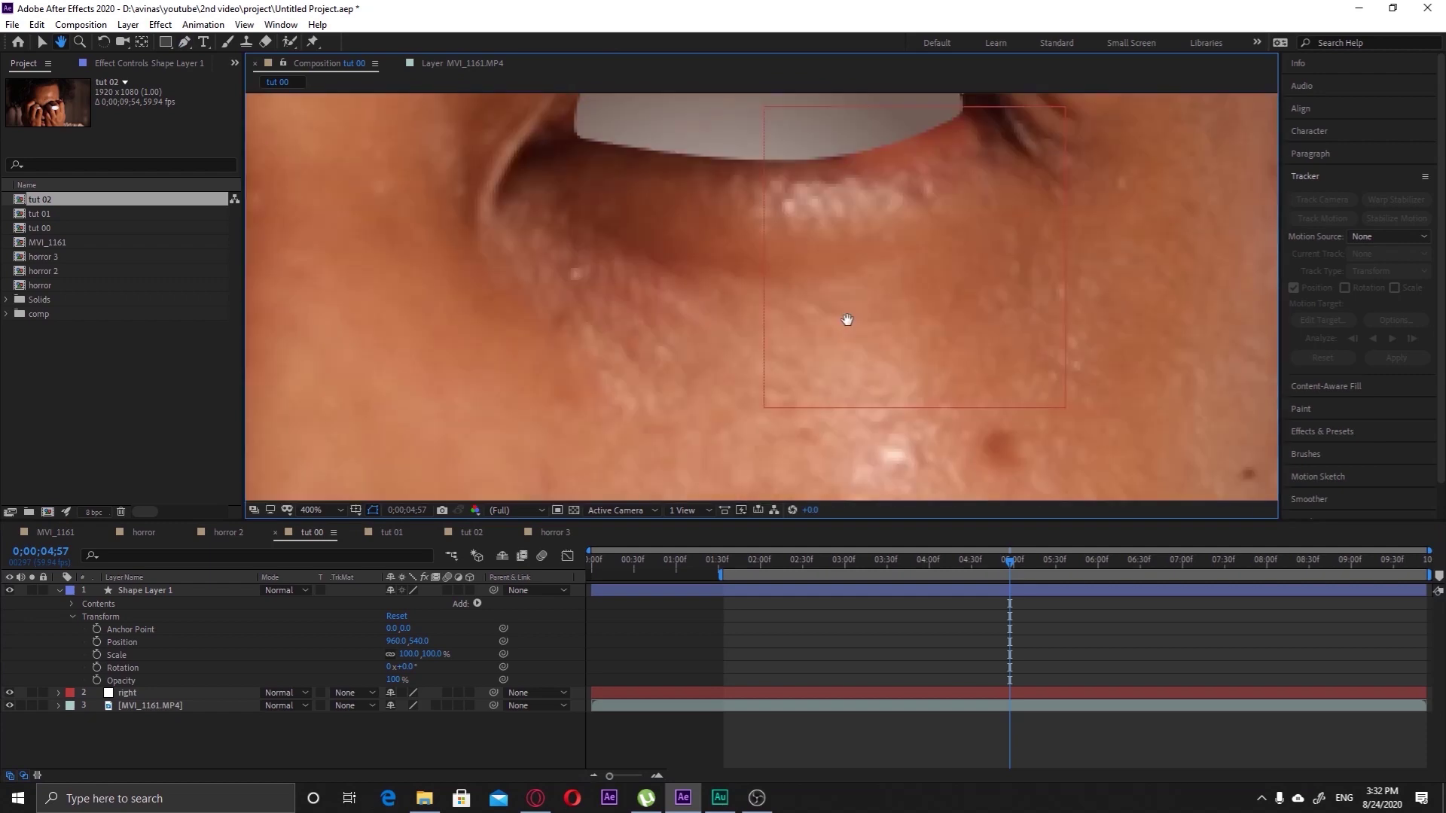
{"action": "left_click_drag", "start_coordinate": [1157, 379], "coordinate": [707, 338]}
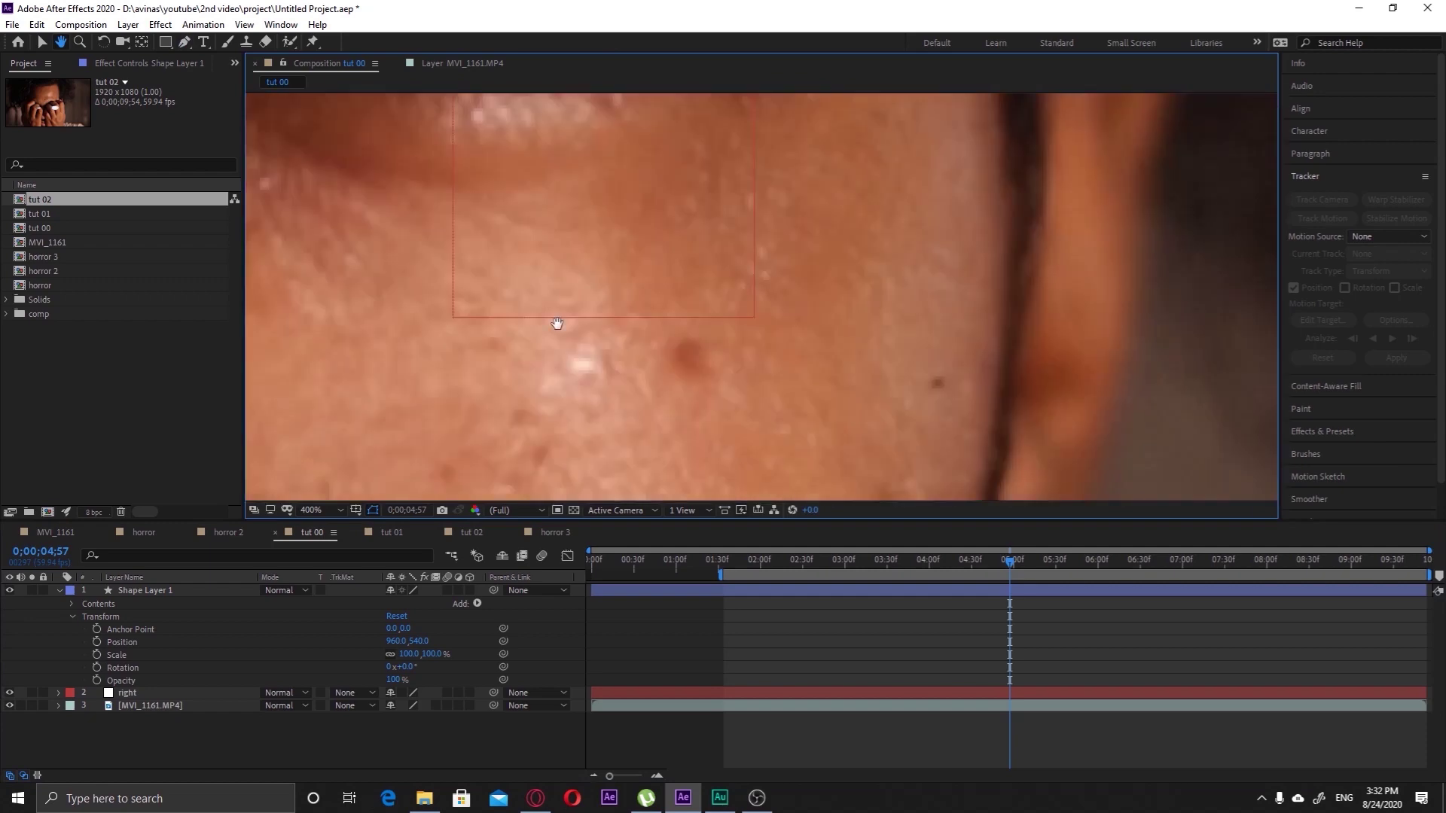
{"action": "left_click_drag", "start_coordinate": [558, 323], "coordinate": [686, 421]}
{"action": "left_click_drag", "start_coordinate": [570, 283], "coordinate": [713, 307]}
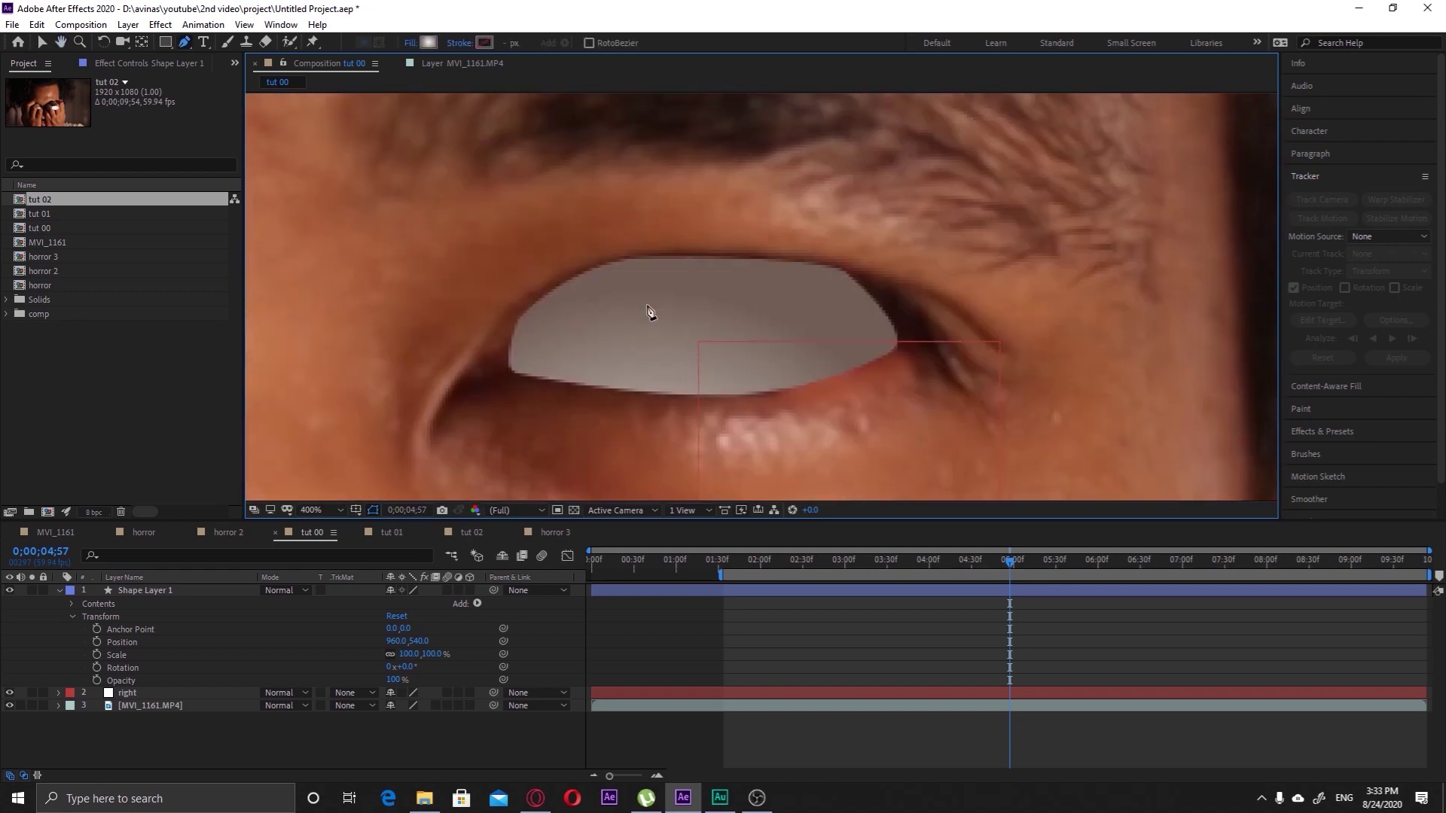
Collapse Shape Layer 1's properties, then move Effects & Presets above Tracker and expand it
{"action": "left_click", "coordinate": [158, 592]}
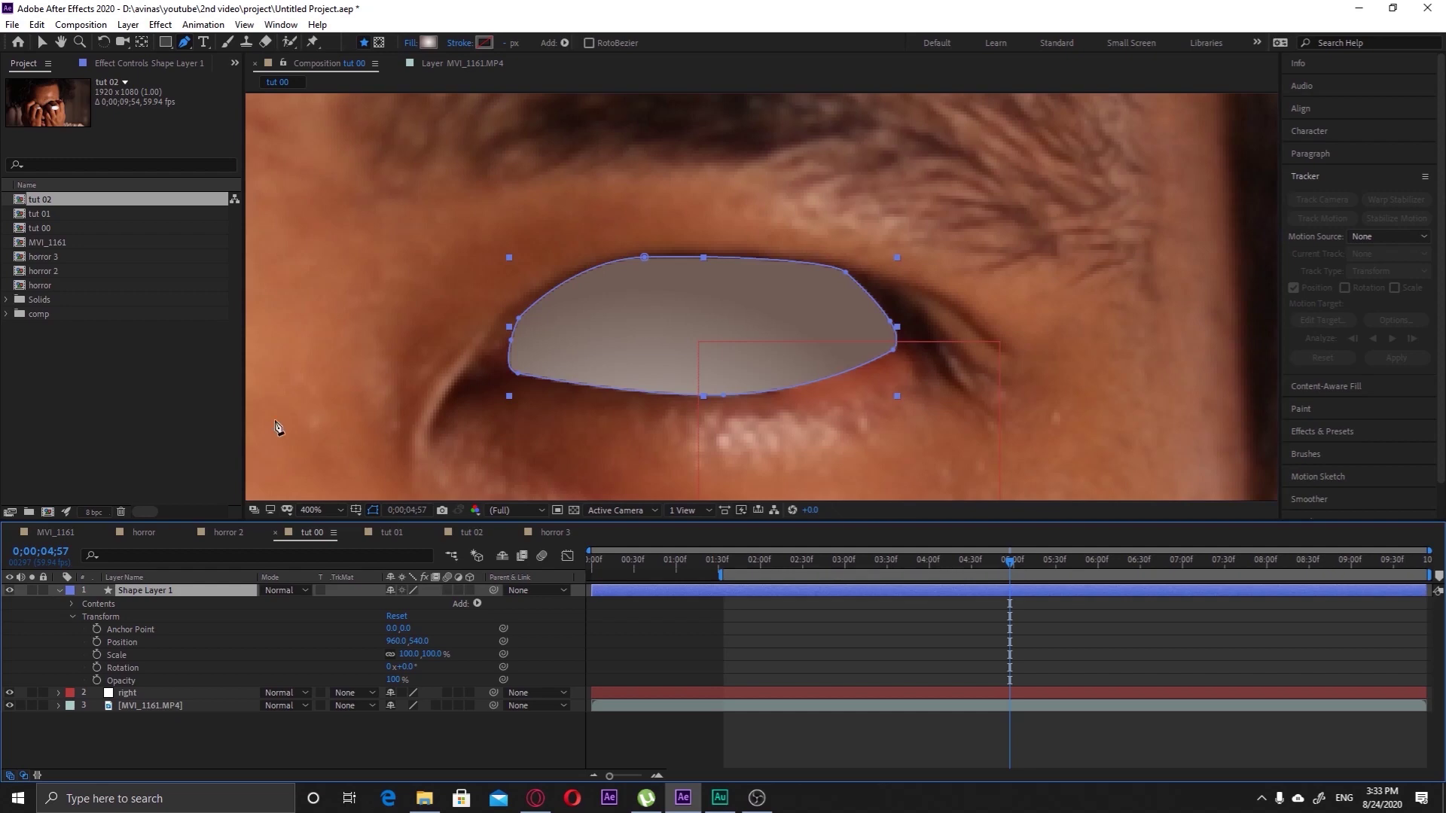
{"action": "left_click", "coordinate": [60, 591]}
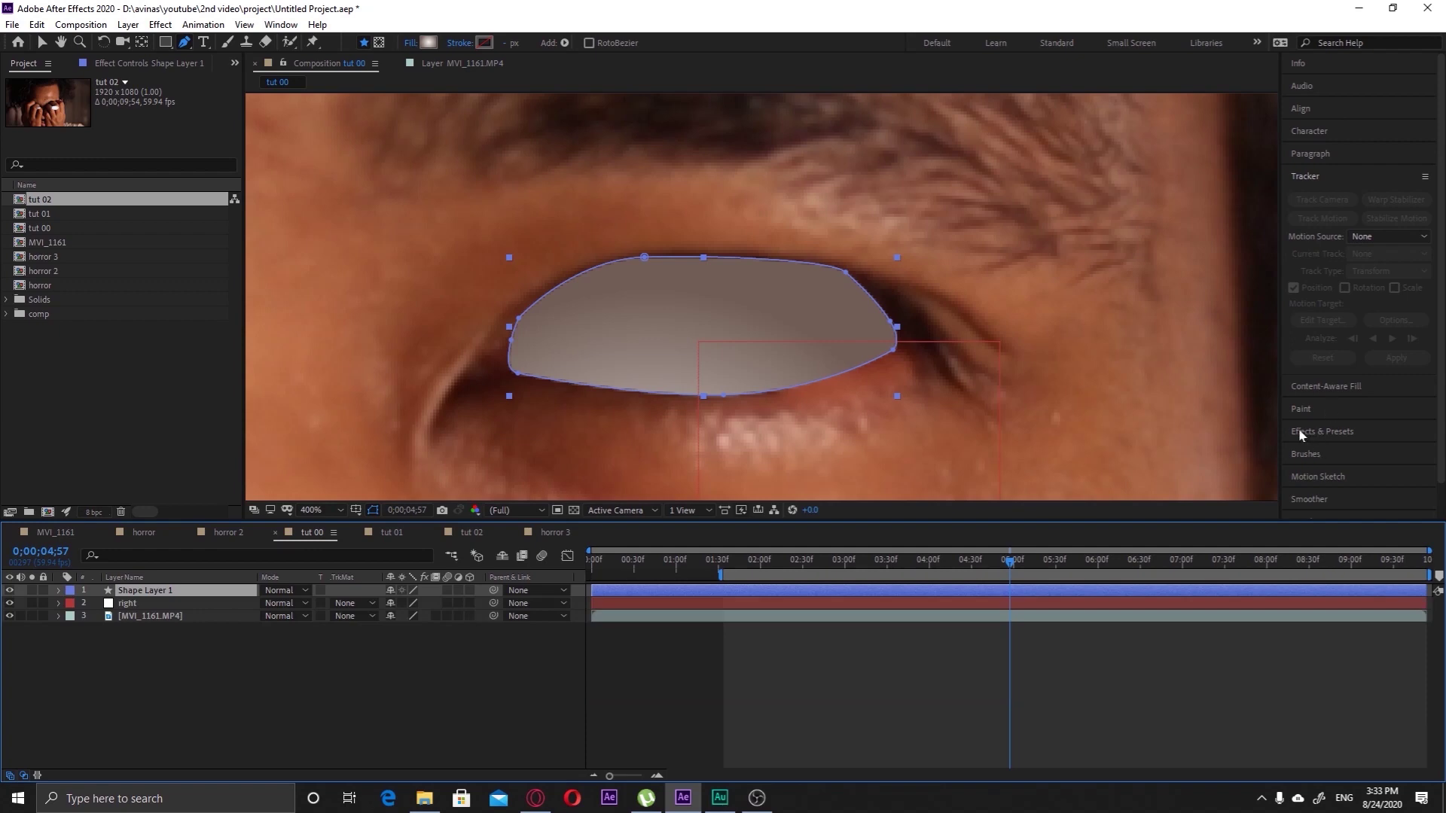
{"action": "left_click", "coordinate": [1324, 432]}
{"action": "left_click", "coordinate": [1324, 245]}
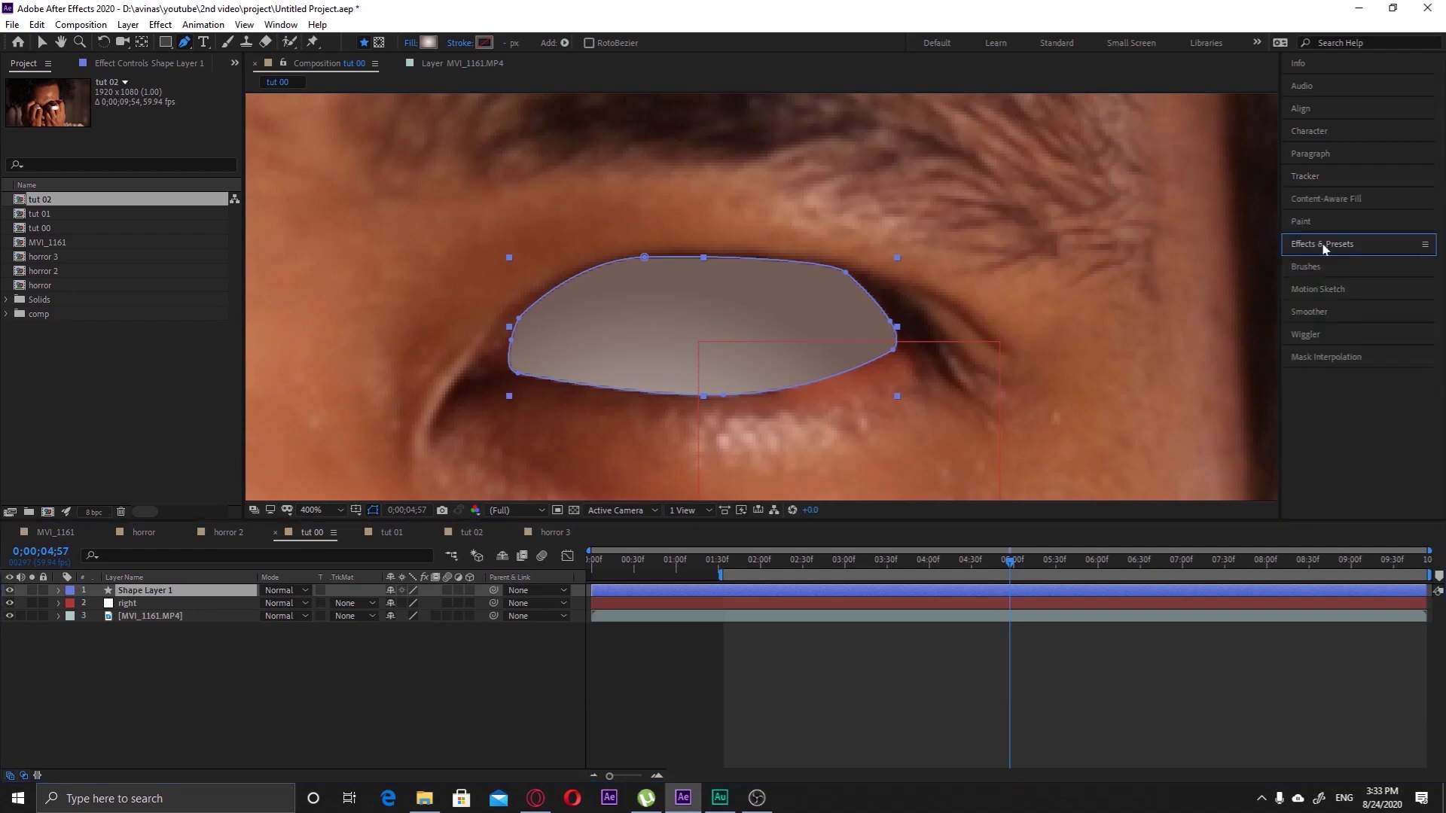
{"action": "left_click_drag", "start_coordinate": [1327, 247], "coordinate": [1331, 190]}
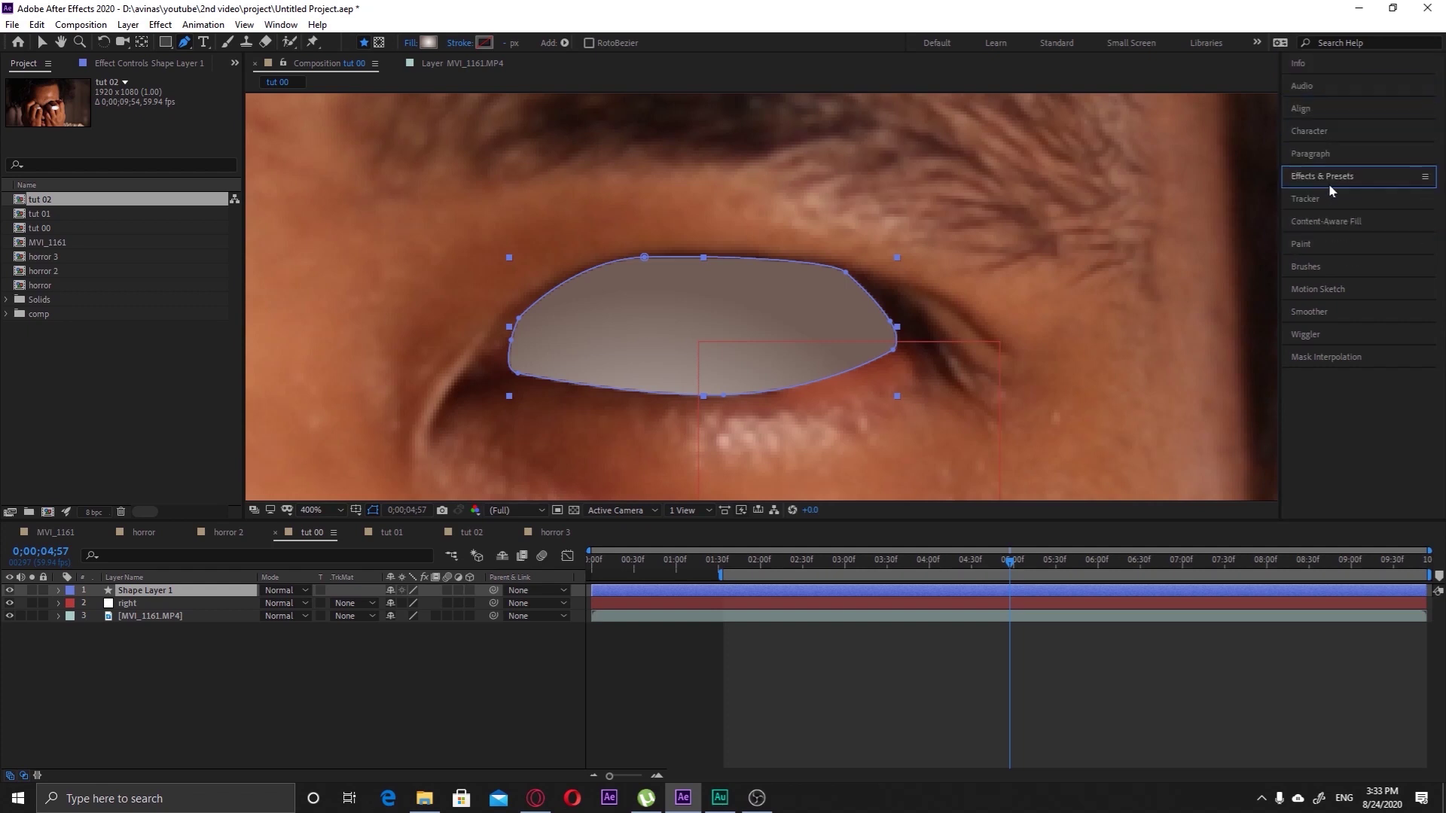
{"action": "left_click", "coordinate": [1325, 176]}
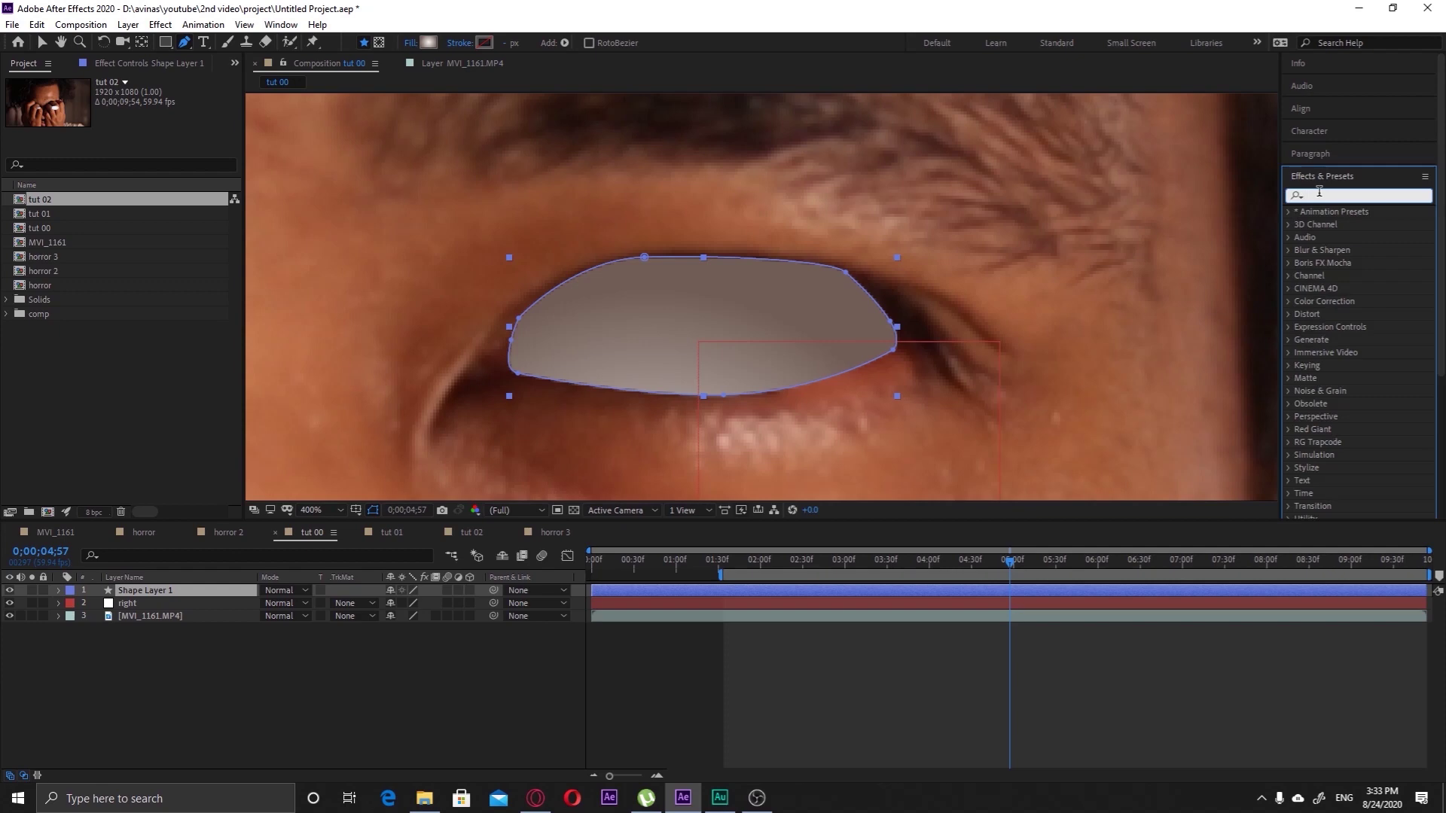
Search the effects for "blur" and apply Gaussian Blur to Shape Layer 1
{"action": "type", "text": "blur"}
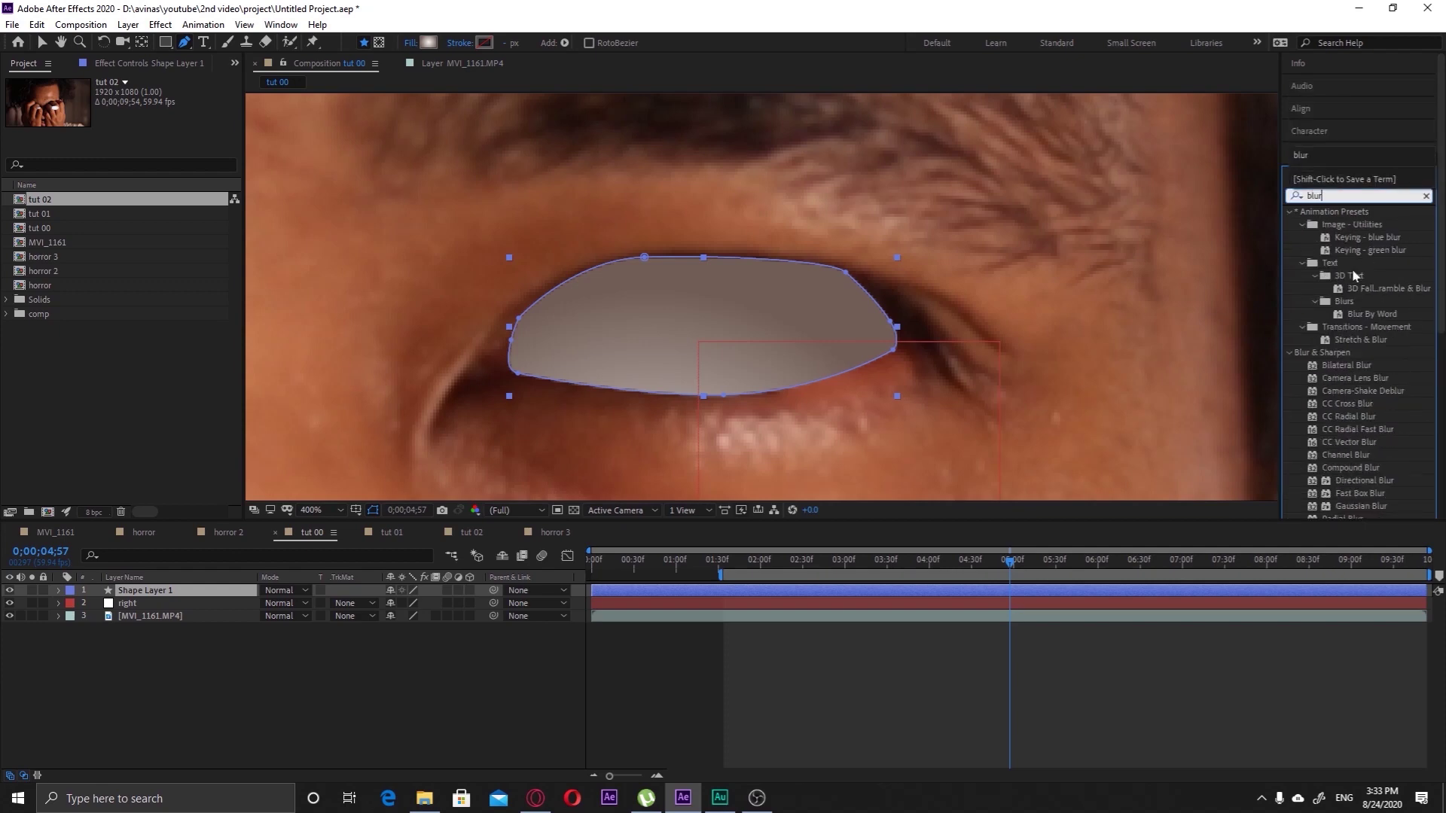
{"action": "scroll", "coordinate": [1355, 284], "scroll_direction": "down", "scroll_amount": 2}
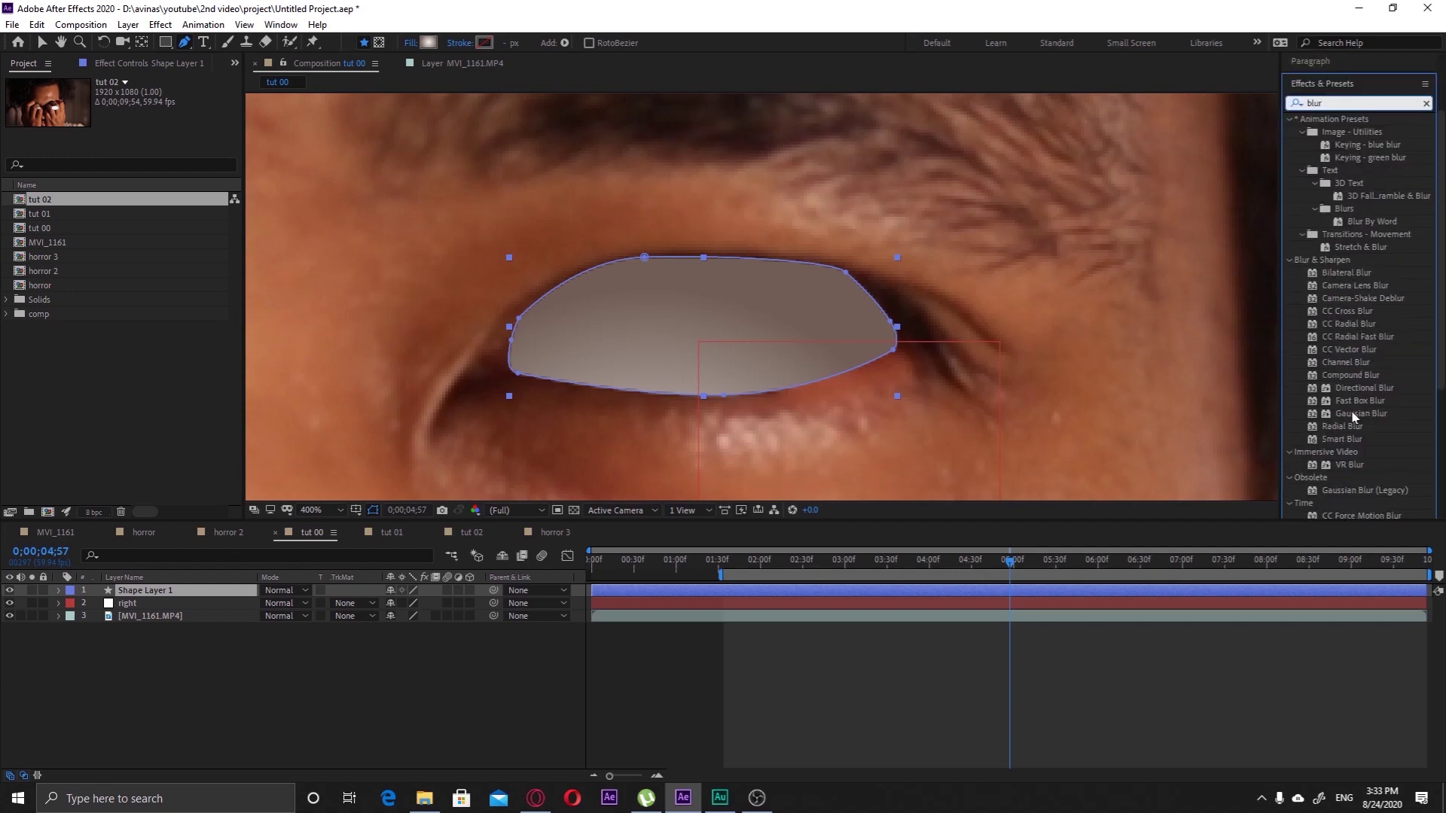
{"action": "left_click", "coordinate": [1354, 415]}
{"action": "left_click_drag", "start_coordinate": [1188, 407], "coordinate": [173, 593]}
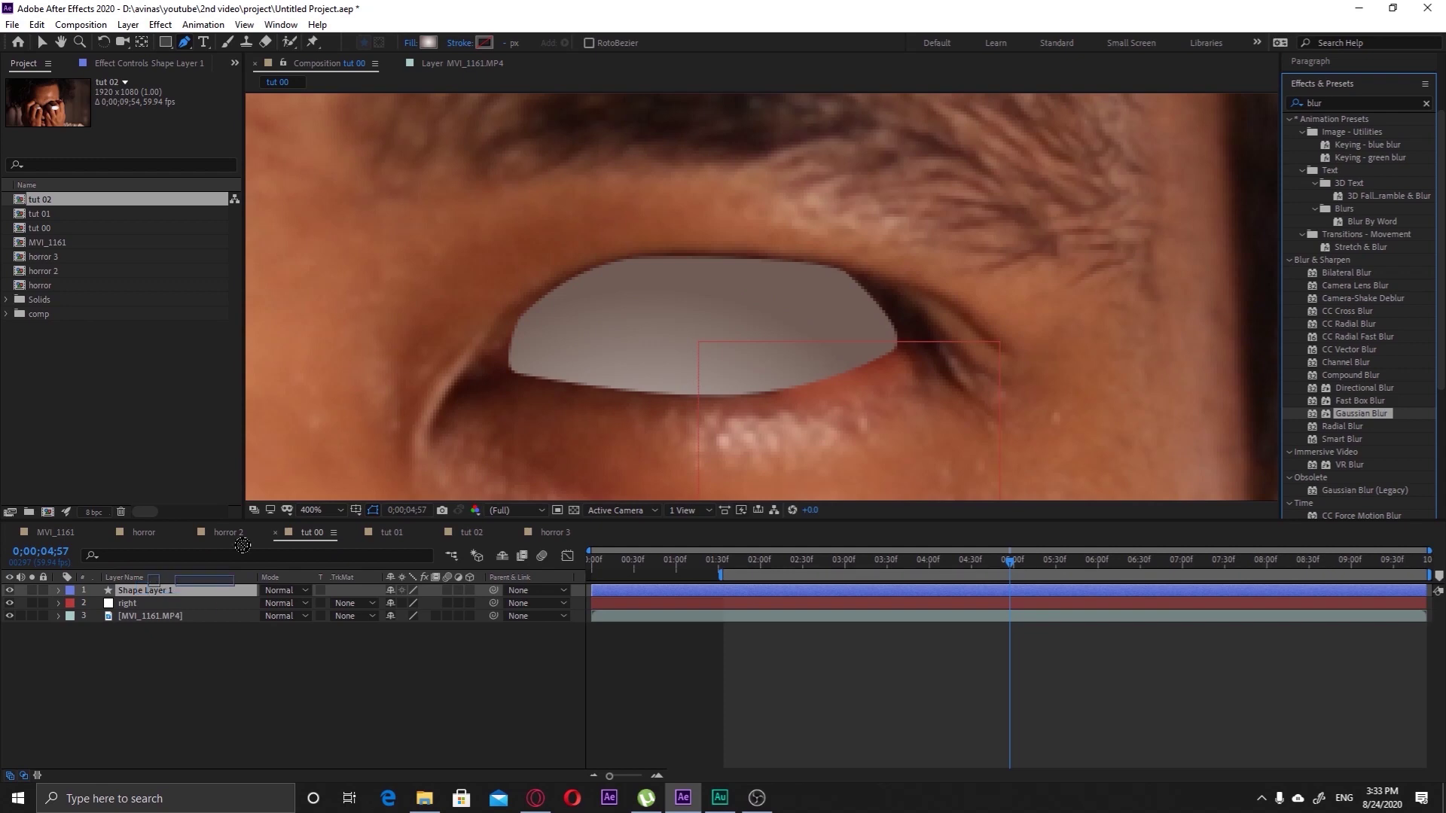
{"action": "key", "text": "v"}
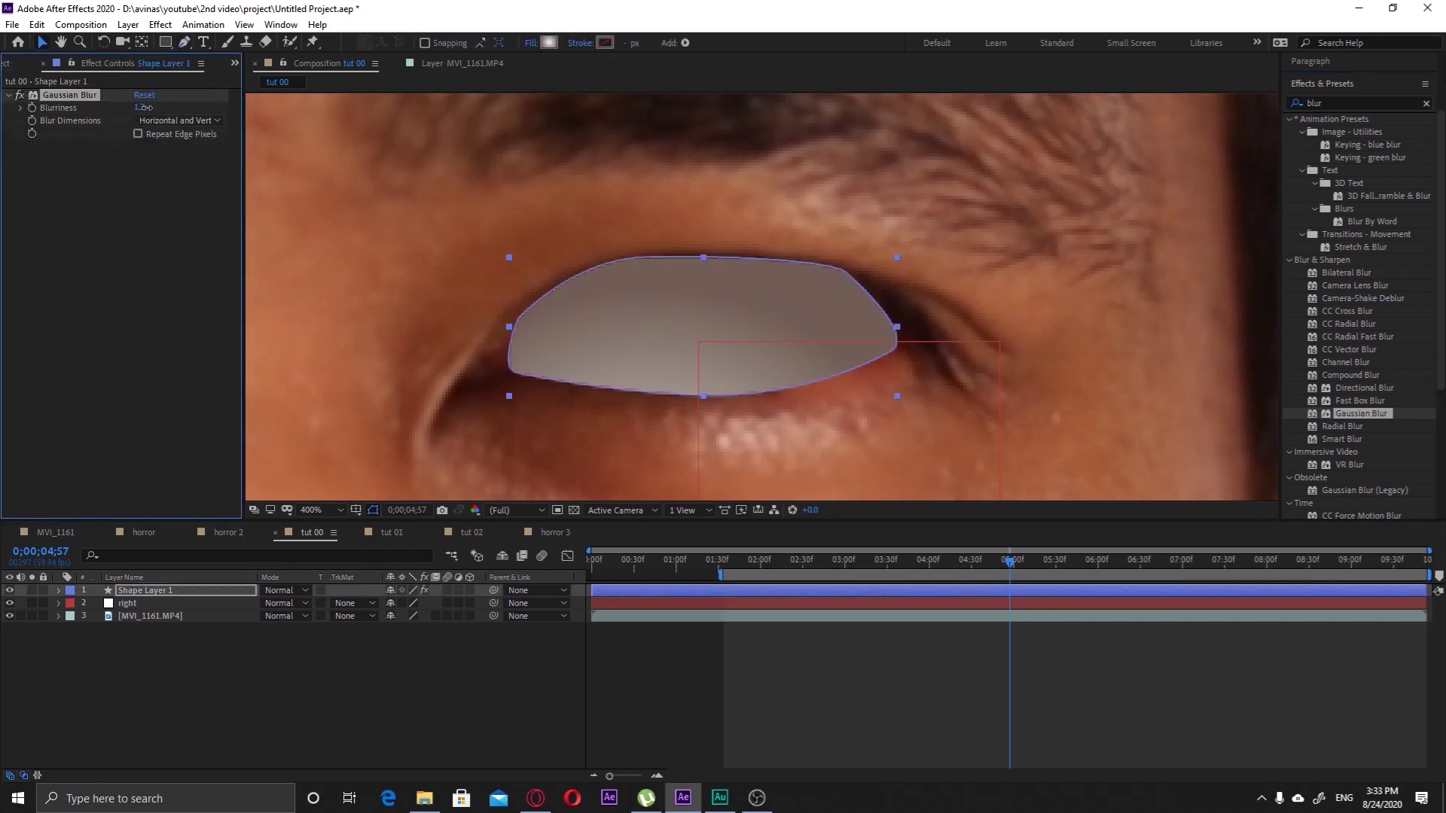
Set the Gaussian Blur's Blurriness to 4, check the softened eye edges up close and from afar, and reselect Shape Layer 1
{"action": "left_click_drag", "start_coordinate": [143, 107], "coordinate": [172, 103]}
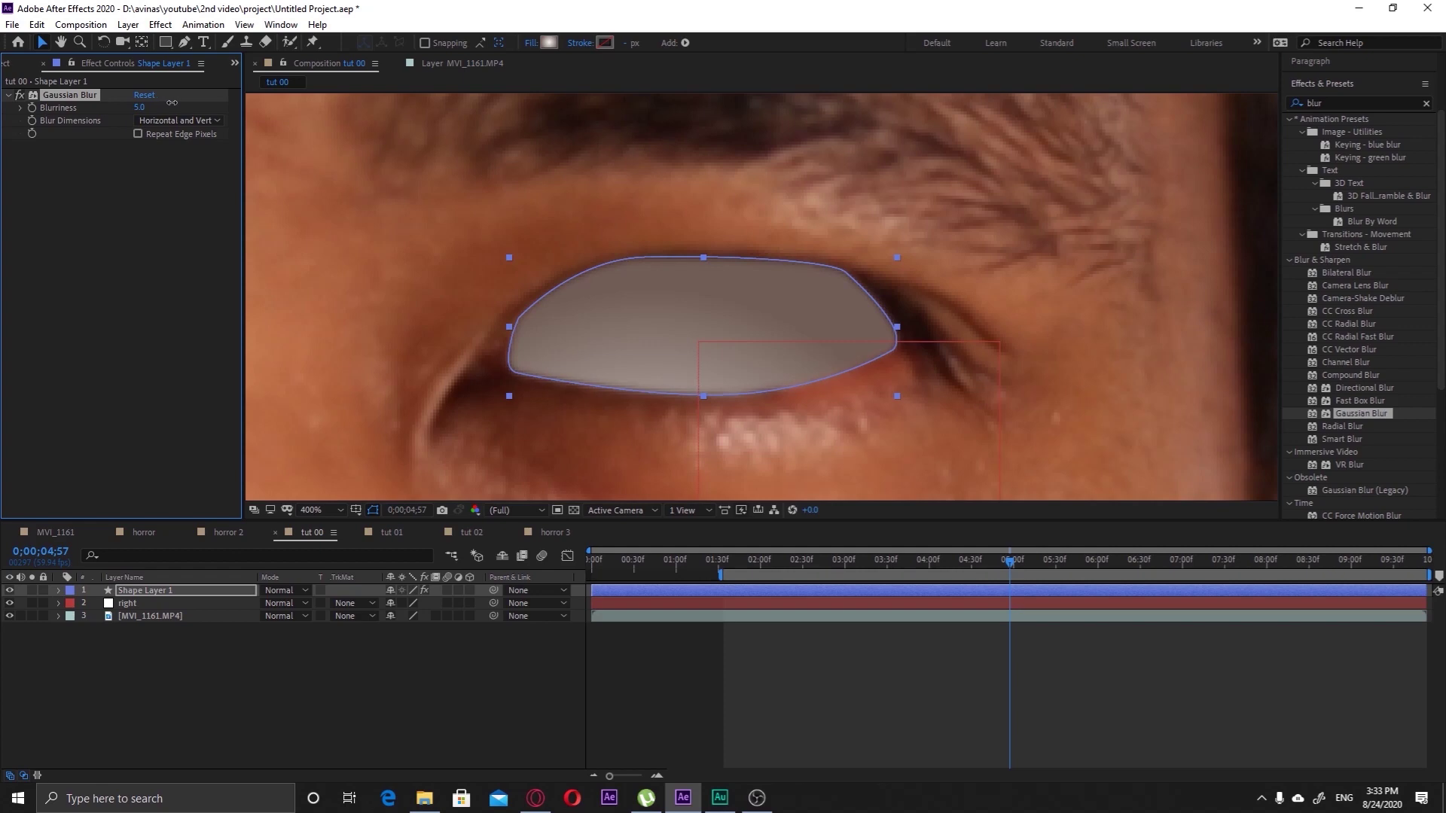
{"action": "left_click", "coordinate": [283, 736]}
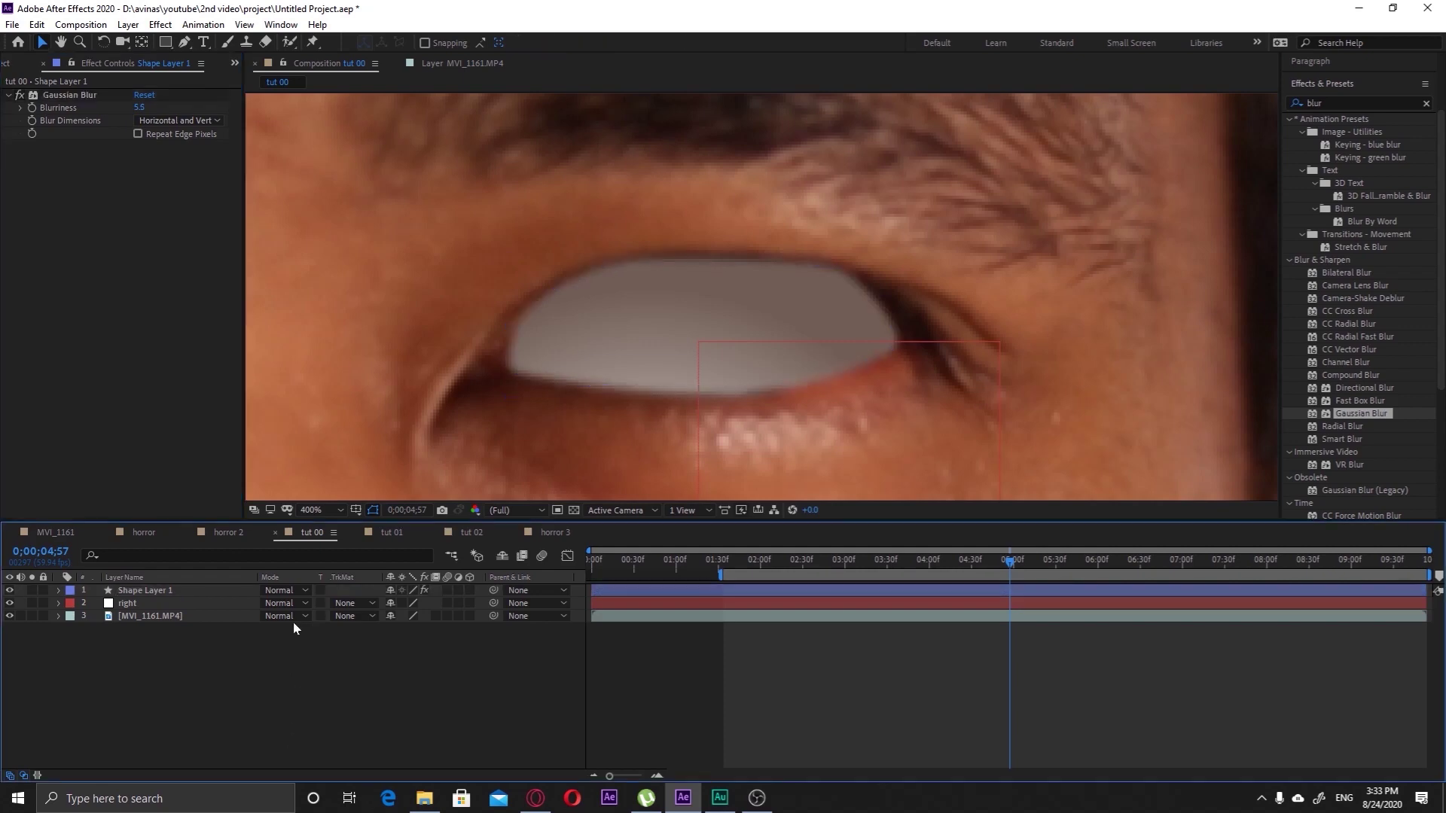
{"action": "left_click", "coordinate": [140, 108]}
{"action": "type", "text": "4"}
{"action": "key", "text": "Return"}
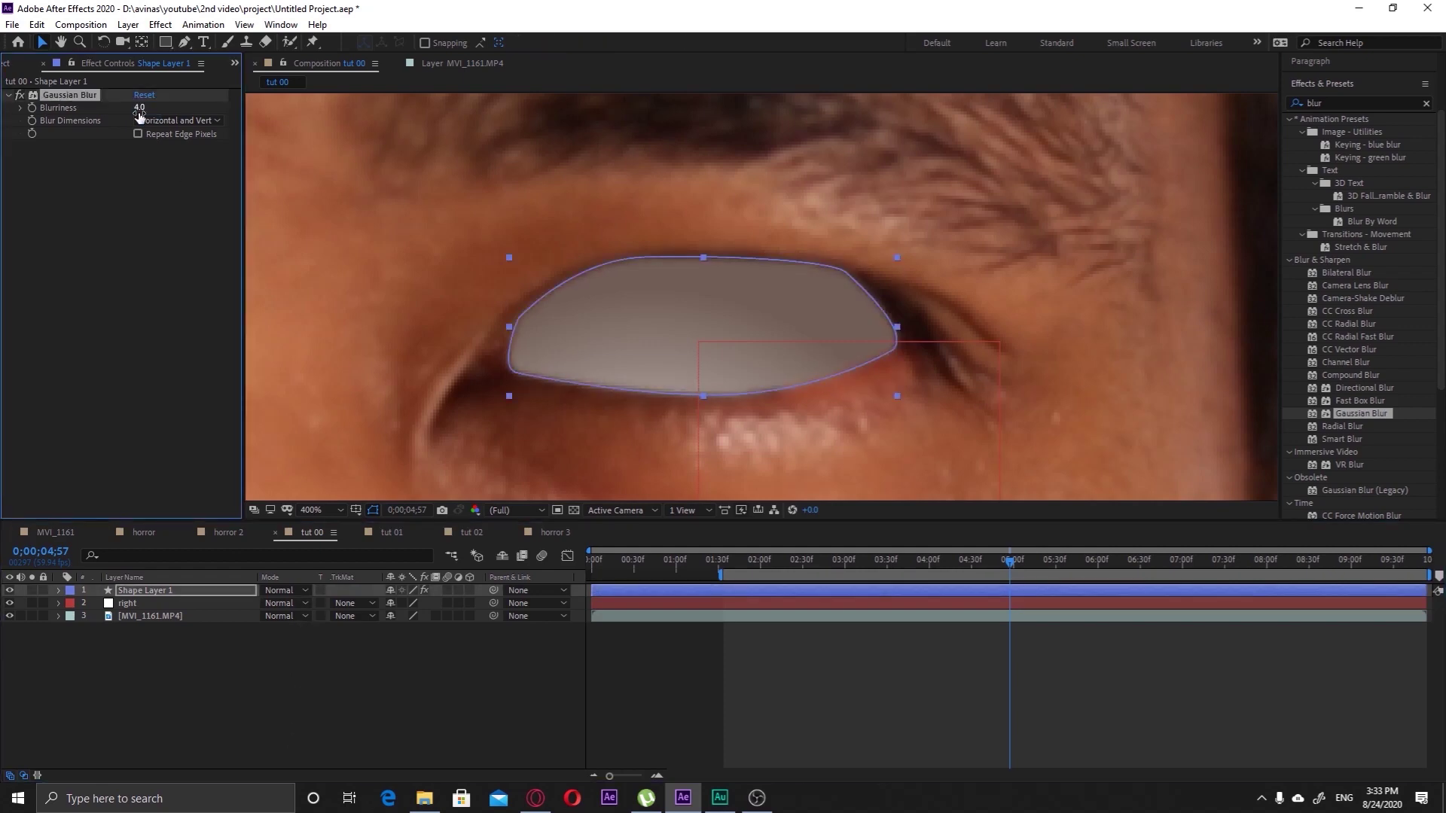
{"action": "left_click", "coordinate": [271, 662]}
{"action": "scroll", "coordinate": [644, 317], "scroll_direction": "down", "scroll_amount": 2}
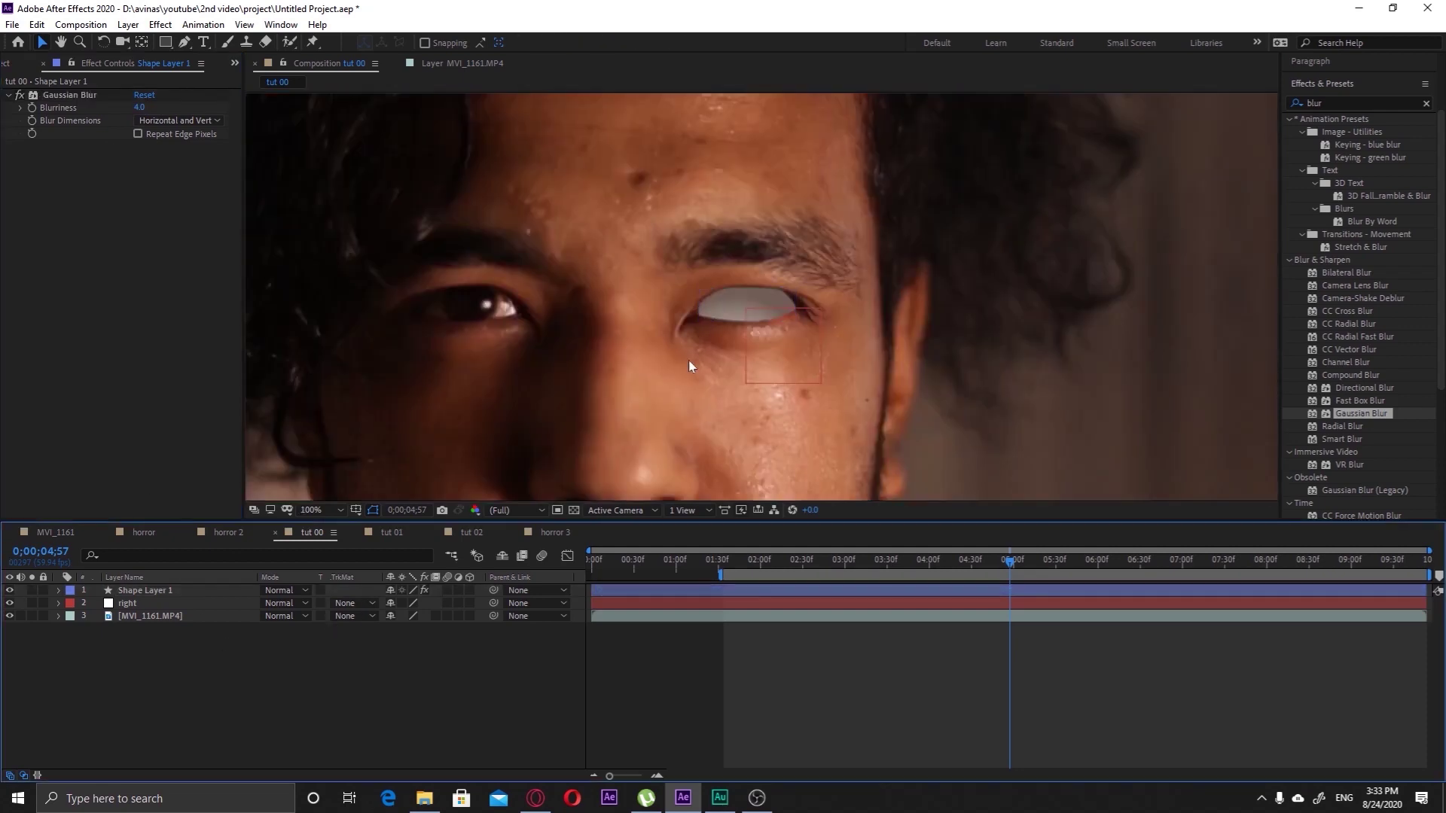
{"action": "scroll", "coordinate": [689, 365], "scroll_direction": "up", "scroll_amount": 2}
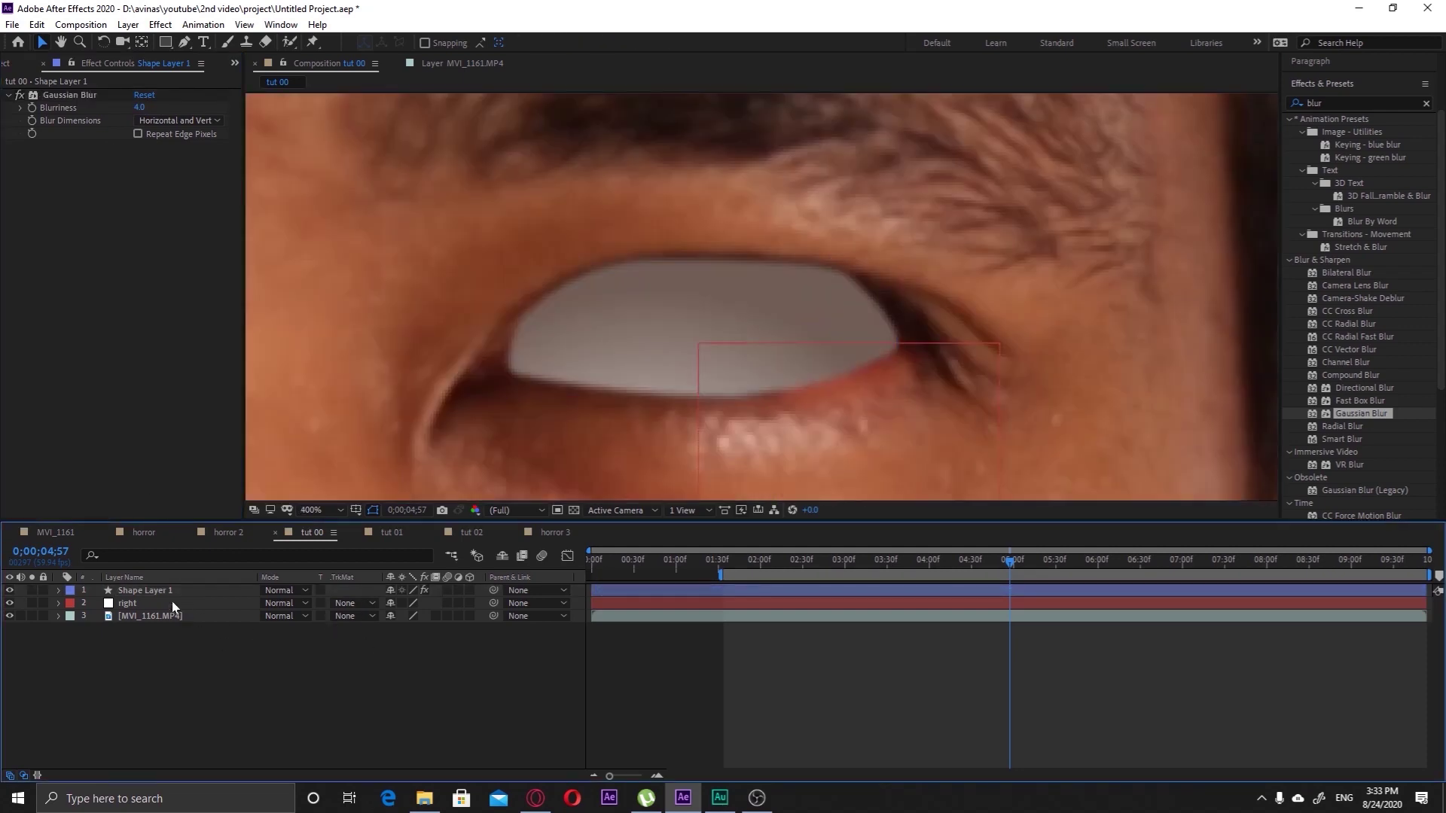
{"action": "left_click", "coordinate": [129, 591]}
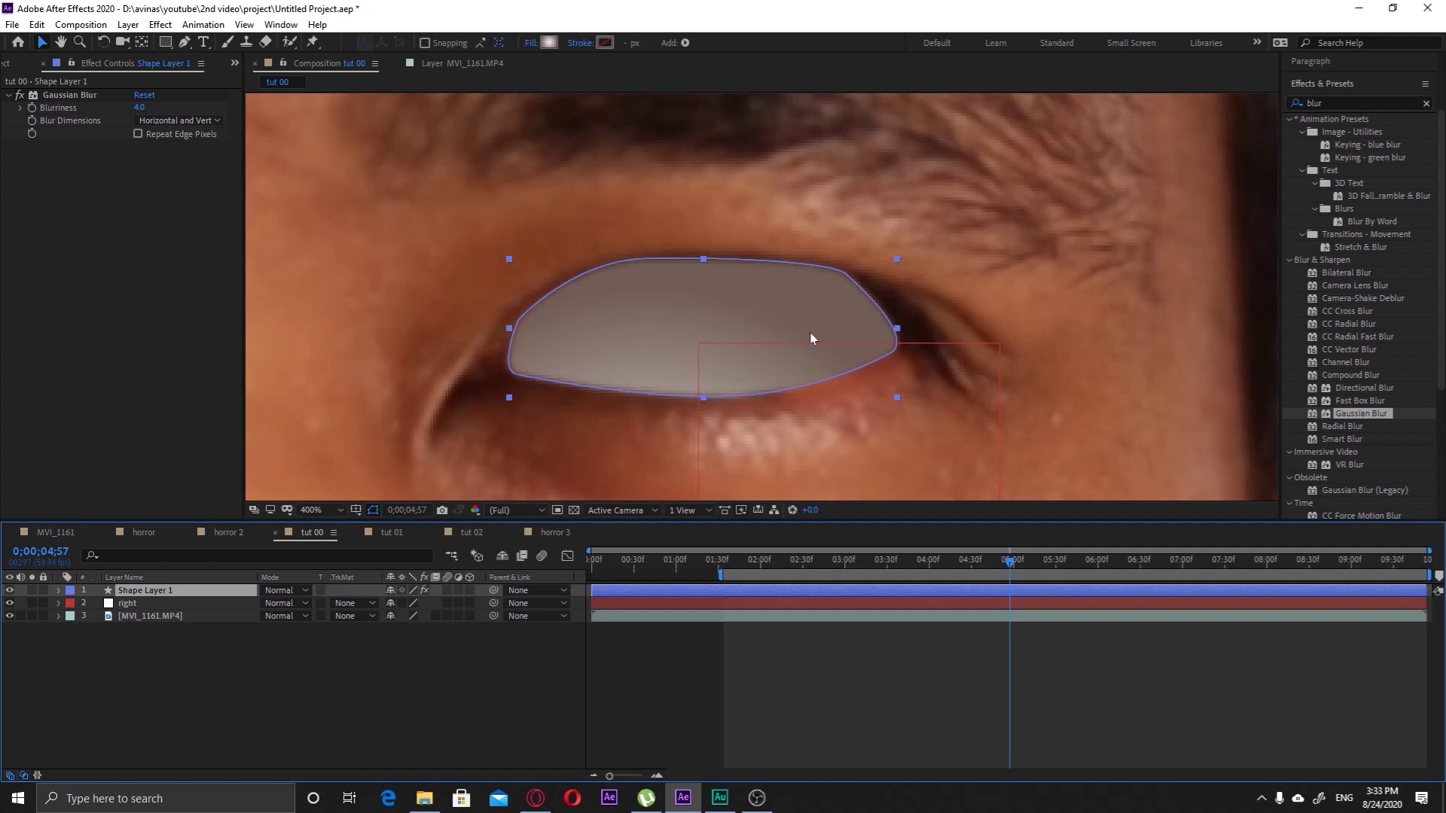
Examine the blurred eye shape with Shape Layer 1 deselected, both against the whole face and up close
{"action": "left_click", "coordinate": [296, 664]}
{"action": "scroll", "coordinate": [825, 192], "scroll_direction": "down", "scroll_amount": 1}
{"action": "scroll", "coordinate": [824, 285], "scroll_direction": "down", "scroll_amount": 1}
{"action": "scroll", "coordinate": [822, 290], "scroll_direction": "up", "scroll_amount": 1}
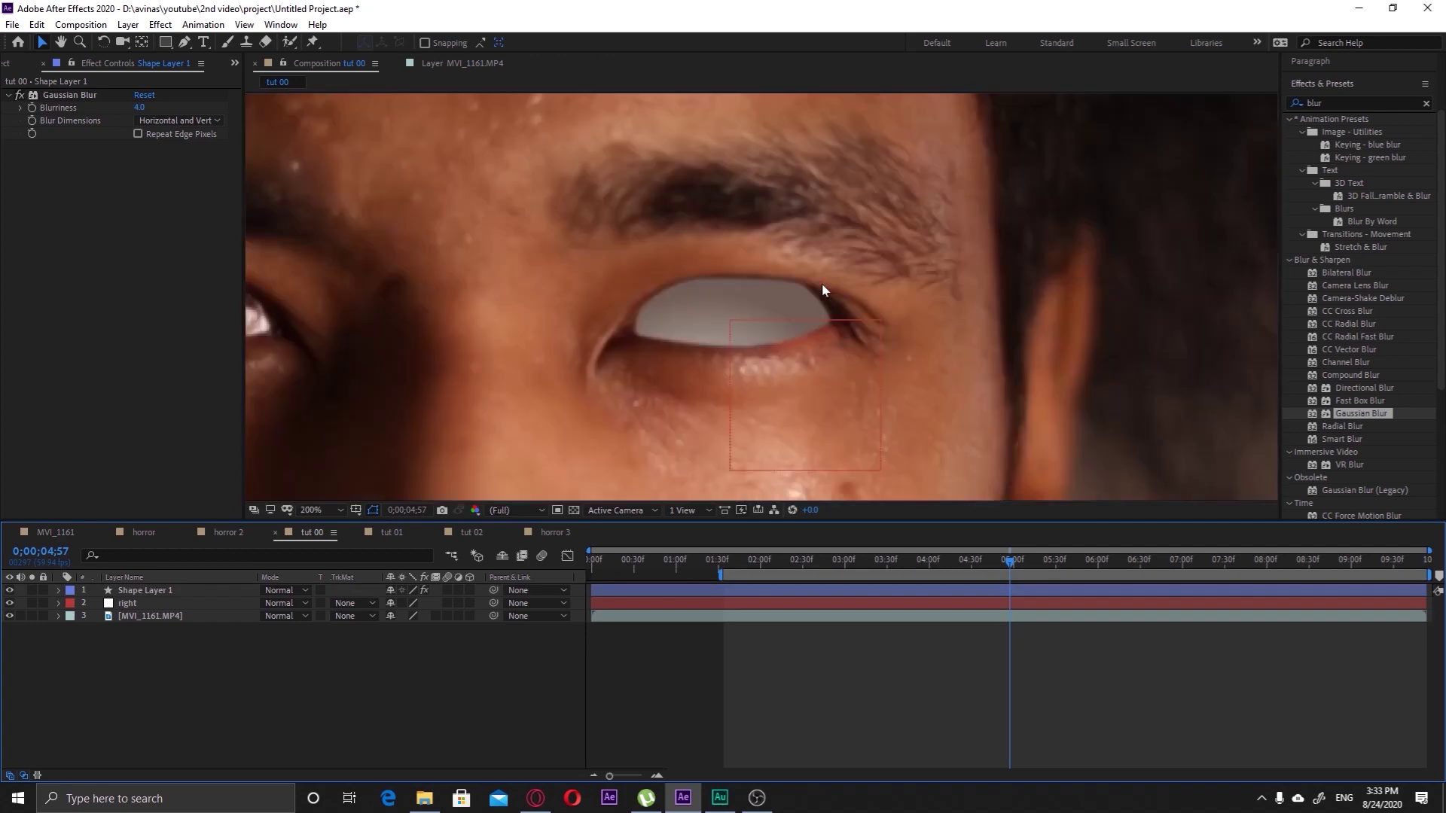
{"action": "scroll", "coordinate": [823, 290], "scroll_direction": "down", "scroll_amount": 3}
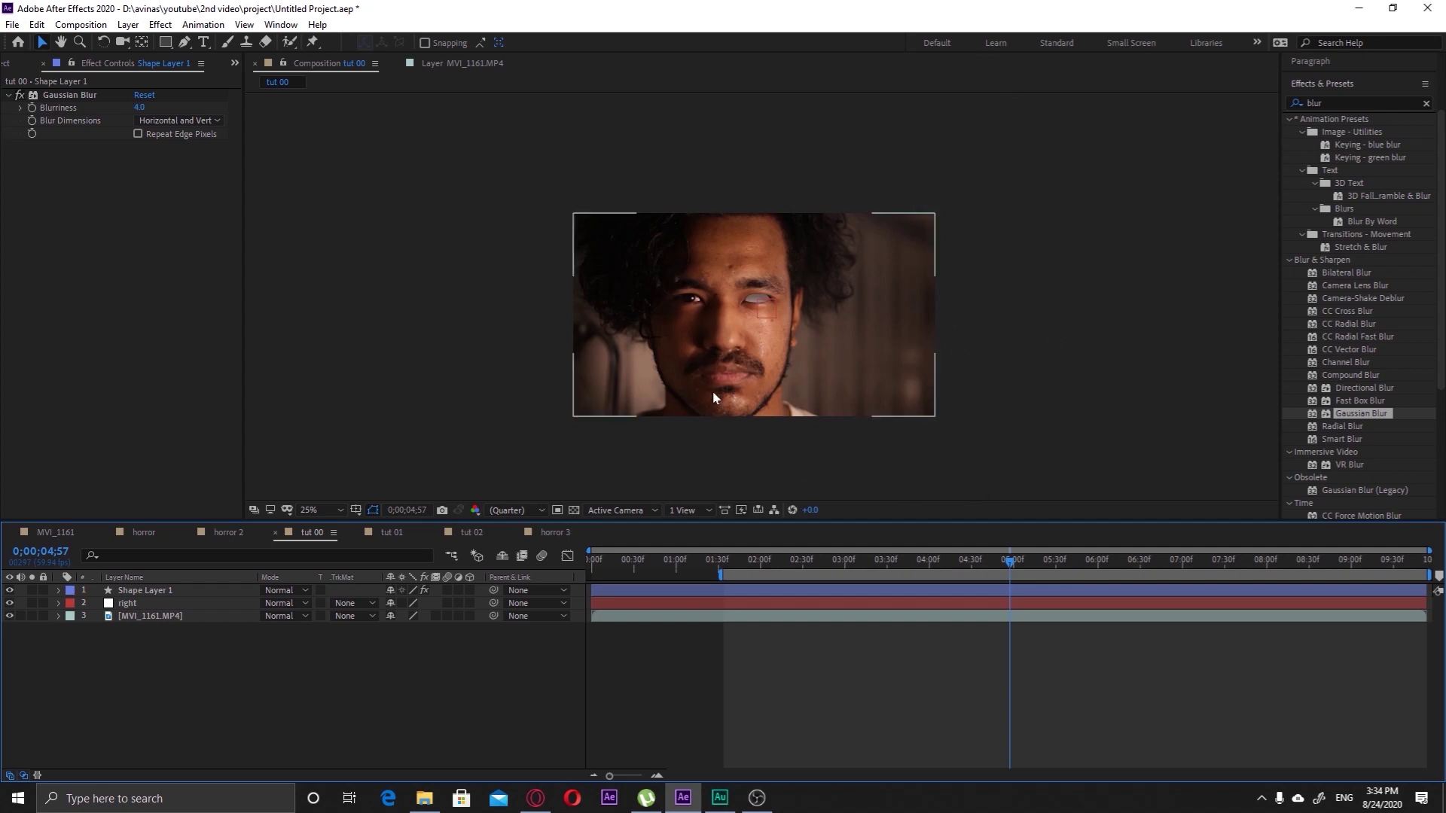
{"action": "scroll", "coordinate": [753, 366], "scroll_direction": "up", "scroll_amount": 4}
{"action": "scroll", "coordinate": [776, 316], "scroll_direction": "up", "scroll_amount": 4}
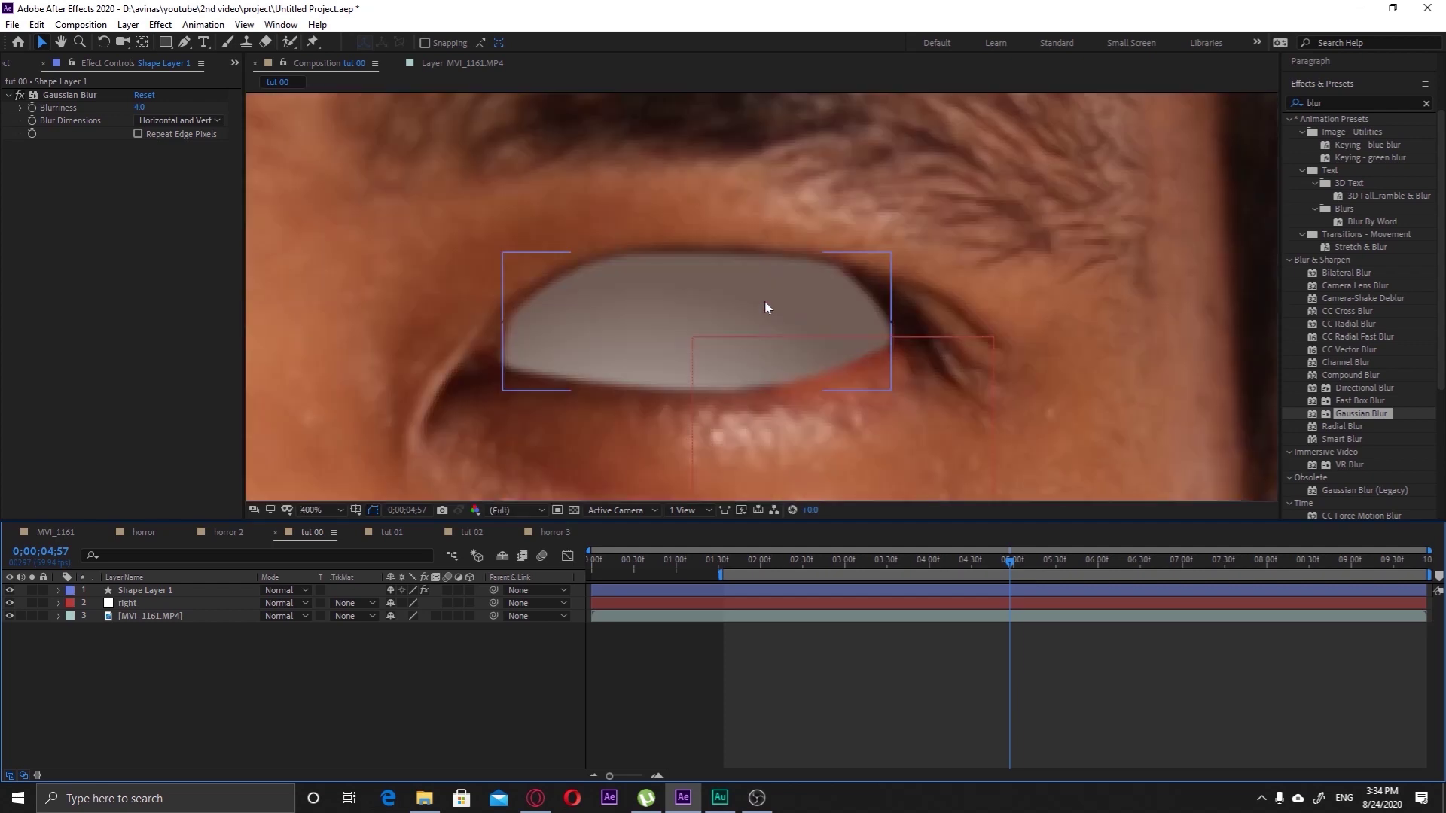
Preview the footage to check whether the eye shape follows the eye, then return the playhead to 0;00;04;57 and deselect the layer
{"action": "left_click", "coordinate": [765, 313]}
{"action": "key", "text": "space"}
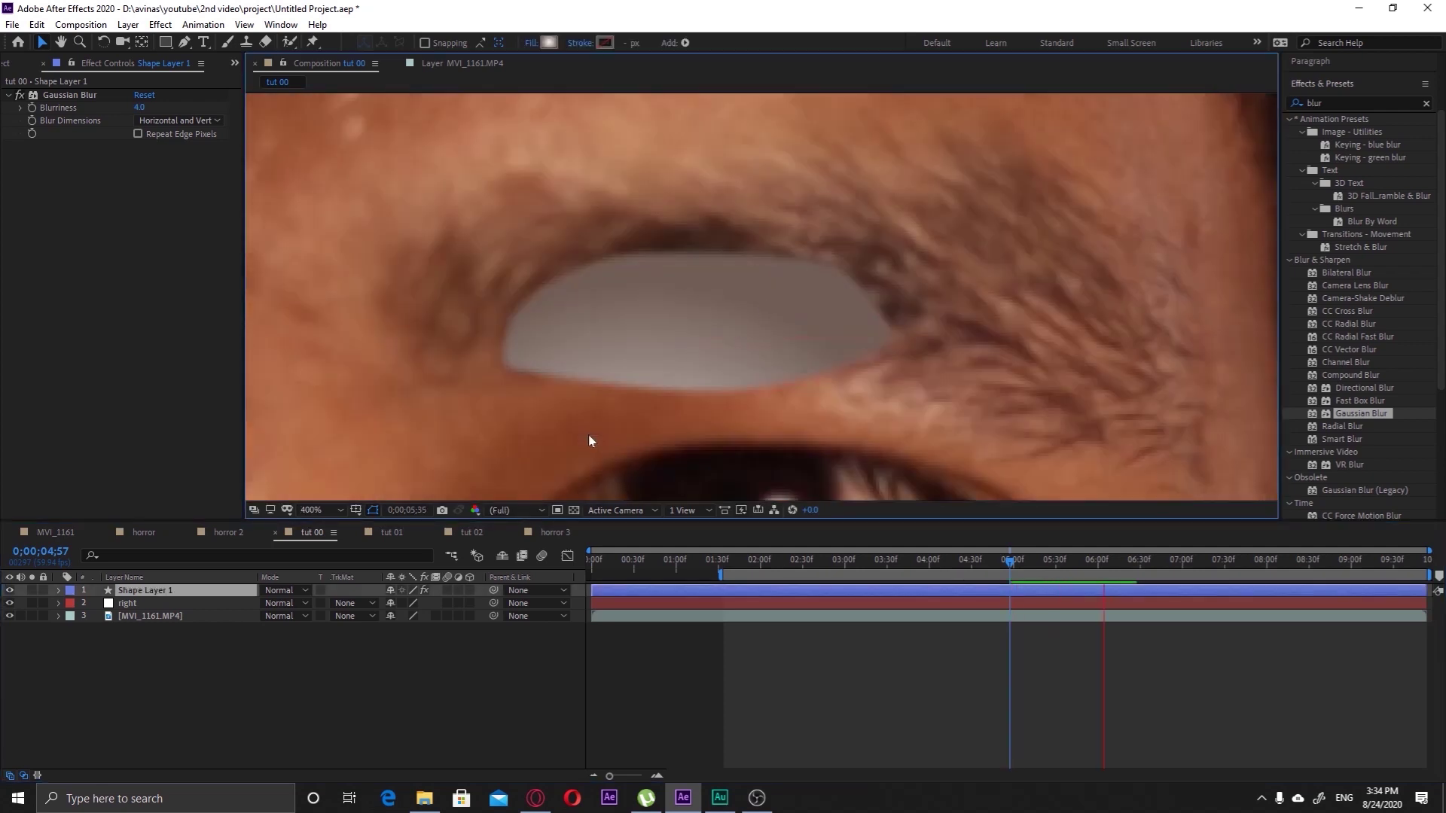
{"action": "key", "text": "space"}
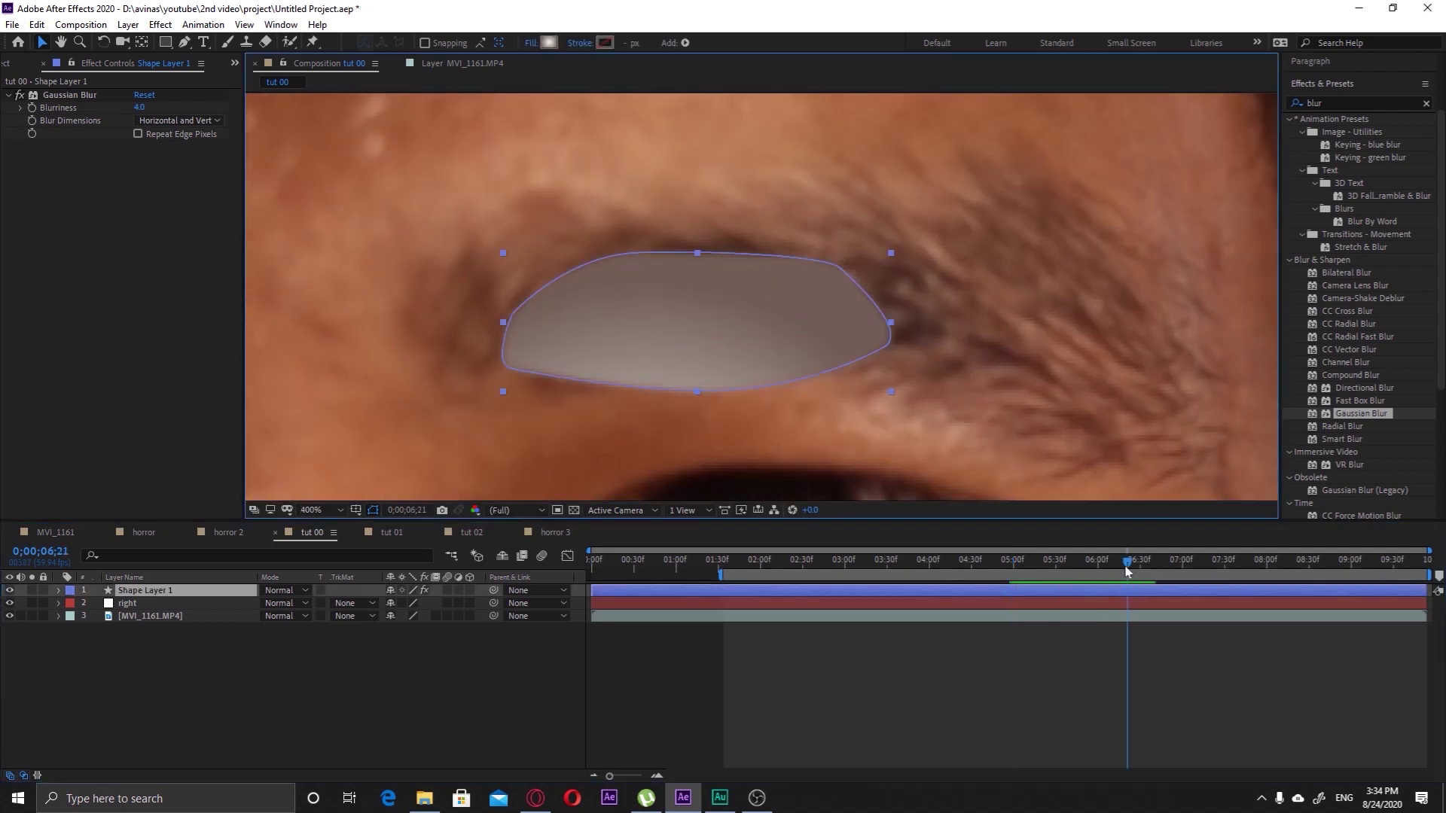
{"action": "left_click_drag", "start_coordinate": [1127, 570], "coordinate": [1010, 574]}
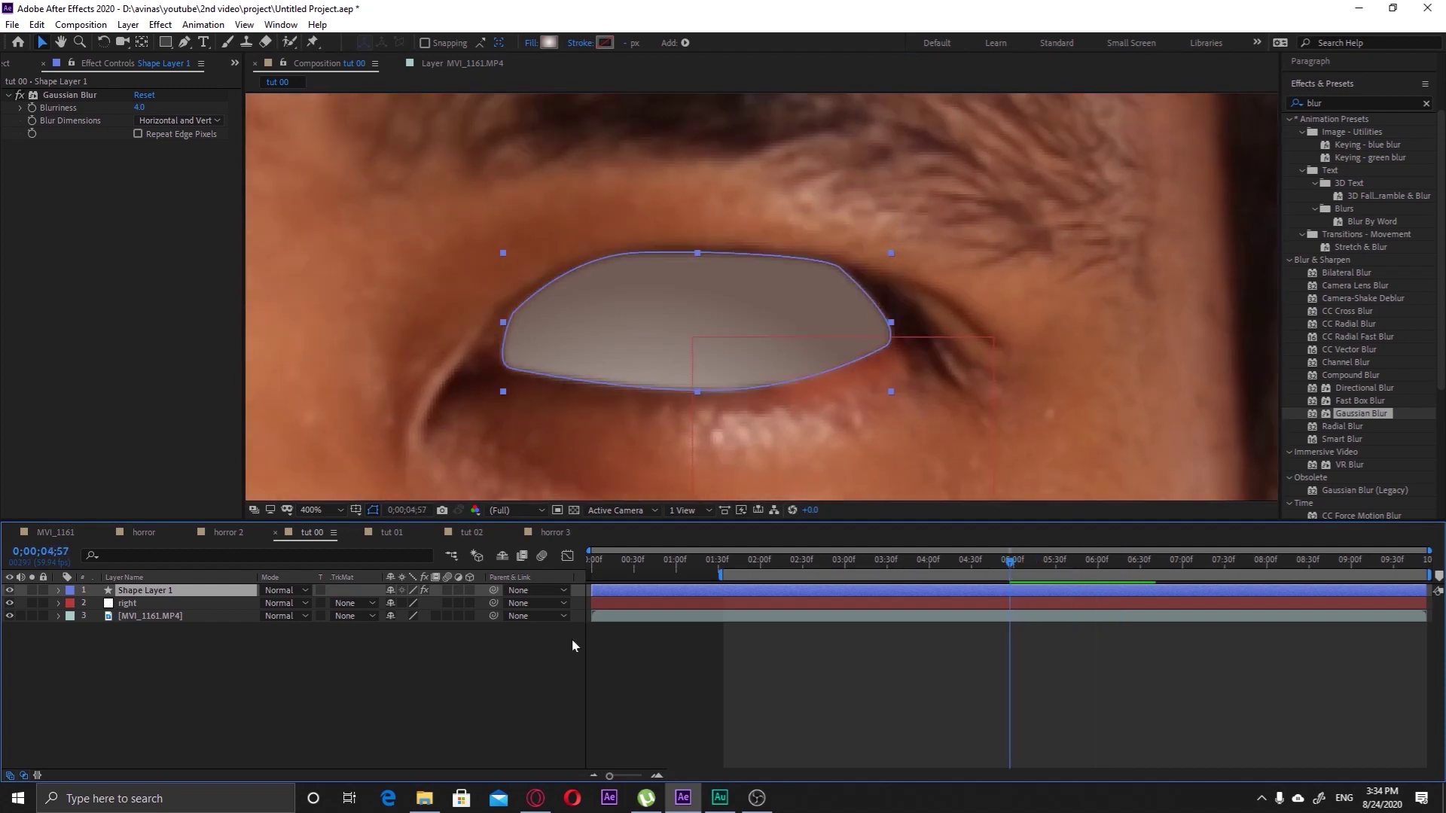
{"action": "left_click", "coordinate": [503, 684]}
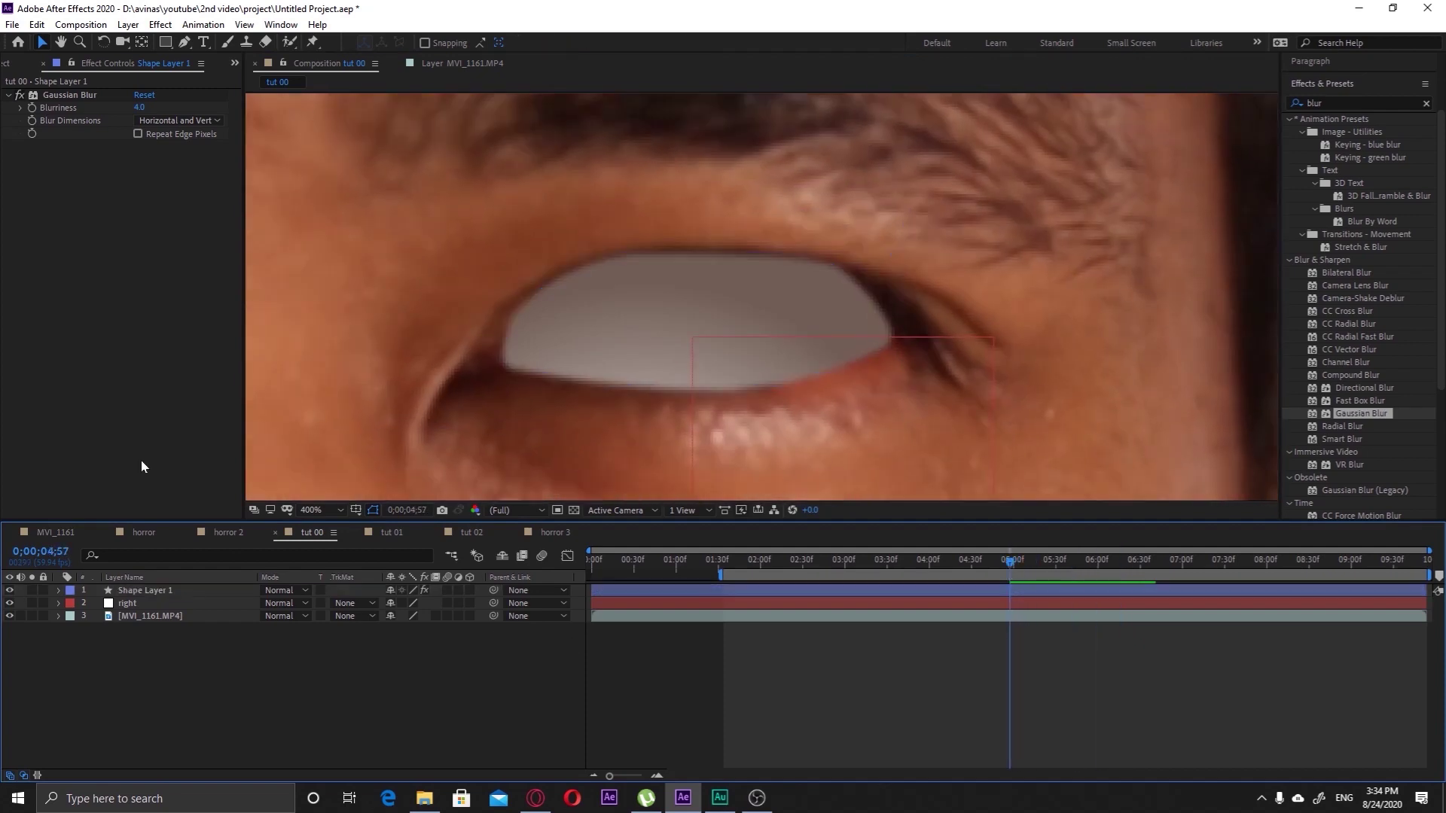
Add an Inner Shadow layer style to Shape Layer 1
{"action": "left_click", "coordinate": [130, 589]}
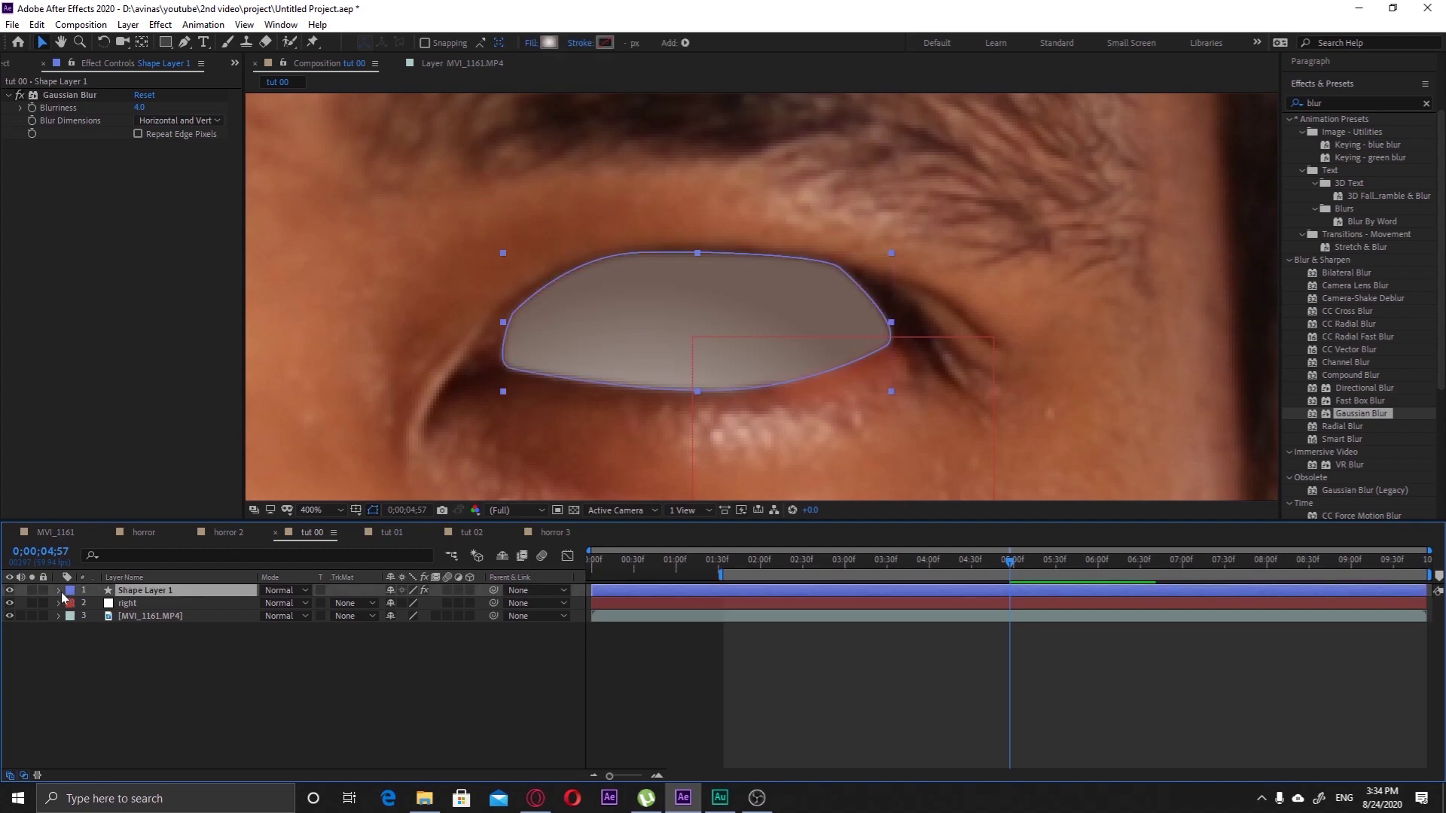
{"action": "right_click", "coordinate": [129, 595]}
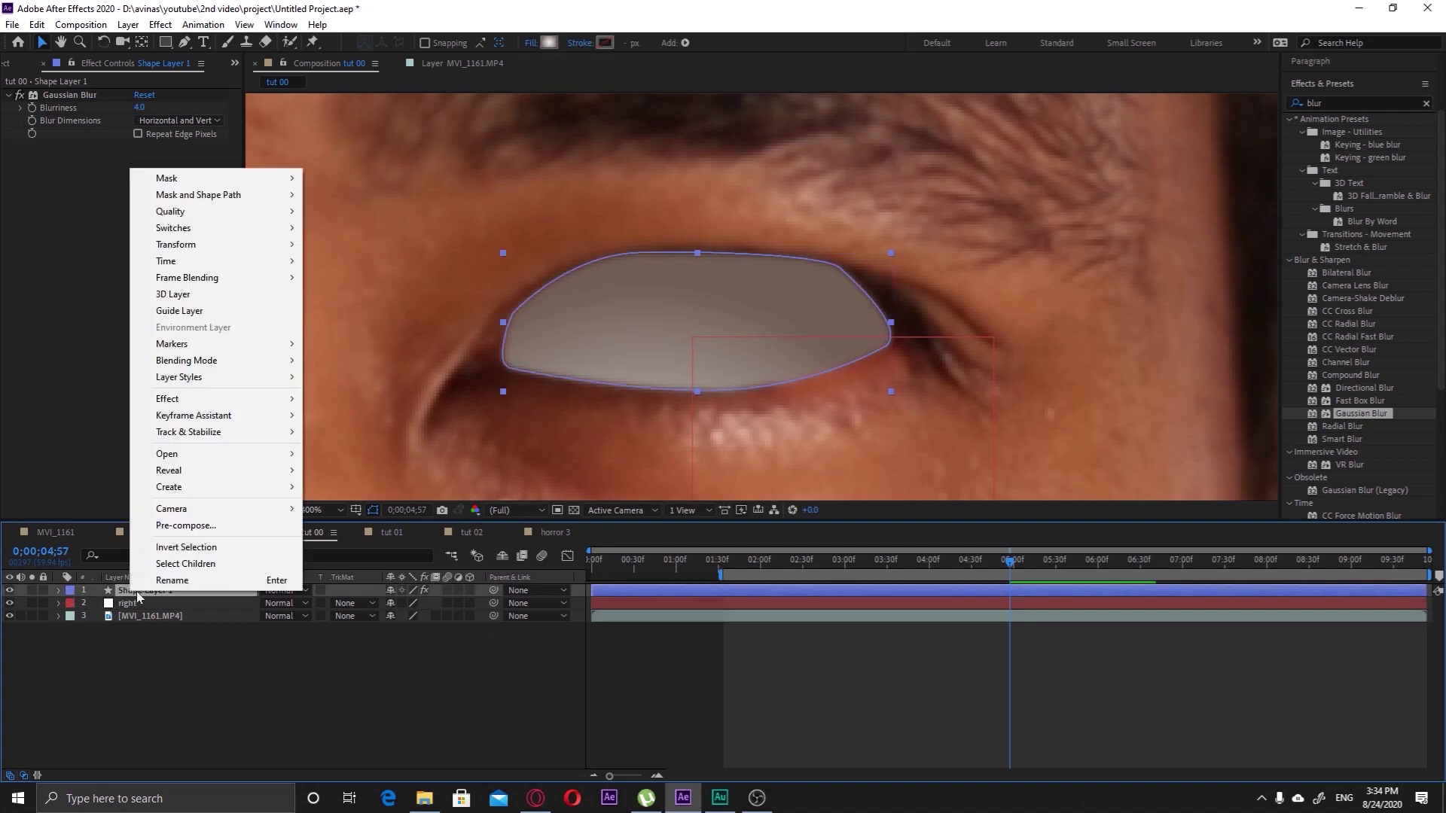
{"action": "mouse_move", "coordinate": [274, 377]}
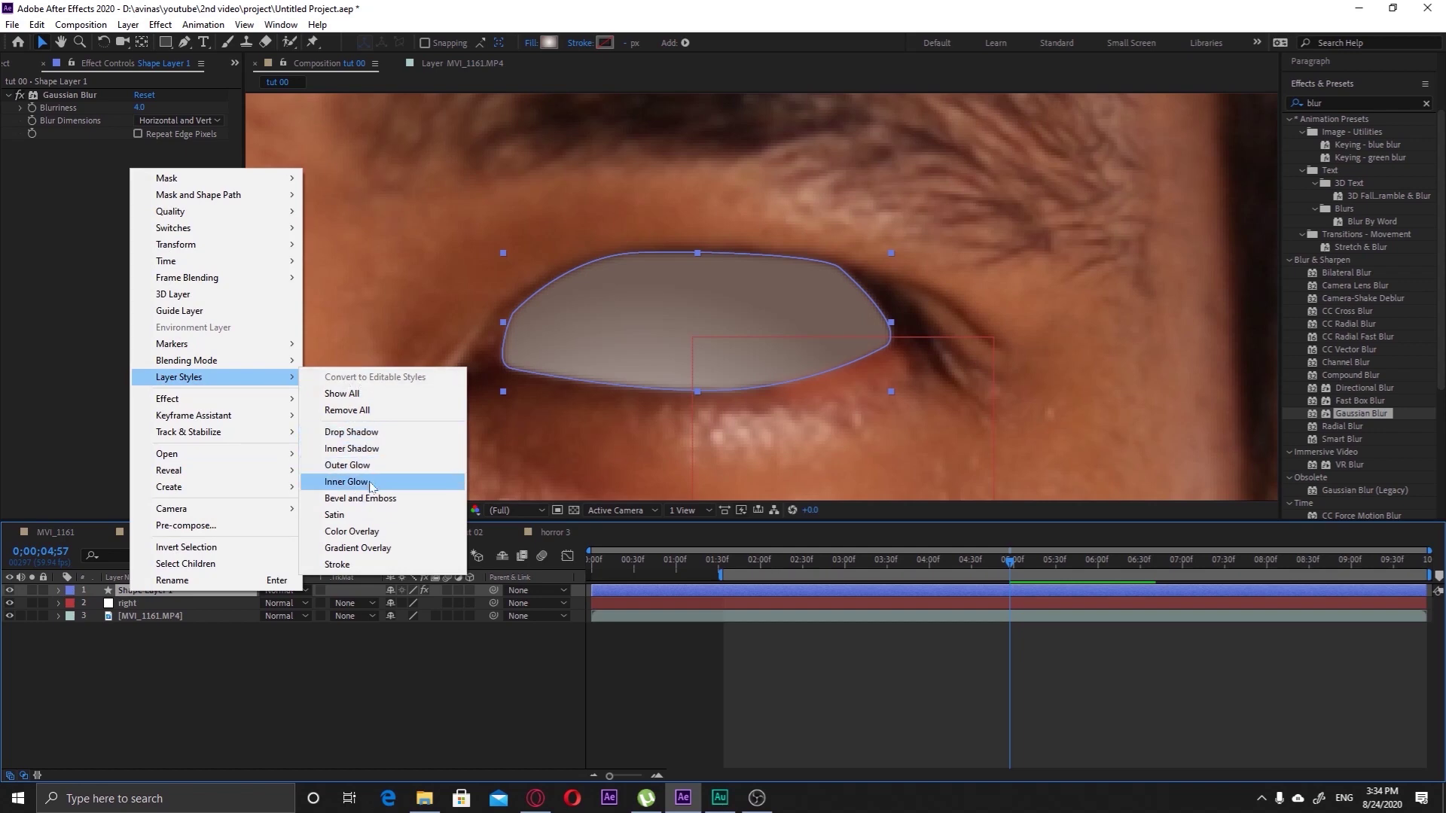
{"action": "left_click", "coordinate": [371, 449]}
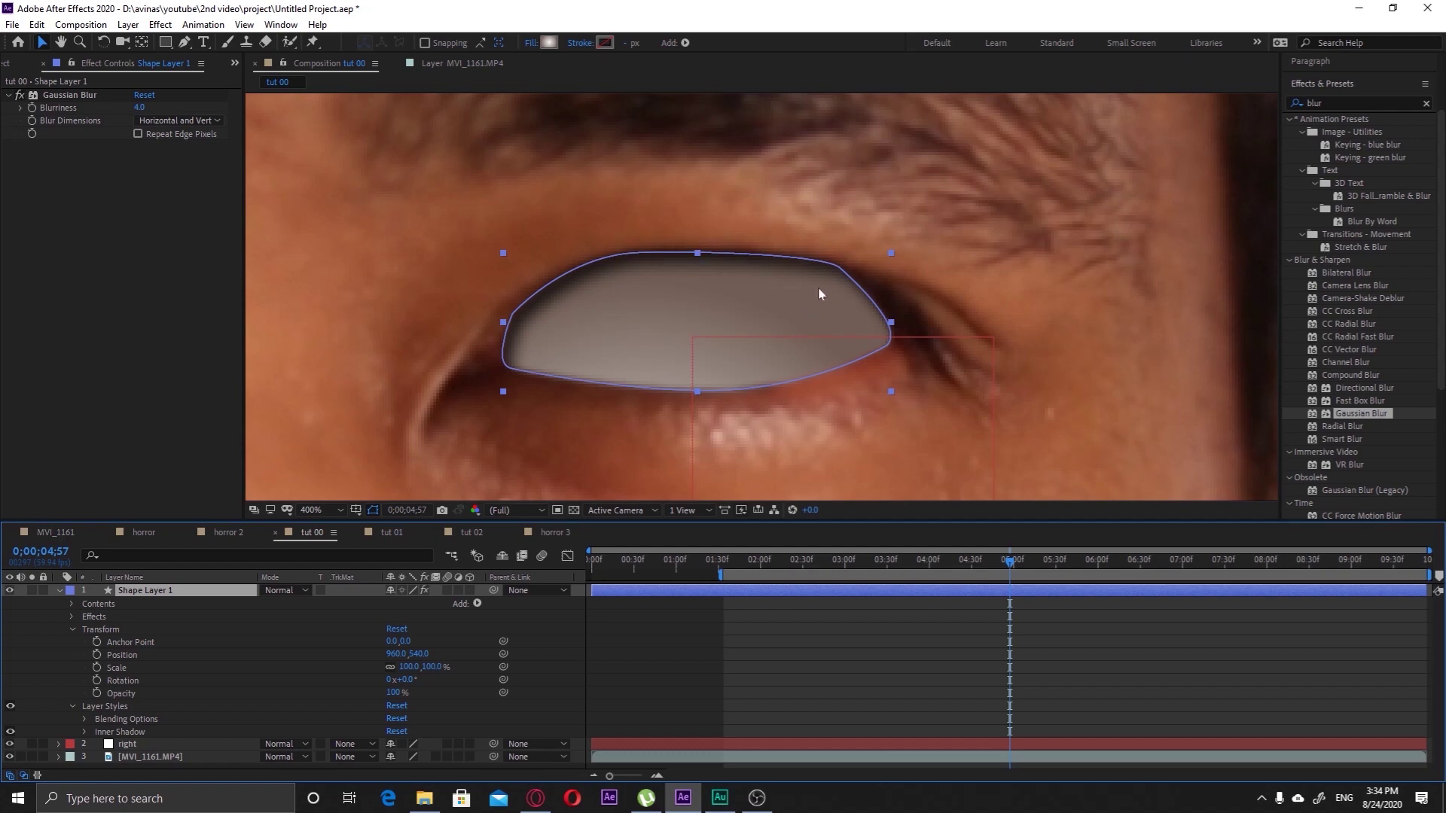
Compare the shaded eye shape with the man's other eye and, by toggling Shape Layer 1's visibility, with the natural eye beneath it
{"action": "double_click", "coordinate": [735, 279]}
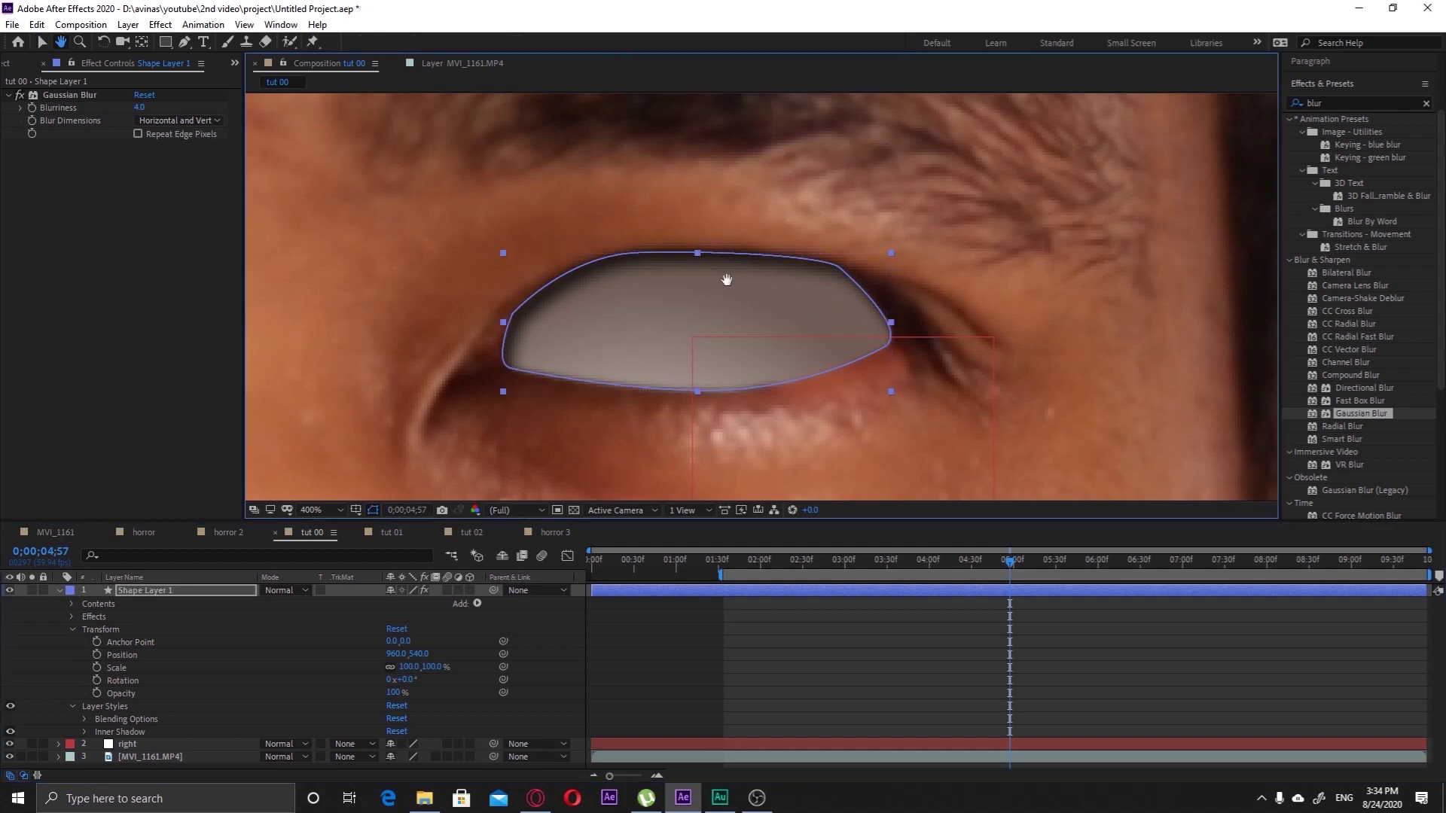
{"action": "key", "text": "comma"}
{"action": "key", "text": "comma"}
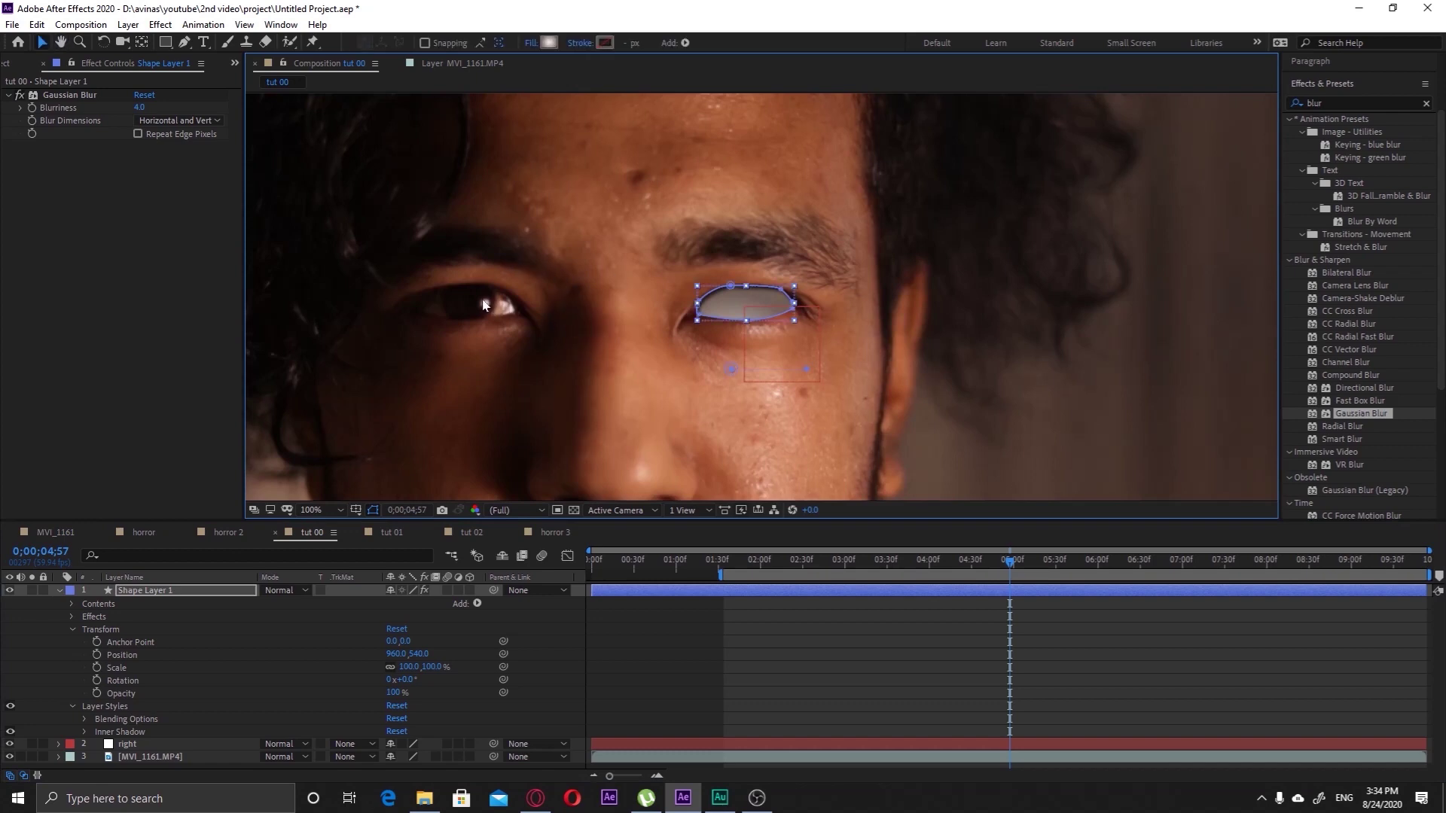
{"action": "key", "text": "period"}
{"action": "key", "text": "period"}
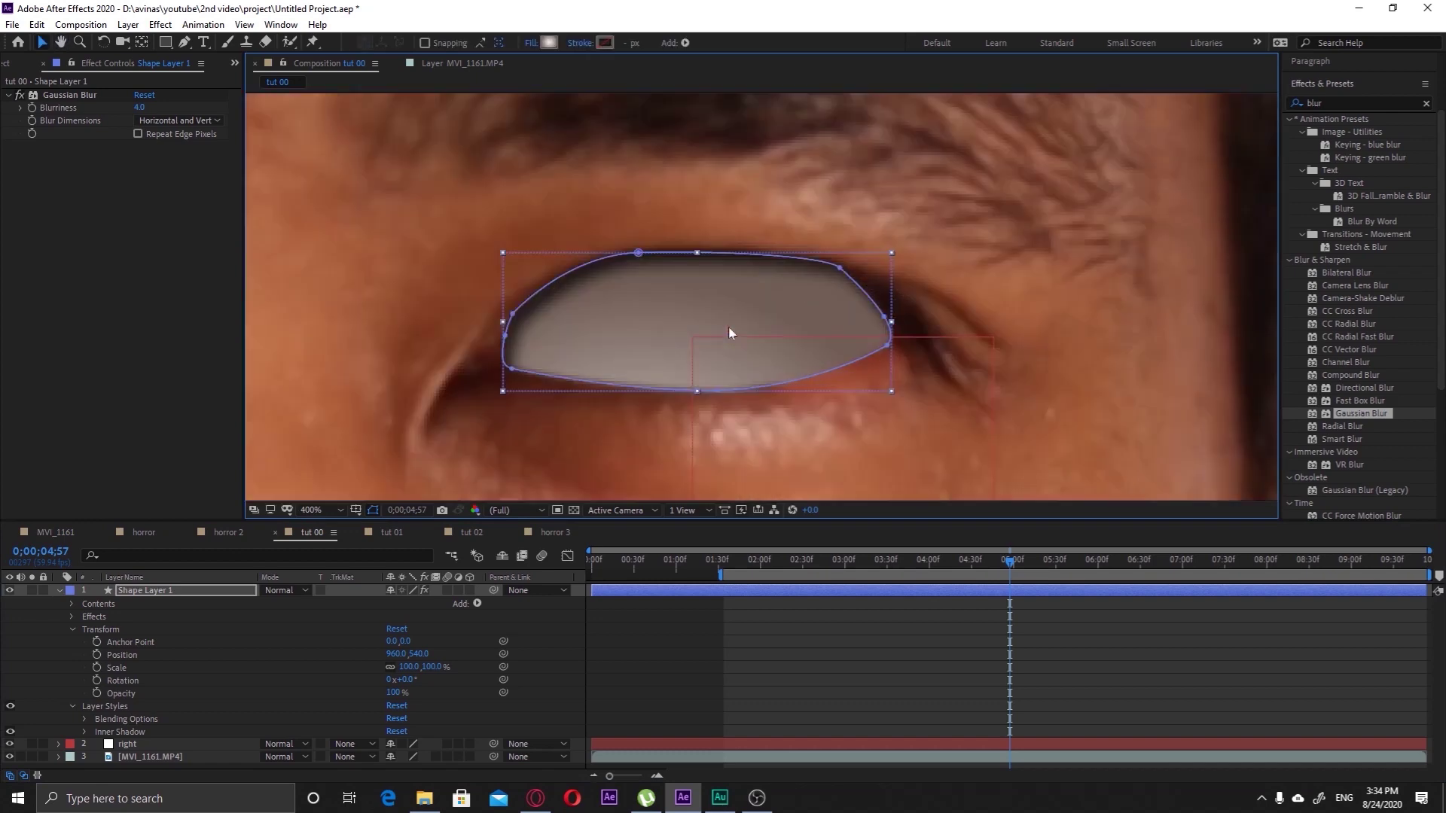
{"action": "left_click", "coordinate": [9, 590]}
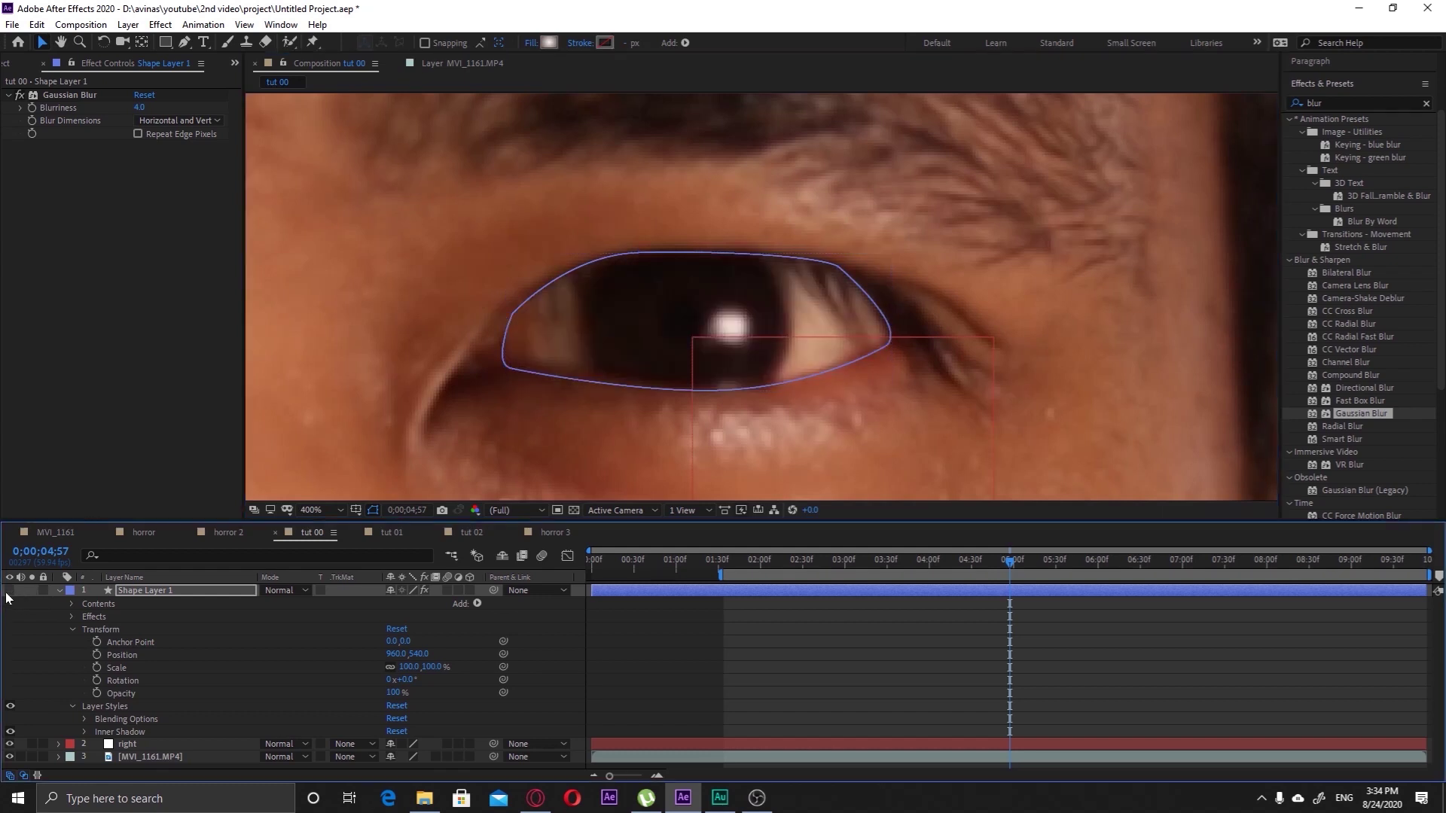
{"action": "left_click", "coordinate": [9, 590]}
{"action": "left_click", "coordinate": [9, 590]}
{"action": "left_click", "coordinate": [9, 590]}
{"action": "left_click", "coordinate": [9, 591]}
{"action": "left_click", "coordinate": [9, 590]}
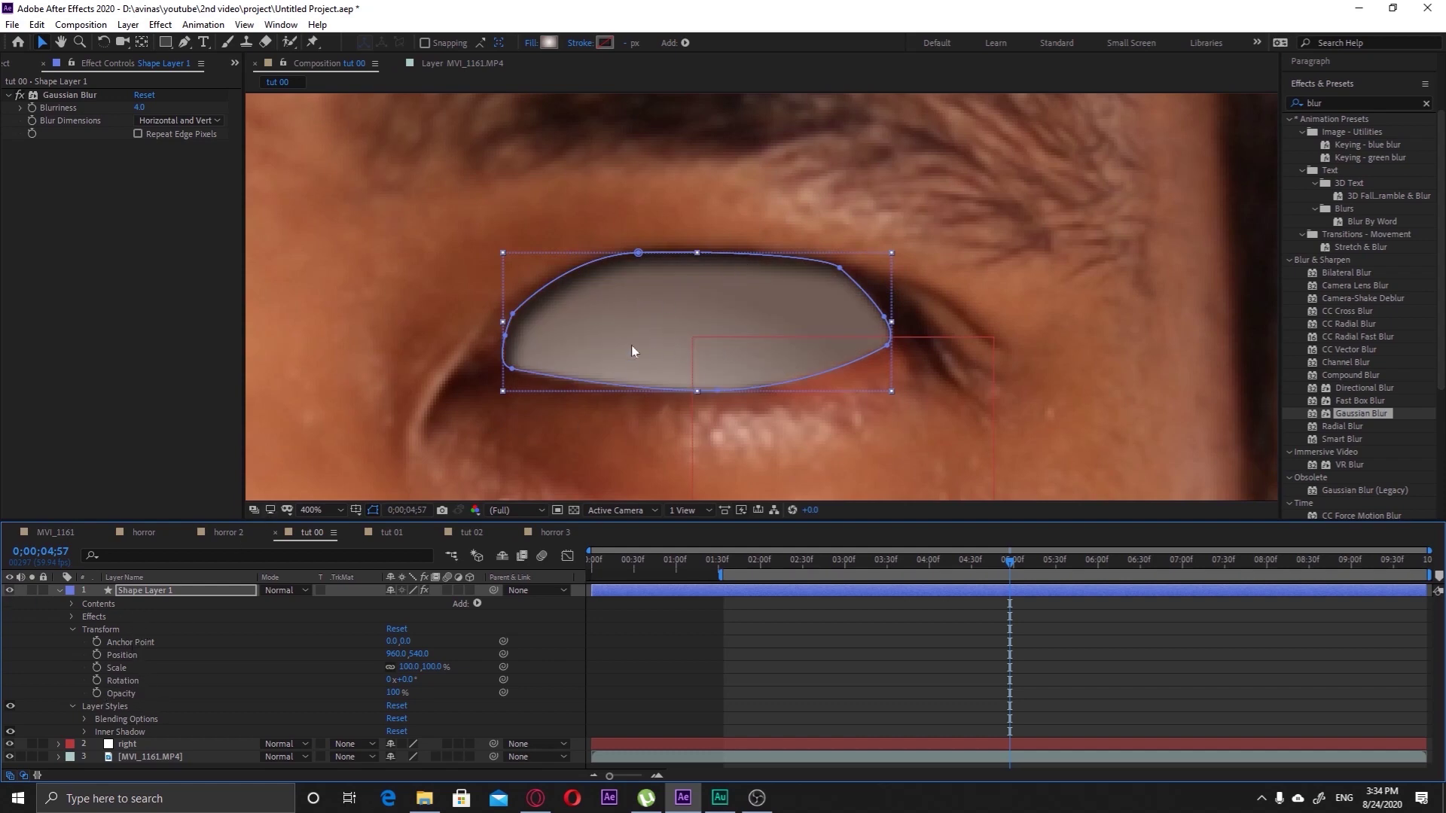
Set the Inner Shadow's Distance to 11, Size to 32, Angle to 154° and Opacity to 72%
{"action": "left_click", "coordinate": [128, 719]}
{"action": "left_click", "coordinate": [83, 731]}
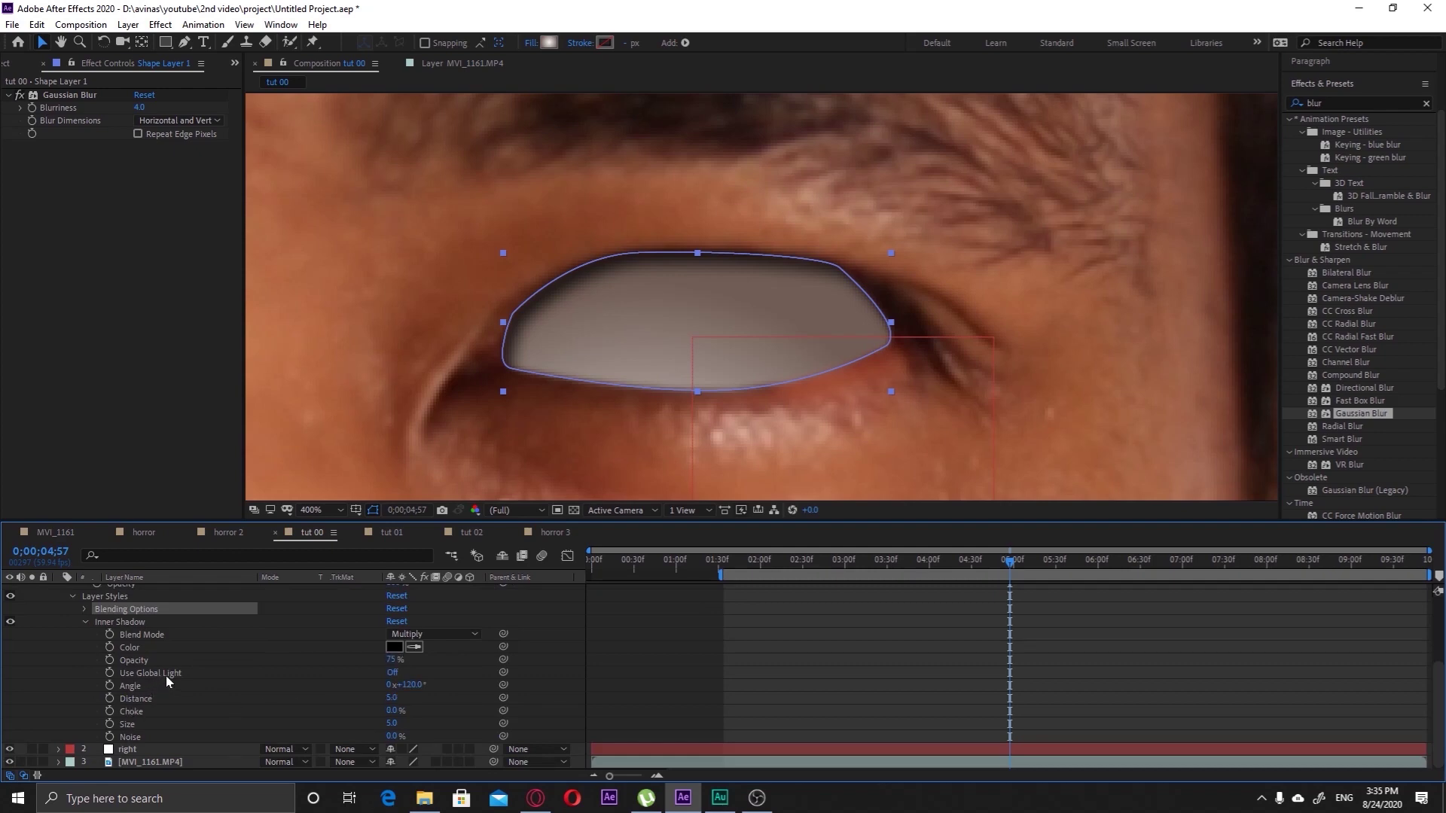
{"action": "left_click_drag", "start_coordinate": [392, 698], "coordinate": [410, 724]}
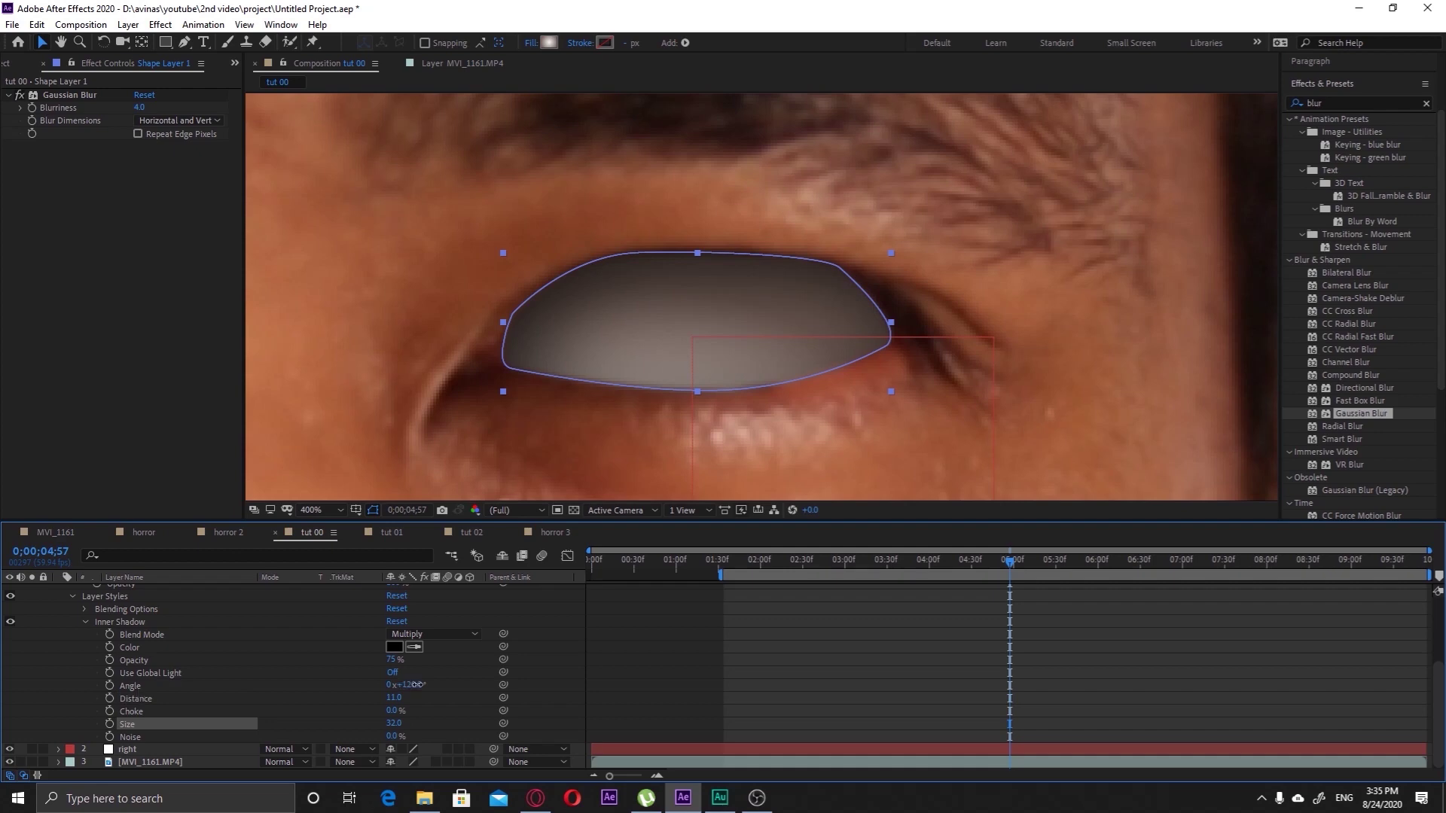
{"action": "left_click_drag", "start_coordinate": [416, 686], "coordinate": [442, 684]}
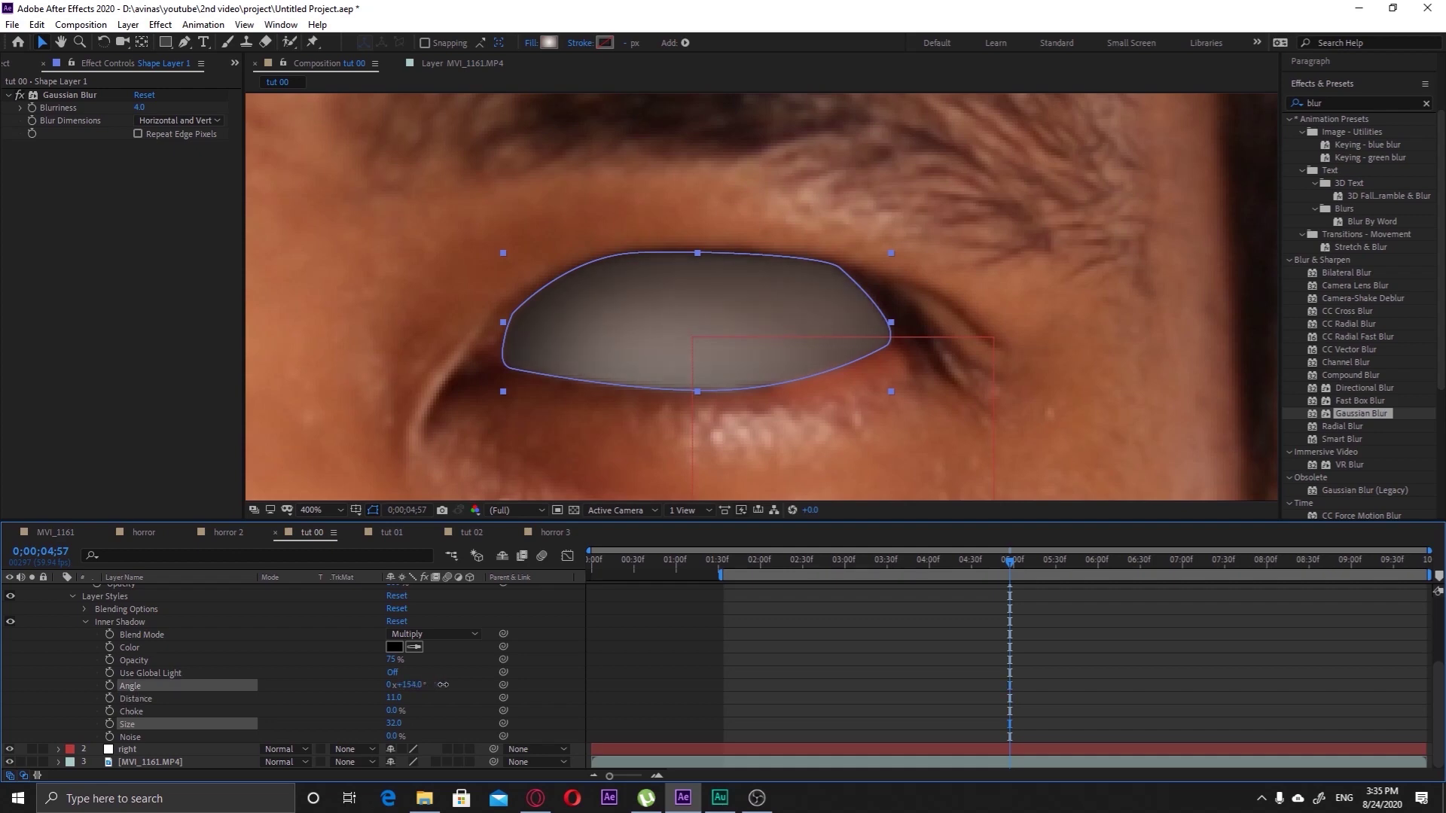
{"action": "left_click", "coordinate": [391, 660]}
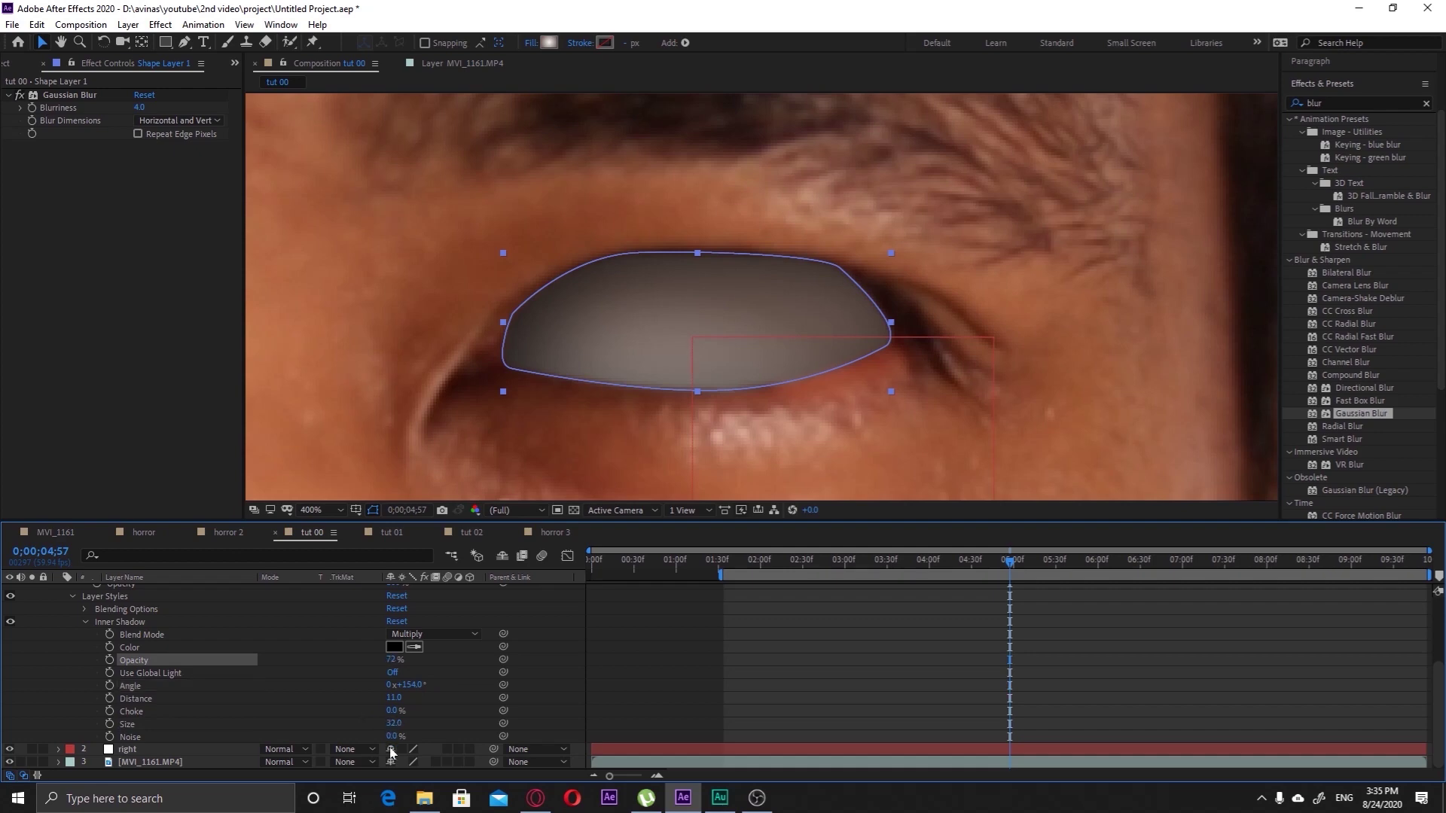
Sample the dark skin near the eye's inner corner as the Inner Shadow color and set its Opacity to 84%
{"action": "scroll", "coordinate": [487, 307], "scroll_direction": "down", "scroll_amount": 1}
{"action": "scroll", "coordinate": [643, 363], "scroll_direction": "up", "scroll_amount": 1}
{"action": "left_click", "coordinate": [415, 647]}
{"action": "left_click", "coordinate": [463, 393]}
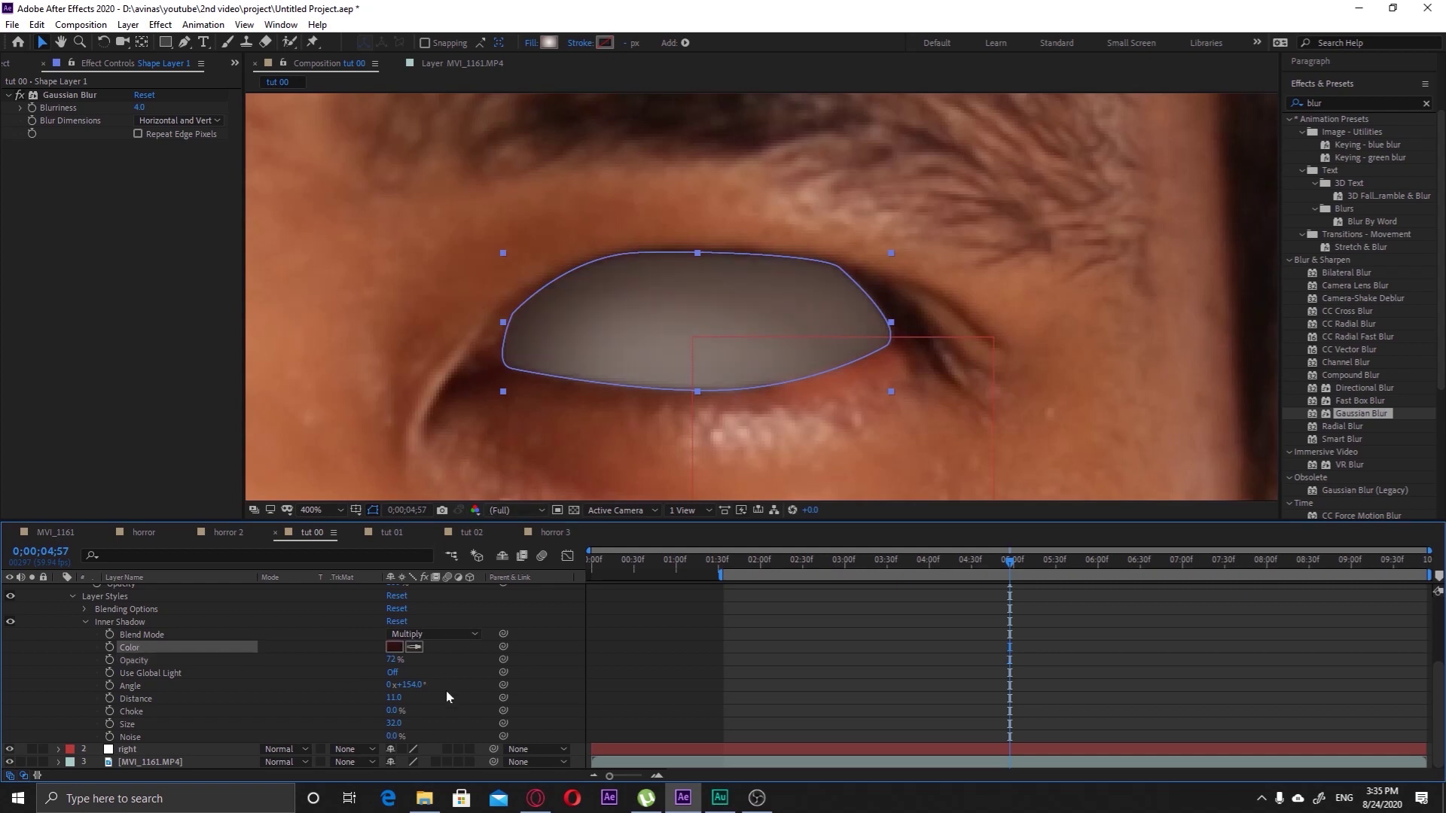
{"action": "left_click_drag", "start_coordinate": [390, 660], "coordinate": [399, 660]}
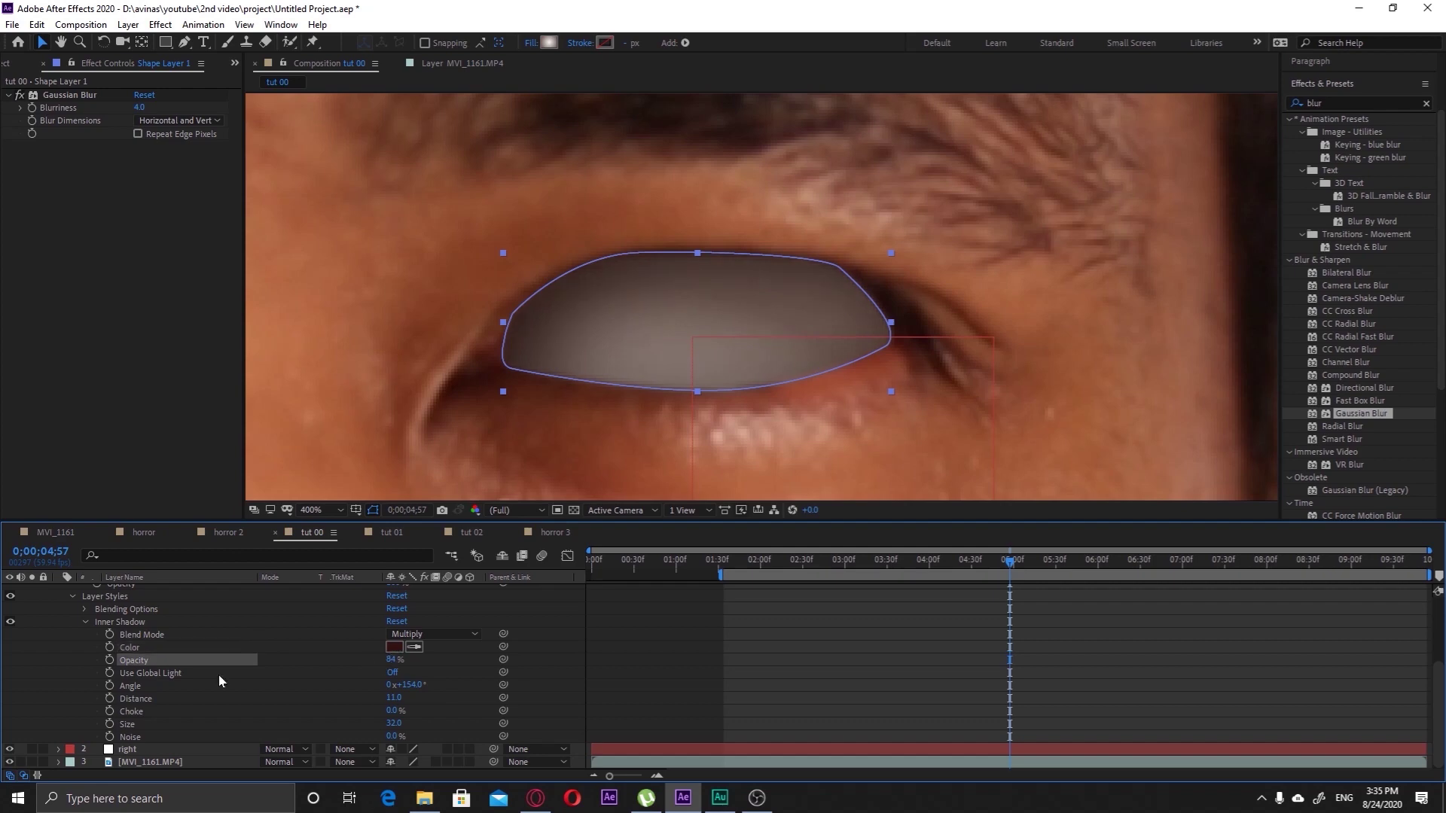
Reduce the Inner Shadow's Size to 20 and check the shading with the layer deselected
{"action": "left_click", "coordinate": [187, 709]}
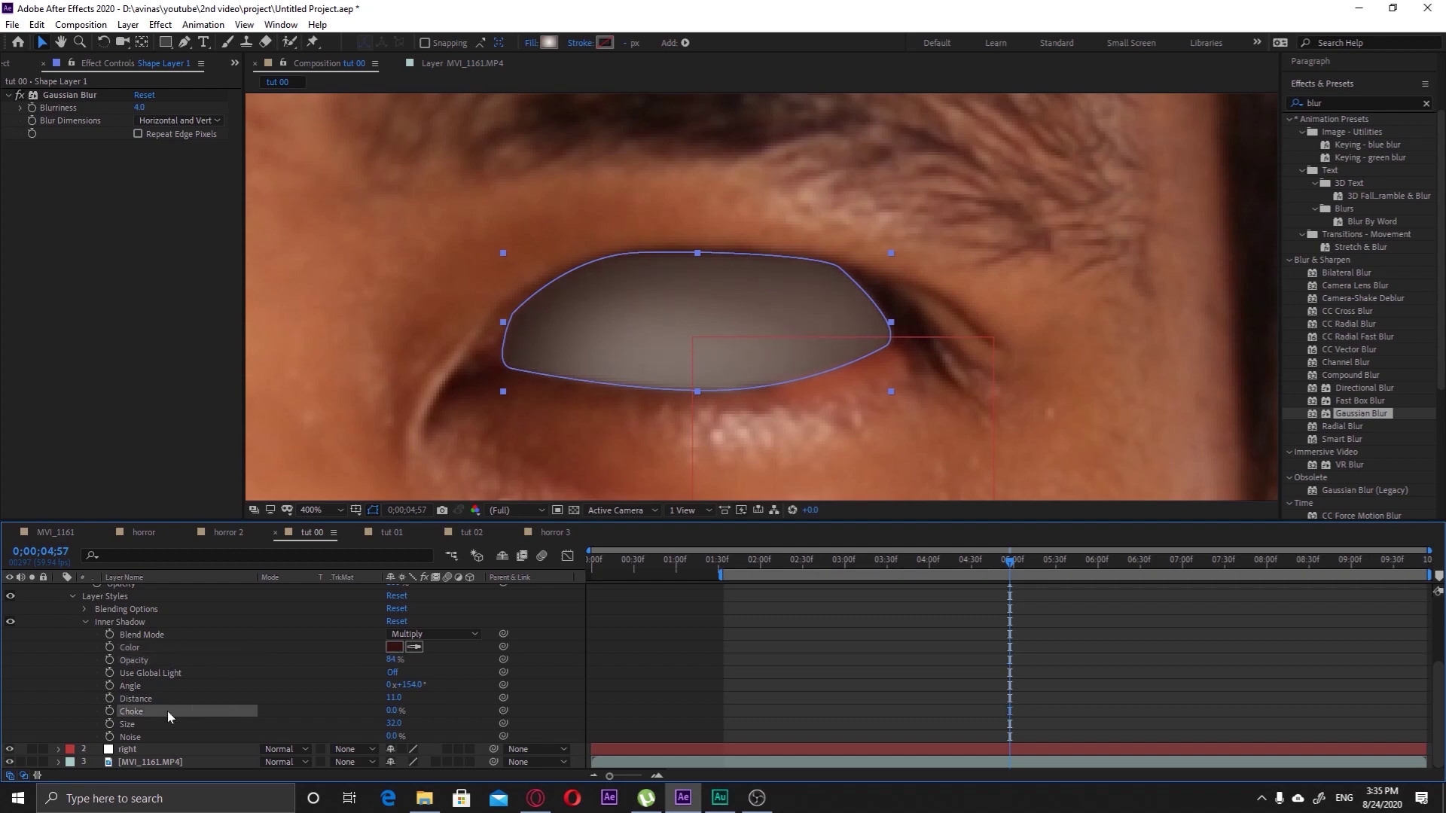
{"action": "left_click_drag", "start_coordinate": [392, 723], "coordinate": [385, 726]}
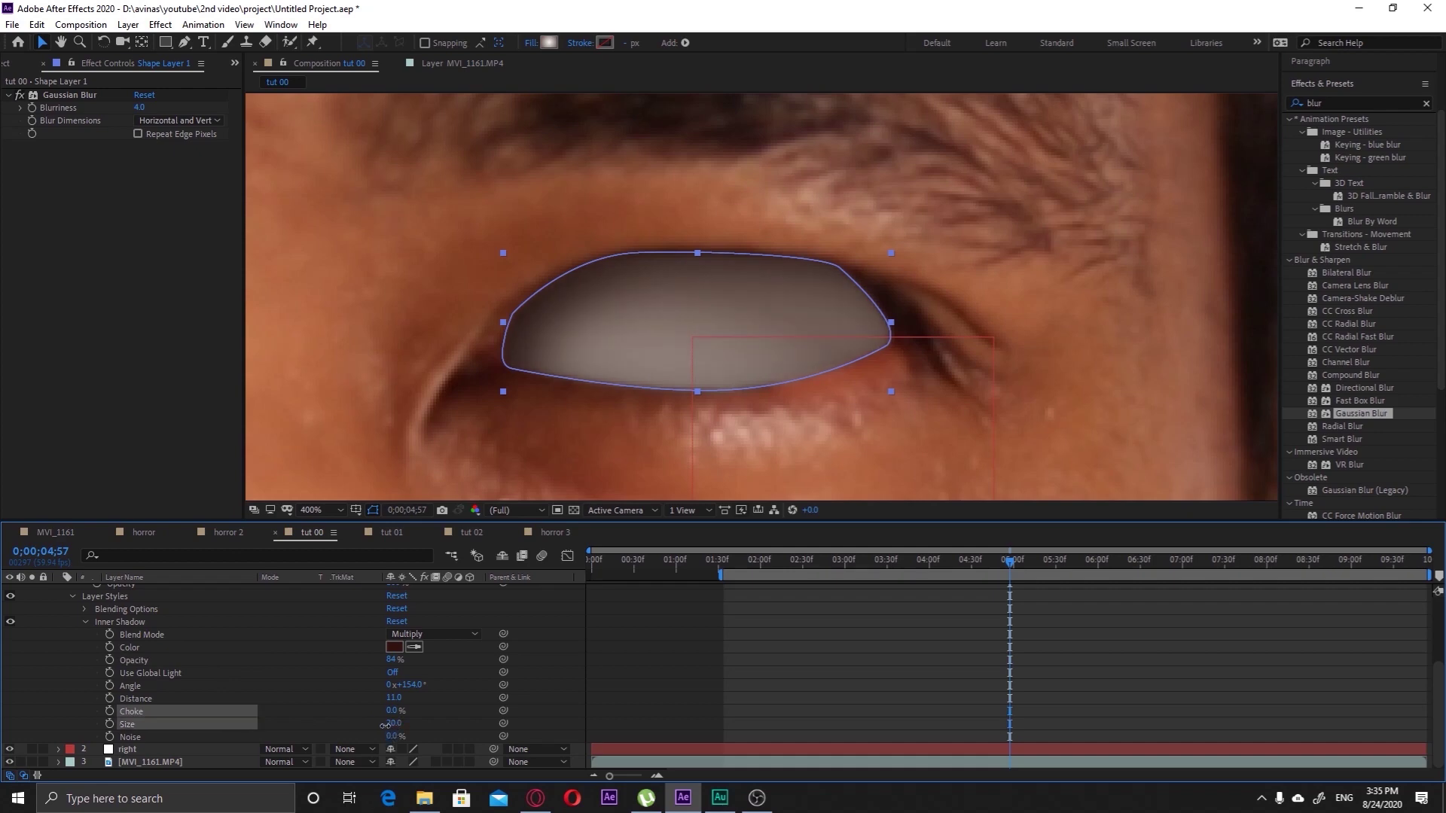
{"action": "left_click", "coordinate": [471, 715]}
{"action": "scroll", "coordinate": [824, 376], "scroll_direction": "down", "scroll_amount": 1}
{"action": "scroll", "coordinate": [829, 388], "scroll_direction": "up", "scroll_amount": 1}
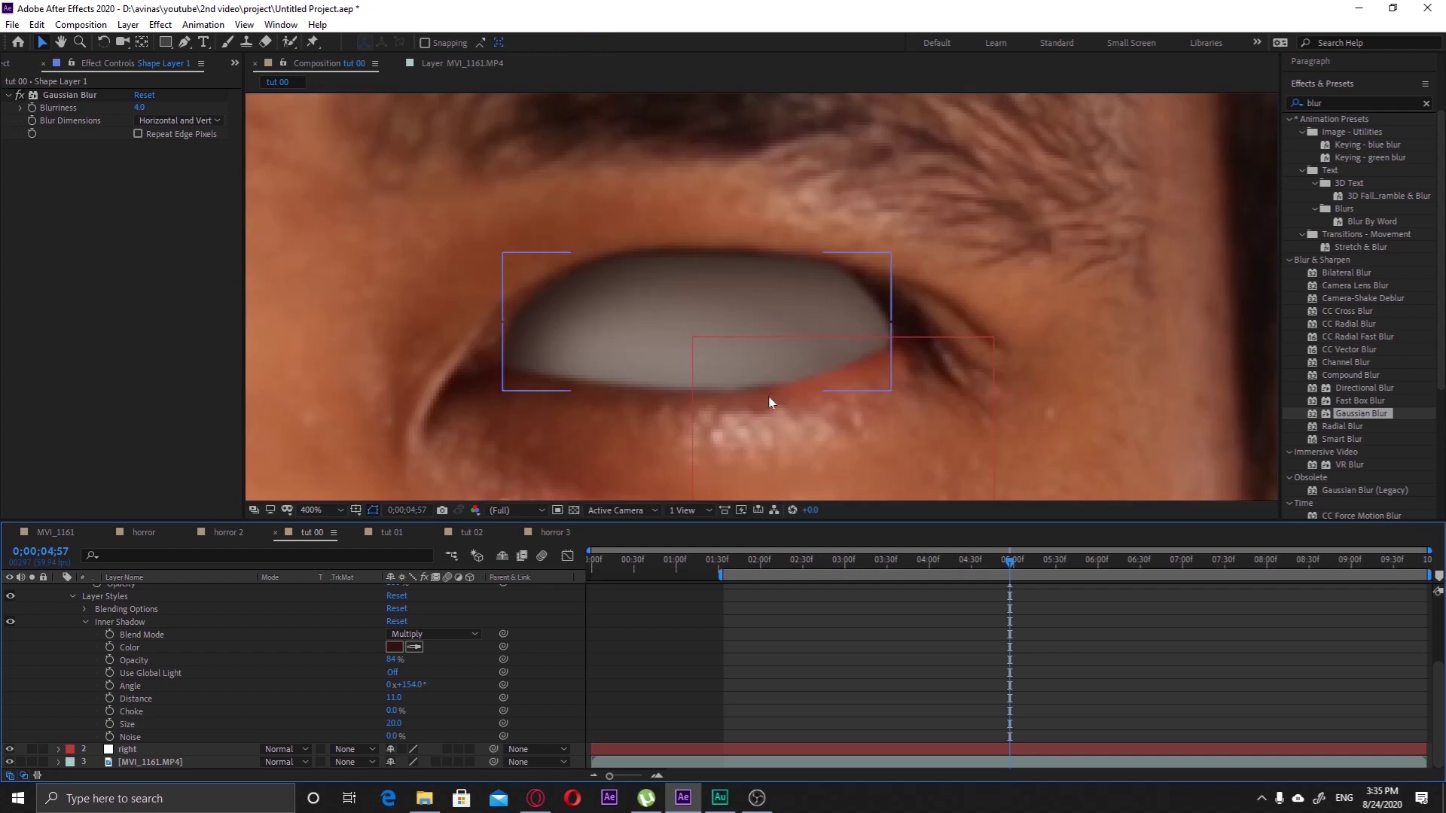
Collapse the Inner Shadow settings and add a Bevel and Emboss layer style to Shape Layer 1
{"action": "left_click", "coordinate": [86, 625]}
{"action": "left_click", "coordinate": [117, 593]}
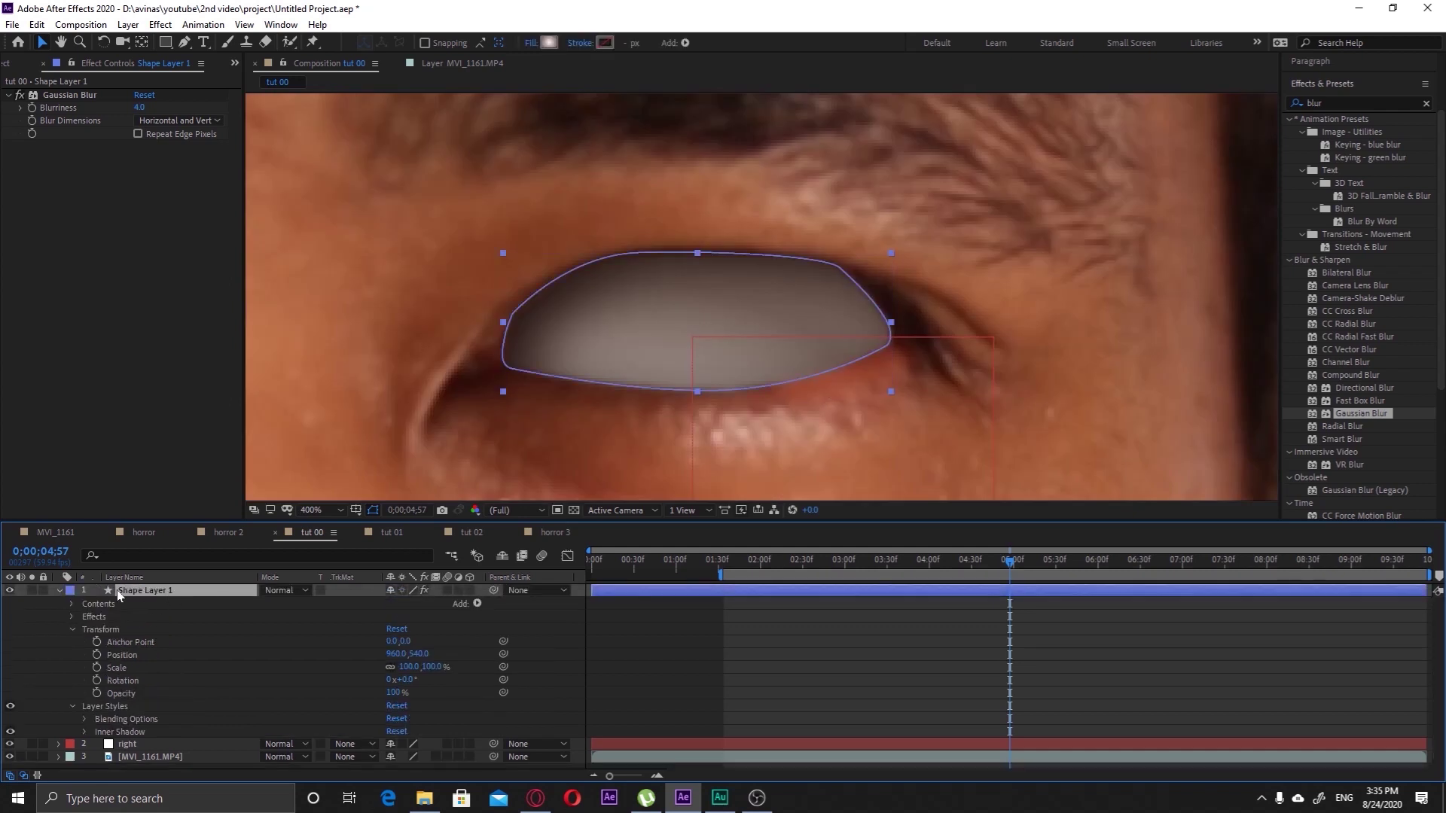
{"action": "right_click", "coordinate": [134, 591]}
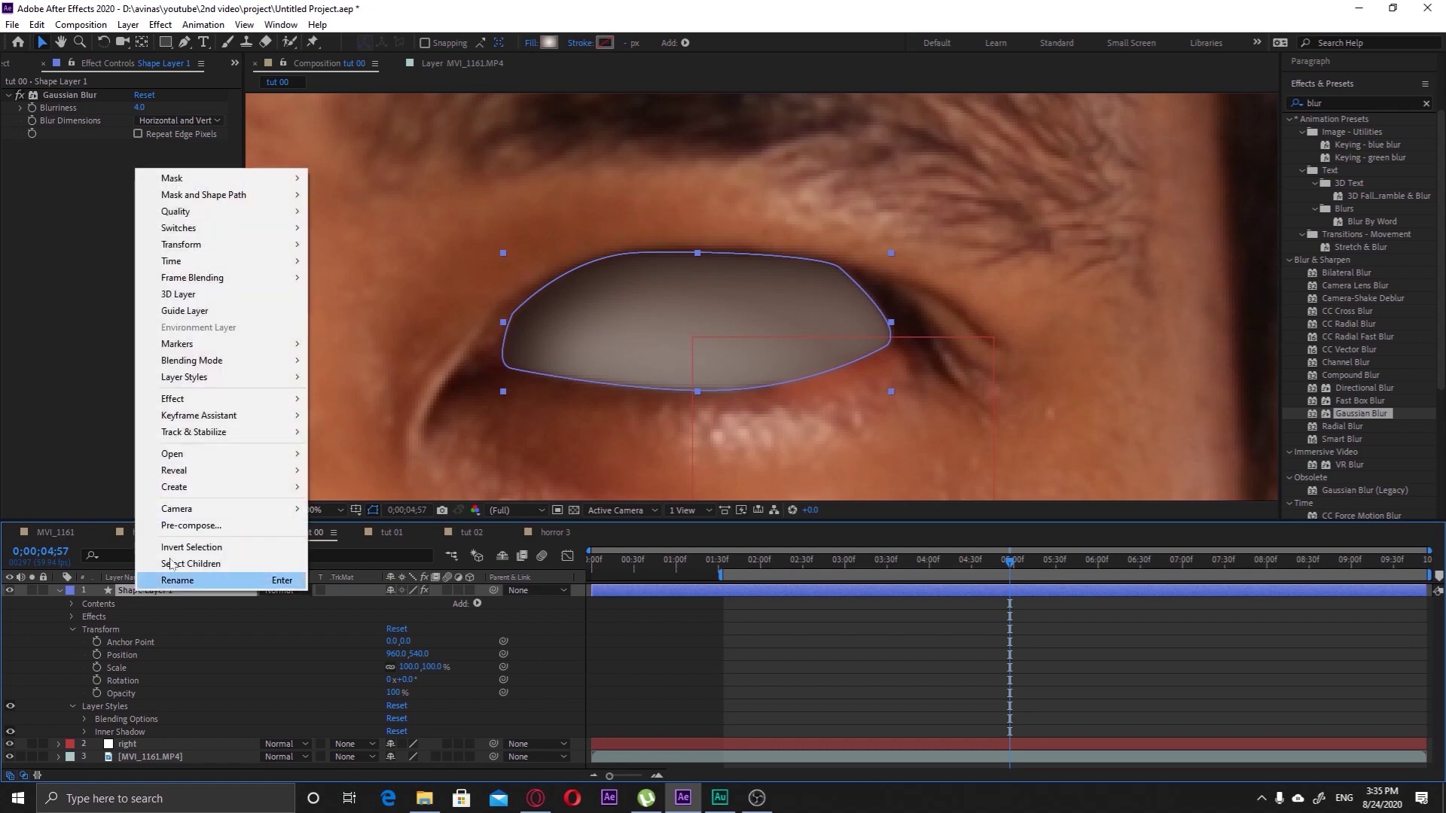
{"action": "mouse_move", "coordinate": [281, 380]}
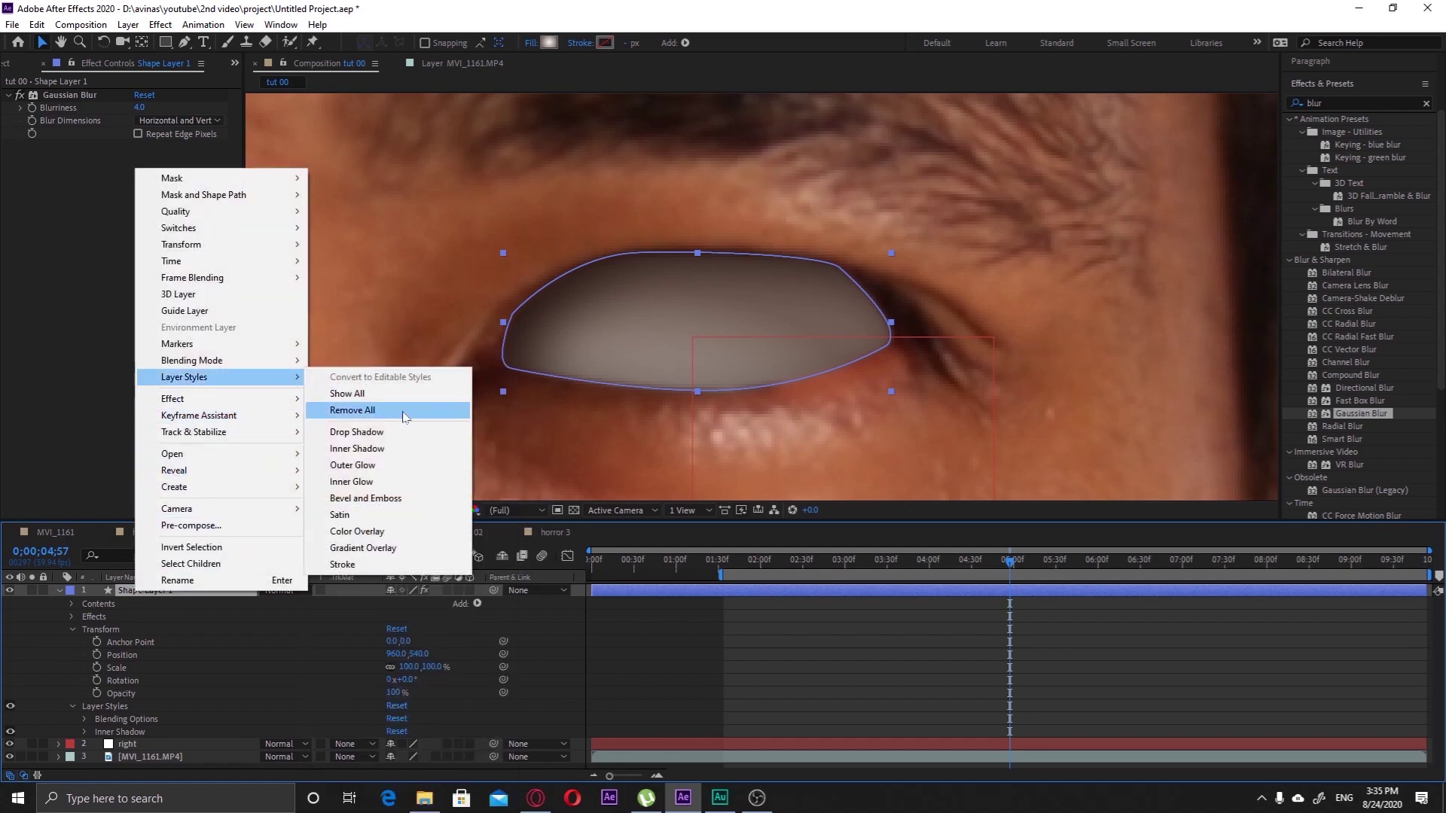
{"action": "left_click", "coordinate": [367, 499]}
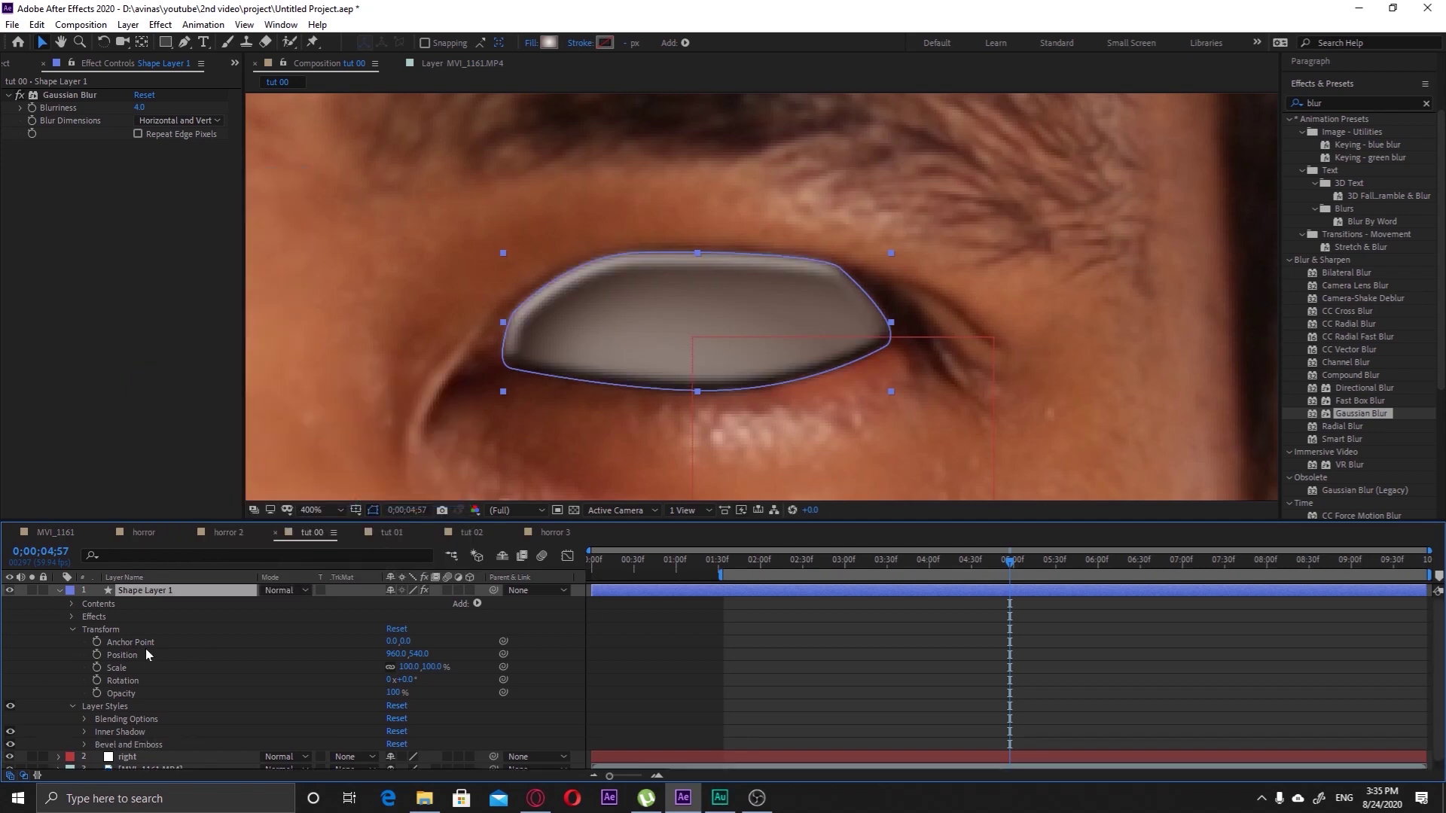
Set the Bevel and Emboss Depth to 224%, Size to 58, Angle to 1x+12° and Altitude to 66° for a rounded eyeball highlight
{"action": "scroll", "coordinate": [78, 683], "scroll_direction": "down", "scroll_amount": 1}
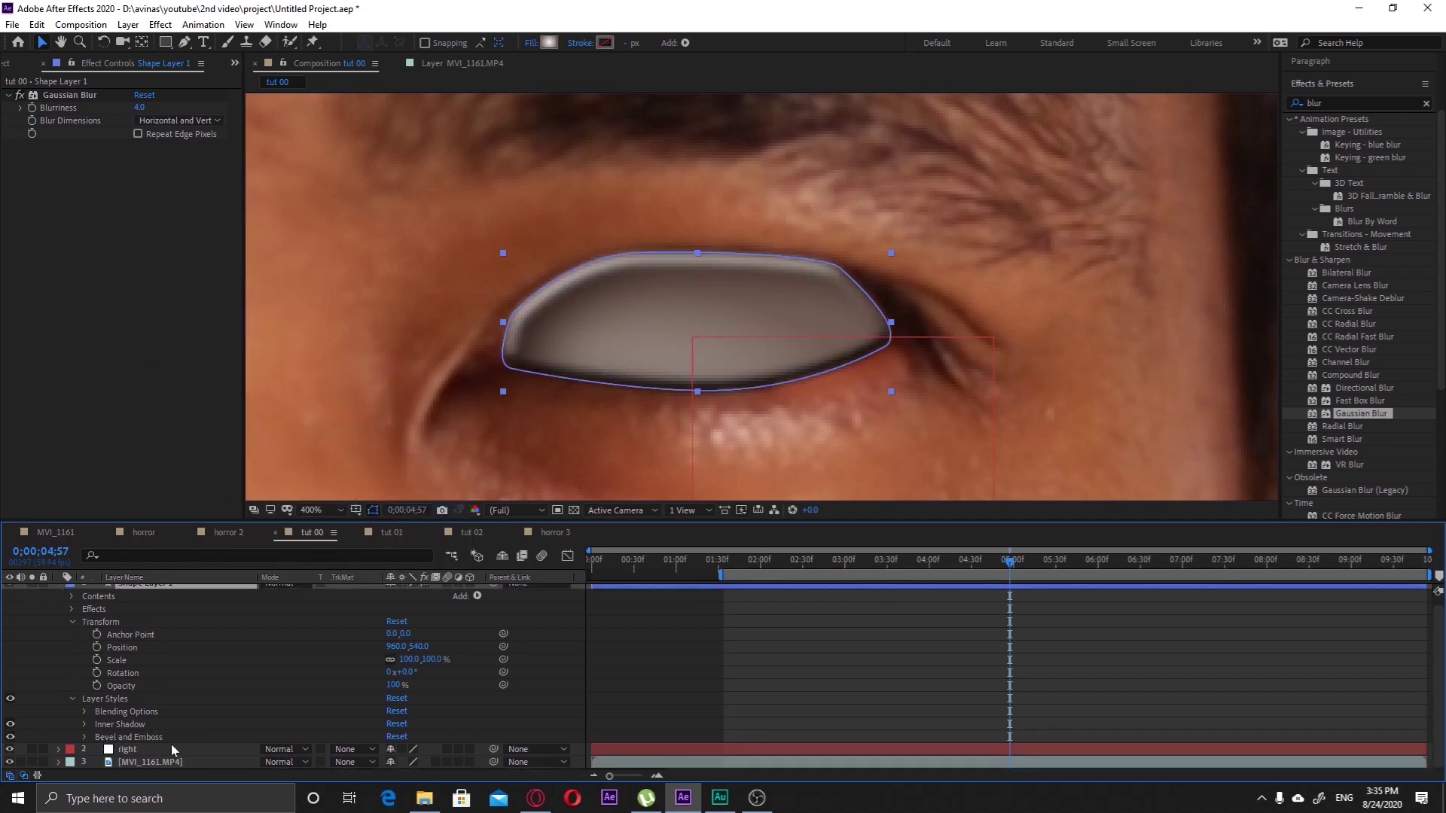
{"action": "left_click", "coordinate": [84, 744]}
{"action": "left_click", "coordinate": [84, 739]}
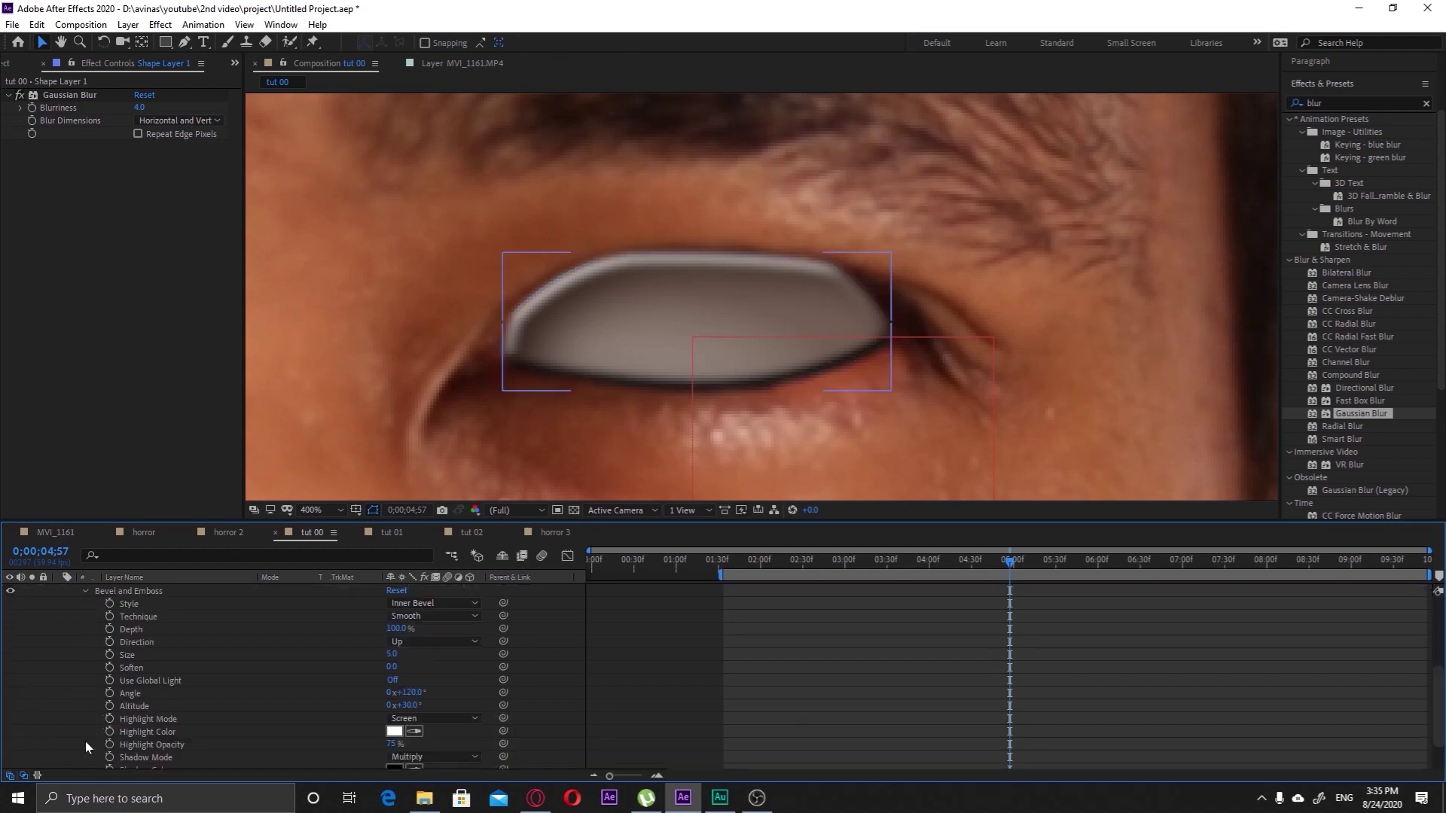
{"action": "scroll", "coordinate": [85, 740], "scroll_direction": "down", "scroll_amount": 2}
{"action": "scroll", "coordinate": [147, 659], "scroll_direction": "up", "scroll_amount": 1}
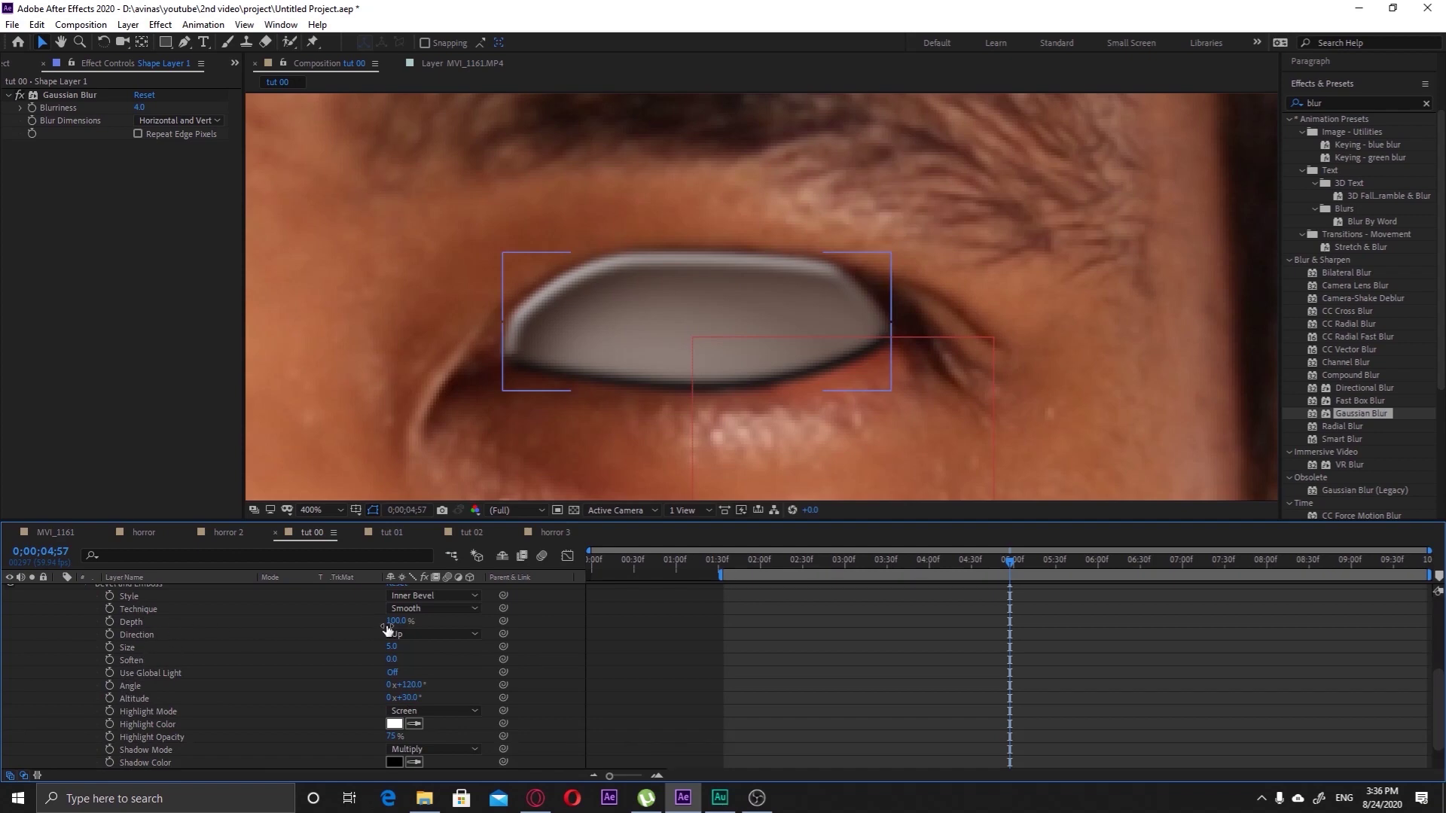
{"action": "left_click_drag", "start_coordinate": [387, 630], "coordinate": [474, 613]}
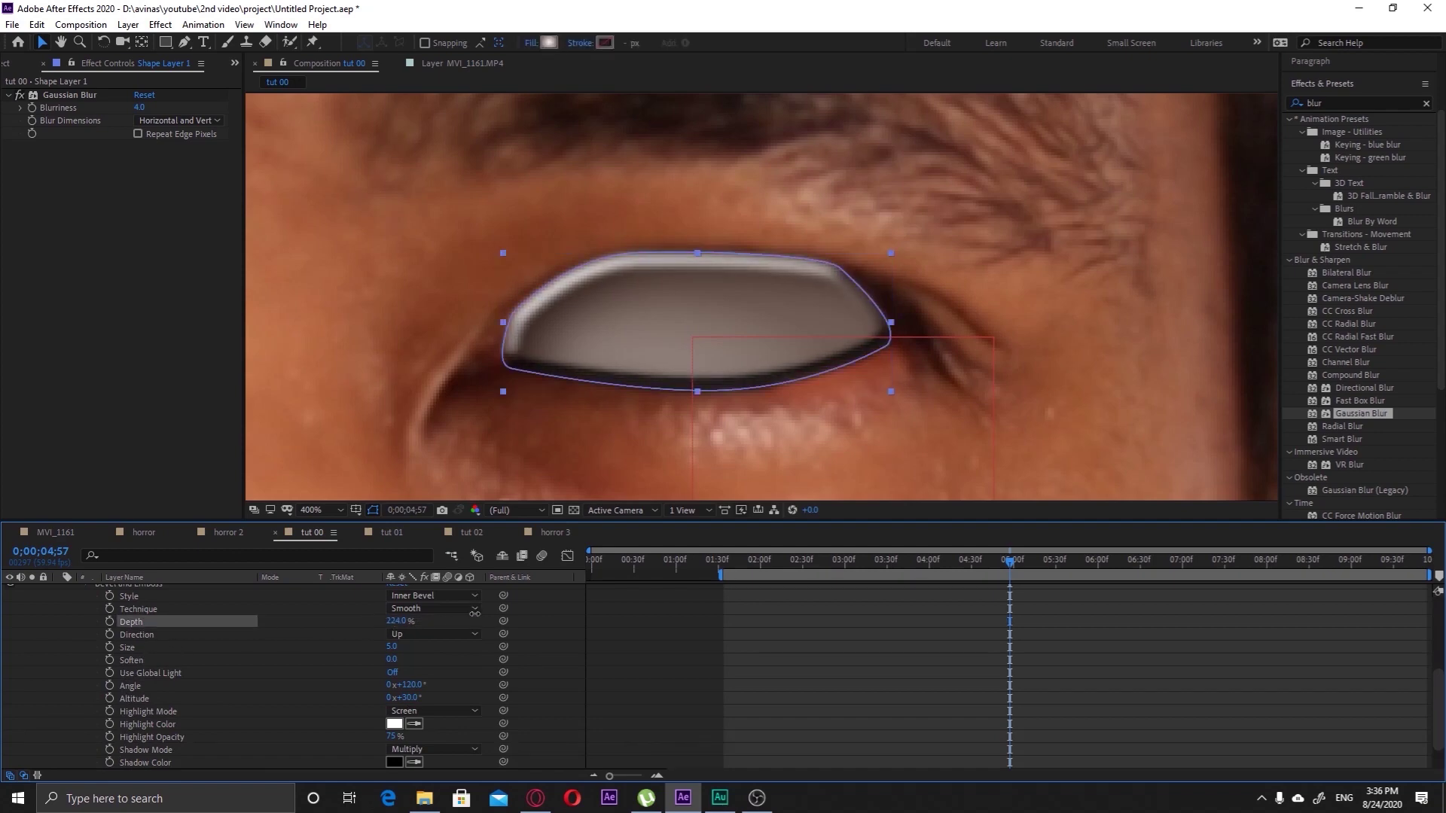
{"action": "left_click_drag", "start_coordinate": [391, 646], "coordinate": [604, 680]}
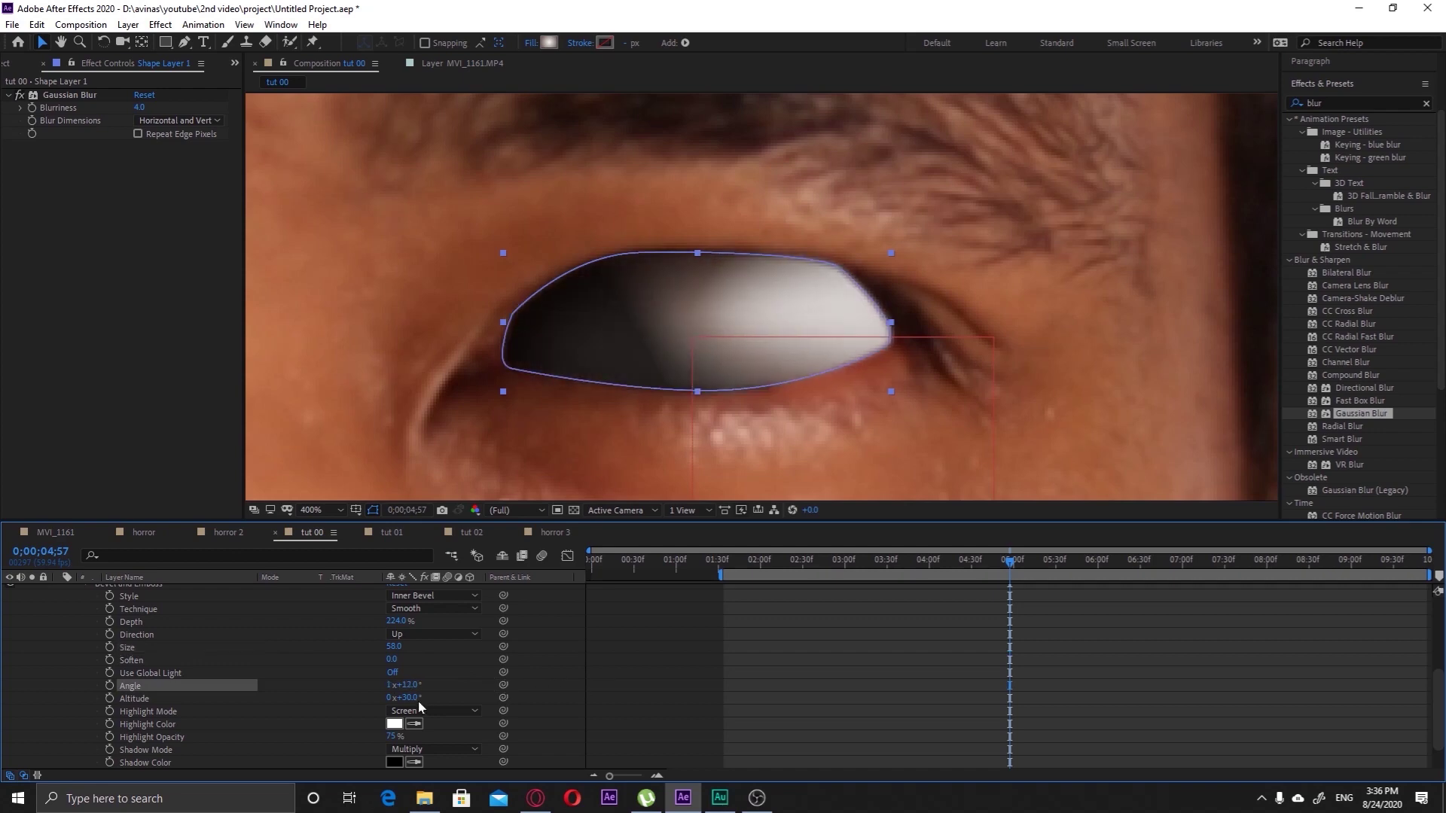
{"action": "mouse_move", "coordinate": [411, 698]}
{"action": "left_mouse_down"}
{"action": "mouse_move", "coordinate": [448, 692]}
{"action": "mouse_move", "coordinate": [435, 697]}
{"action": "left_mouse_up"}
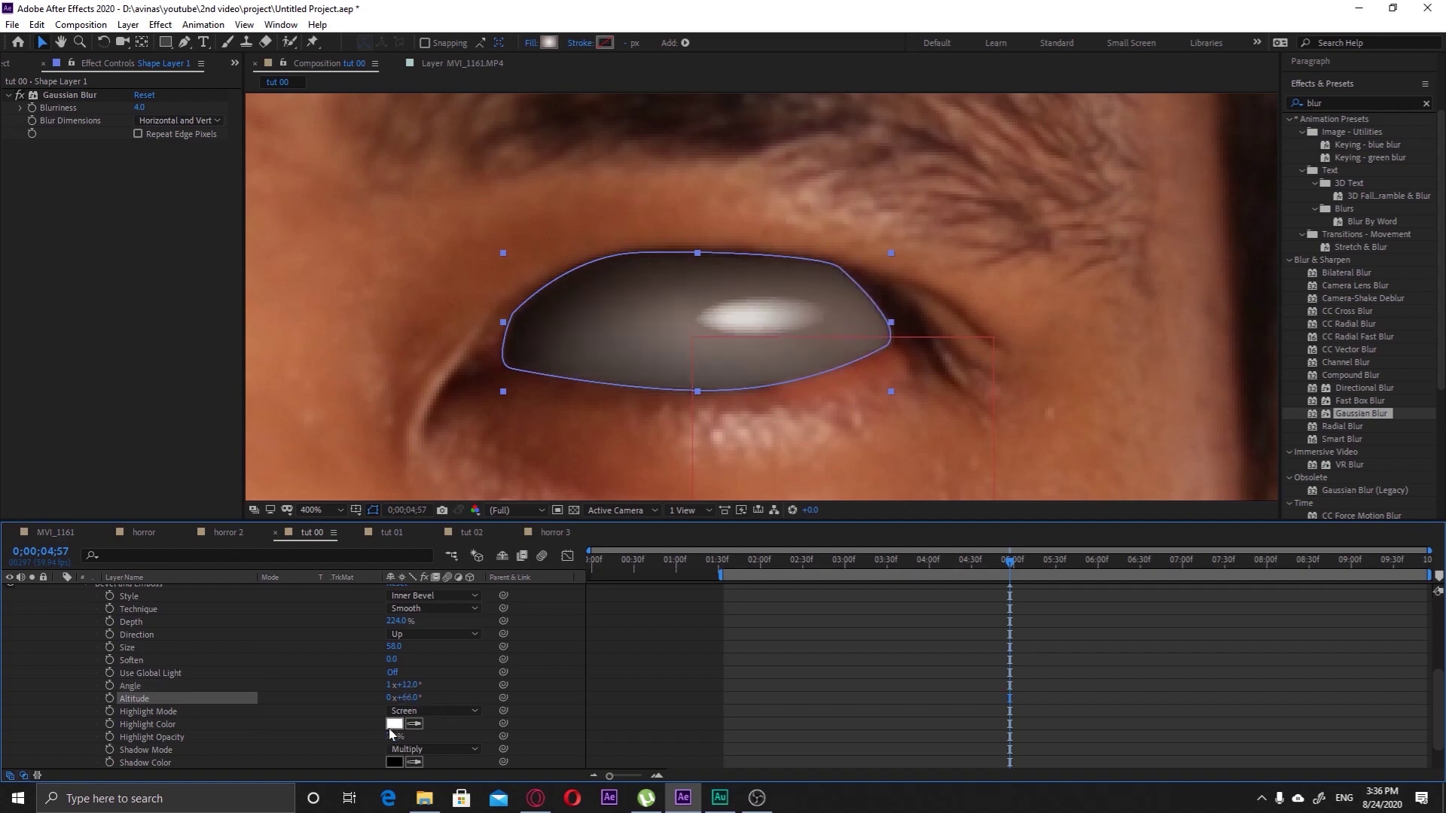
Sample the dark skin at the eye's inner corner as the Bevel and Emboss Shadow Color and the eye's bright spot as its Highlight Color
{"action": "scroll", "coordinate": [390, 744], "scroll_direction": "down", "scroll_amount": 1}
{"action": "left_click", "coordinate": [414, 723]}
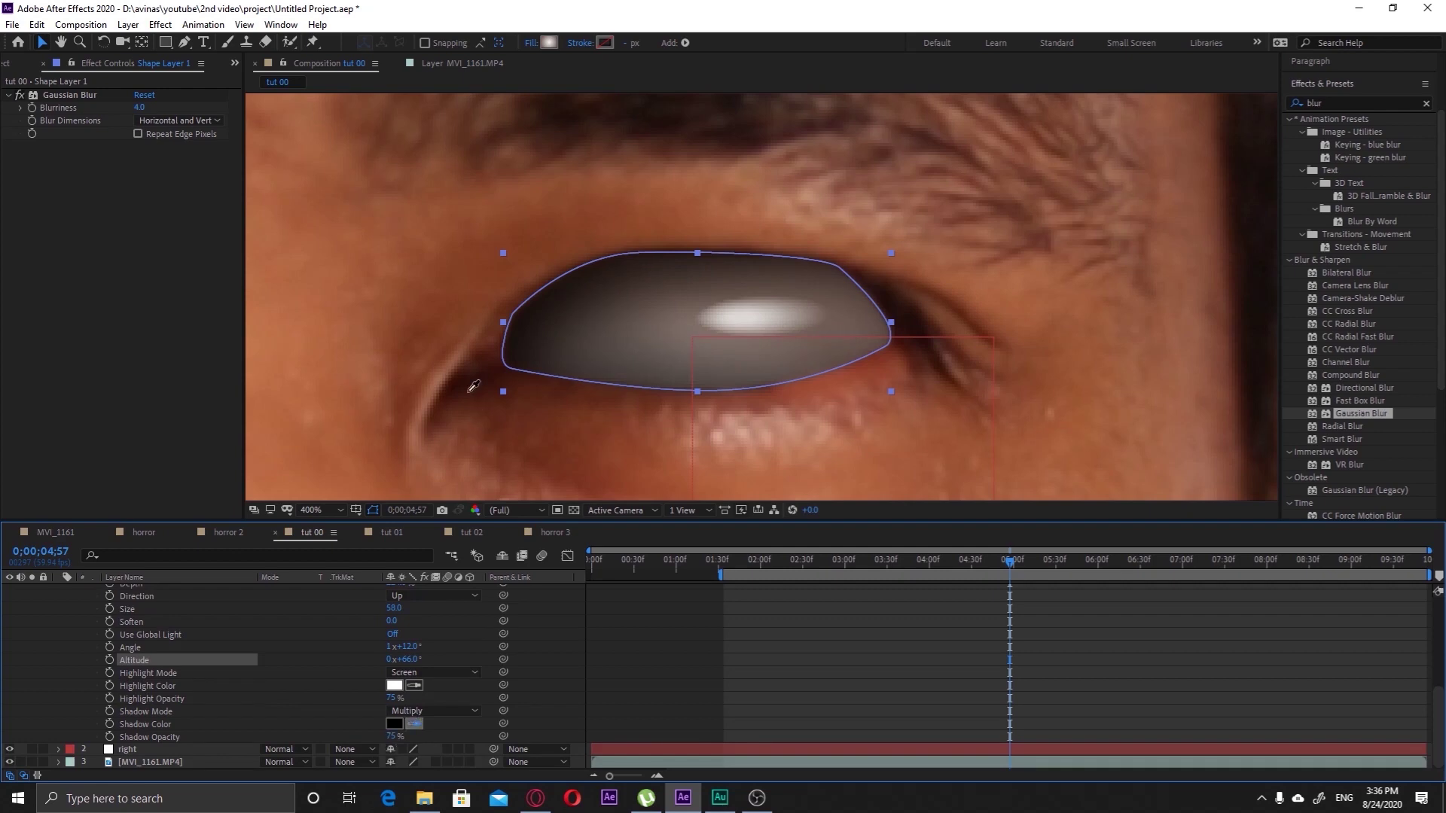
{"action": "left_click", "coordinate": [456, 436]}
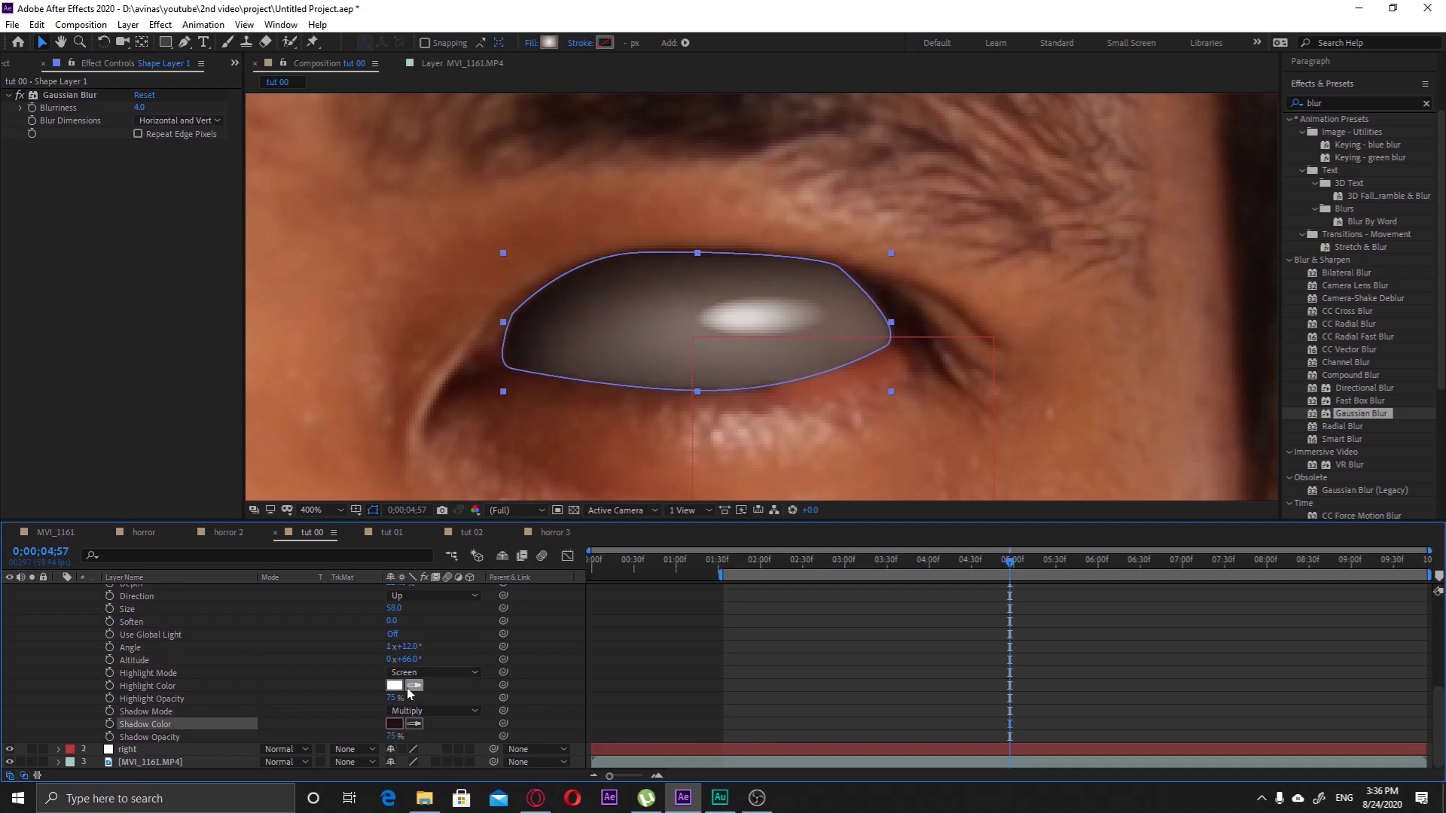
{"action": "left_click", "coordinate": [410, 688]}
{"action": "left_click", "coordinate": [789, 311]}
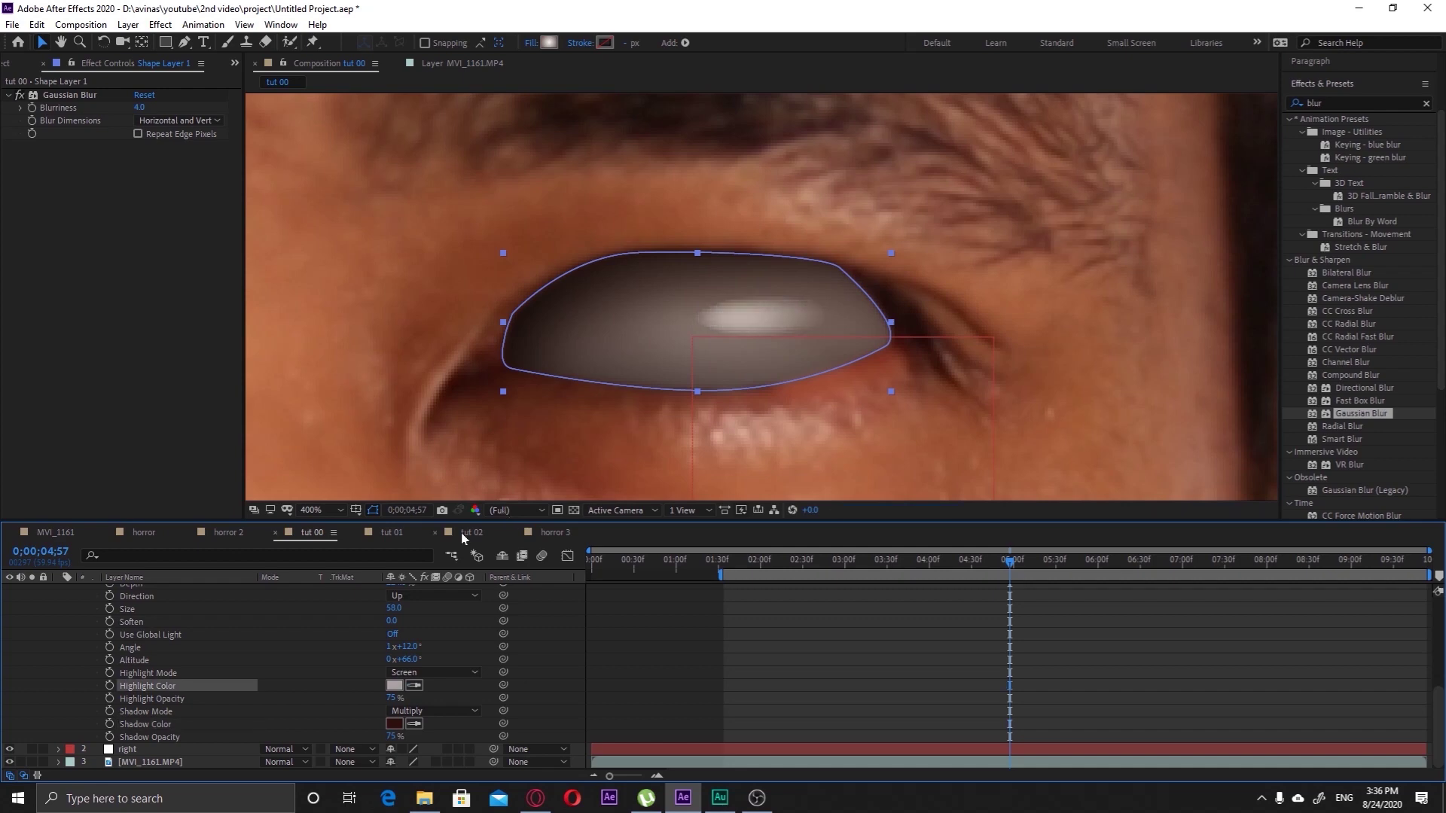
Examine how the shaded blank eye blends with the surrounding skin, both across the whole face and close up
{"action": "key", "text": "comma"}
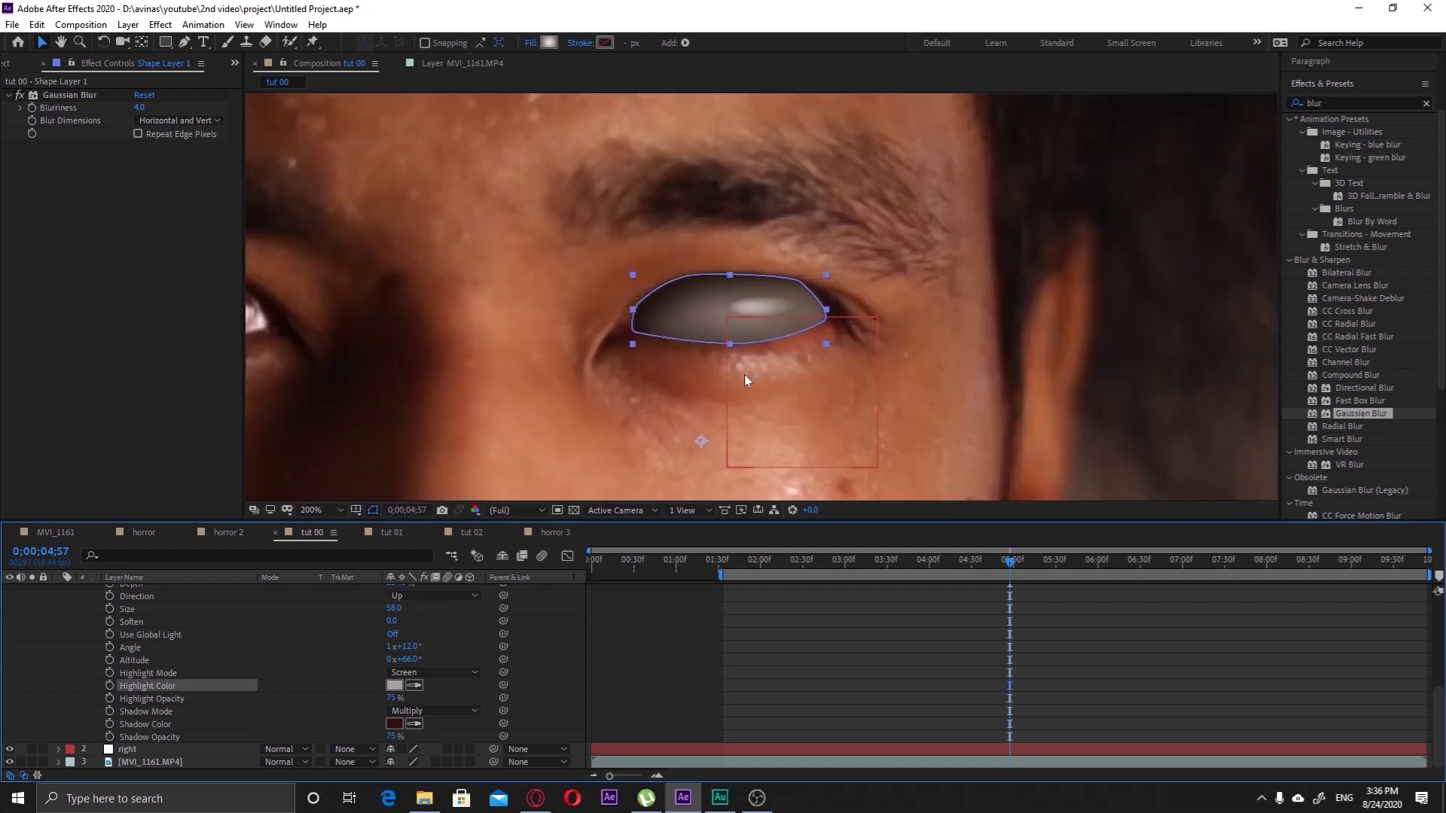
{"action": "key", "text": "period"}
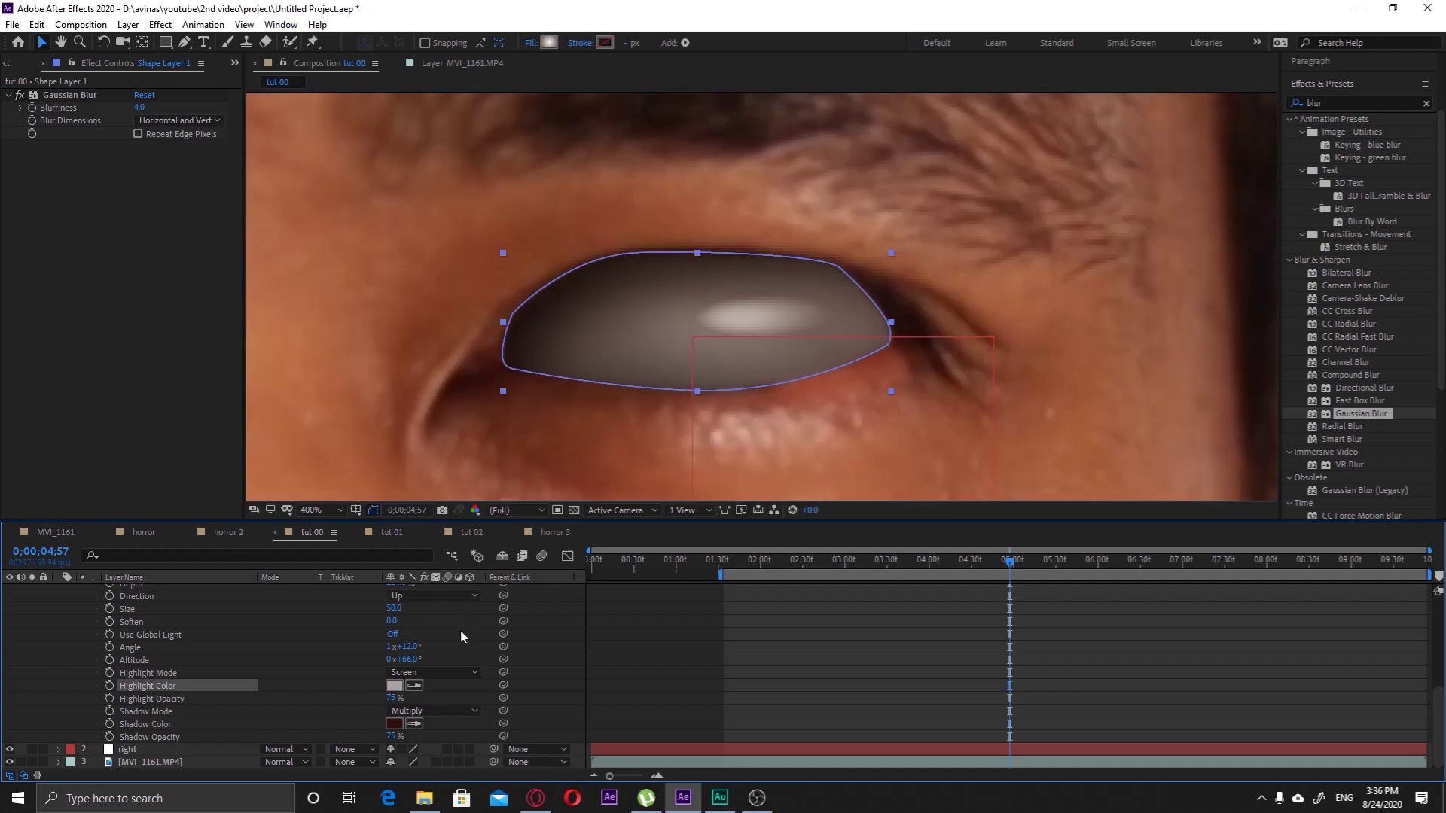
{"action": "key", "text": "comma"}
{"action": "key", "text": "comma"}
{"action": "key", "text": "comma"}
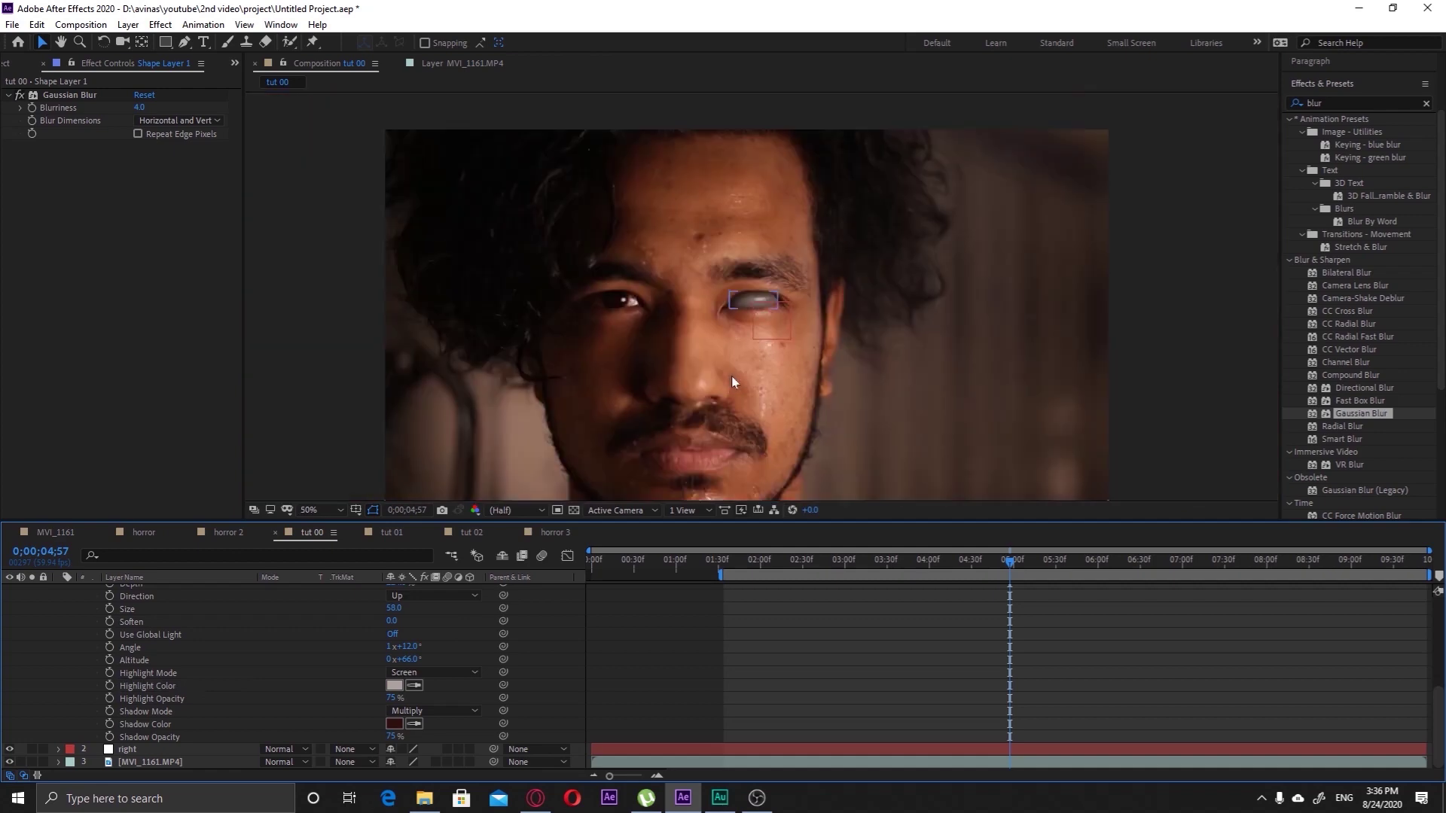
{"action": "key", "text": "period"}
{"action": "key", "text": "period"}
{"action": "key", "text": "period"}
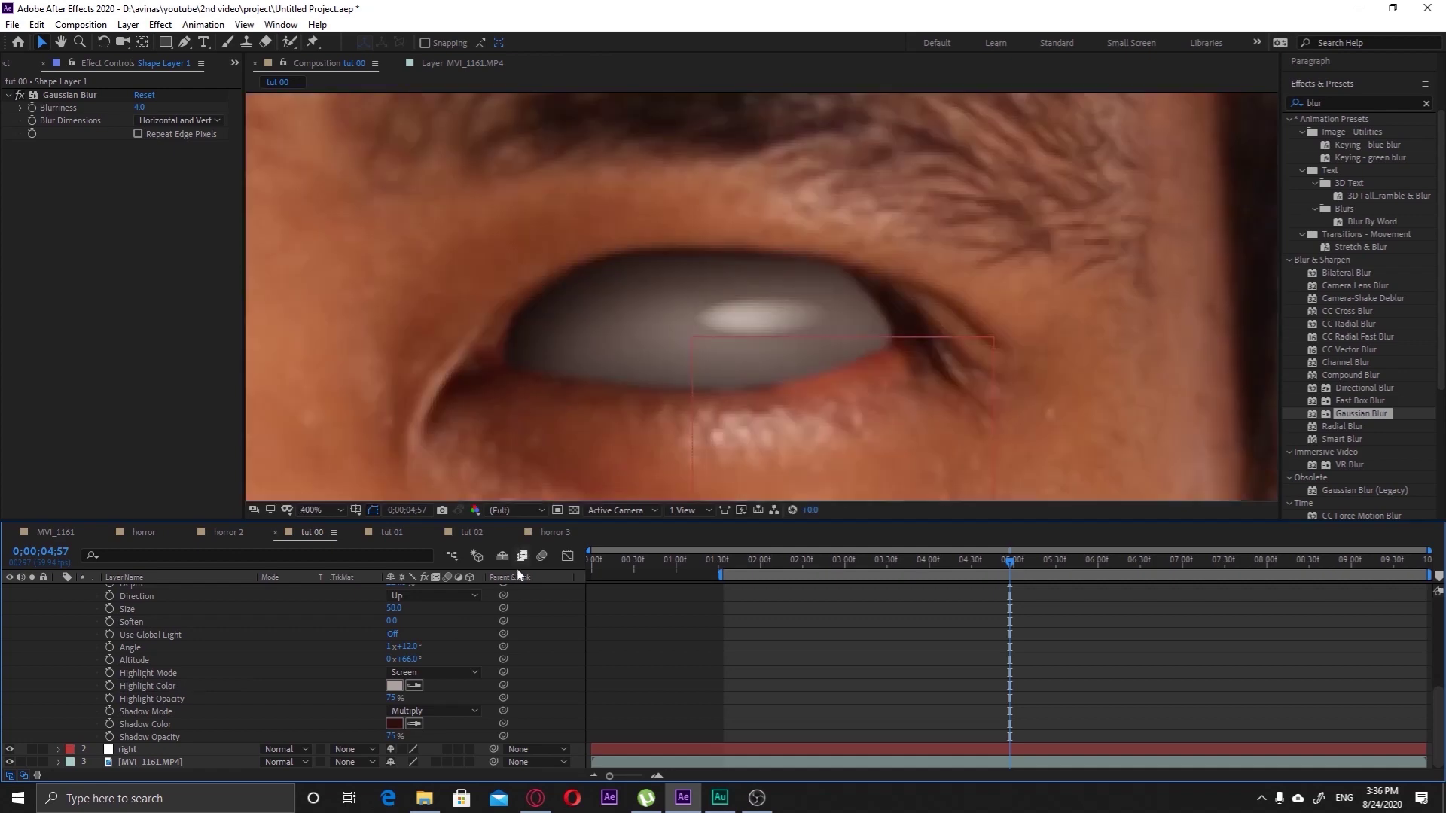
Raise Shape Layer 1's Gaussian Blur Blurriness to 8.0
{"action": "scroll", "coordinate": [238, 684], "scroll_direction": "up", "scroll_amount": 6}
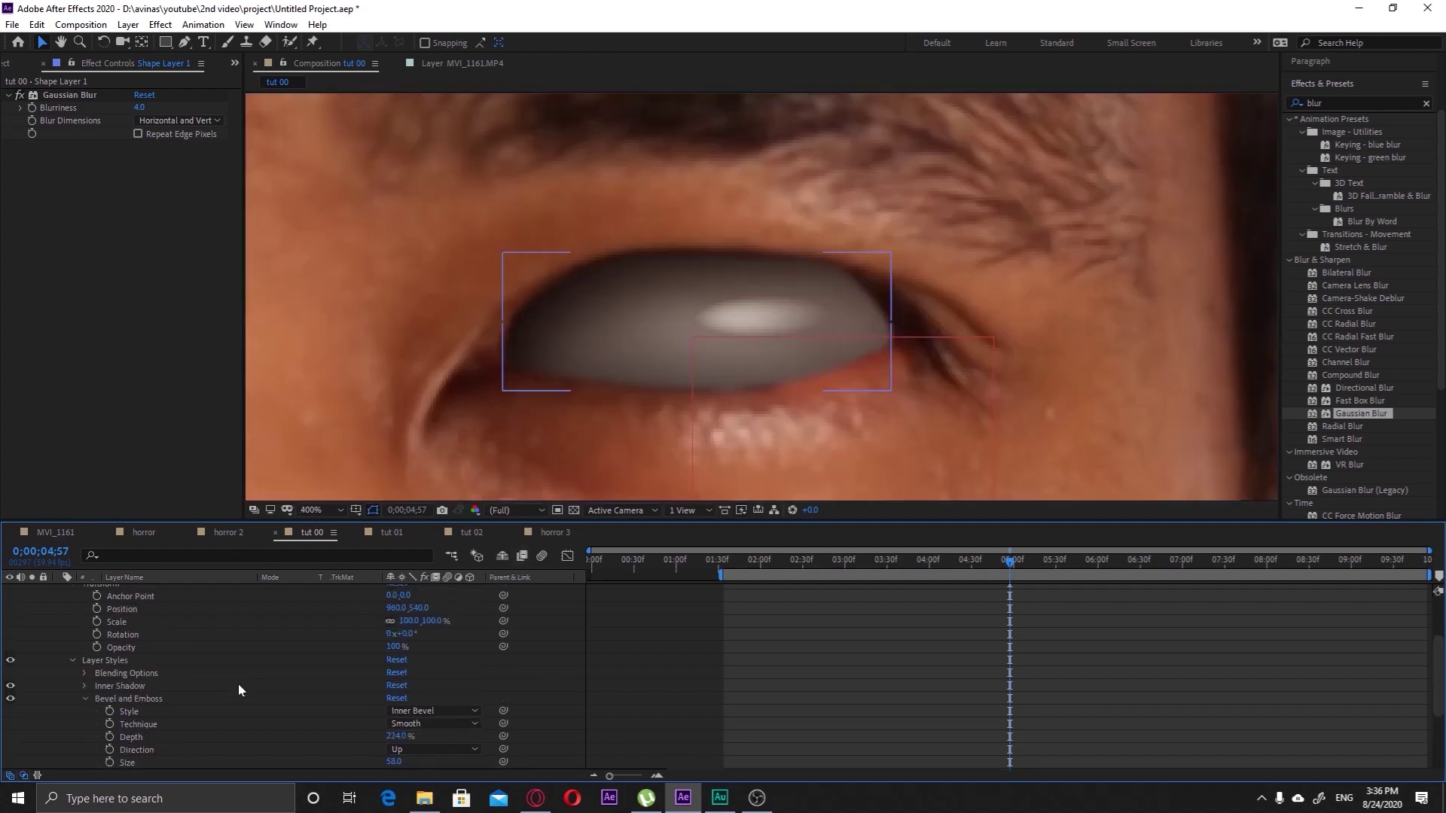
{"action": "left_click", "coordinate": [158, 589]}
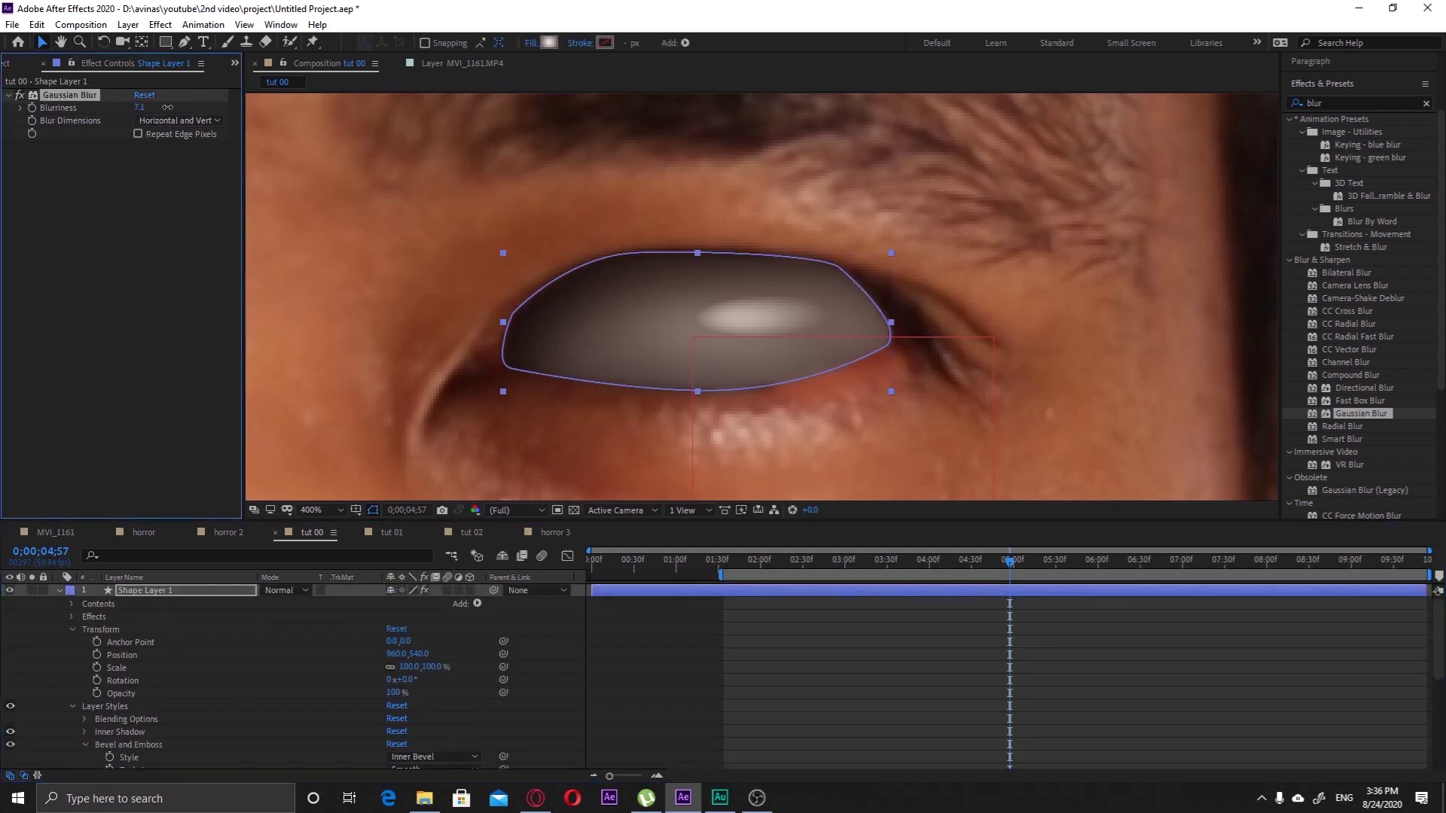
{"action": "left_click_drag", "start_coordinate": [140, 108], "coordinate": [200, 104]}
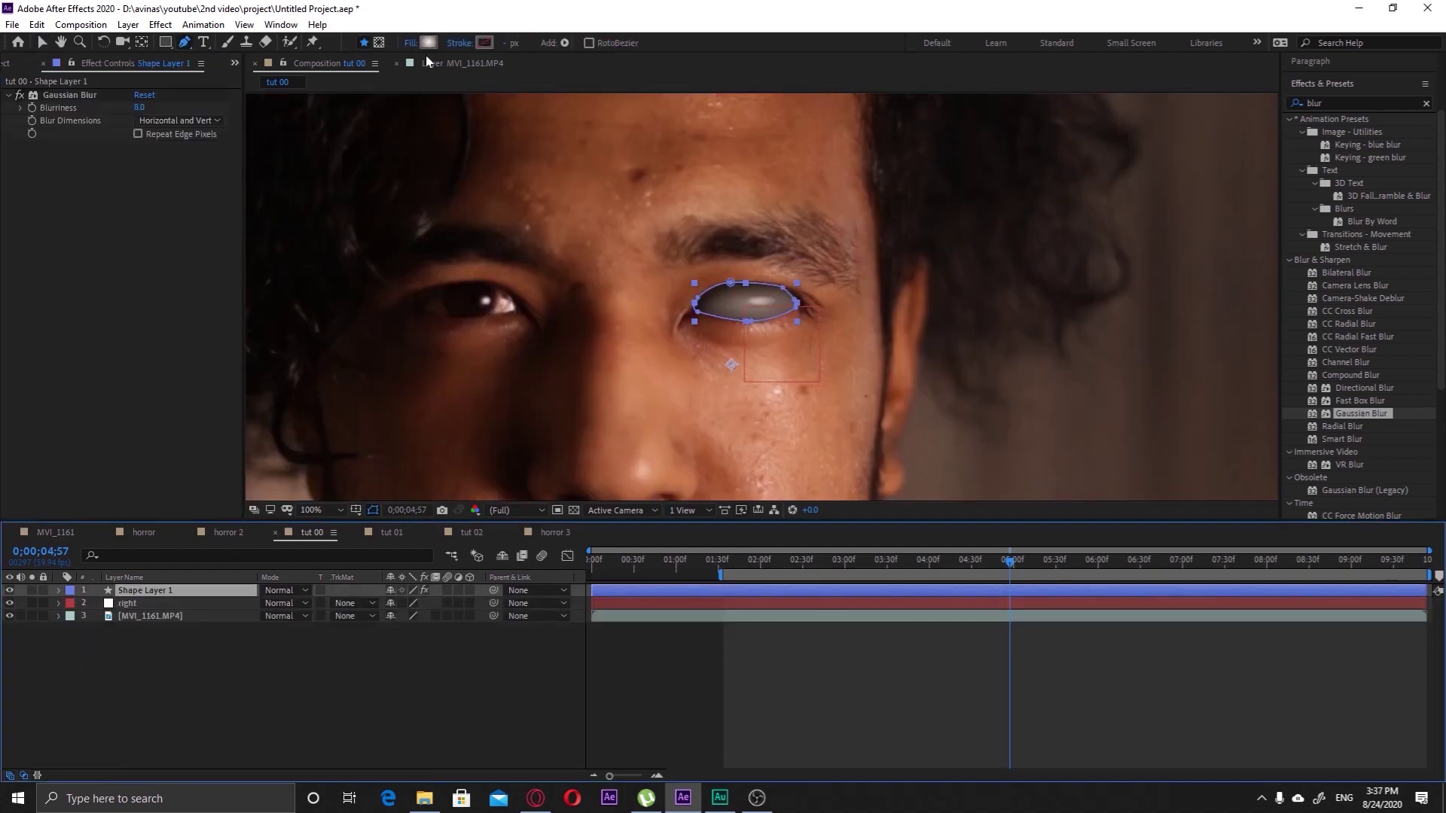
Lighten the end color of the shape's radial gradient fill to B39E95 and check the eye with the layer deselected
{"action": "left_click", "coordinate": [428, 42]}
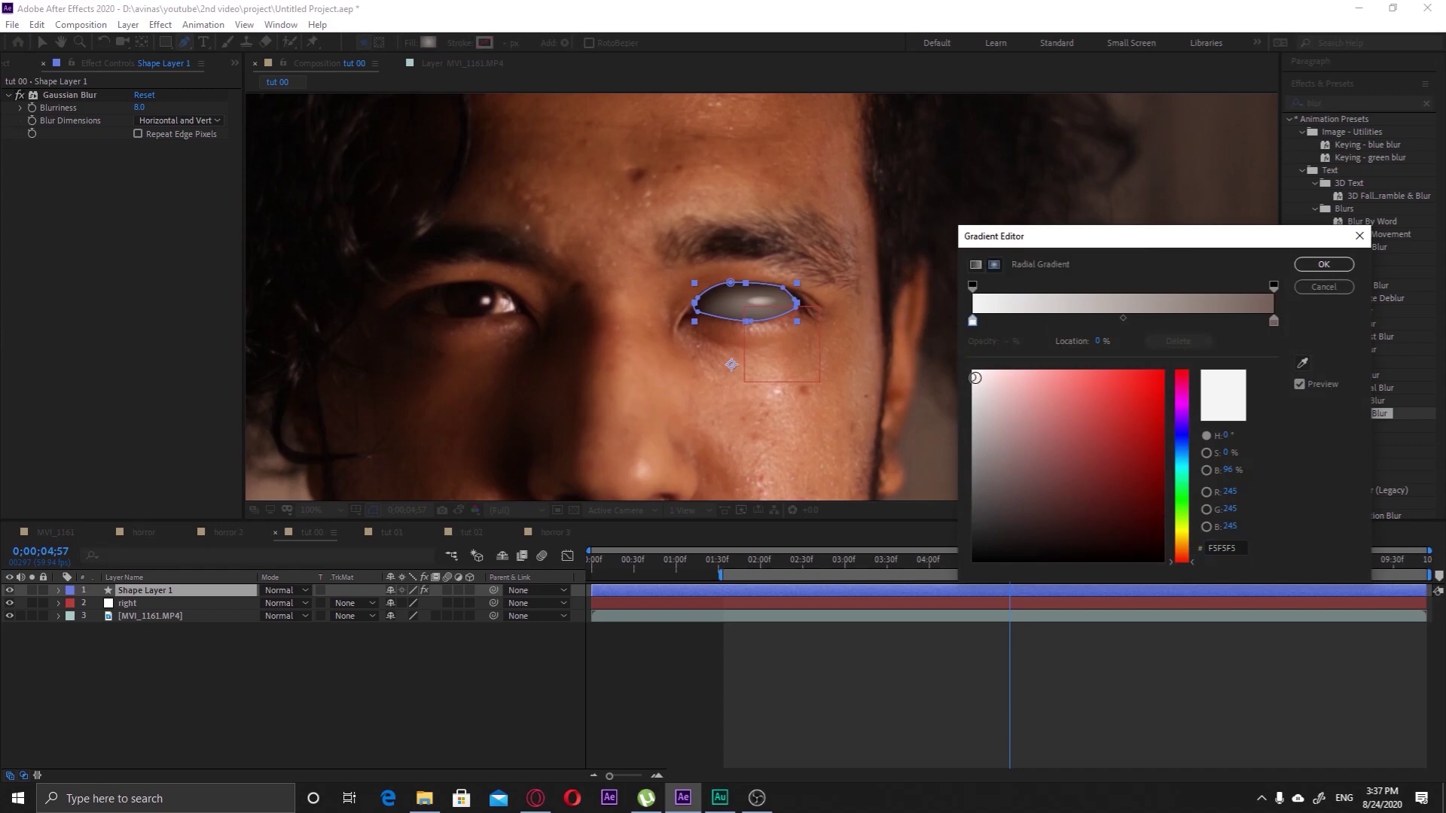
{"action": "left_click", "coordinate": [1274, 320]}
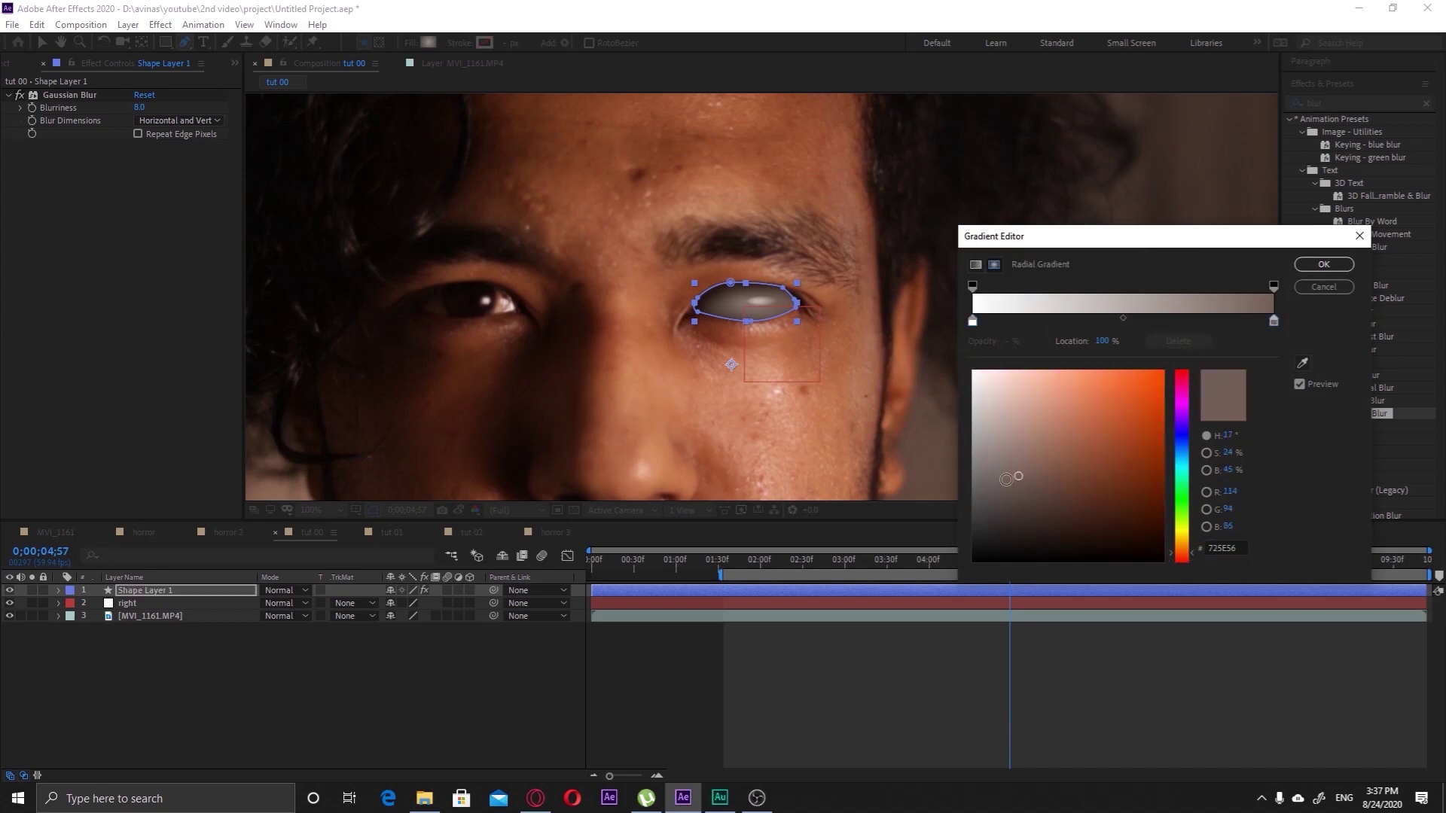
{"action": "mouse_move", "coordinate": [1018, 476]}
{"action": "left_mouse_down"}
{"action": "mouse_move", "coordinate": [967, 462]}
{"action": "mouse_move", "coordinate": [1004, 427]}
{"action": "left_mouse_up"}
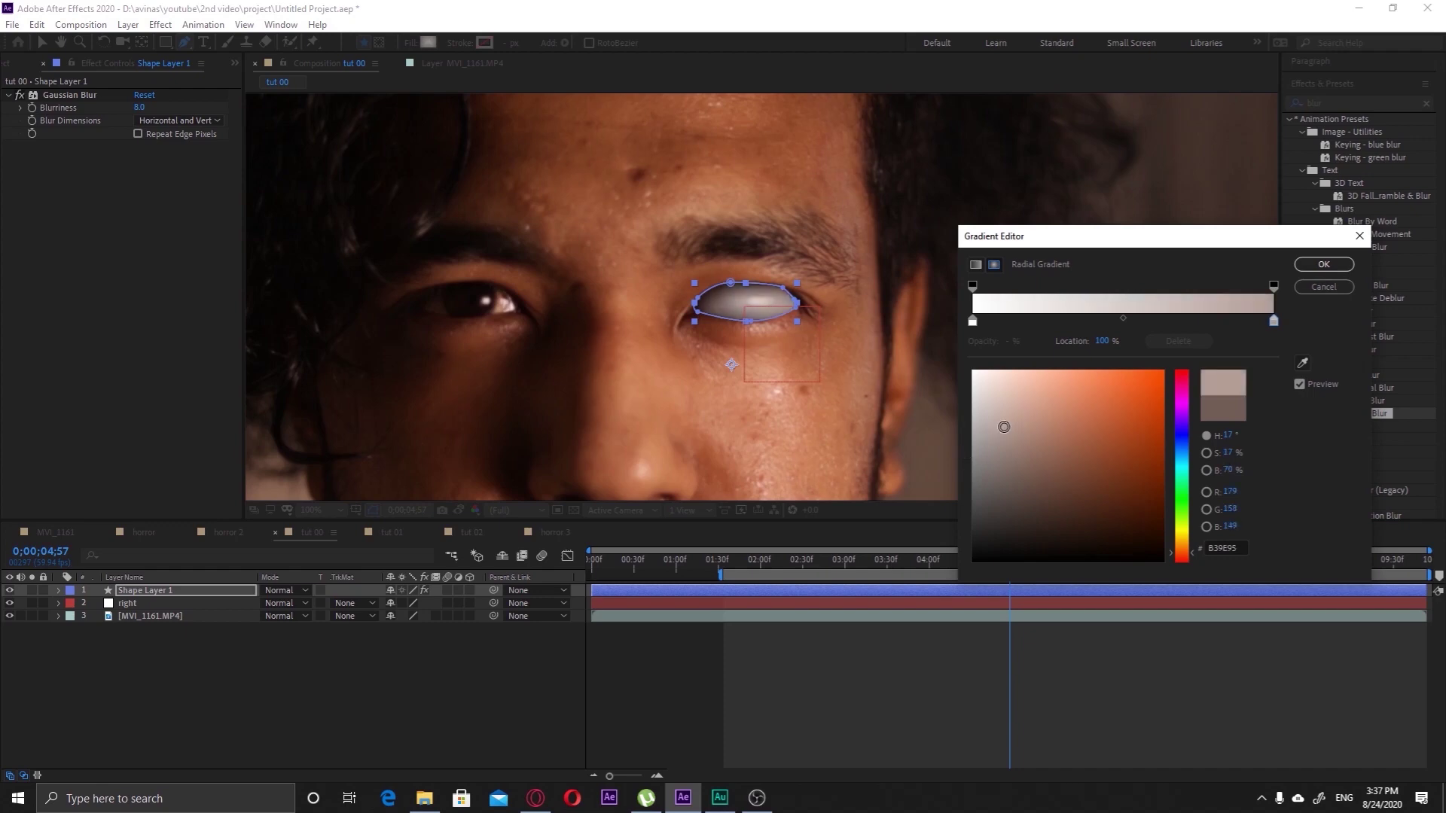
{"action": "left_click", "coordinate": [1323, 265]}
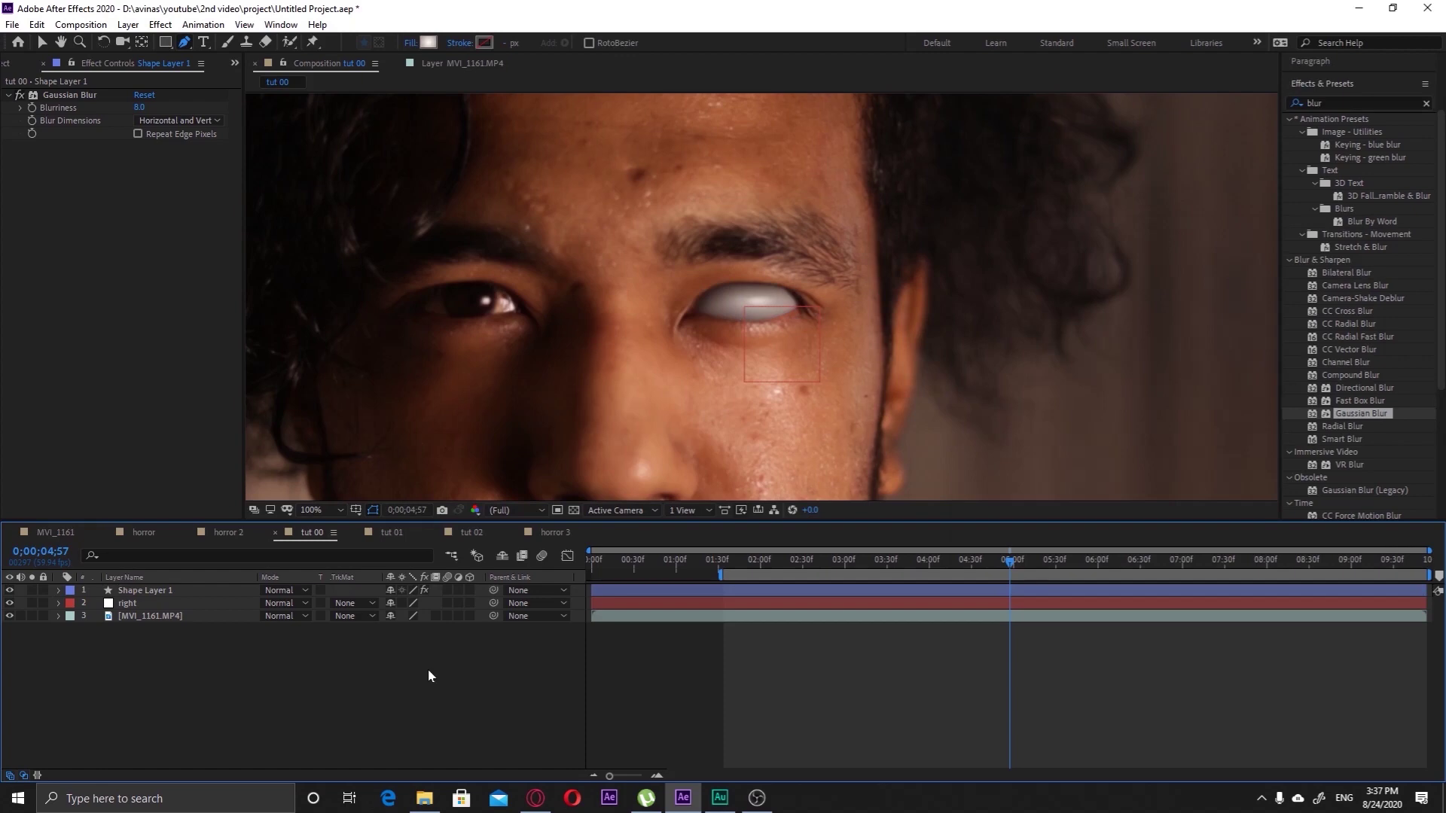
{"action": "left_click", "coordinate": [162, 591]}
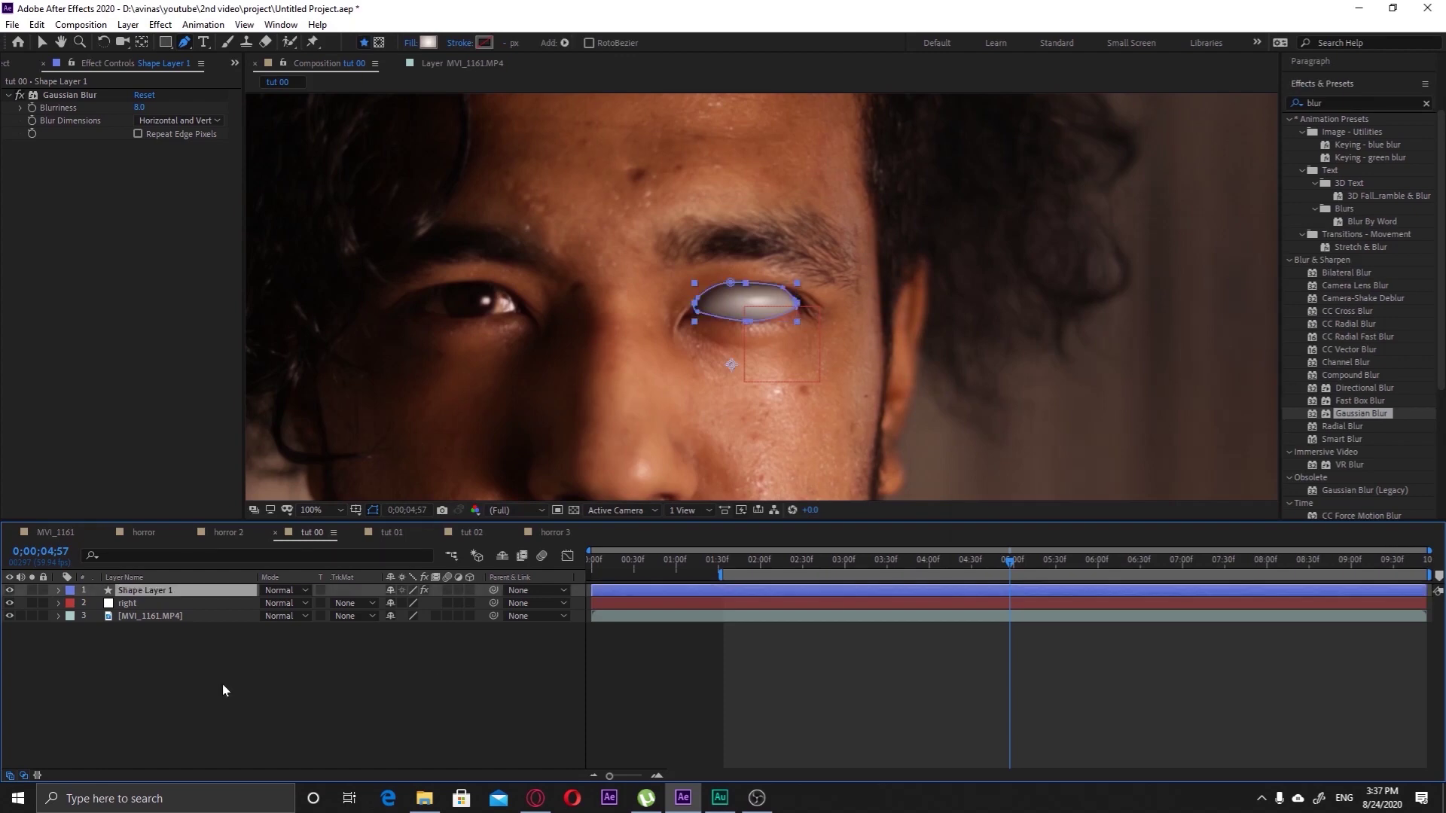
{"action": "left_click", "coordinate": [222, 684]}
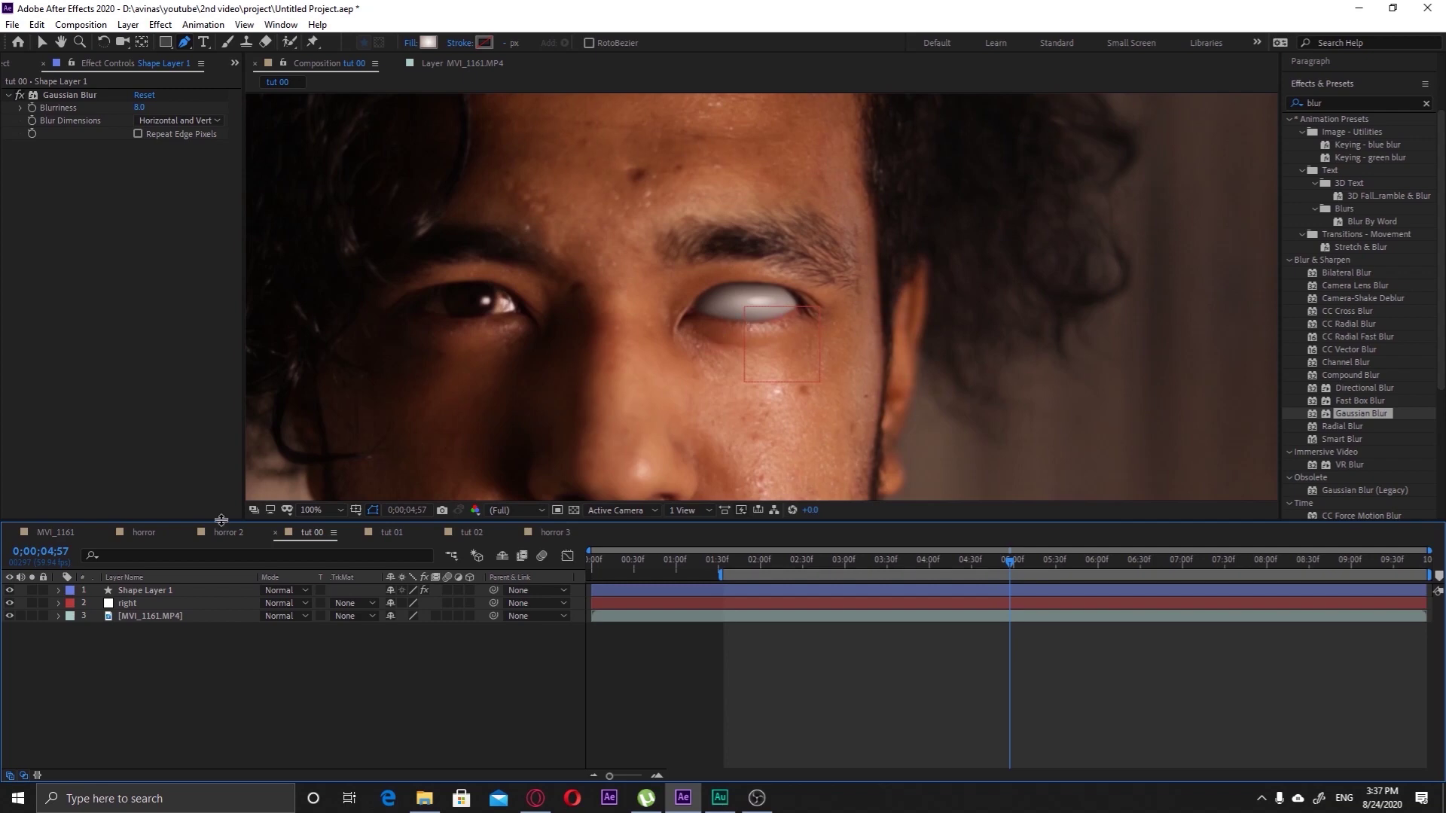
Parent Shape Layer 1 to the right null layer and go to 0;00;04;10 to check how the shape follows the eye
{"action": "left_click", "coordinate": [132, 614]}
{"action": "left_click", "coordinate": [132, 605]}
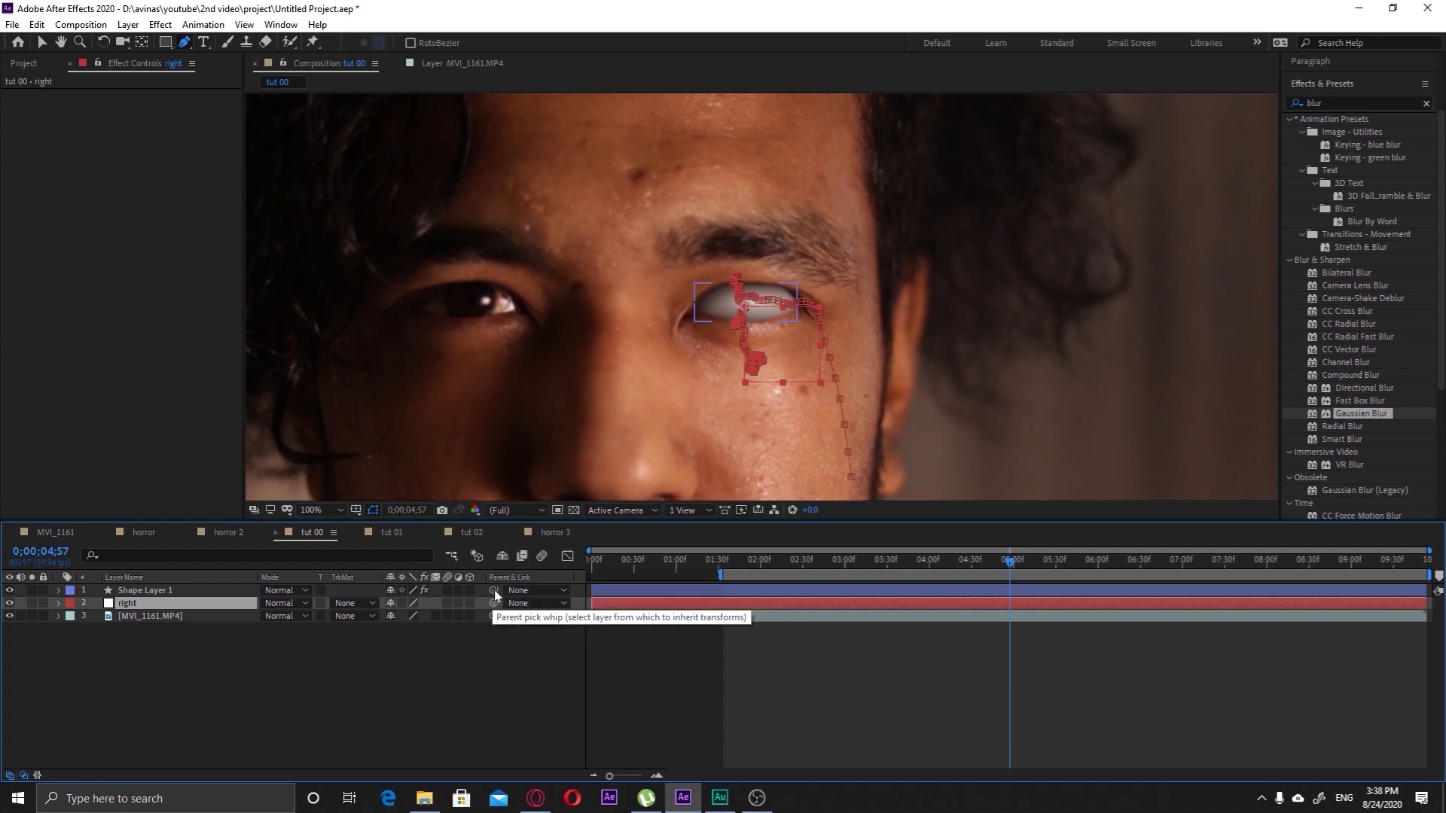
{"action": "left_click_drag", "start_coordinate": [494, 590], "coordinate": [133, 609]}
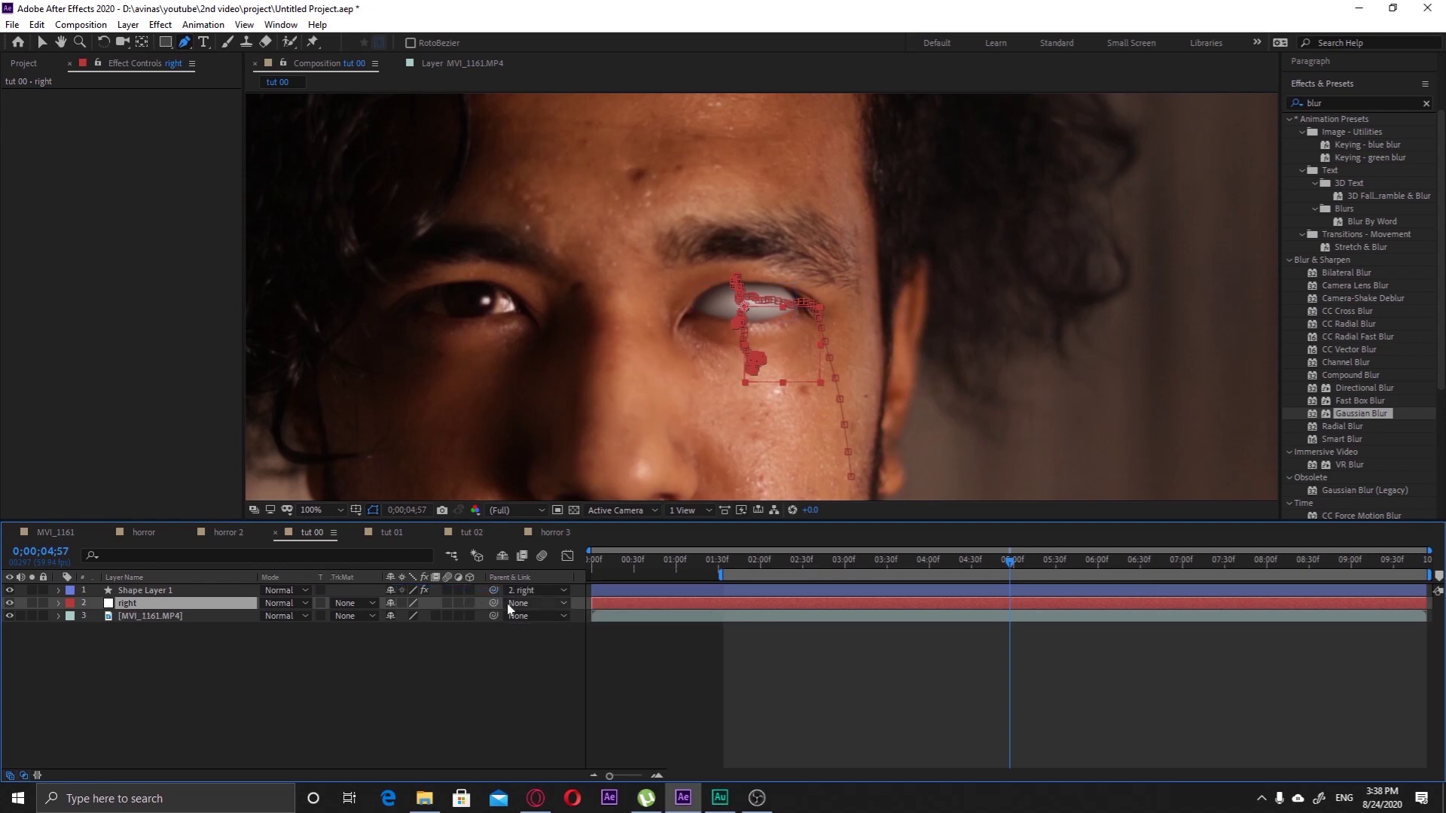
{"action": "left_click", "coordinate": [138, 592]}
{"action": "left_click", "coordinate": [131, 604]}
{"action": "left_click_drag", "start_coordinate": [1011, 566], "coordinate": [942, 601]}
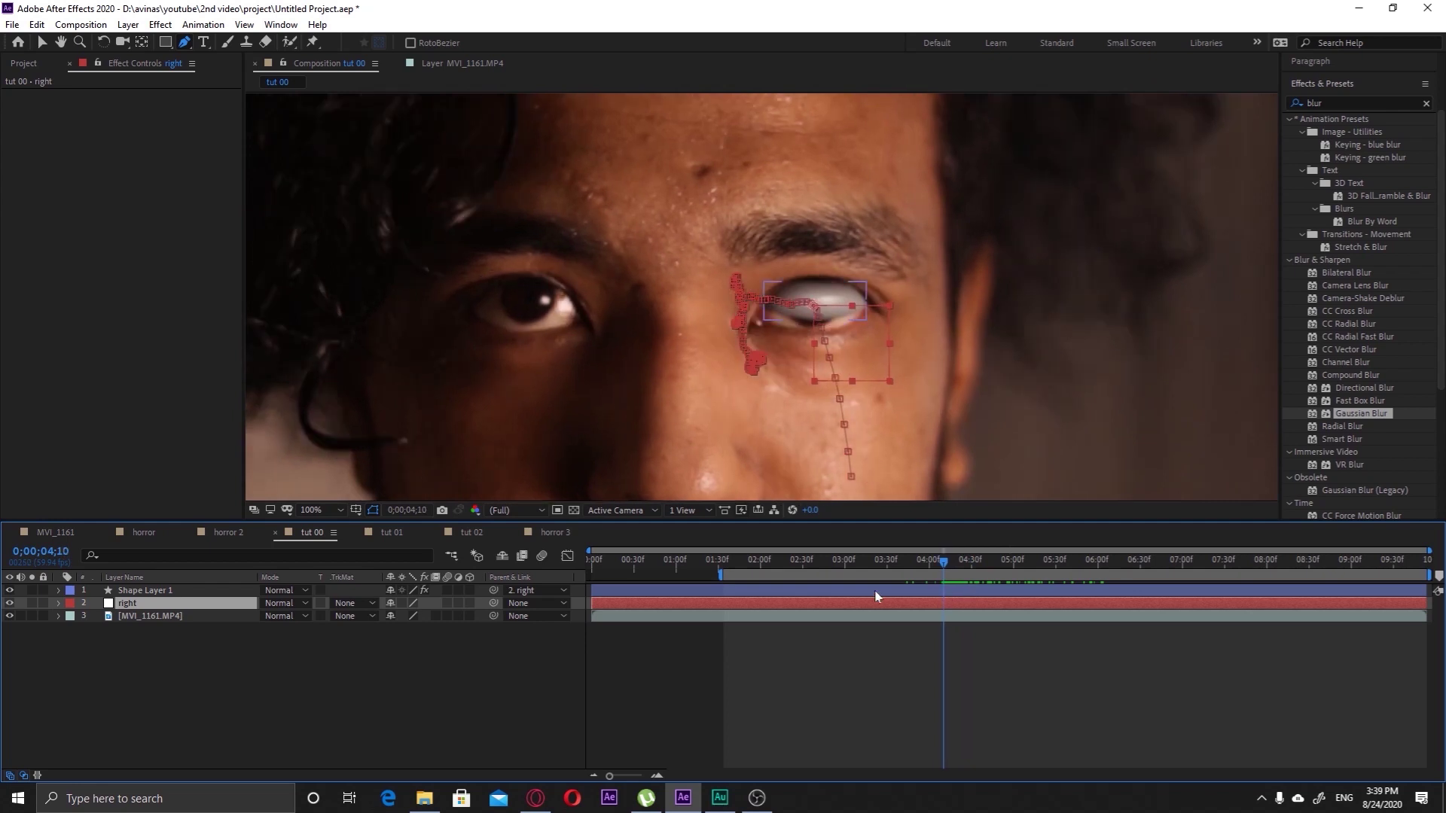
Collapse Shape Layer 1's Transform and Layer Styles, and reveal the Path property of Path 1 inside Shape 1
{"action": "left_click", "coordinate": [152, 591]}
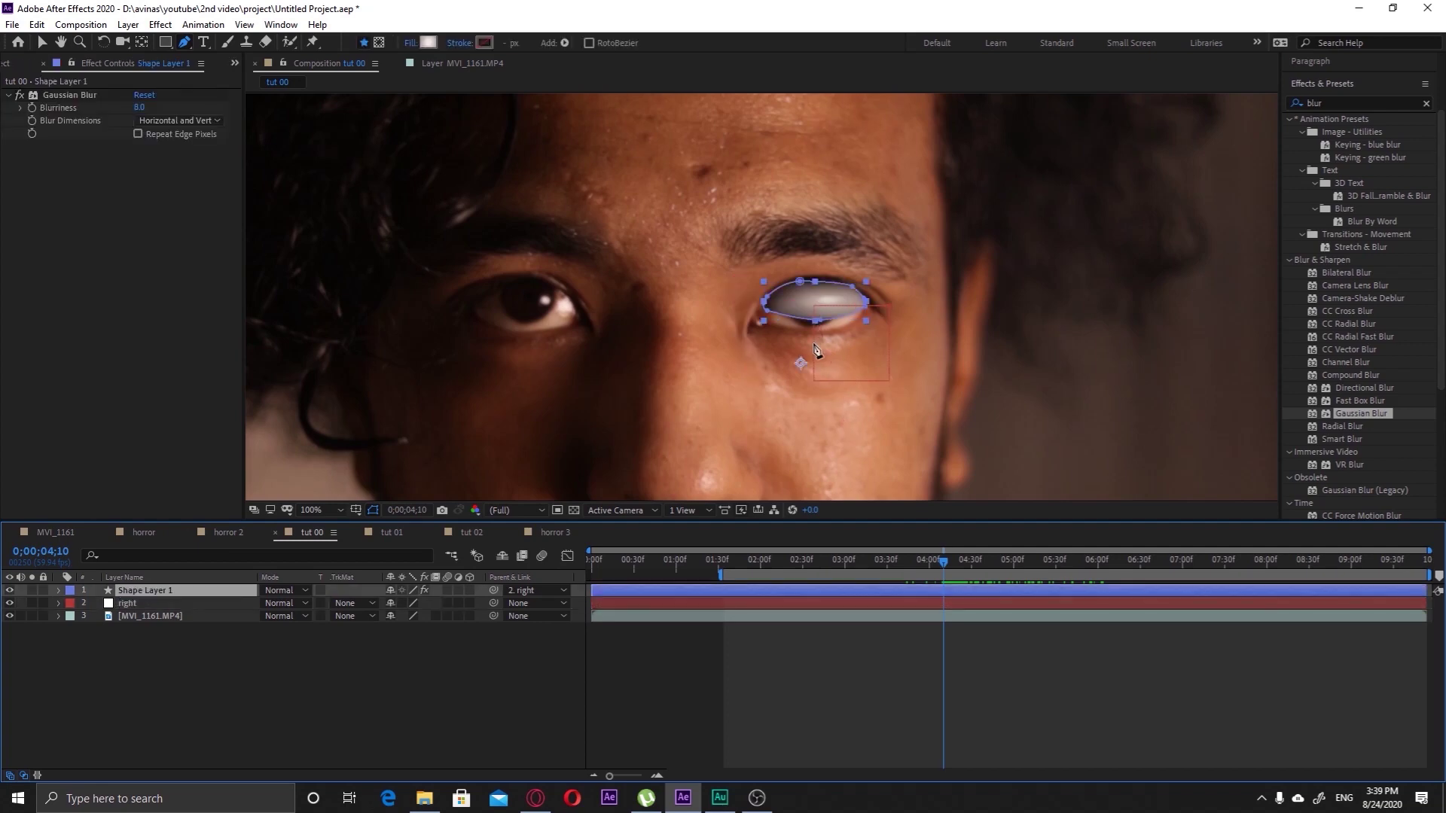
{"action": "left_click", "coordinate": [60, 592]}
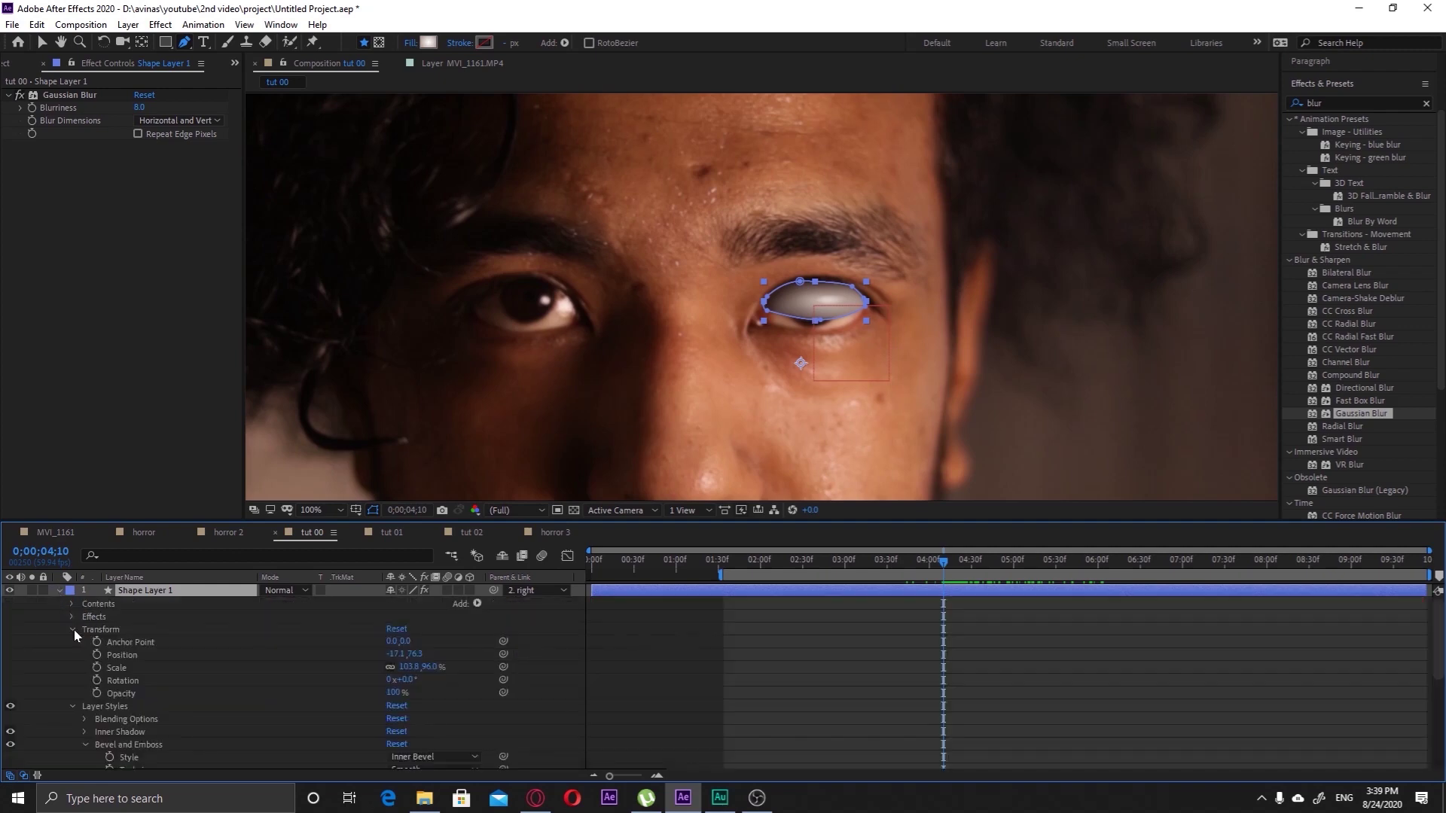
{"action": "left_click", "coordinate": [74, 629]}
{"action": "left_click", "coordinate": [73, 644]}
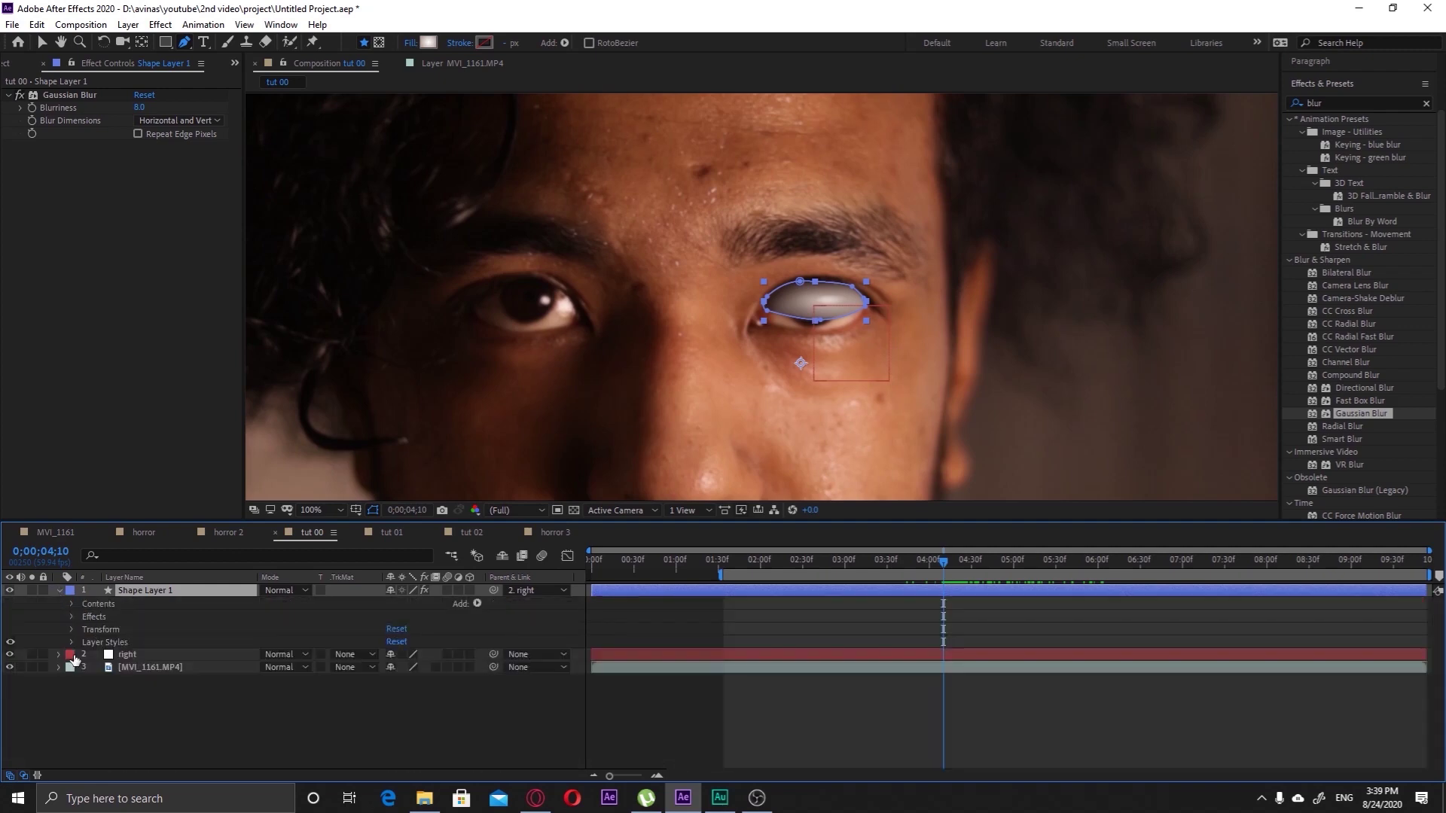
{"action": "left_click", "coordinate": [70, 605]}
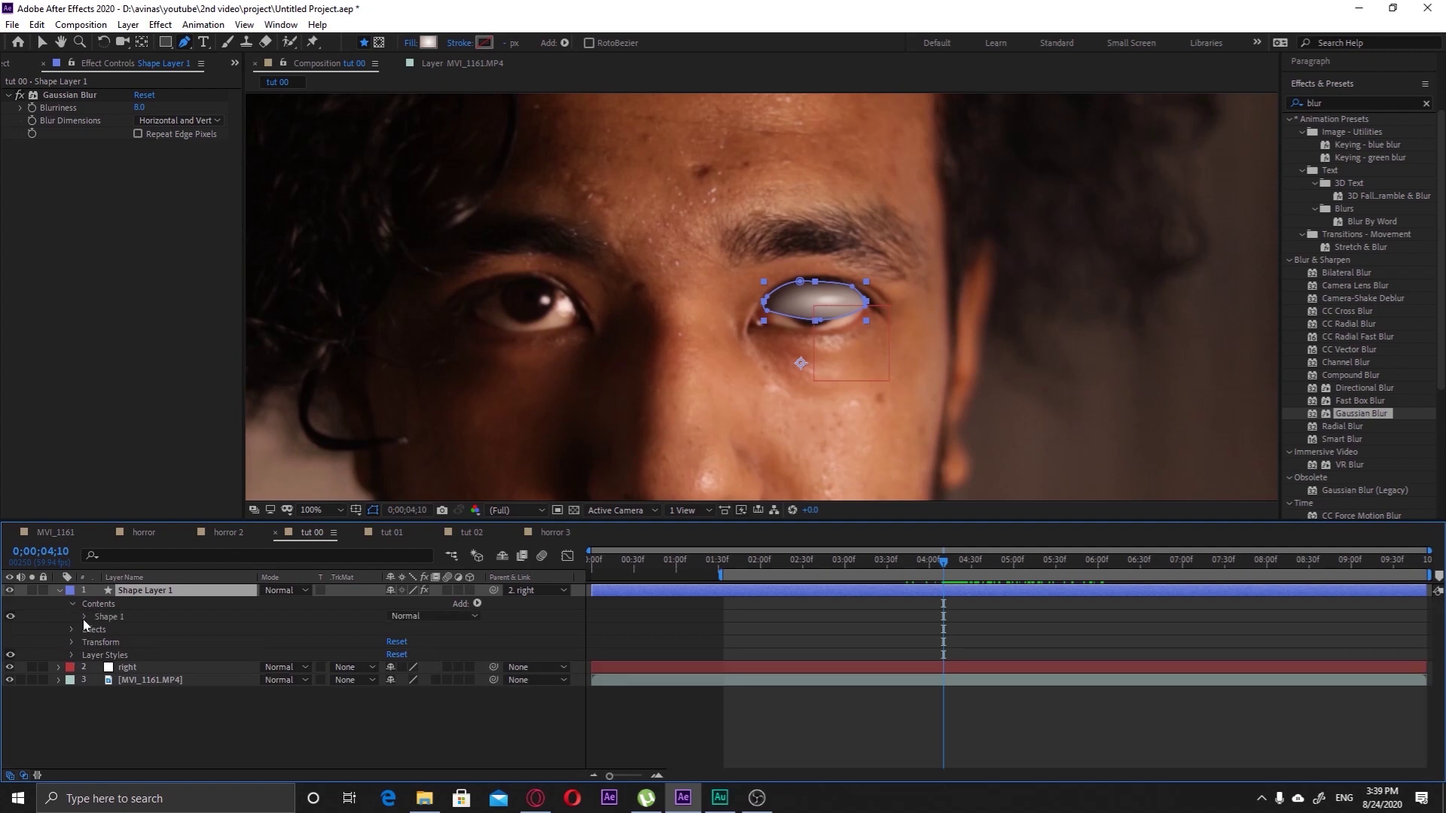
{"action": "left_click", "coordinate": [85, 616]}
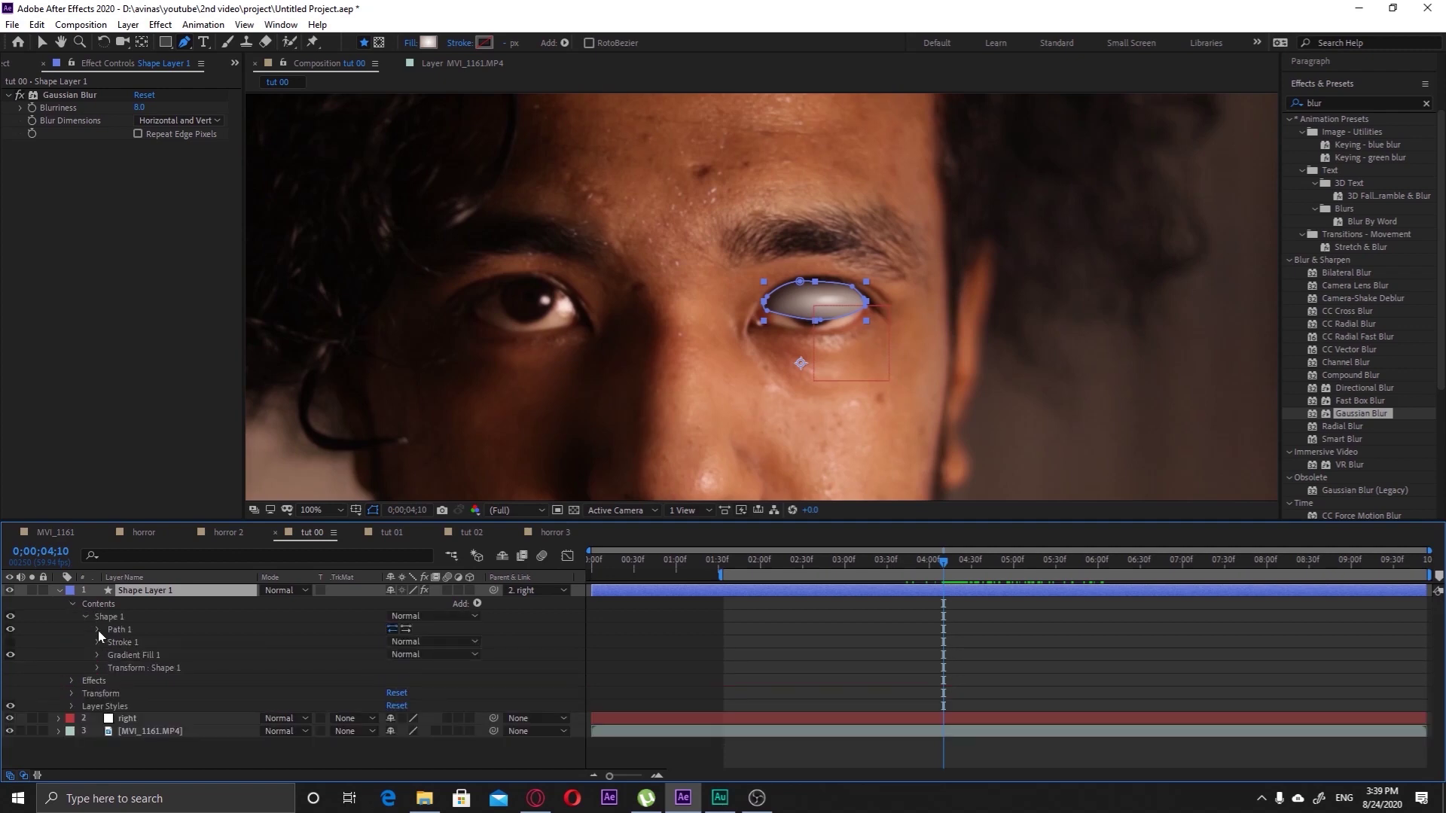
{"action": "left_click", "coordinate": [97, 629]}
{"action": "left_click", "coordinate": [116, 630]}
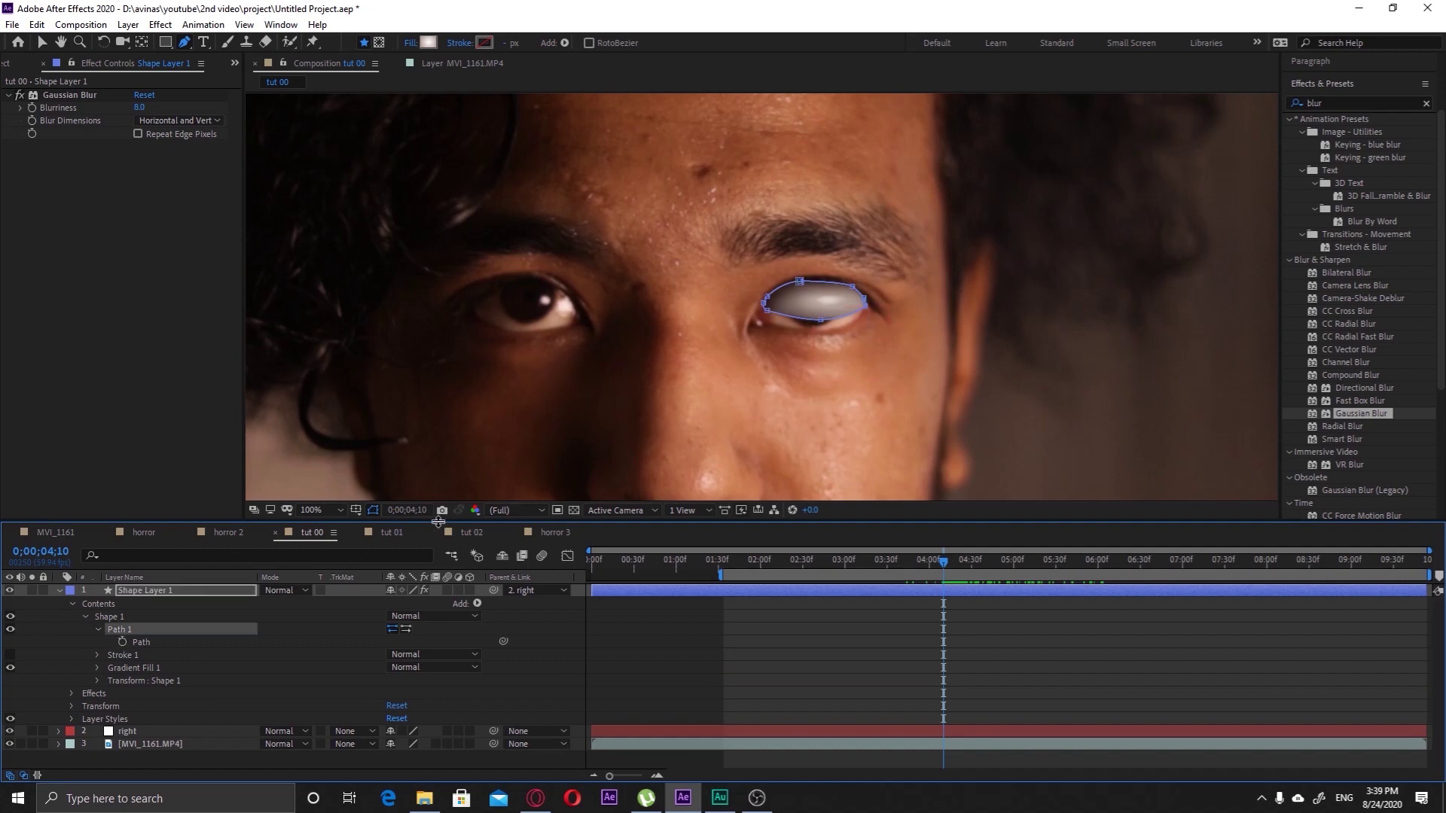
Try keyframing the eye shape's Path at 0;00;04;10 and shifting it down at 0;00;04;20, undoing both changes
{"action": "left_click", "coordinate": [123, 642]}
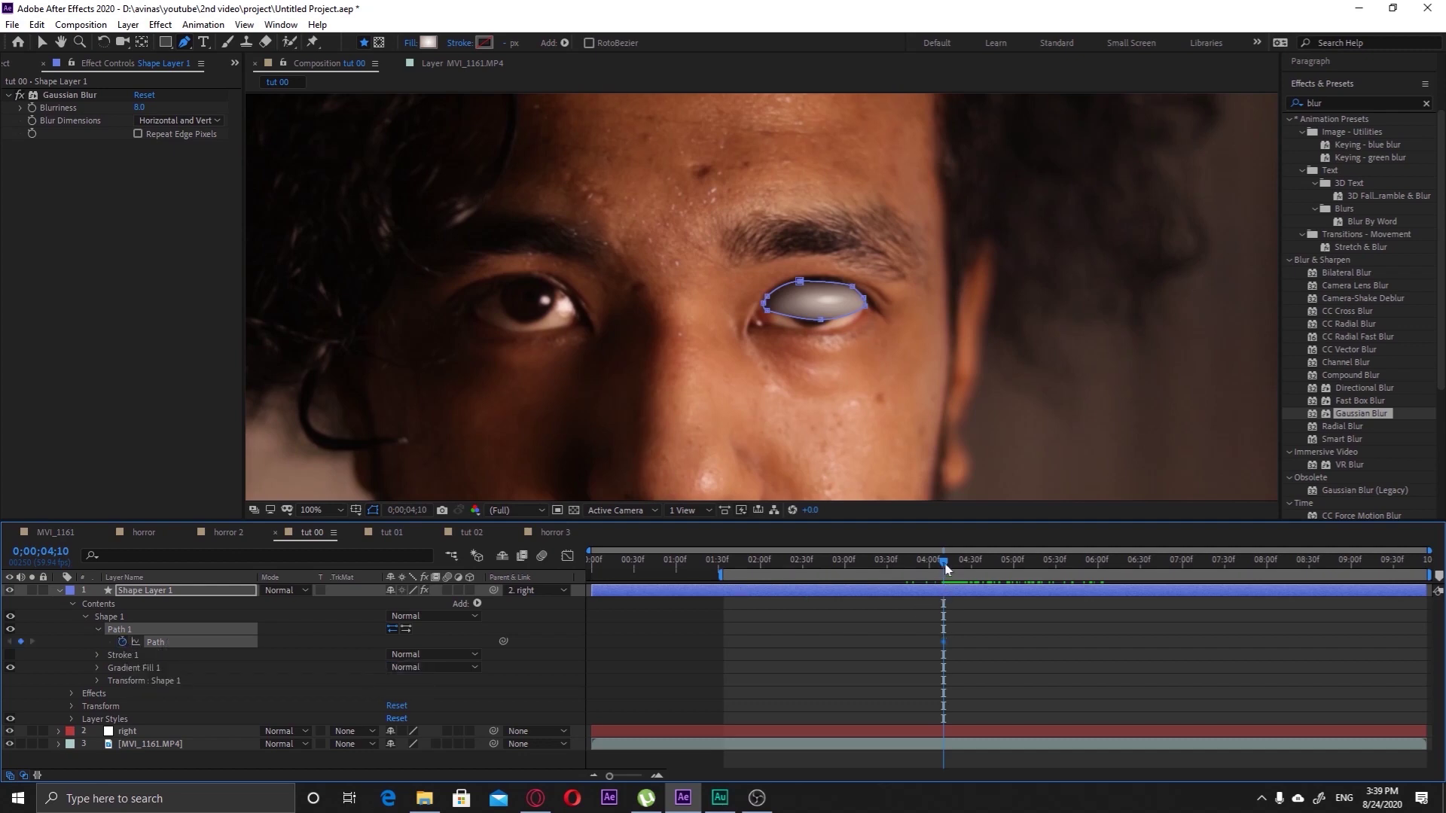
{"action": "left_click_drag", "start_coordinate": [944, 563], "coordinate": [962, 564]}
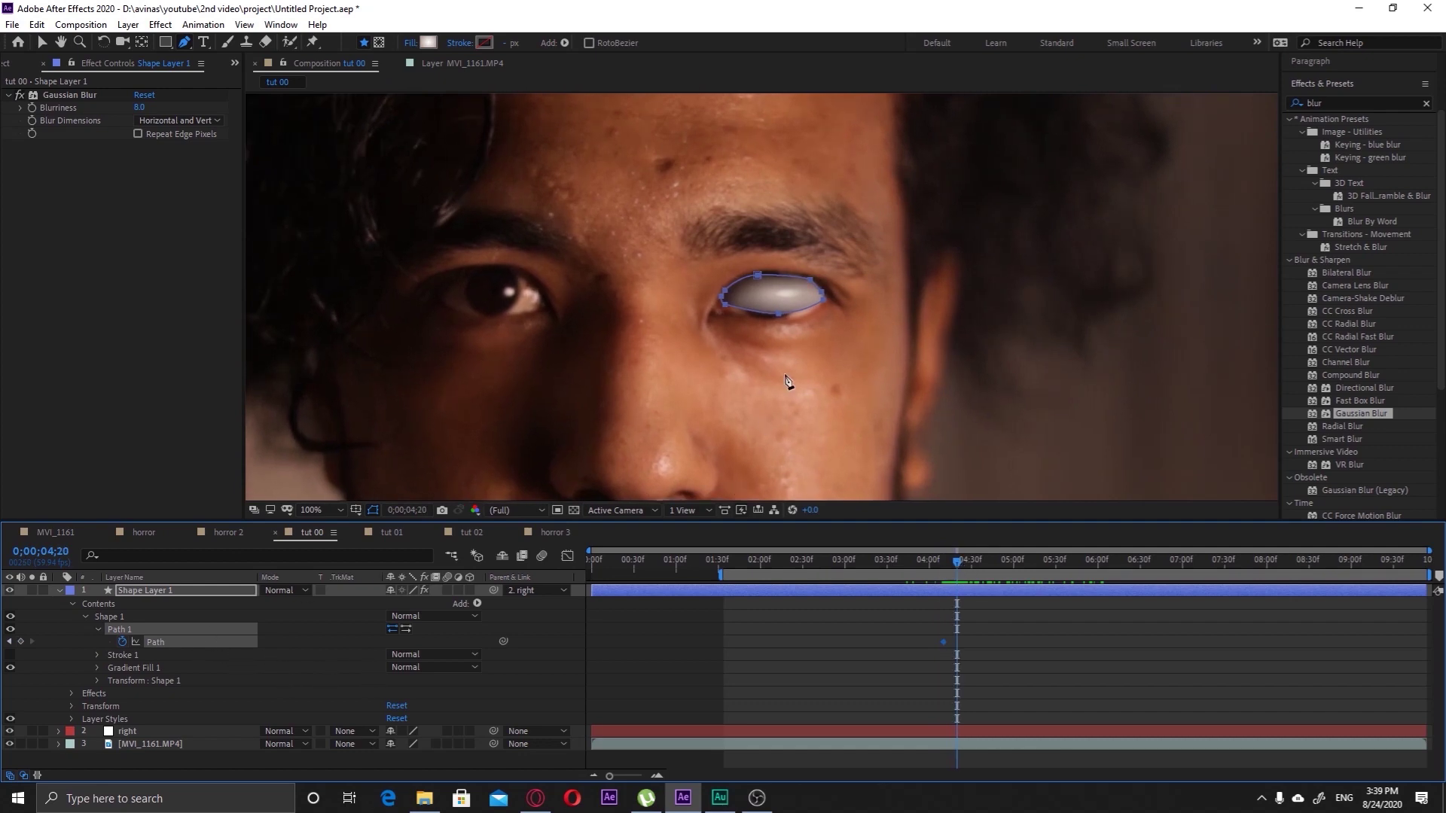
{"action": "left_click_drag", "start_coordinate": [782, 320], "coordinate": [779, 333]}
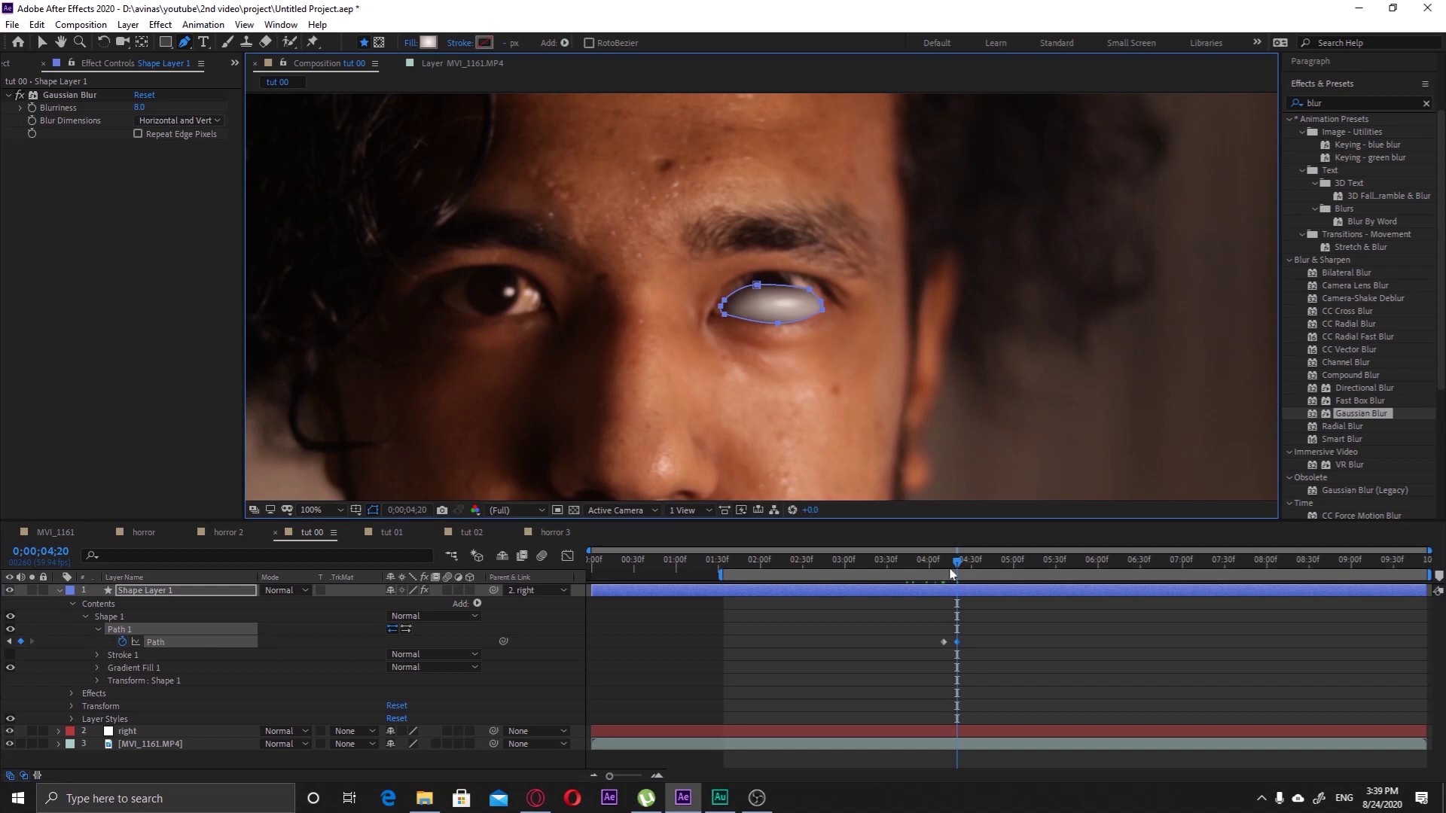
{"action": "left_click_drag", "start_coordinate": [956, 564], "coordinate": [959, 570]}
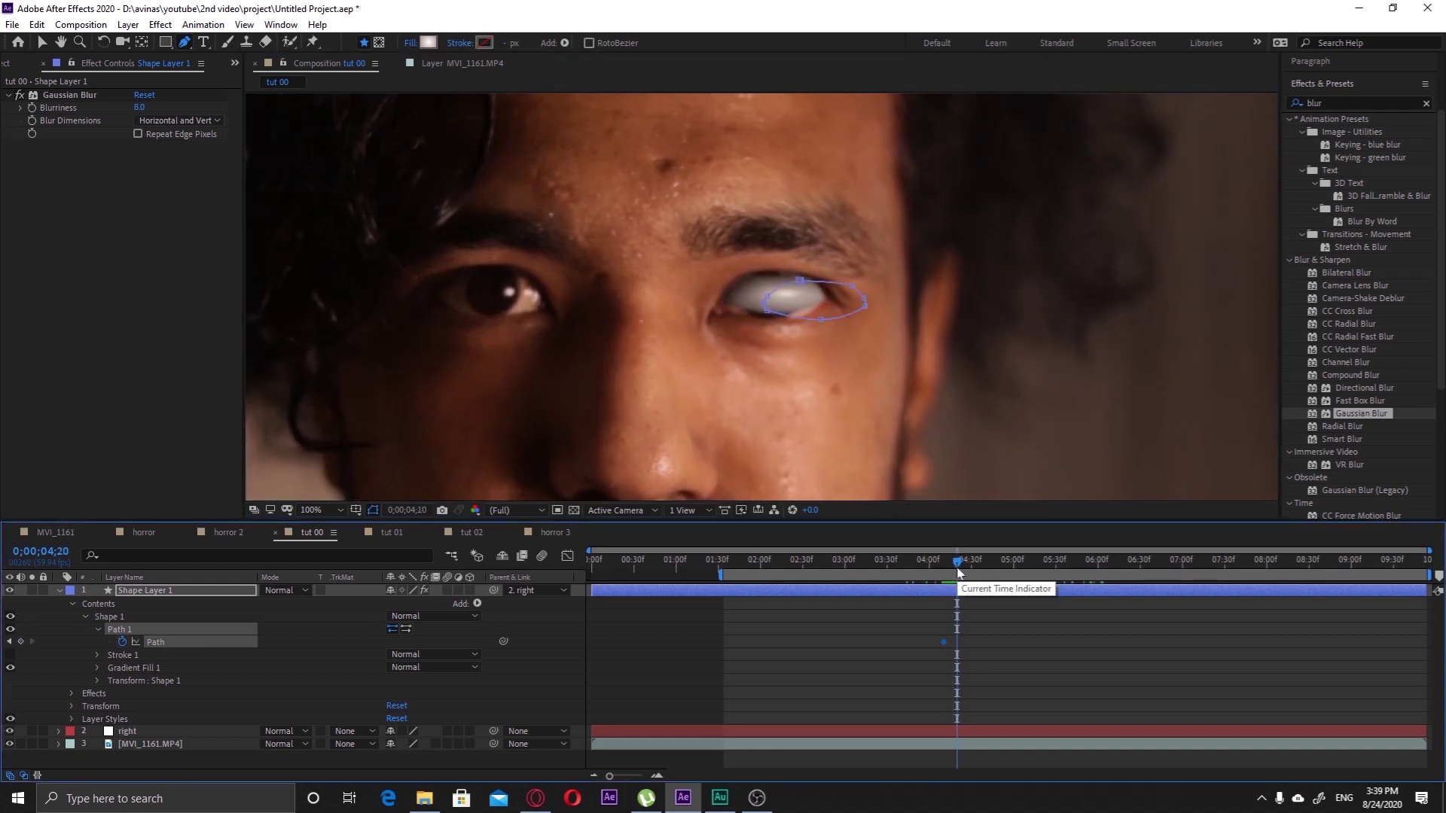
{"action": "key", "text": "ctrl+z"}
{"action": "key", "text": "ctrl+z"}
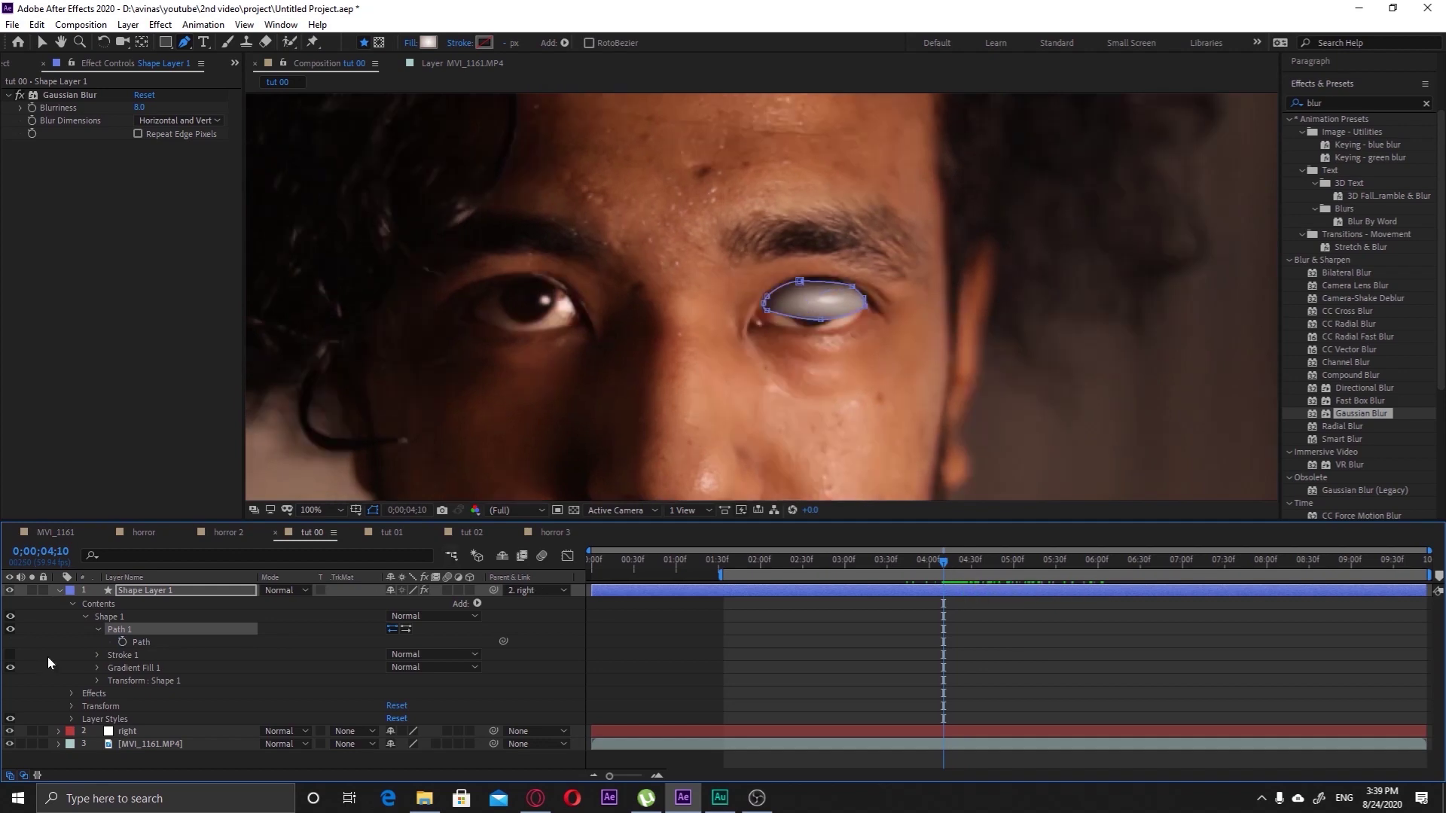
Start Path keyframing for the eye shape at 0;00;04;10 and add a second Path keyframe at 0;00;05;19
{"action": "left_click", "coordinate": [123, 642]}
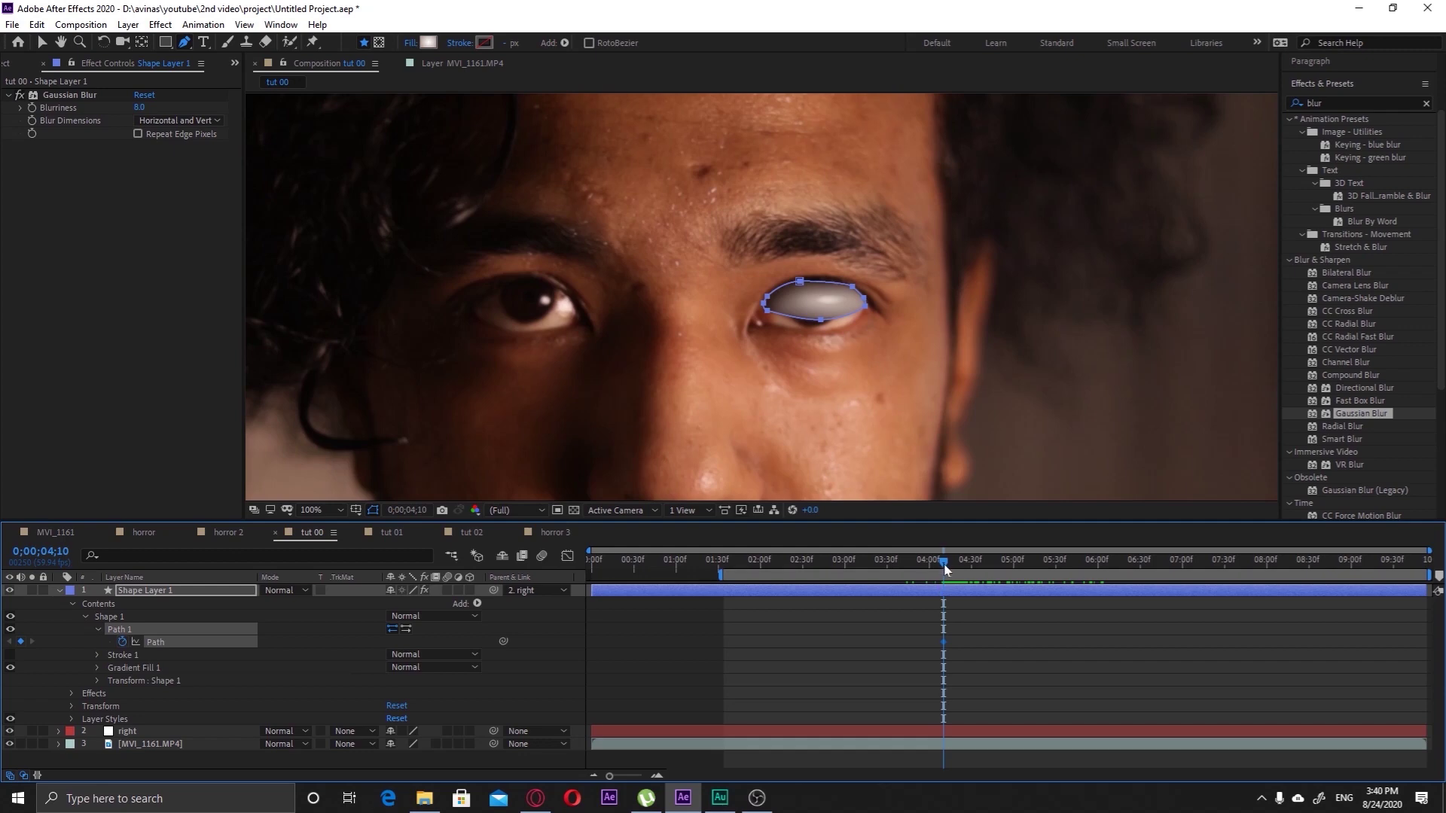
{"action": "left_click_drag", "start_coordinate": [945, 570], "coordinate": [1041, 573]}
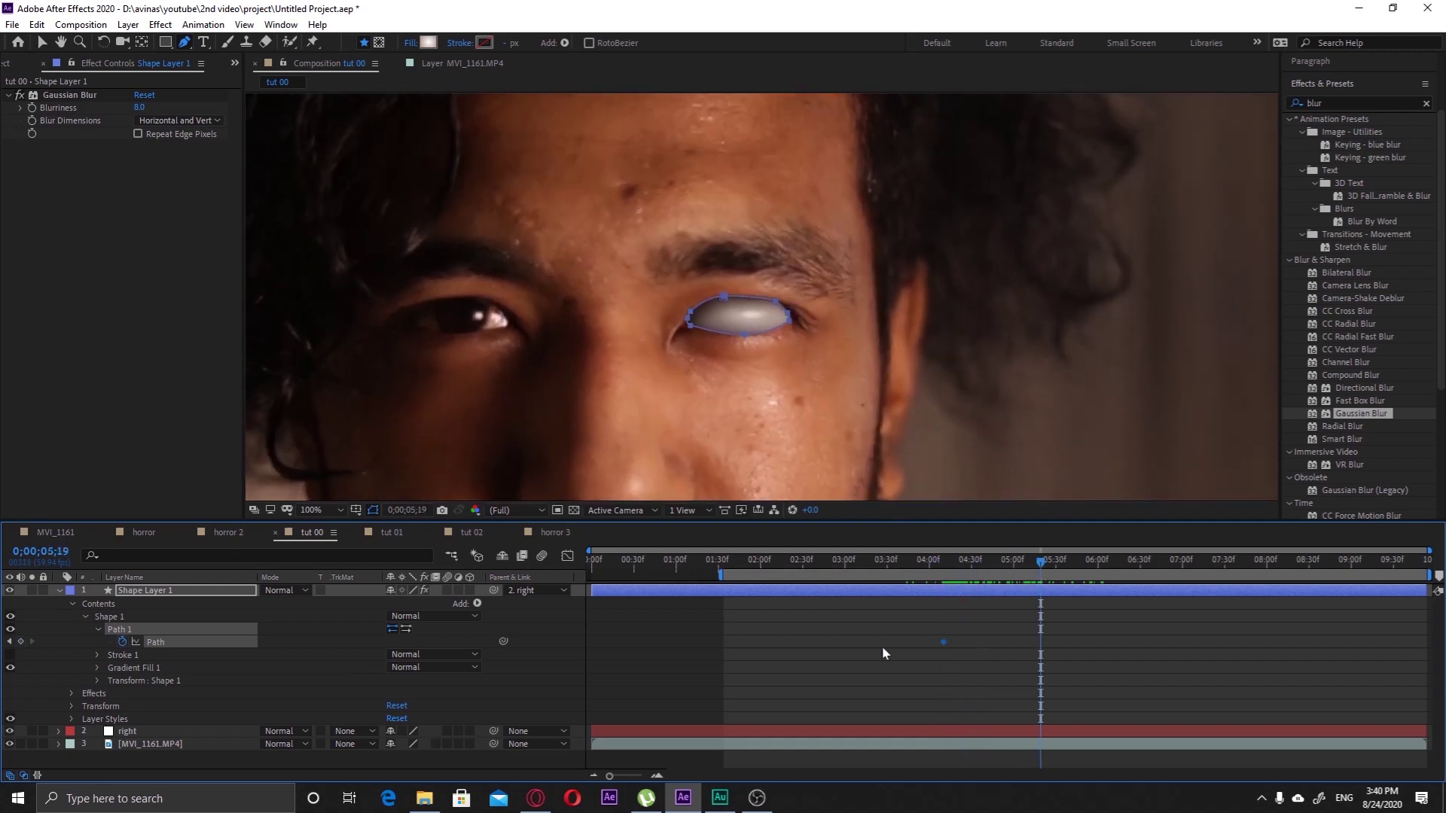
{"action": "left_click", "coordinate": [21, 642]}
Delete the eye shape's Path keyframe at 0;00;04;10 and go to 0;00;04;14 for close-up editing of the shape
{"action": "left_click_drag", "start_coordinate": [1041, 564], "coordinate": [949, 582]}
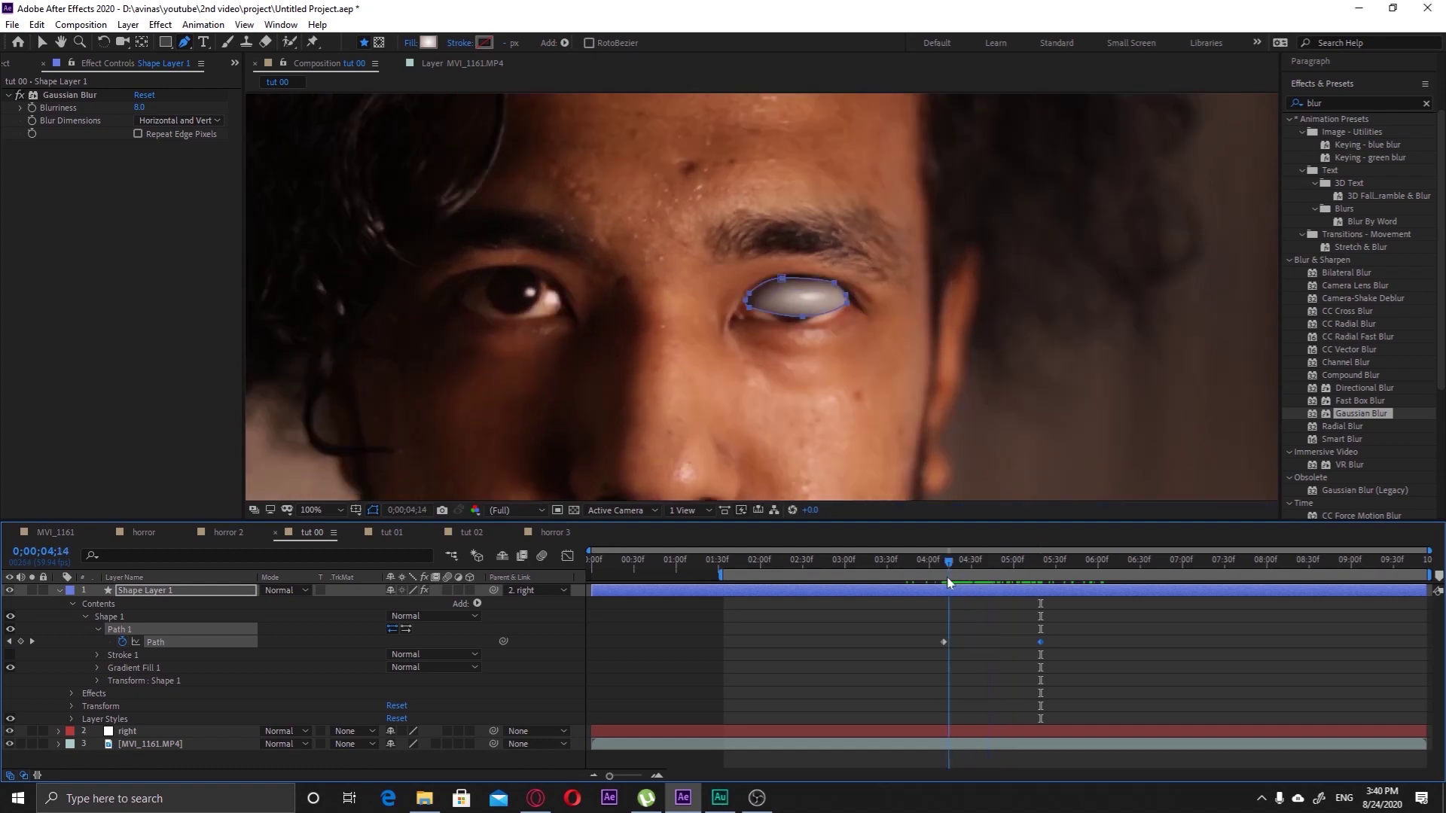
{"action": "left_click", "coordinate": [943, 641]}
{"action": "left_click", "coordinate": [928, 655]}
{"action": "scroll", "coordinate": [816, 317], "scroll_direction": "up", "scroll_amount": 4}
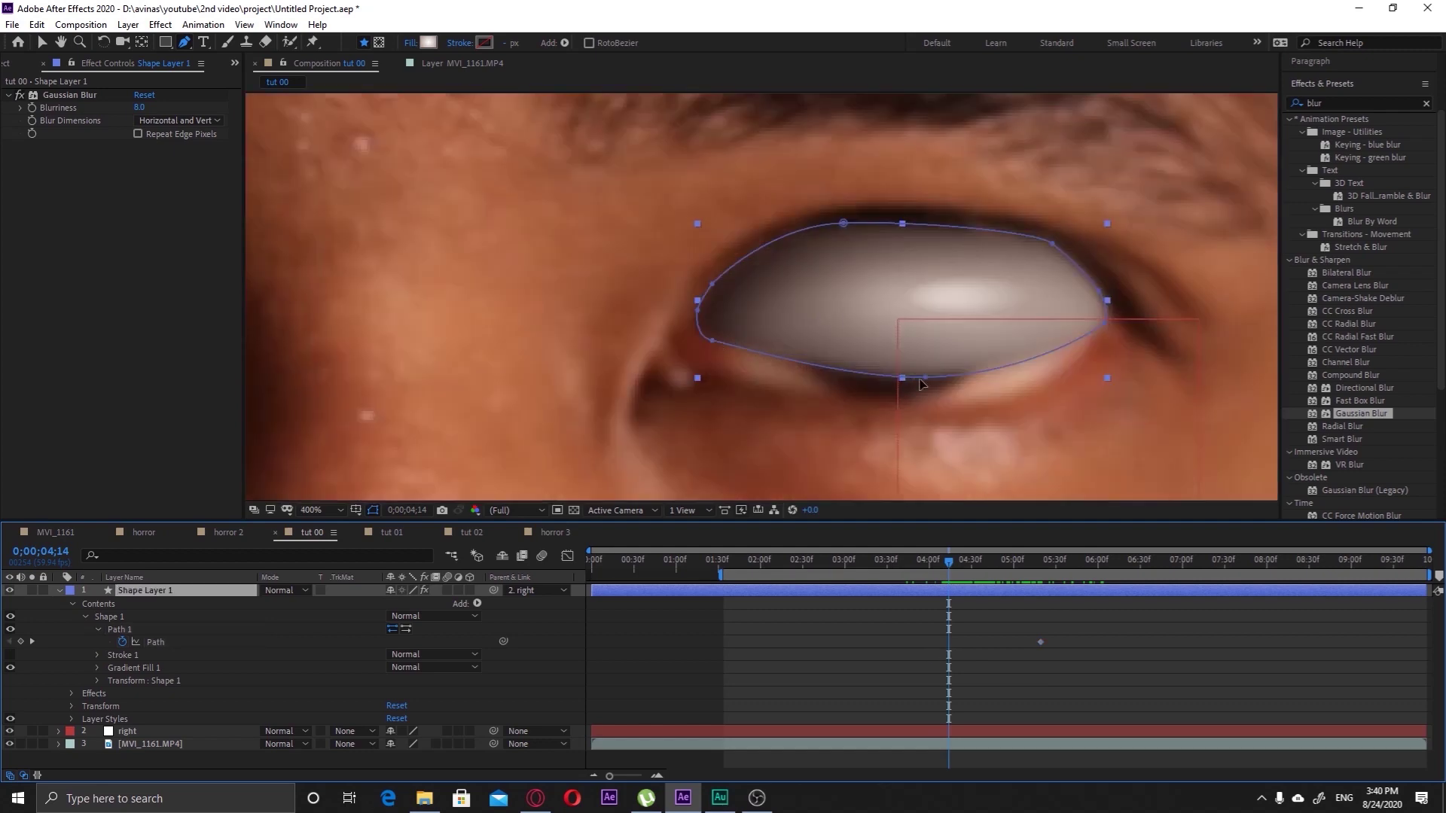
Reshape the eye path at 0;00;04;14, extending its lower edge, inner corner and upper edge to meet the eyelids
{"action": "left_click_drag", "start_coordinate": [922, 384], "coordinate": [926, 415]}
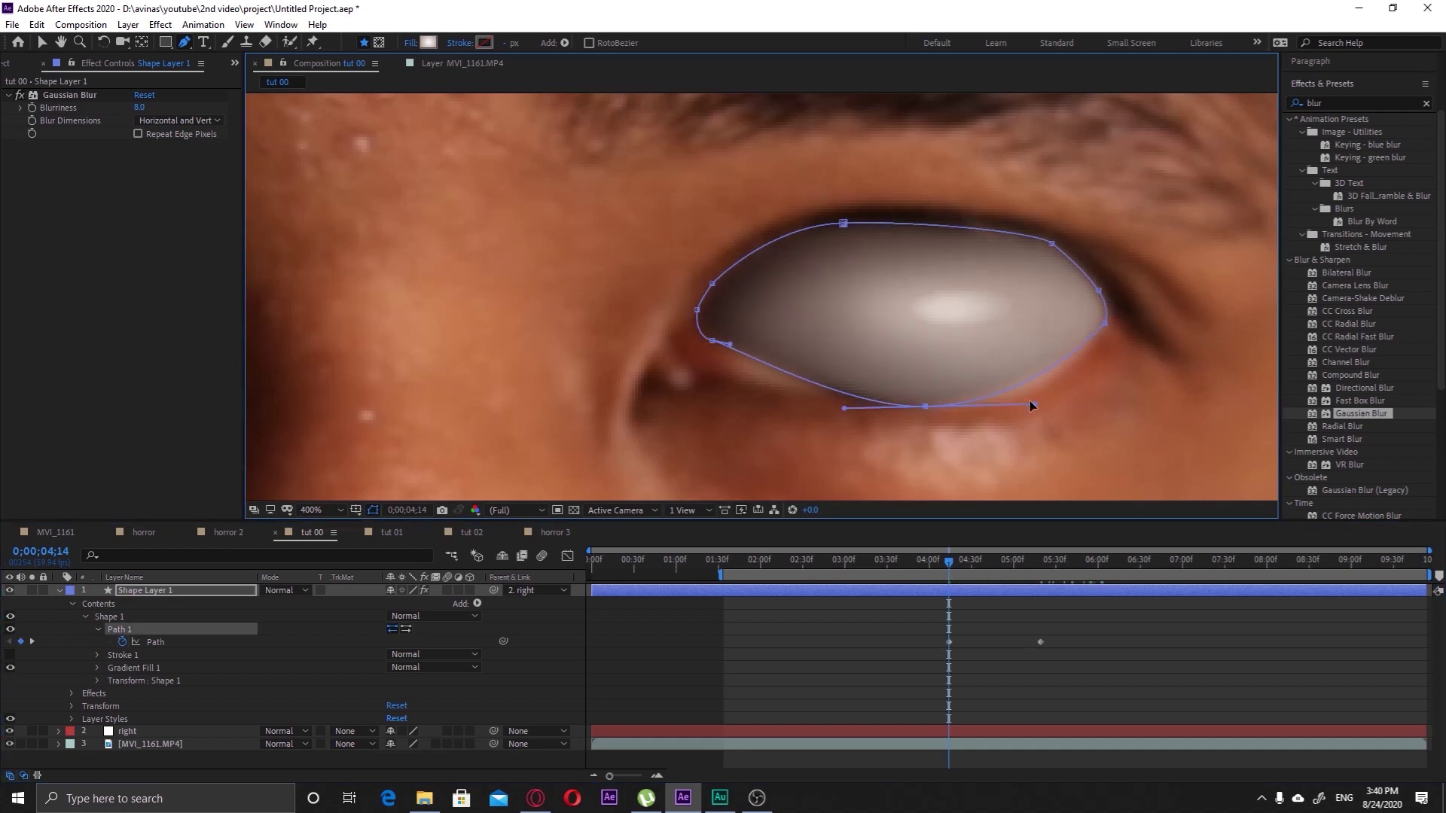
{"action": "left_click_drag", "start_coordinate": [711, 342], "coordinate": [710, 375]}
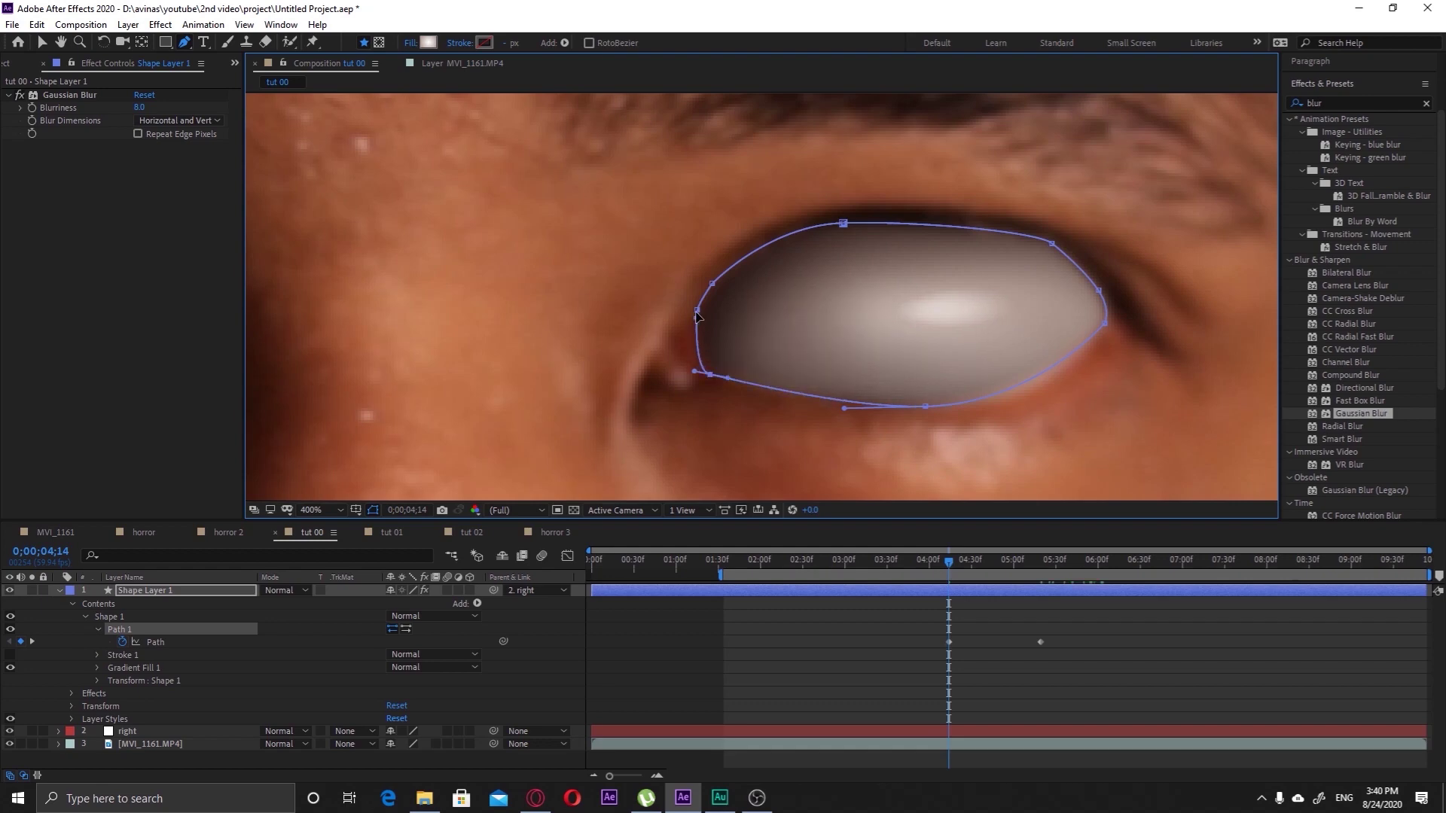
{"action": "left_click_drag", "start_coordinate": [697, 313], "coordinate": [686, 326]}
{"action": "left_click_drag", "start_coordinate": [844, 224], "coordinate": [968, 208]}
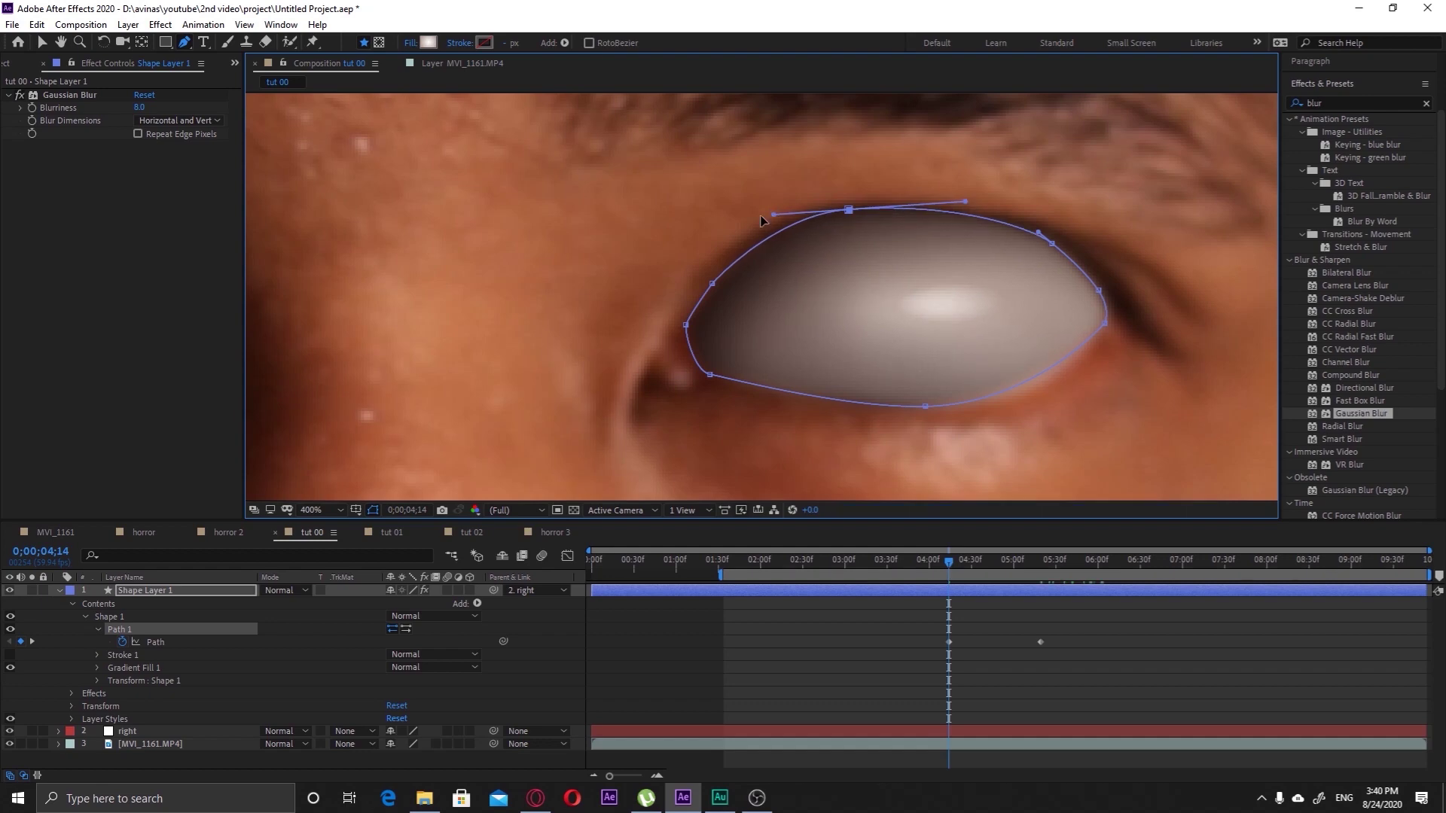
{"action": "left_click_drag", "start_coordinate": [761, 217], "coordinate": [757, 219]}
{"action": "left_click_drag", "start_coordinate": [1052, 244], "coordinate": [1058, 241]}
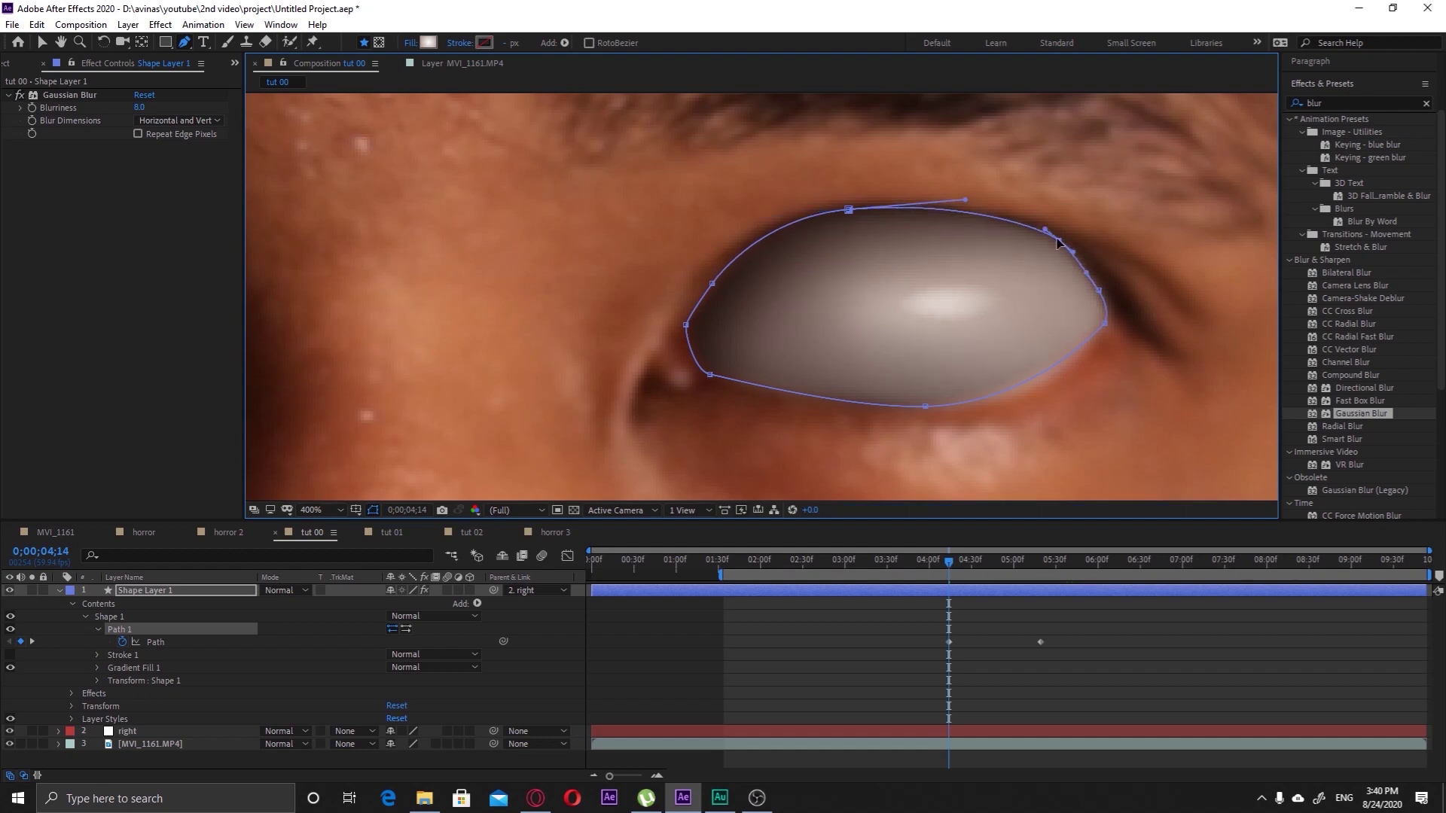
{"action": "left_click_drag", "start_coordinate": [1099, 291], "coordinate": [1102, 289]}
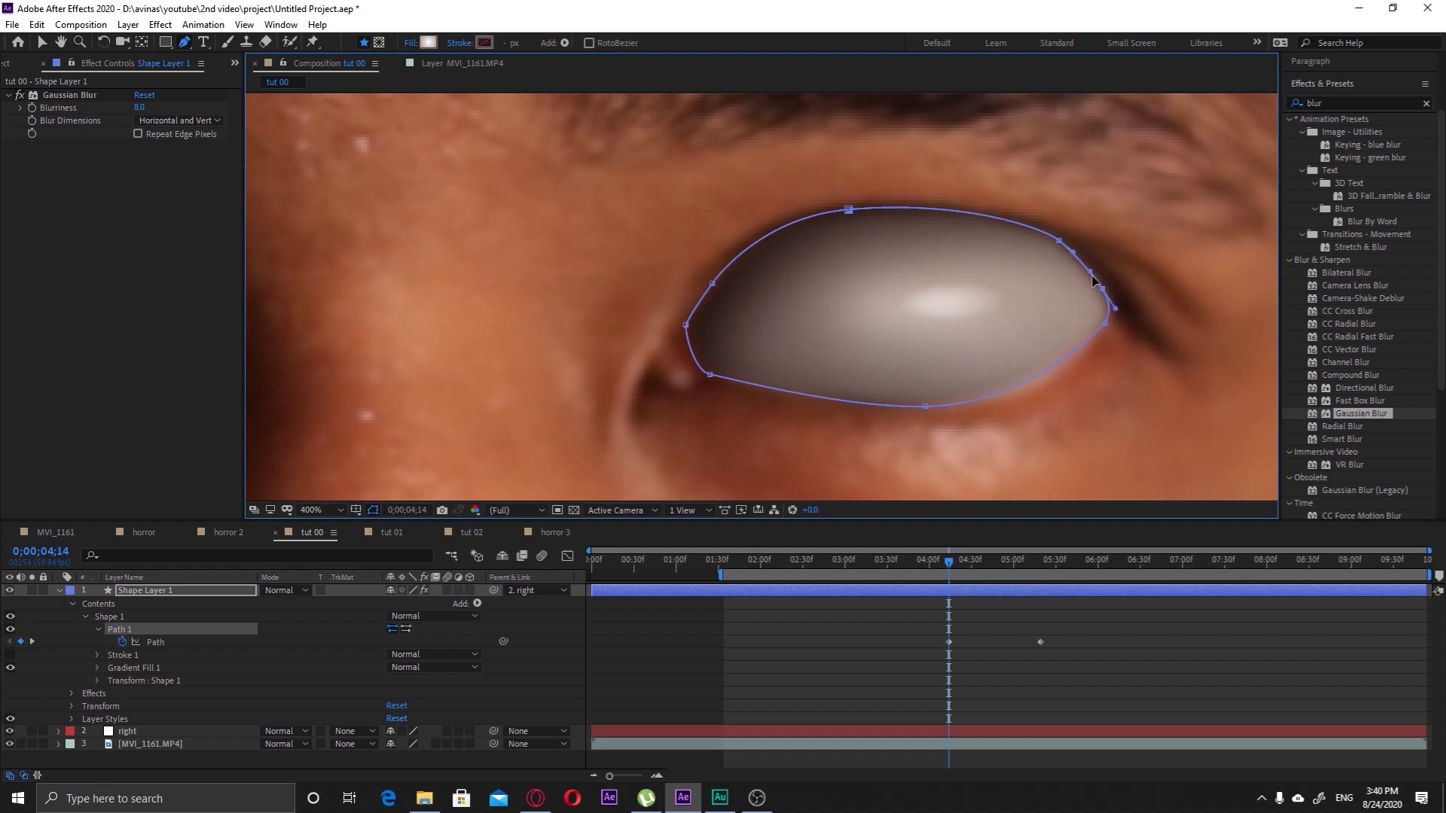
Go to 0;00;04;02 and pull the eye path's lower edge and inner corner down to the lower eyelid
{"action": "key", "text": "comma"}
{"action": "key", "text": "comma"}
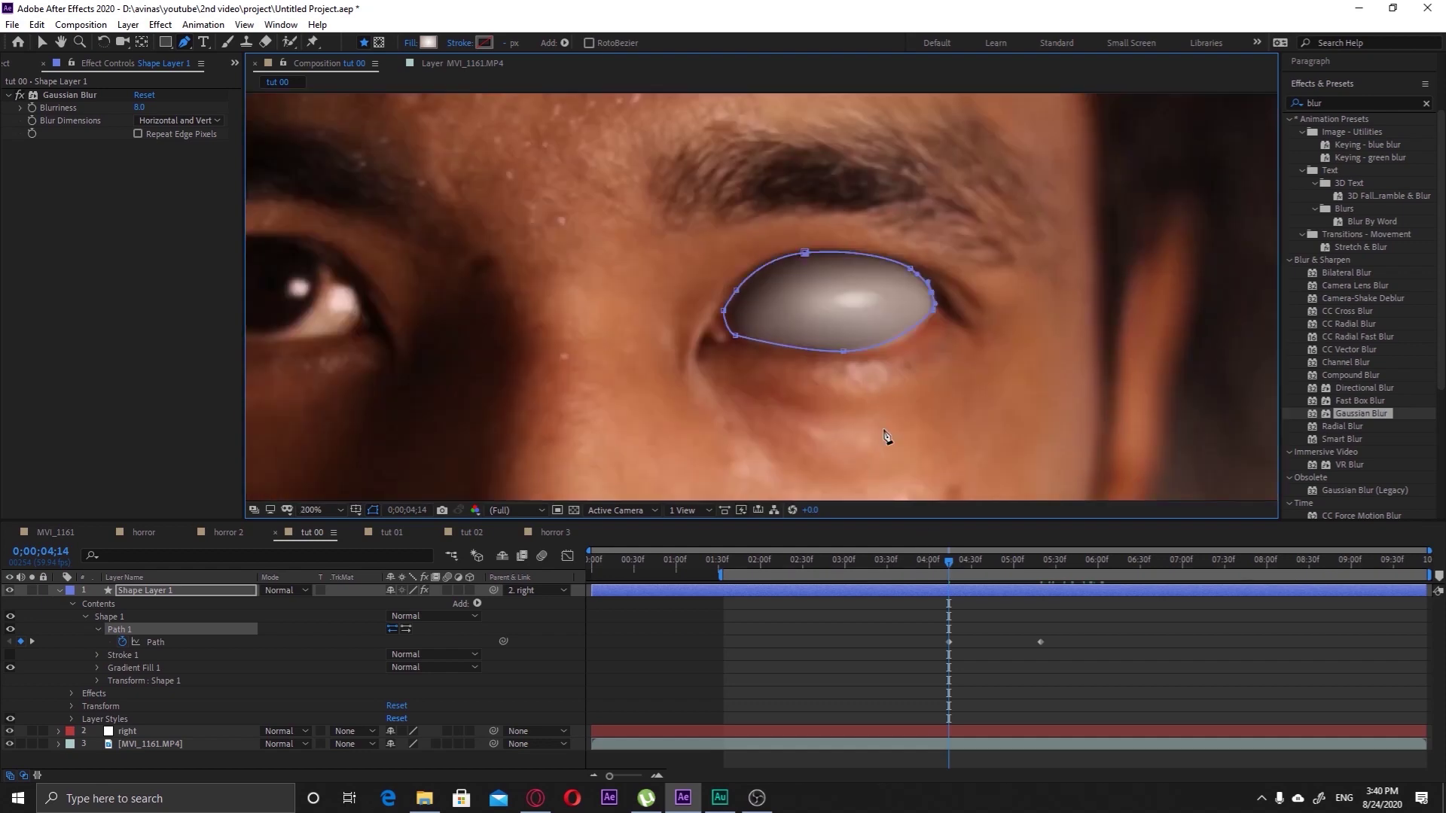
{"action": "key", "text": "comma"}
{"action": "key", "text": "comma"}
{"action": "key", "text": "comma"}
{"action": "key", "text": "comma"}
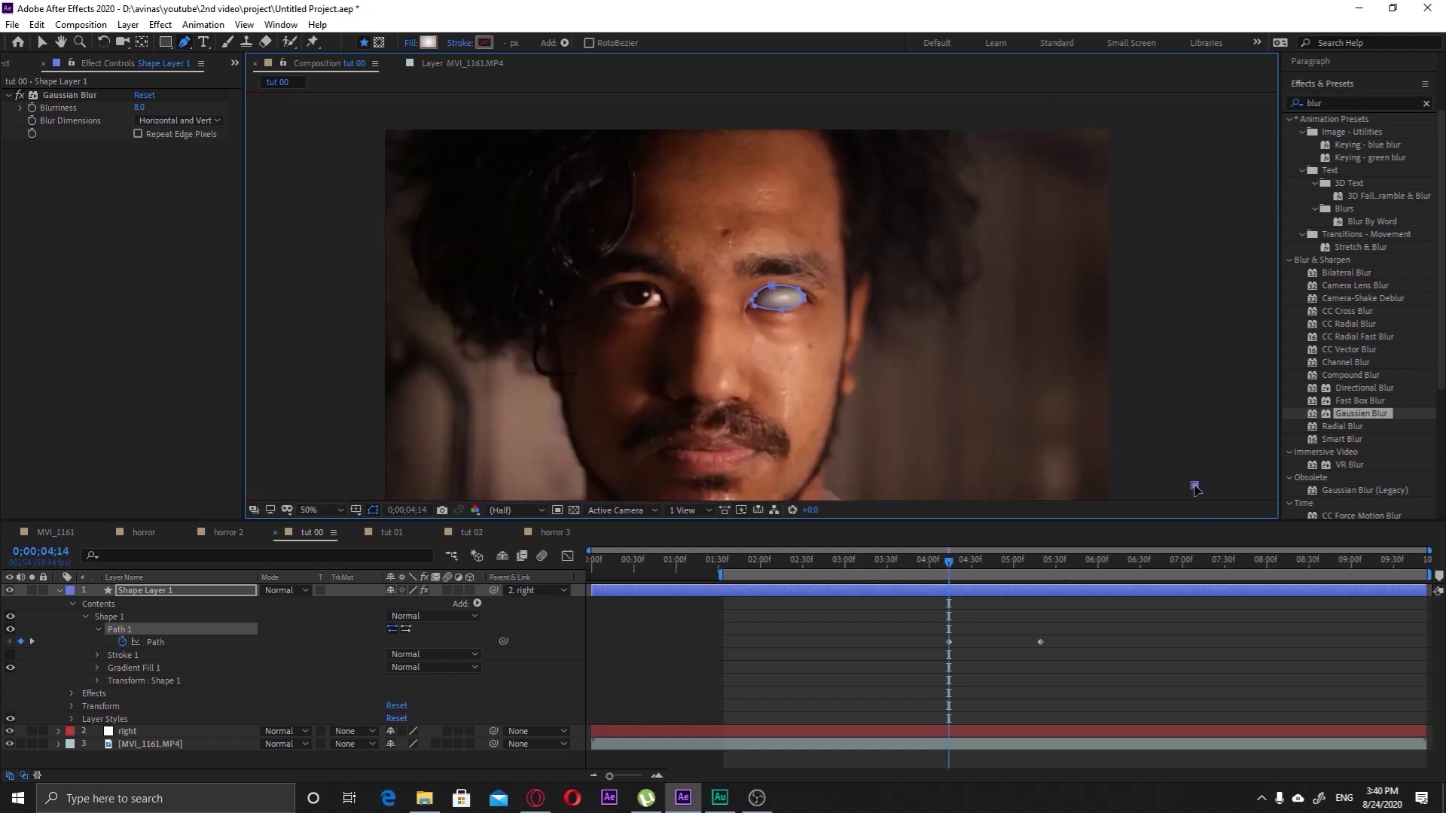
{"action": "left_click", "coordinate": [958, 563]}
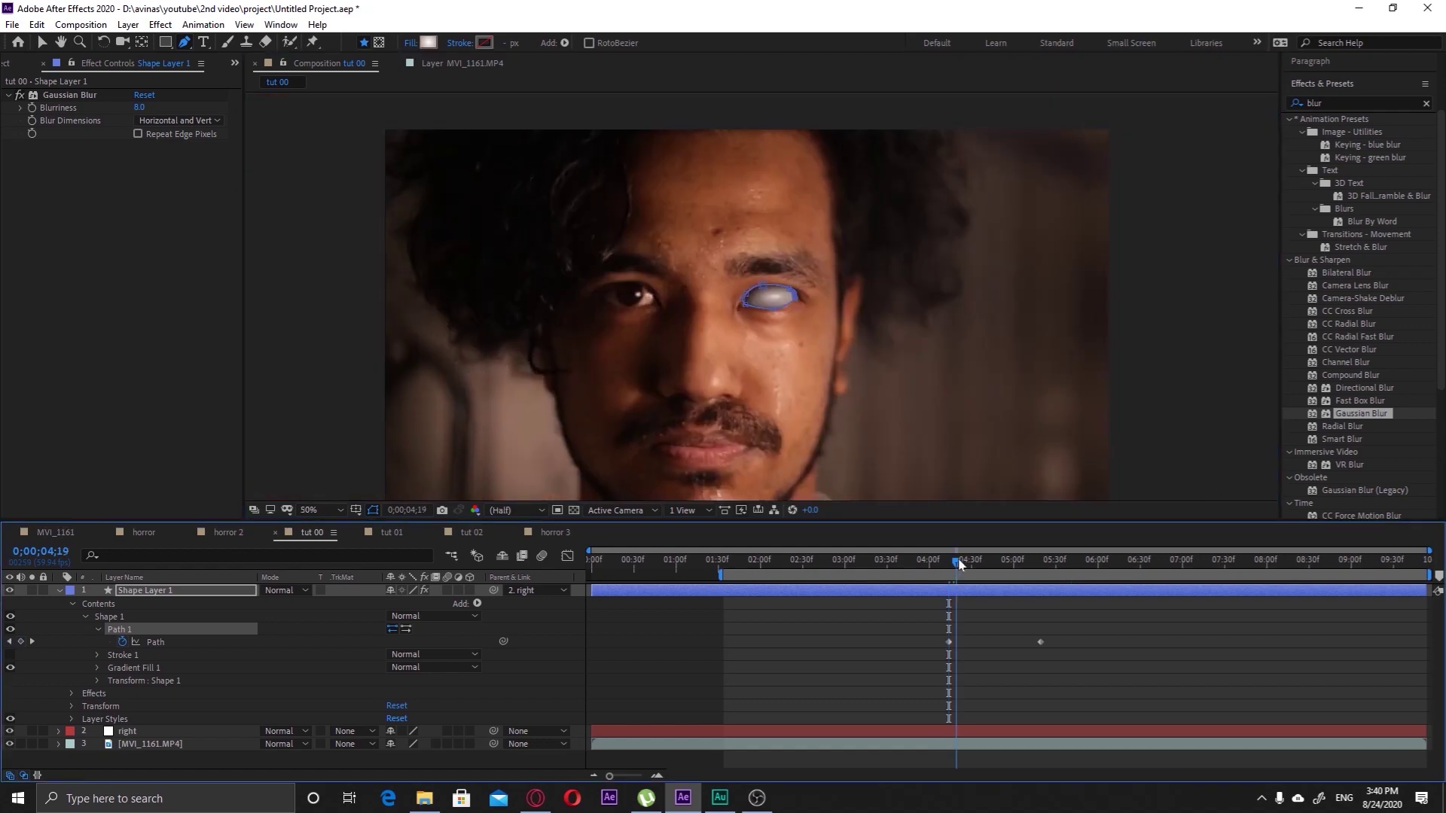
{"action": "left_click_drag", "start_coordinate": [960, 563], "coordinate": [931, 597]}
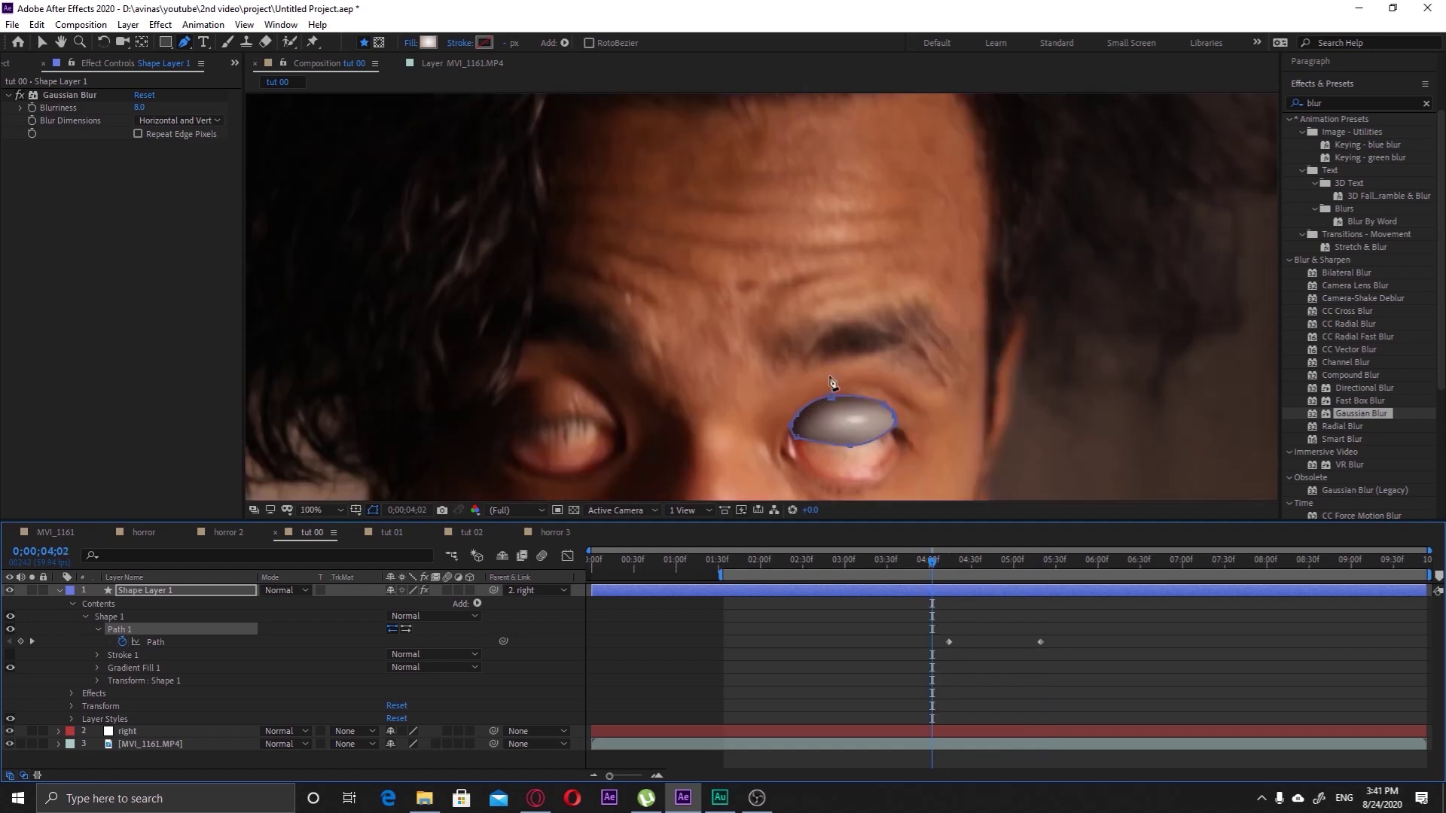
{"action": "left_click_drag", "start_coordinate": [859, 428], "coordinate": [838, 229]}
{"action": "scroll", "coordinate": [855, 230], "scroll_direction": "up", "scroll_amount": 1}
{"action": "left_click_drag", "start_coordinate": [940, 216], "coordinate": [939, 287]}
{"action": "left_click_drag", "start_coordinate": [994, 287], "coordinate": [1020, 284]}
{"action": "left_click_drag", "start_coordinate": [899, 290], "coordinate": [889, 292]}
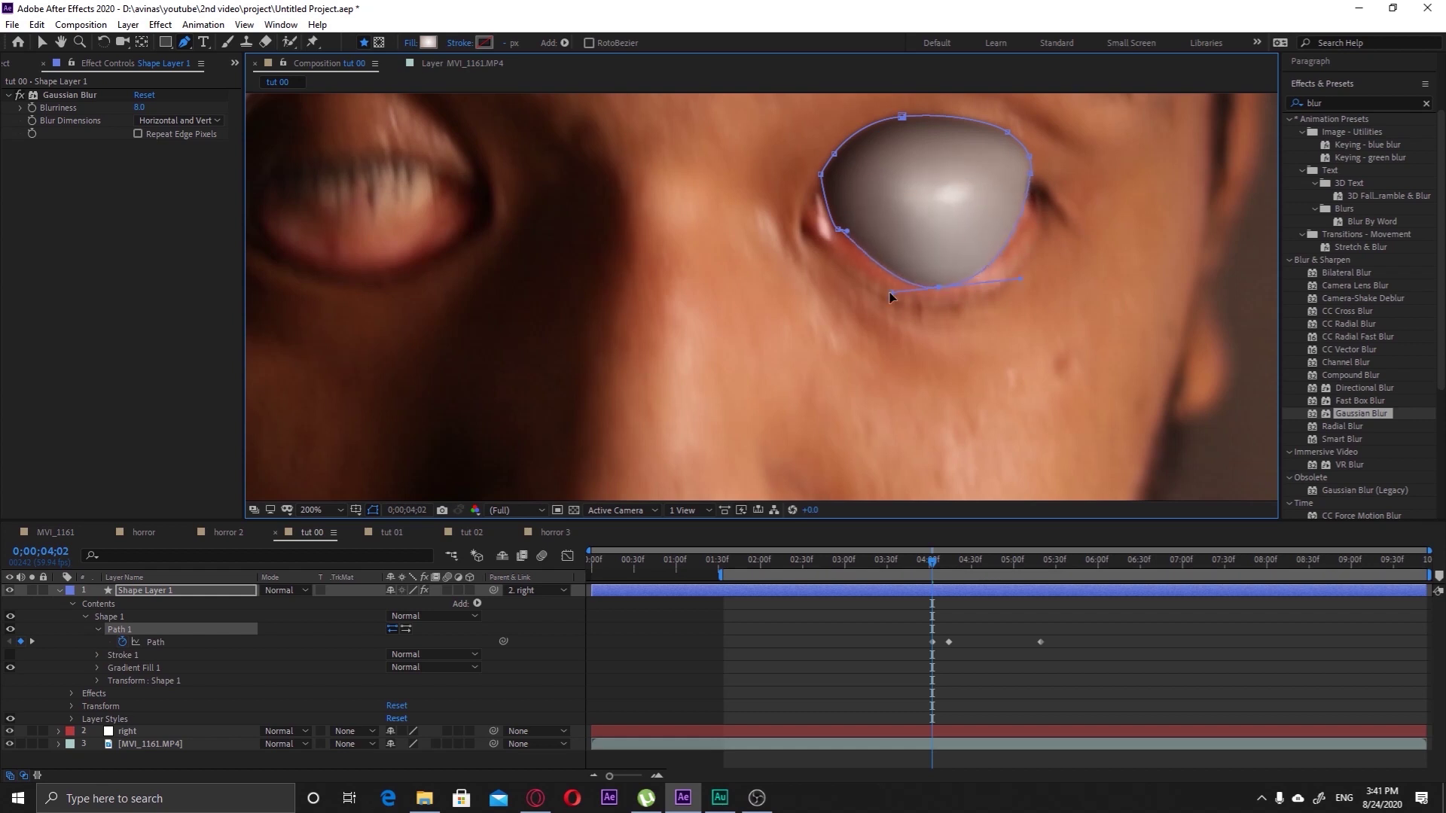
{"action": "left_click_drag", "start_coordinate": [848, 231], "coordinate": [851, 252]}
{"action": "left_click_drag", "start_coordinate": [838, 228], "coordinate": [838, 234]}
Lower the eye path's outer corner, upper edge and inner corner at 0;00;04;02 to match the upper eyelid
{"action": "left_click", "coordinate": [1031, 173]}
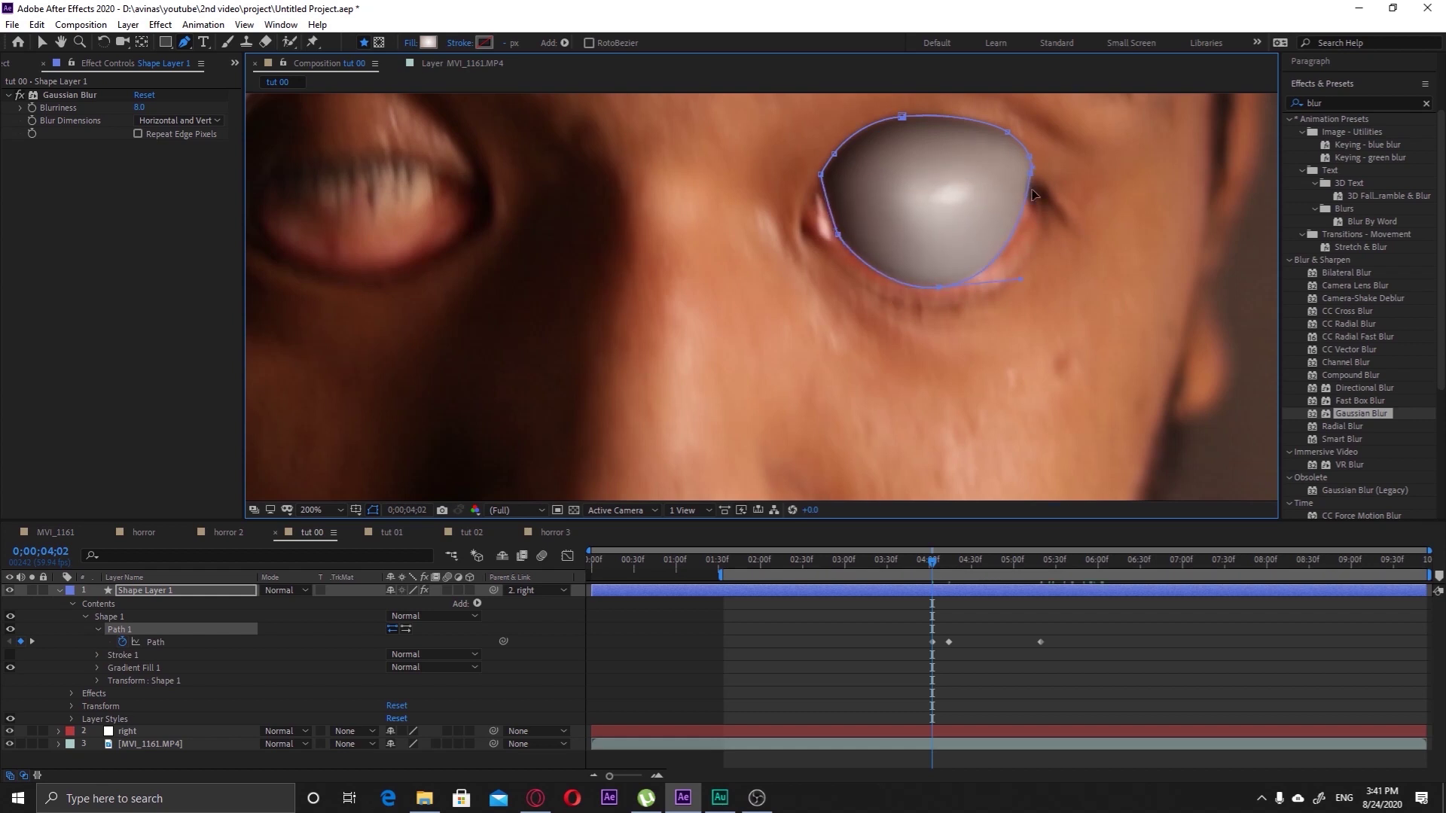
{"action": "left_click_drag", "start_coordinate": [1006, 134], "coordinate": [997, 173]}
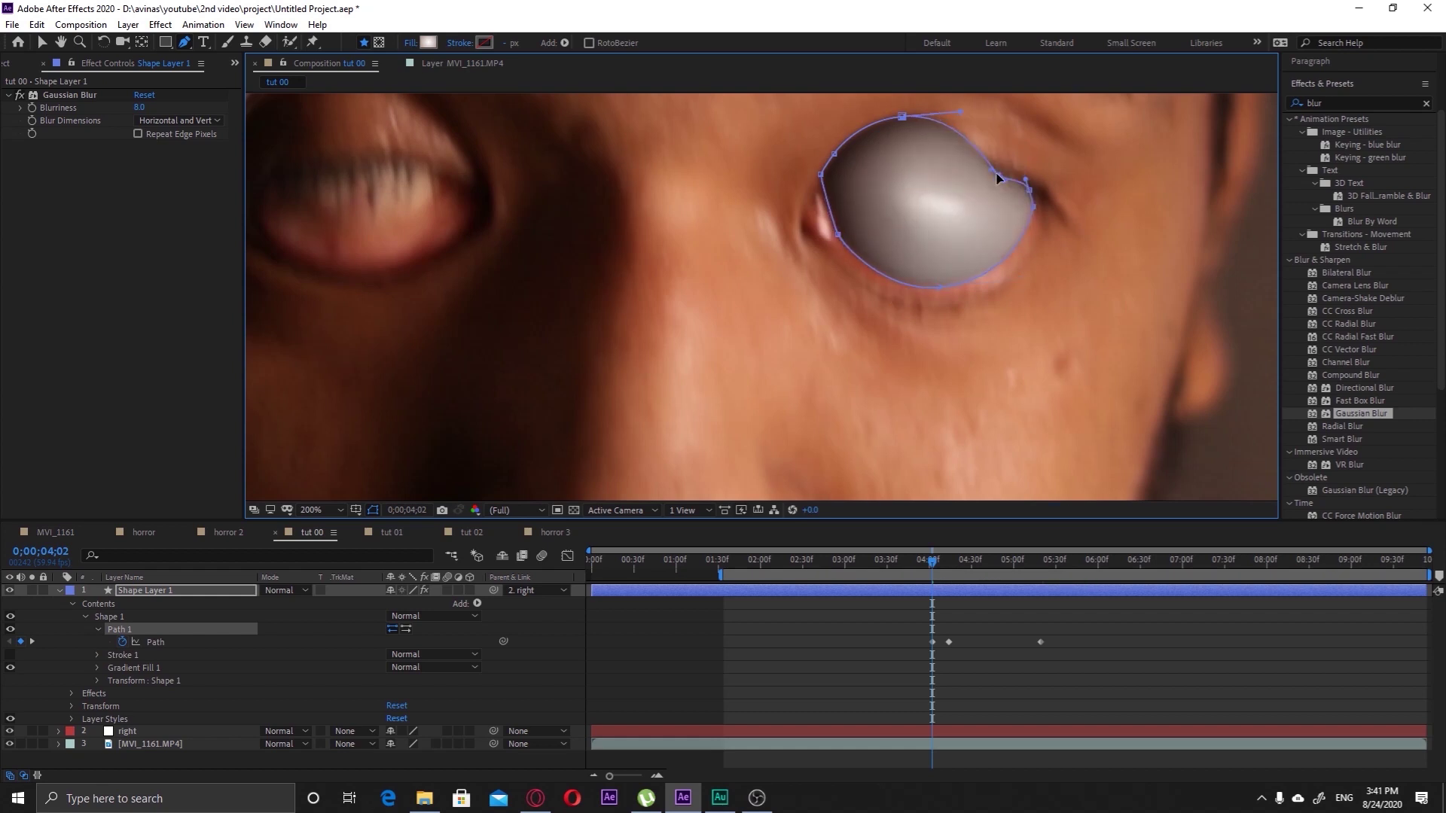
{"action": "left_click_drag", "start_coordinate": [902, 116], "coordinate": [841, 182]}
{"action": "left_click_drag", "start_coordinate": [820, 174], "coordinate": [827, 197]}
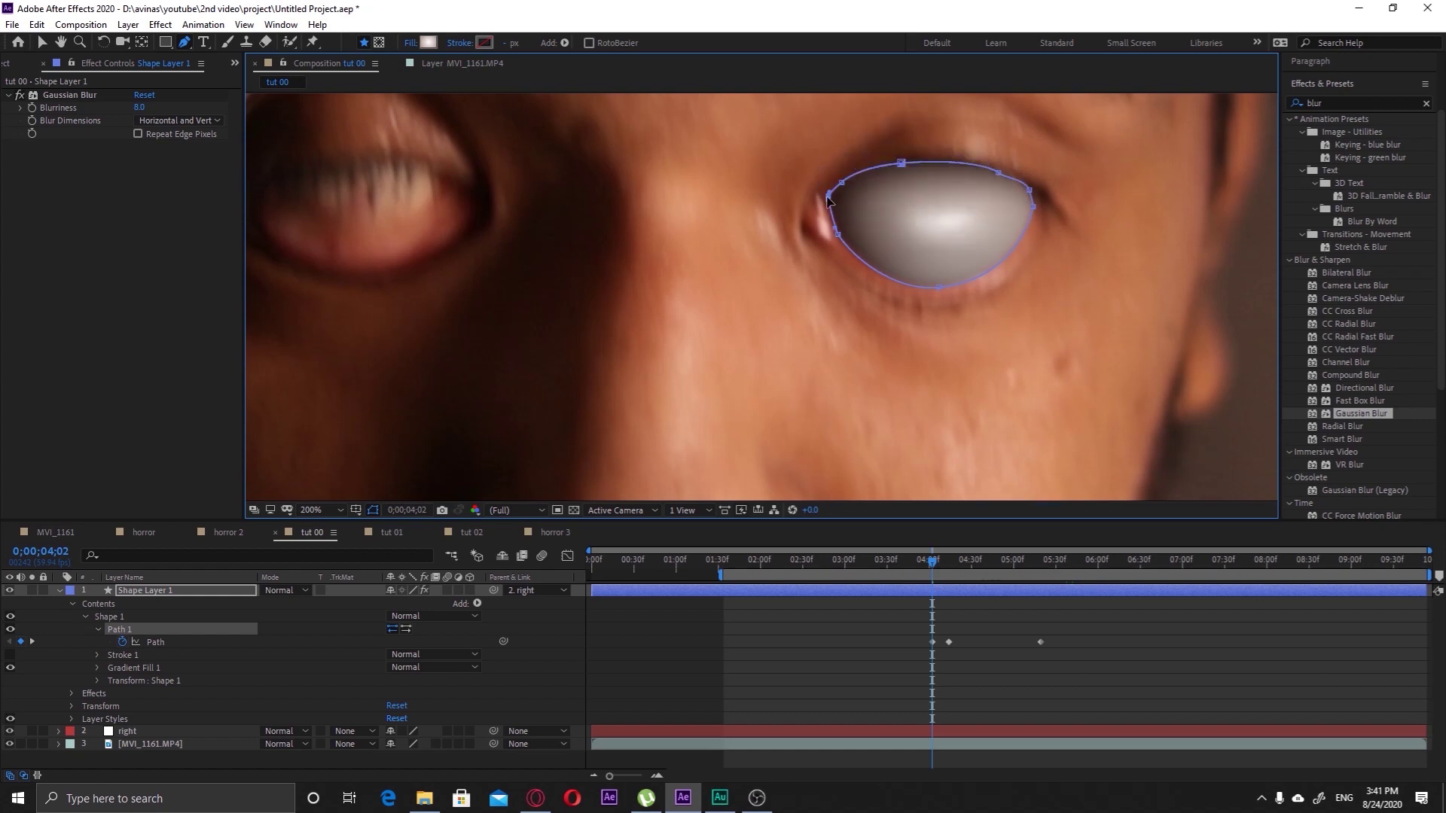
Reshape the eye path at 0;00;04;04, raising its upper and lower edges to fit the opening between the eyelids
{"action": "key", "text": "space"}
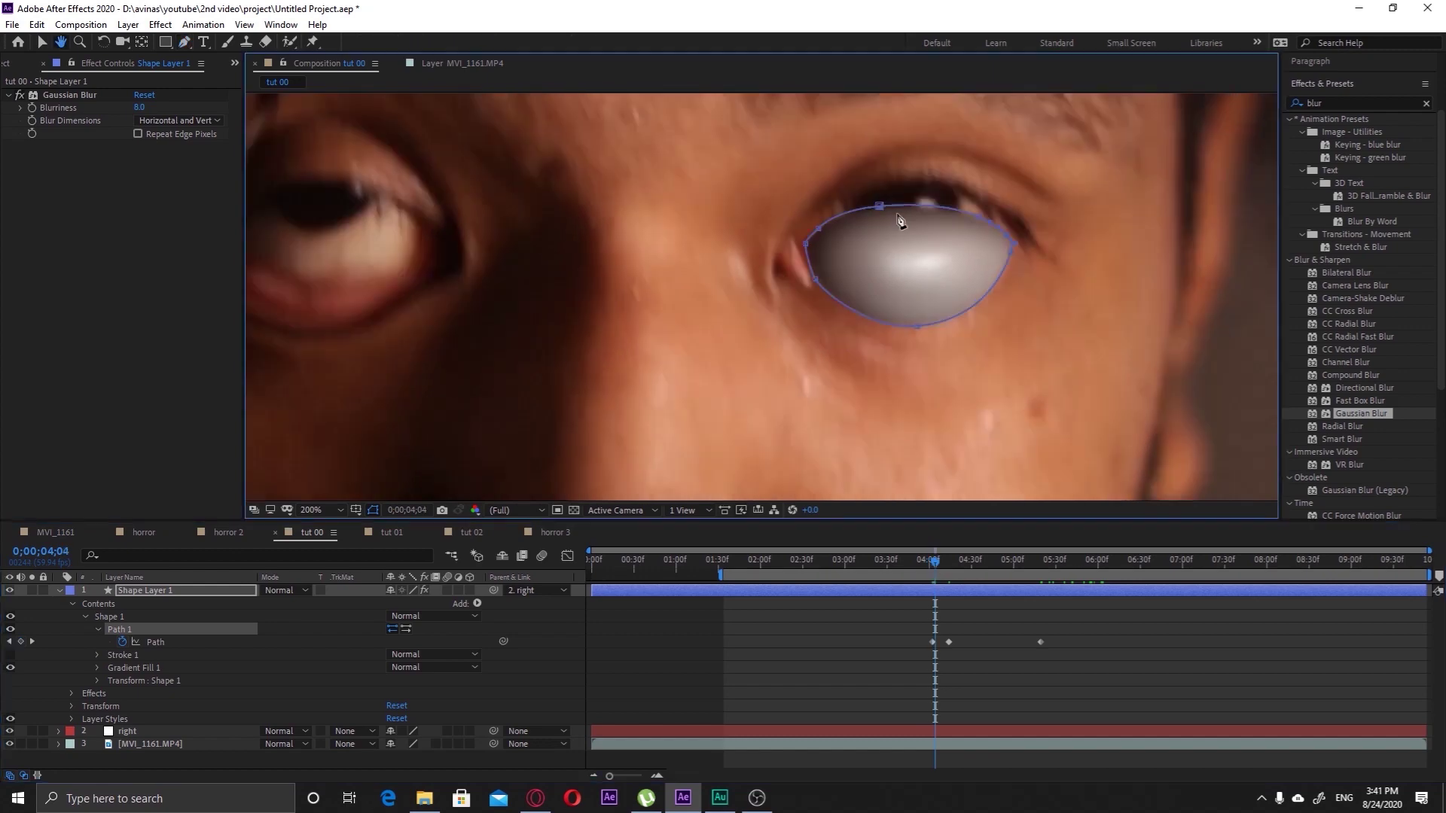
{"action": "left_click_drag", "start_coordinate": [879, 206], "coordinate": [887, 187]}
{"action": "left_click_drag", "start_coordinate": [979, 217], "coordinate": [1008, 227]}
{"action": "left_click_drag", "start_coordinate": [917, 326], "coordinate": [984, 262]}
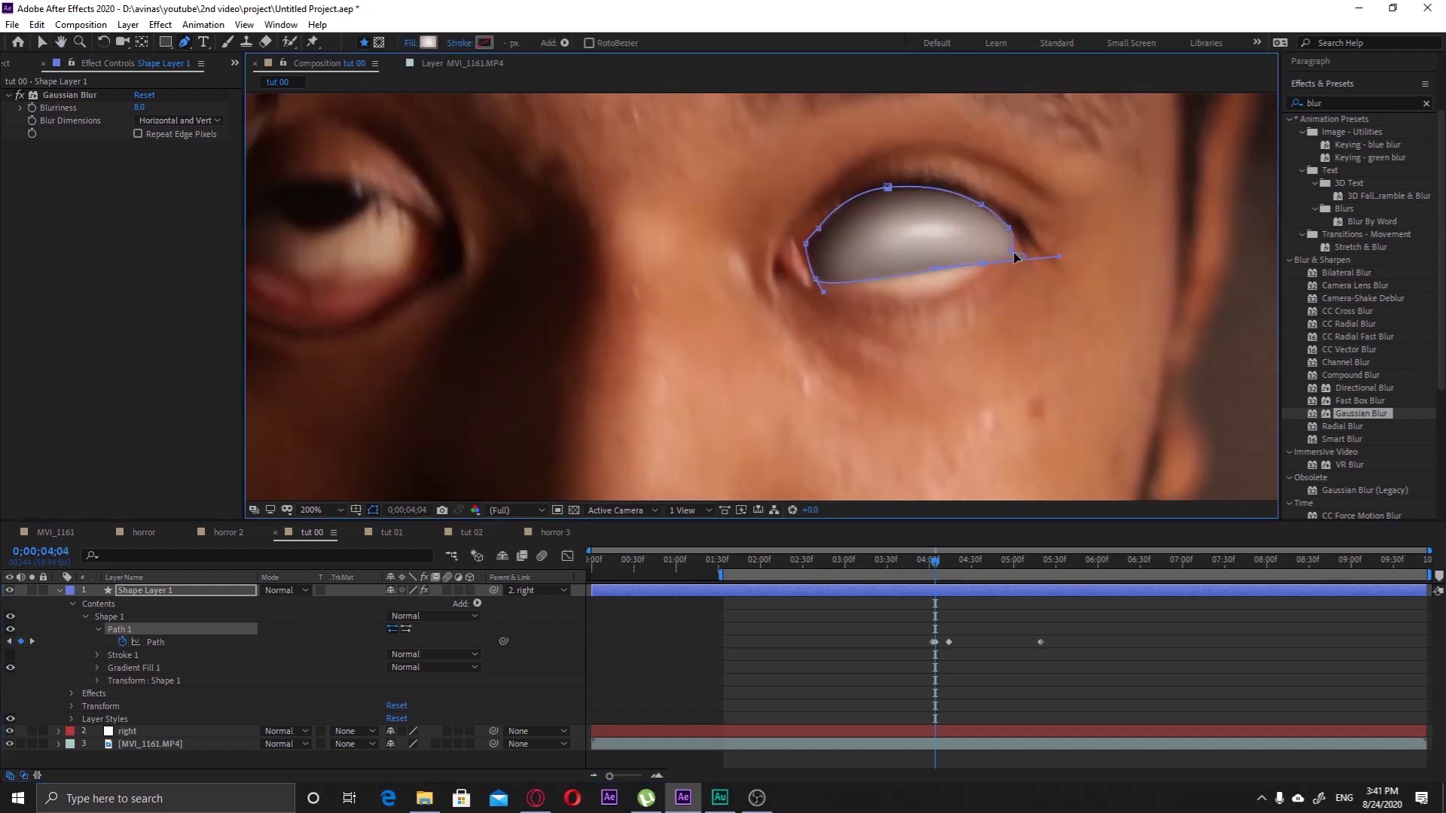
{"action": "key", "text": "ctrl+z"}
{"action": "left_click_drag", "start_coordinate": [919, 309], "coordinate": [896, 301]}
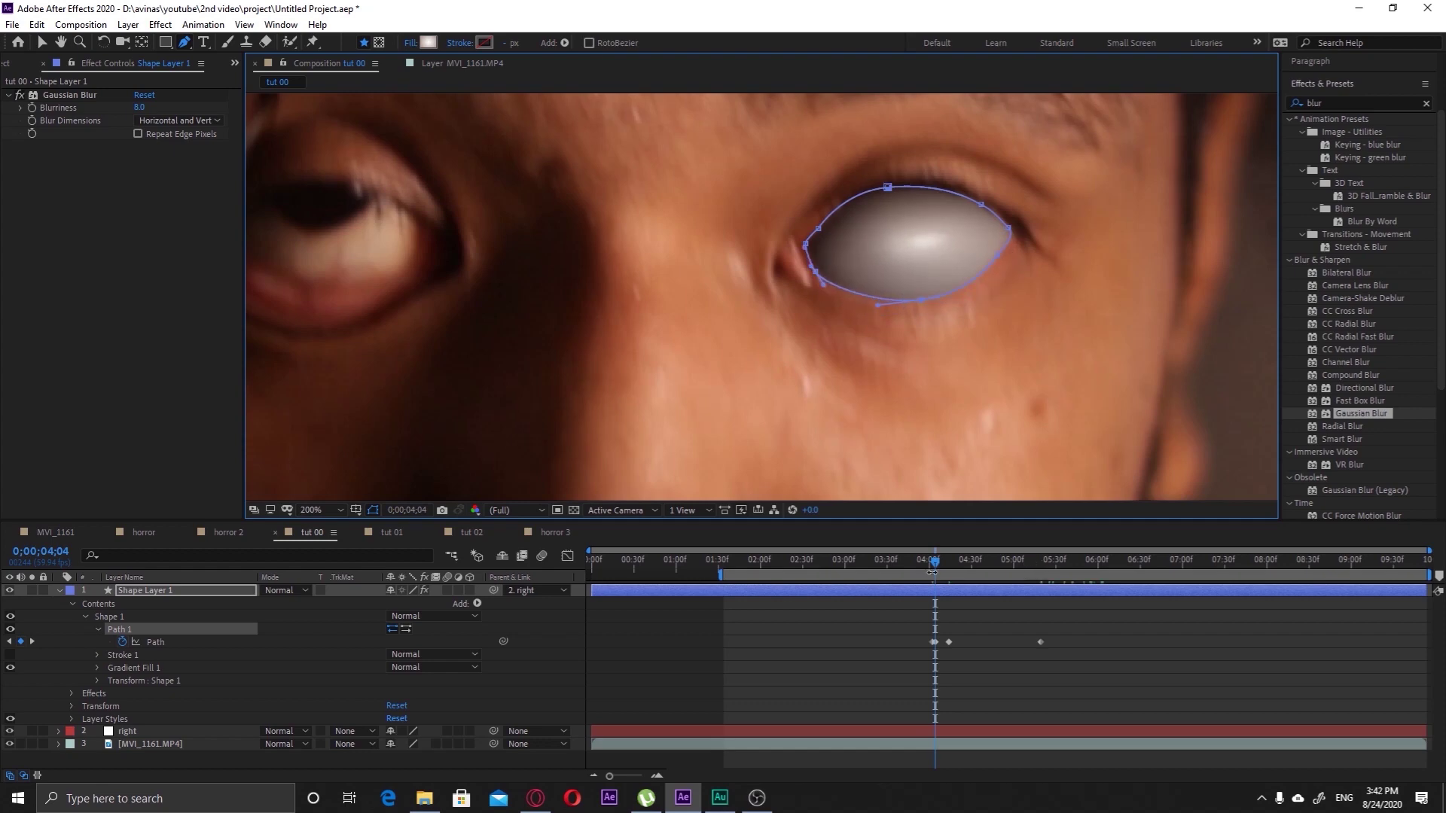
Fit the eye path's upper edge to the eyelid at 0;00;04;09, and scrub forward to check the animation
{"action": "left_click_drag", "start_coordinate": [932, 573], "coordinate": [943, 564]}
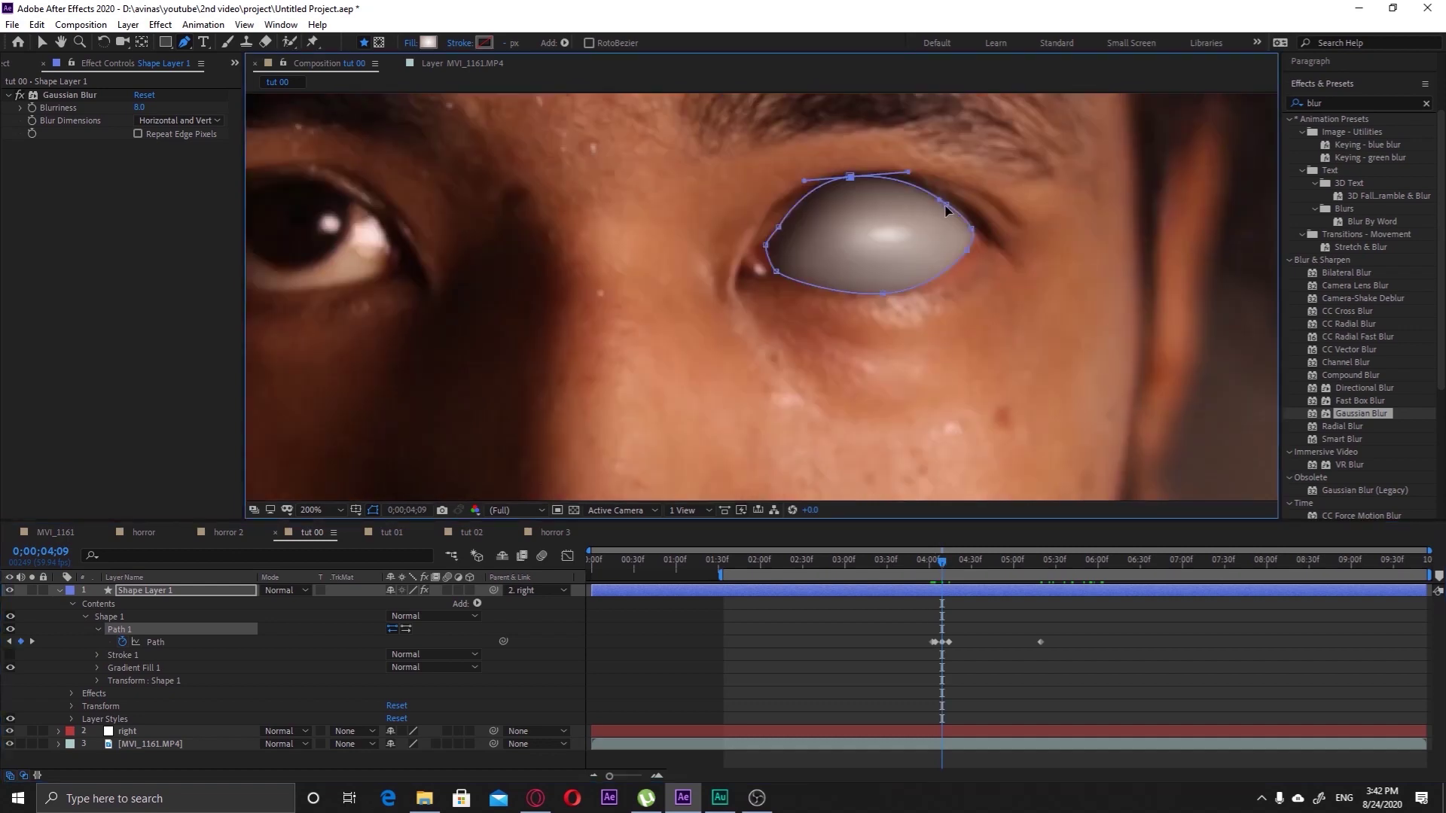
{"action": "left_click", "coordinate": [946, 205]}
{"action": "left_click", "coordinate": [779, 218]}
{"action": "left_click_drag", "start_coordinate": [944, 566], "coordinate": [1133, 577]}
{"action": "key", "text": "comma"}
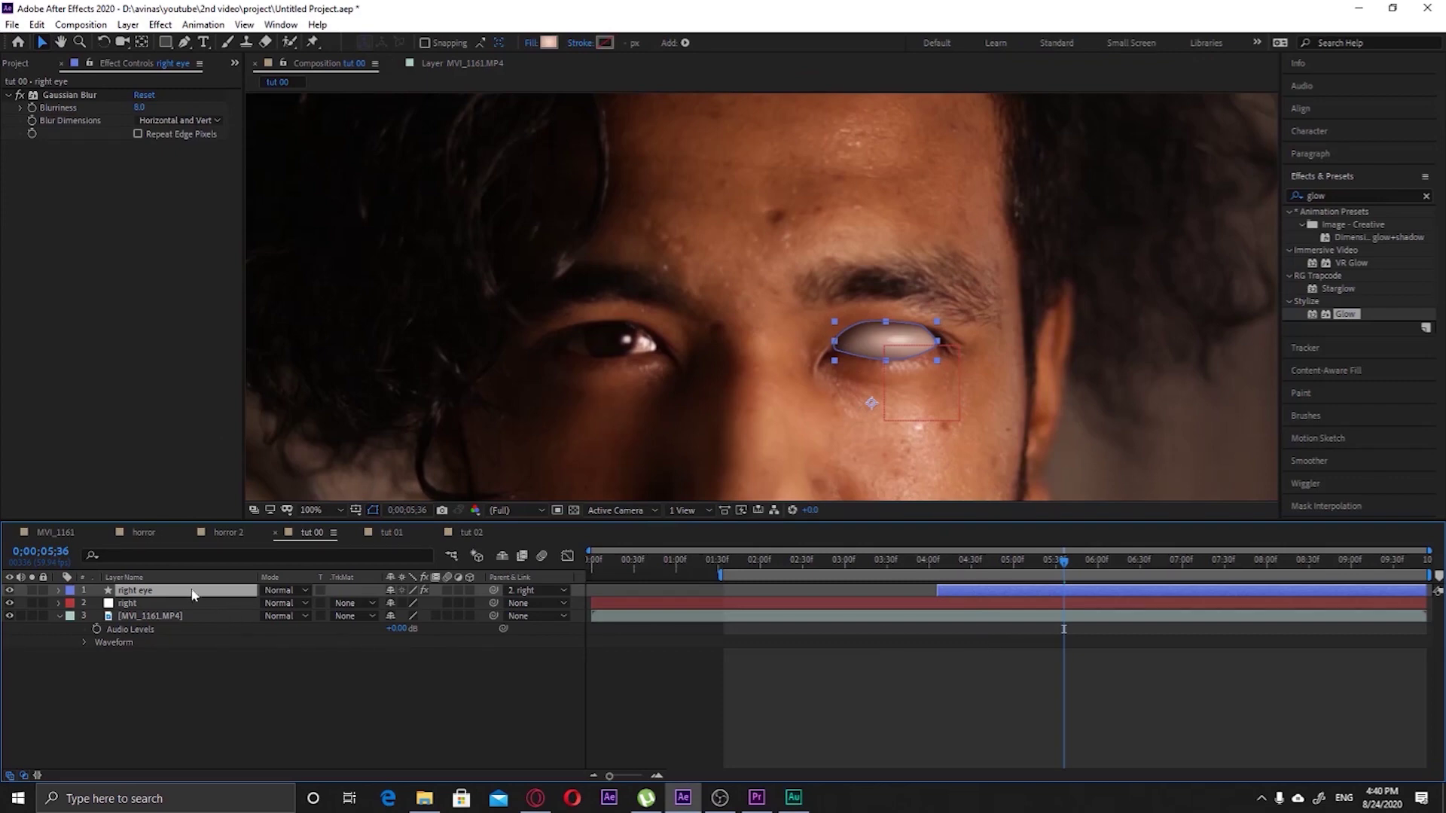
Duplicate the right eye layer and move the copy over the uncovered eye
{"action": "key", "text": "ctrl+d"}
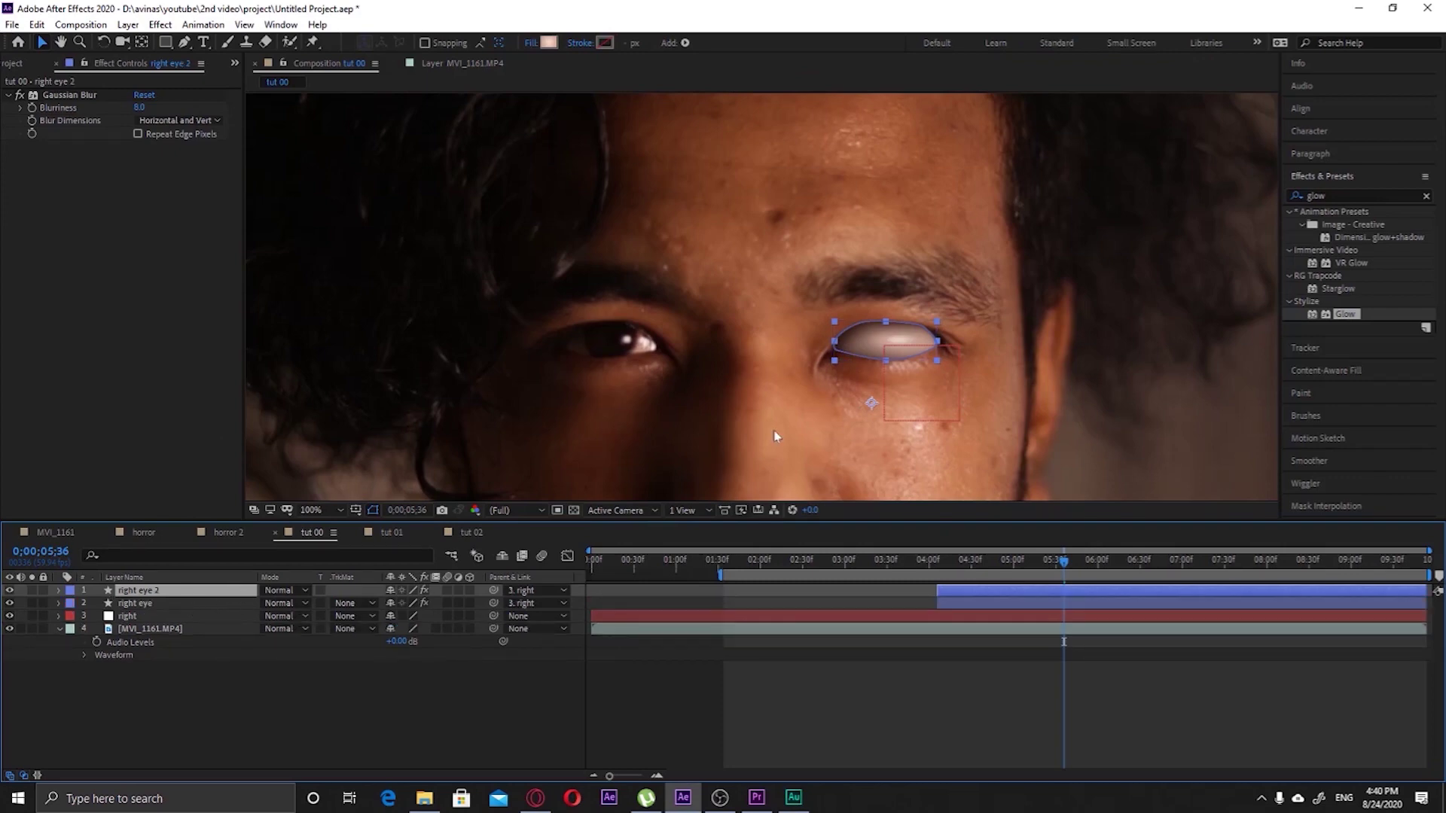
{"action": "left_click_drag", "start_coordinate": [937, 342], "coordinate": [646, 349]}
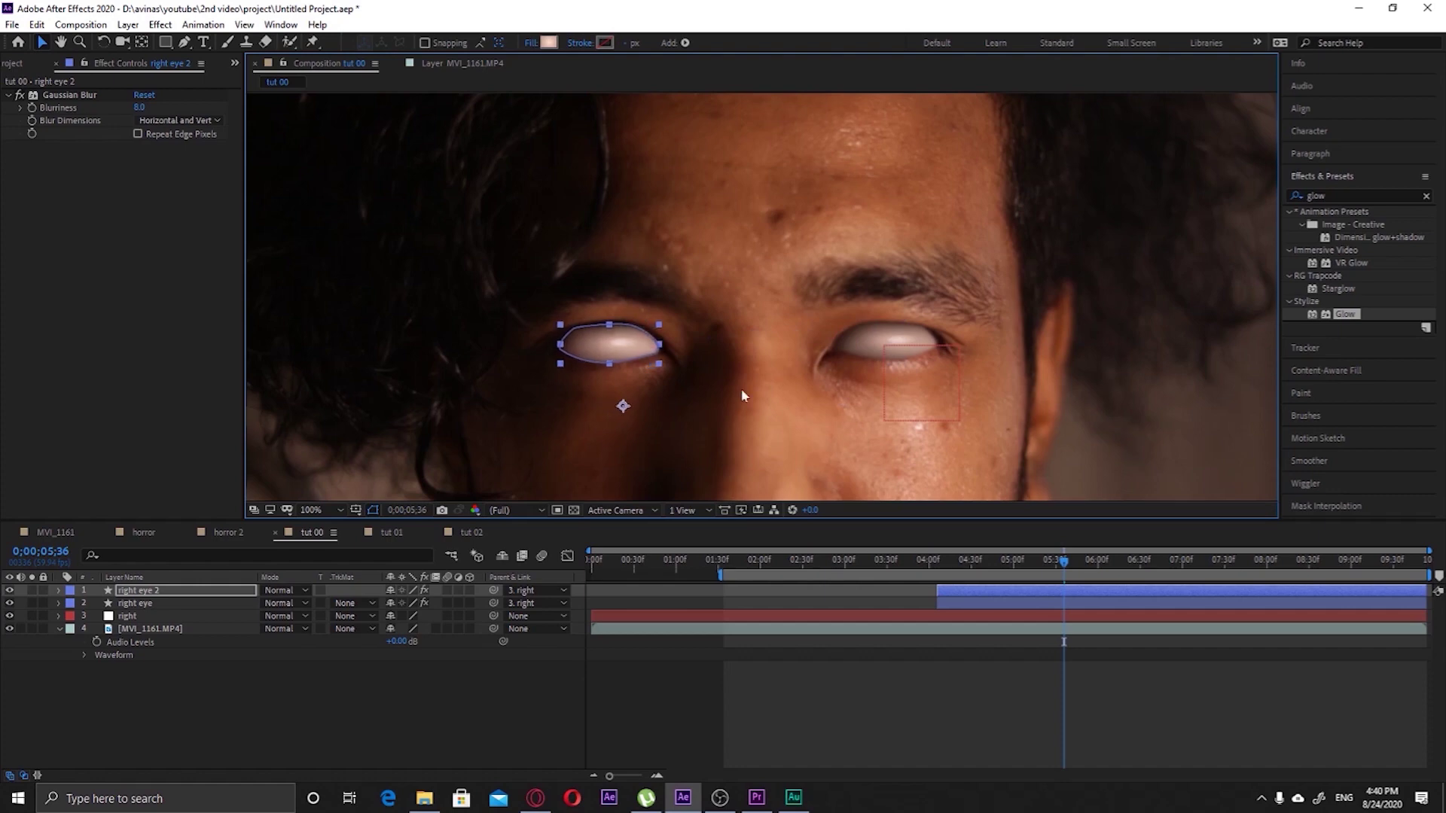
{"action": "key", "text": "comma"}
{"action": "key", "text": "comma"}
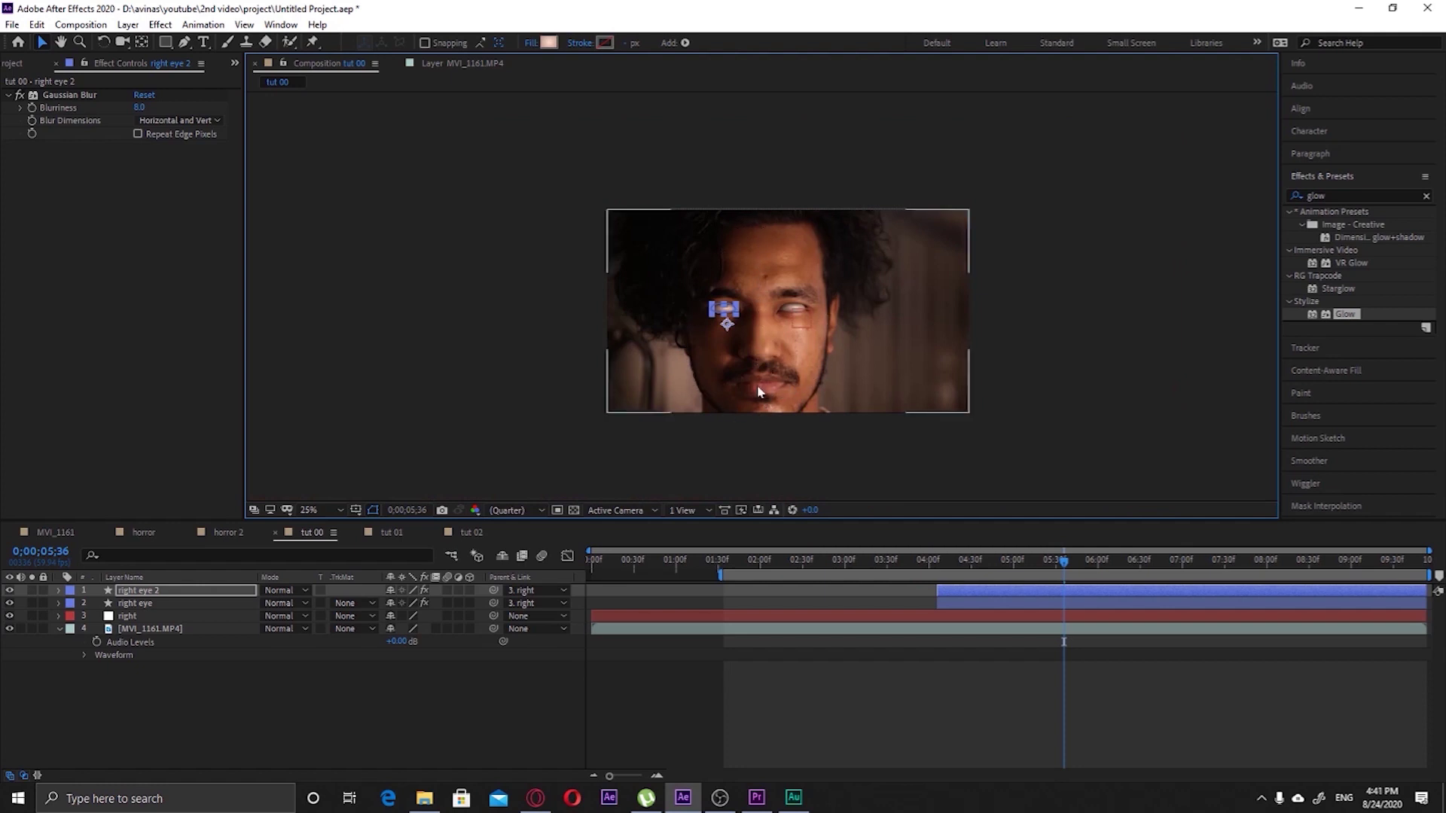
{"action": "scroll", "coordinate": [753, 345], "scroll_direction": "down", "scroll_amount": 2}
{"action": "scroll", "coordinate": [759, 339], "scroll_direction": "up", "scroll_amount": 4}
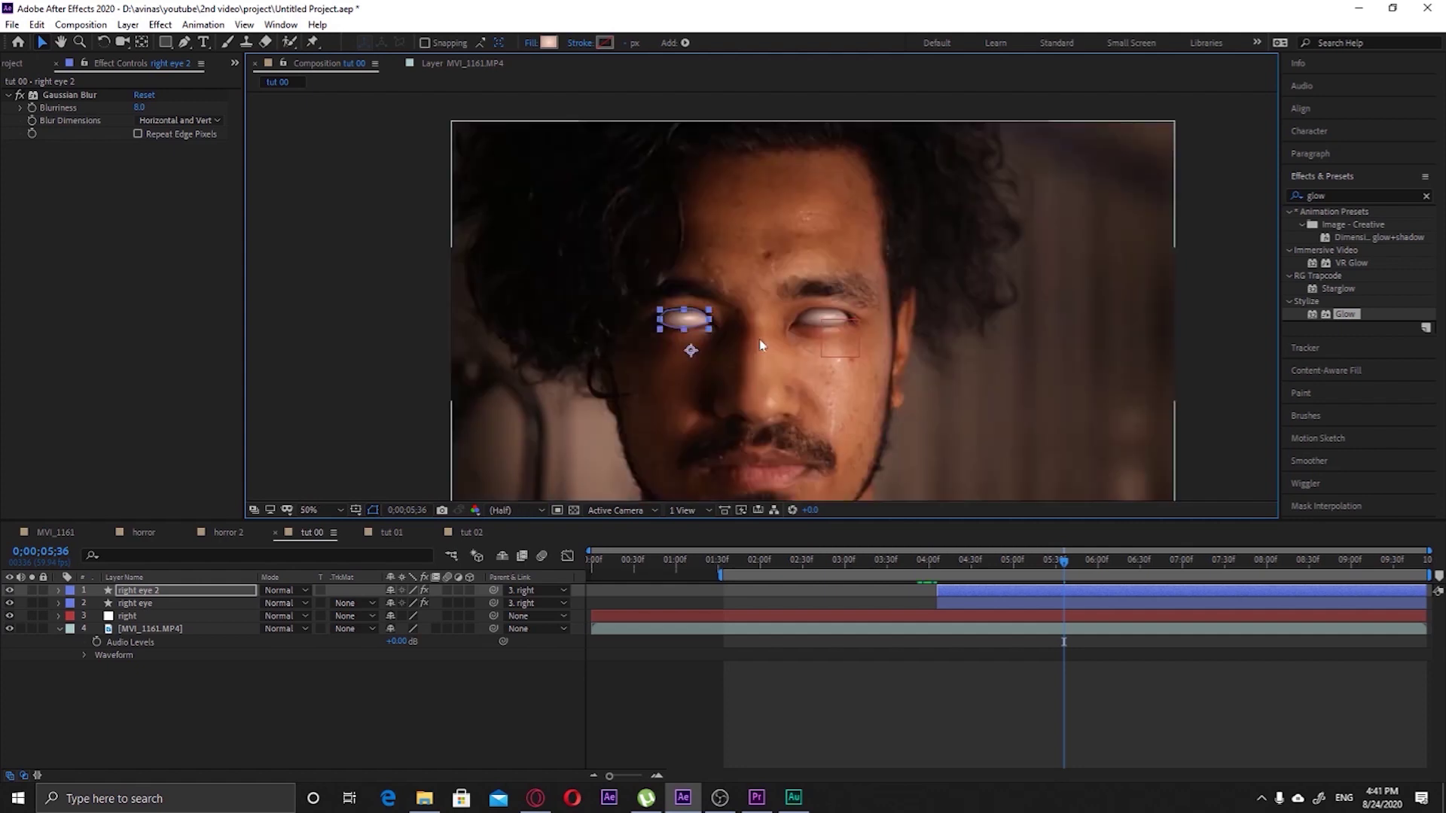
Compare the right eye and right eye 2 layers to check how their shapes cover both eyes
{"action": "left_click", "coordinate": [179, 590]}
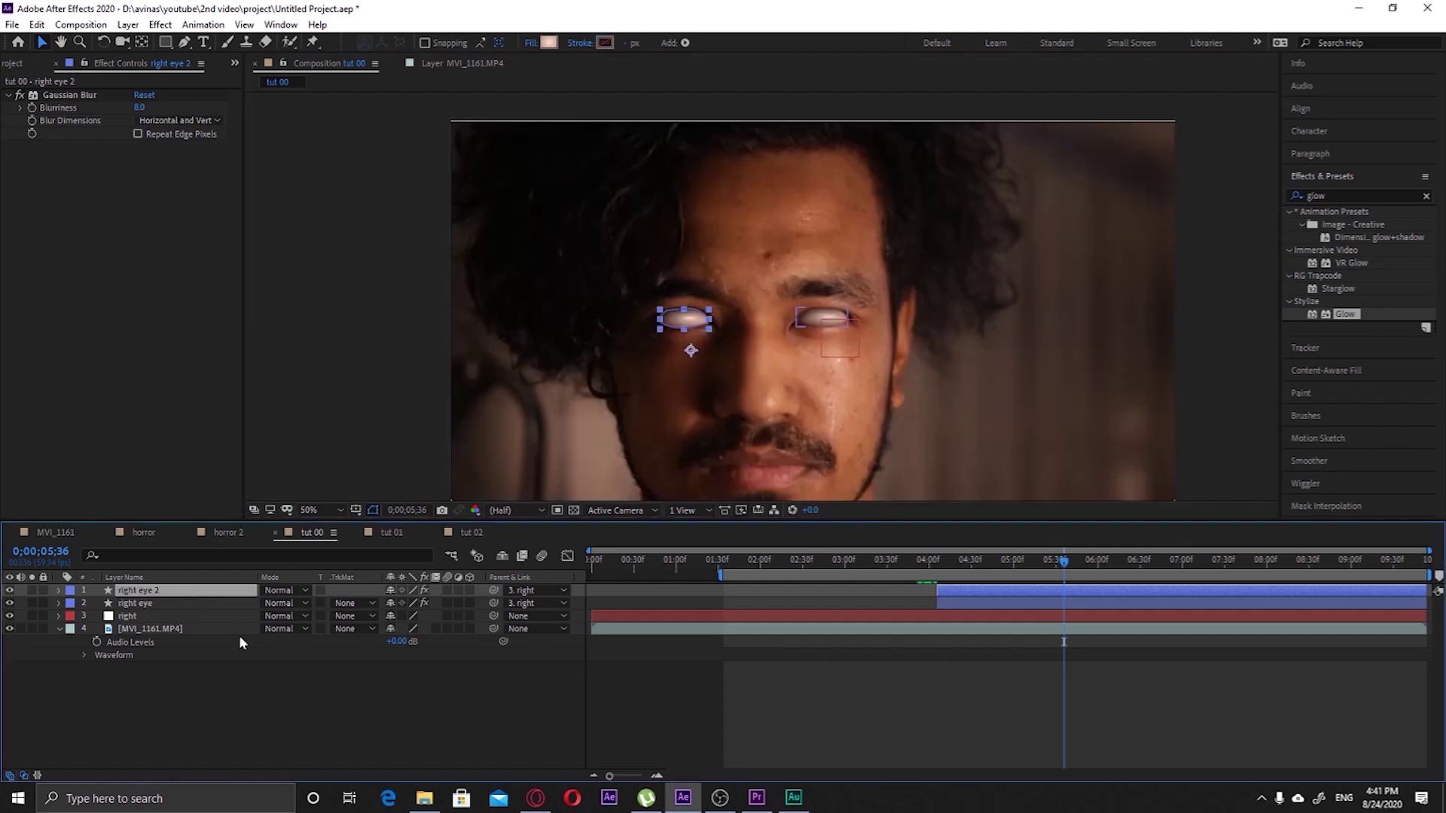
{"action": "left_click", "coordinate": [220, 682]}
{"action": "left_click", "coordinate": [147, 602]}
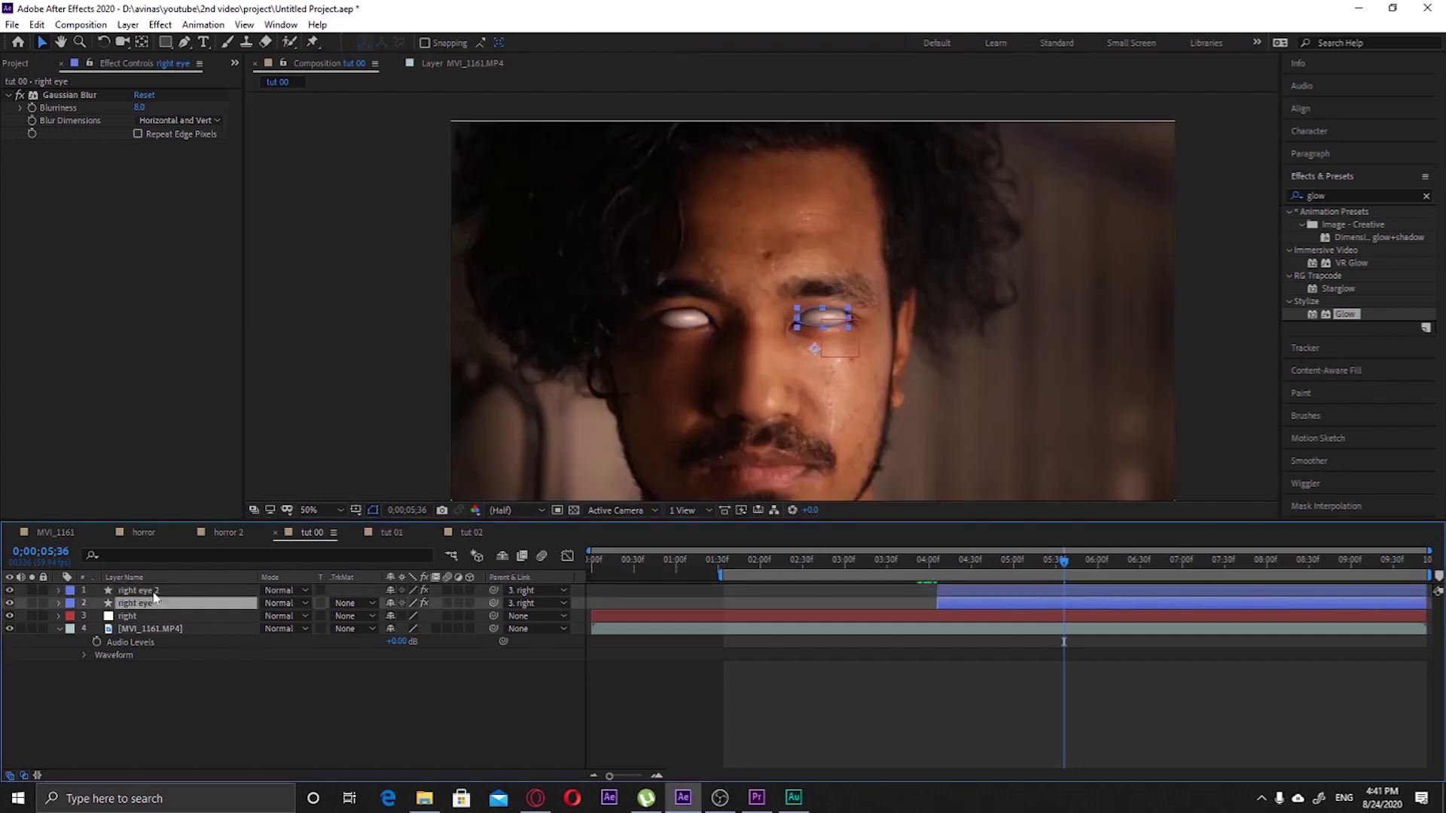
{"action": "left_click", "coordinate": [153, 593]}
{"action": "scroll", "coordinate": [801, 361], "scroll_direction": "down", "scroll_amount": 2}
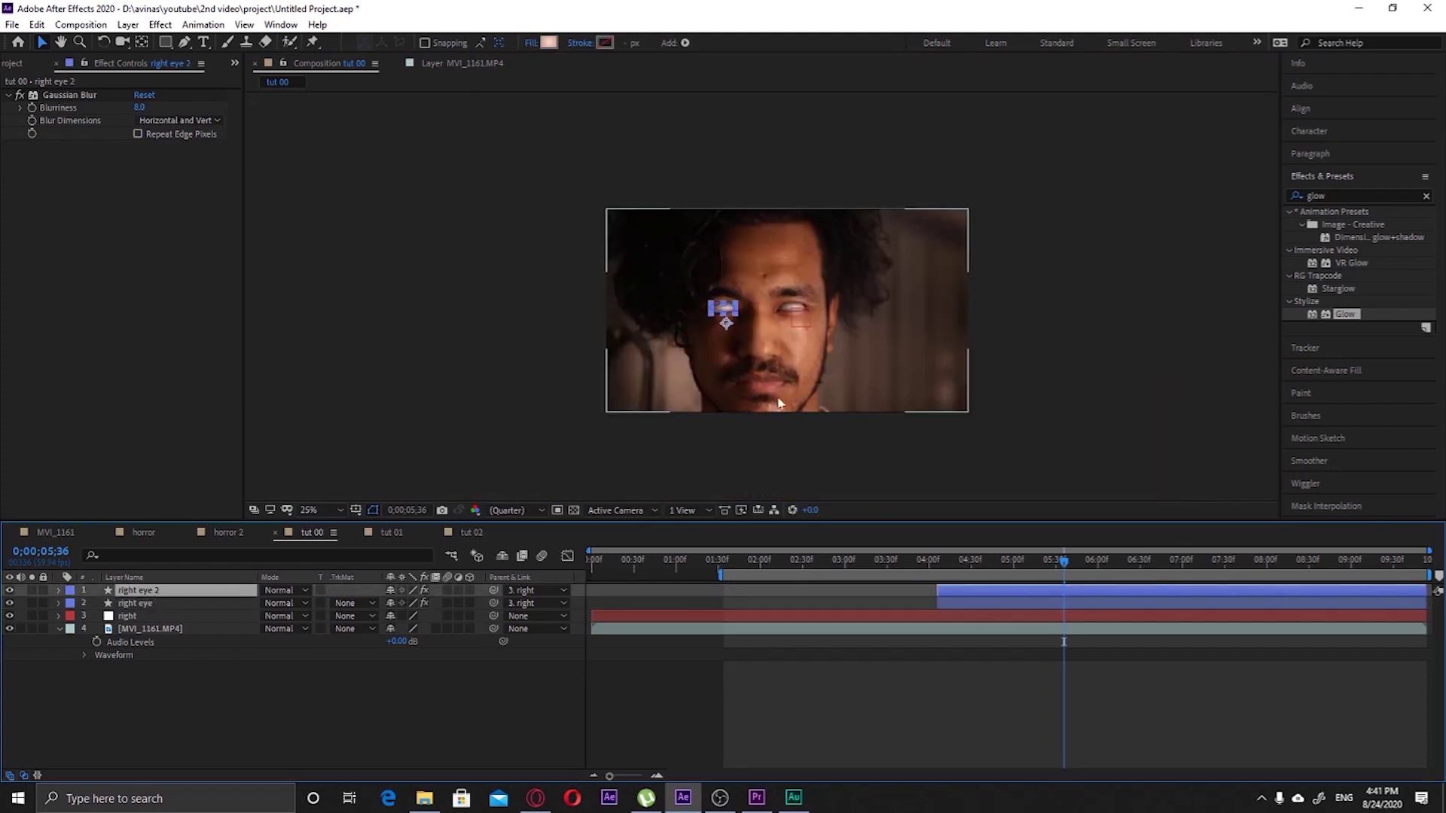
{"action": "scroll", "coordinate": [775, 411], "scroll_direction": "up", "scroll_amount": 3}
{"action": "scroll", "coordinate": [769, 410], "scroll_direction": "down", "scroll_amount": 1}
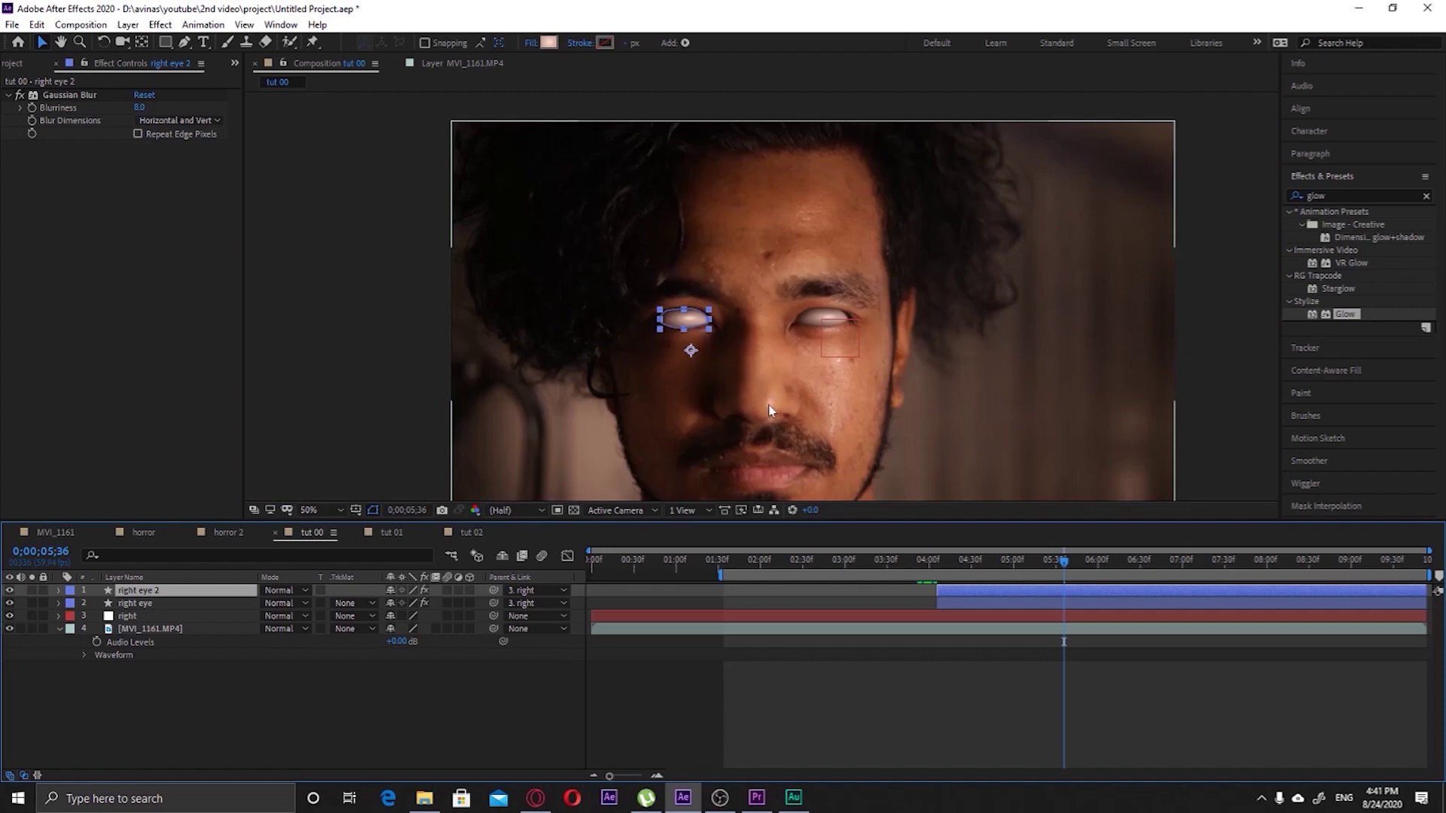
{"action": "left_click", "coordinate": [343, 357]}
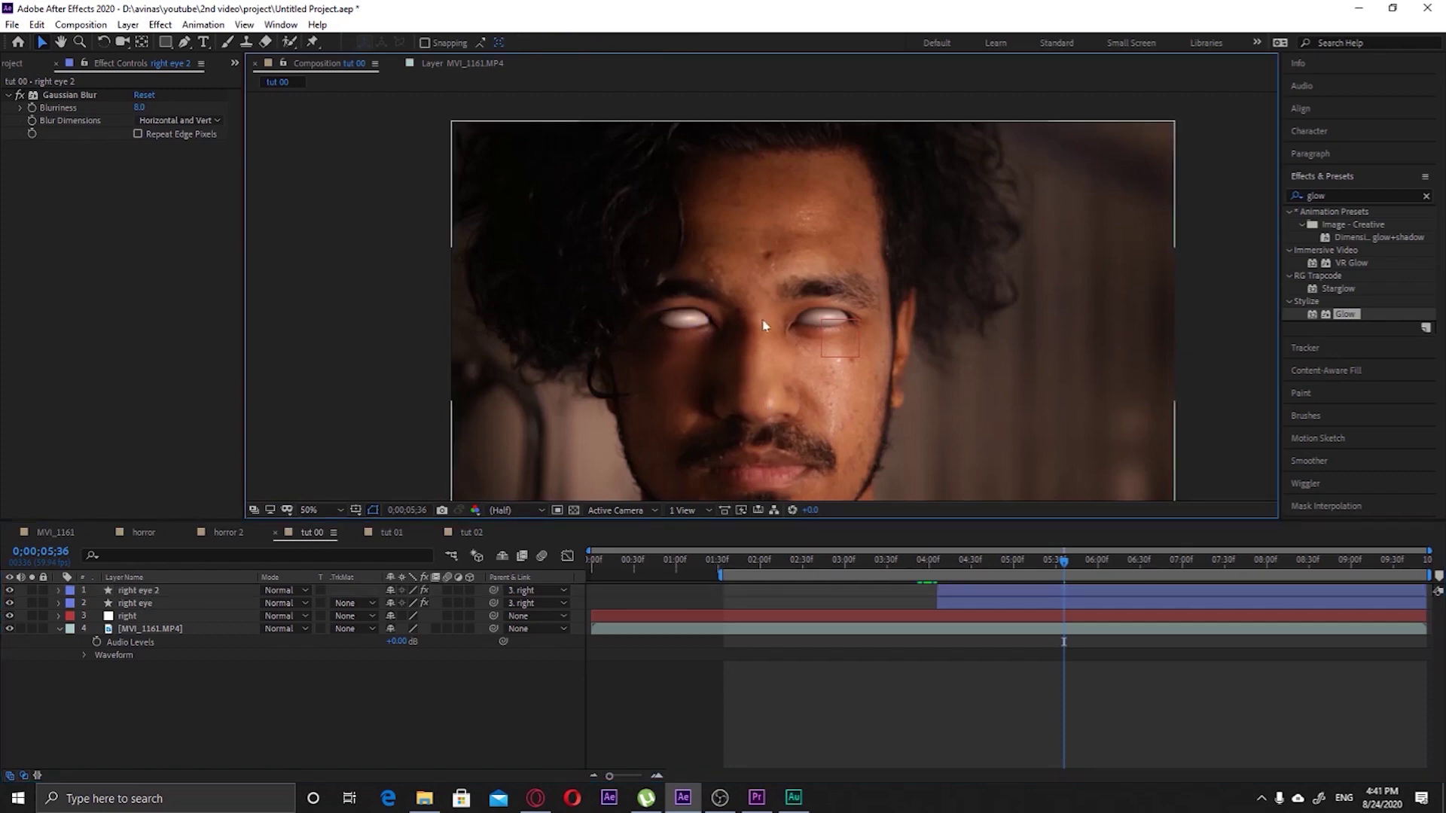
{"action": "left_click", "coordinate": [155, 604]}
{"action": "left_click", "coordinate": [151, 592]}
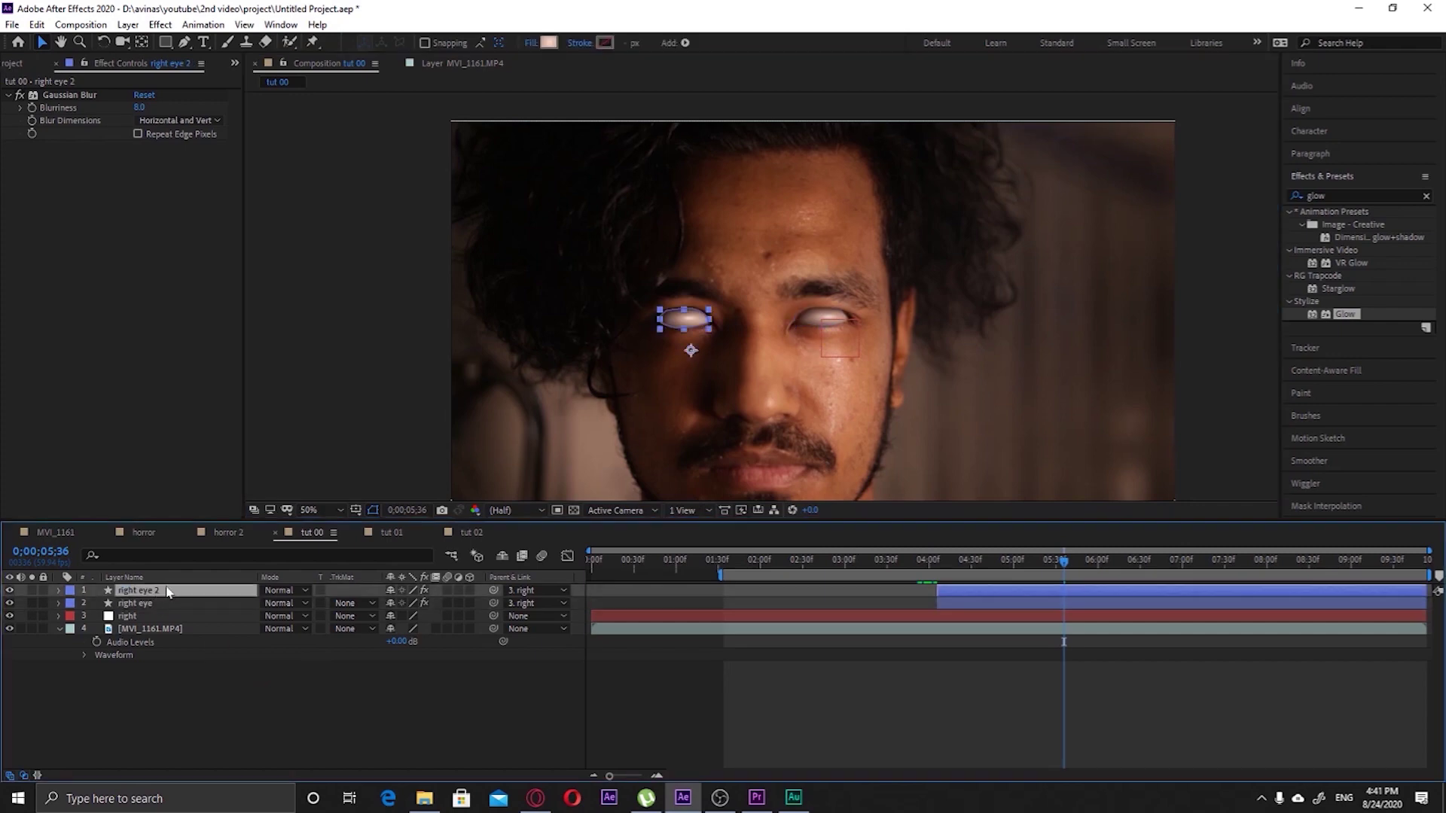
Inspect the right eye 2 shape up close and scrub back to 0;00;04;22 to check its fit
{"action": "scroll", "coordinate": [639, 368], "scroll_direction": "up", "scroll_amount": 2}
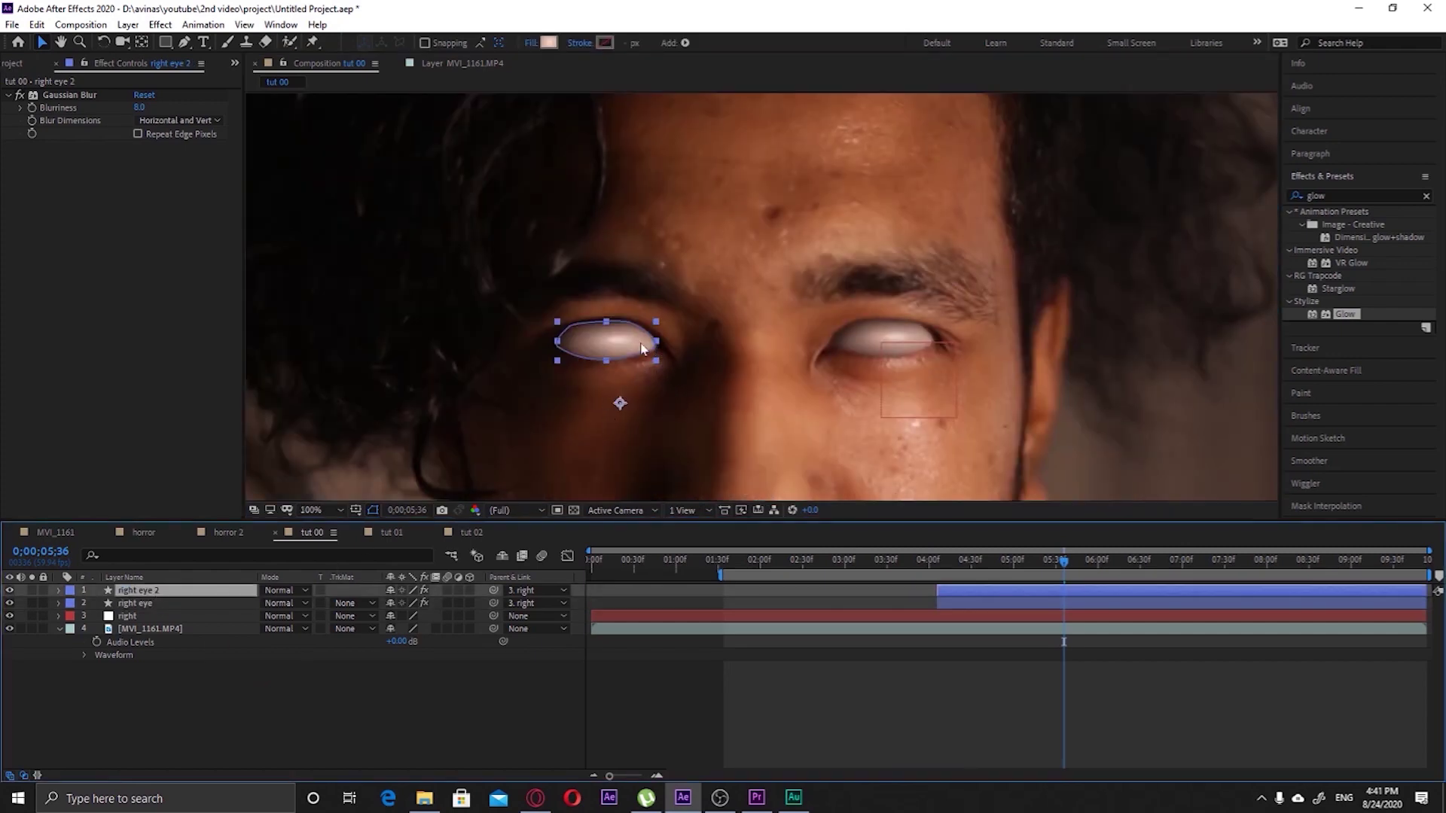
{"action": "scroll", "coordinate": [655, 348], "scroll_direction": "up", "scroll_amount": 1}
{"action": "key", "text": "space"}
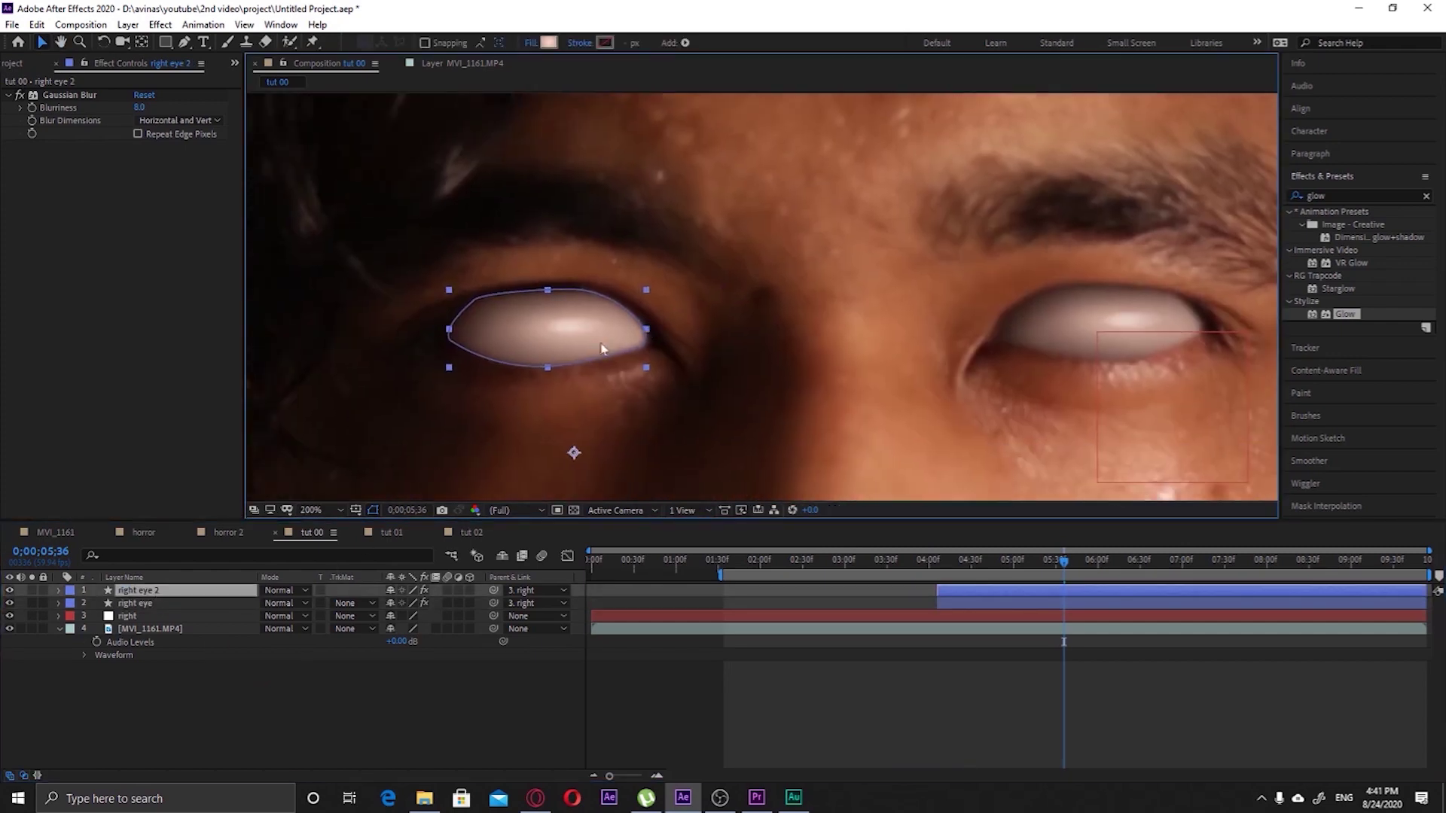
{"action": "key", "text": "comma"}
{"action": "left_click_drag", "start_coordinate": [1076, 573], "coordinate": [961, 580]}
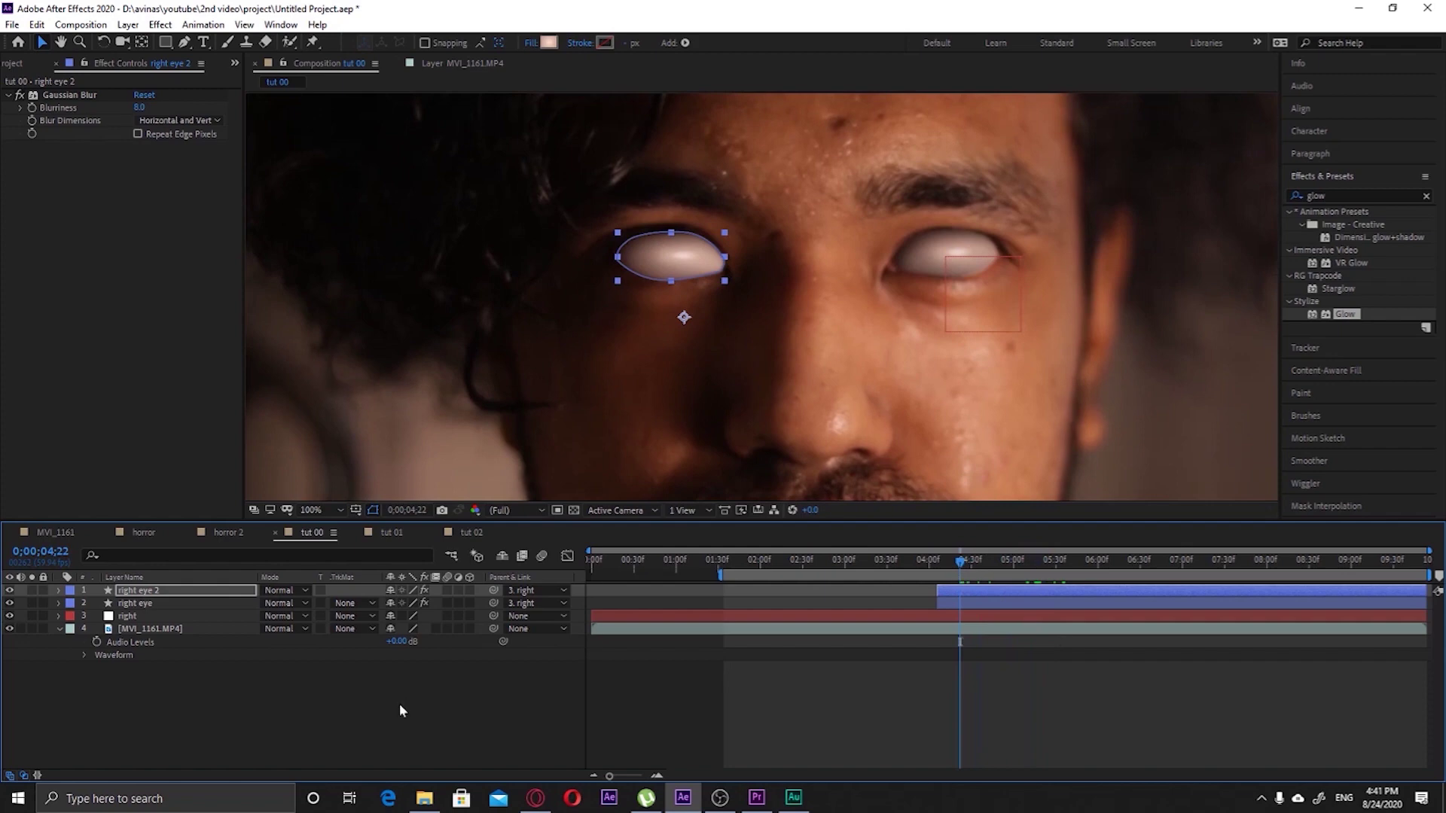
Deselect the copied eye shape, go to 0;00;04;25 and select the right eye layer
{"action": "left_click", "coordinate": [399, 704]}
{"action": "mouse_move", "coordinate": [963, 574]}
{"action": "left_mouse_down"}
{"action": "mouse_move", "coordinate": [937, 570]}
{"action": "mouse_move", "coordinate": [964, 575]}
{"action": "left_mouse_up"}
{"action": "left_click", "coordinate": [952, 607]}
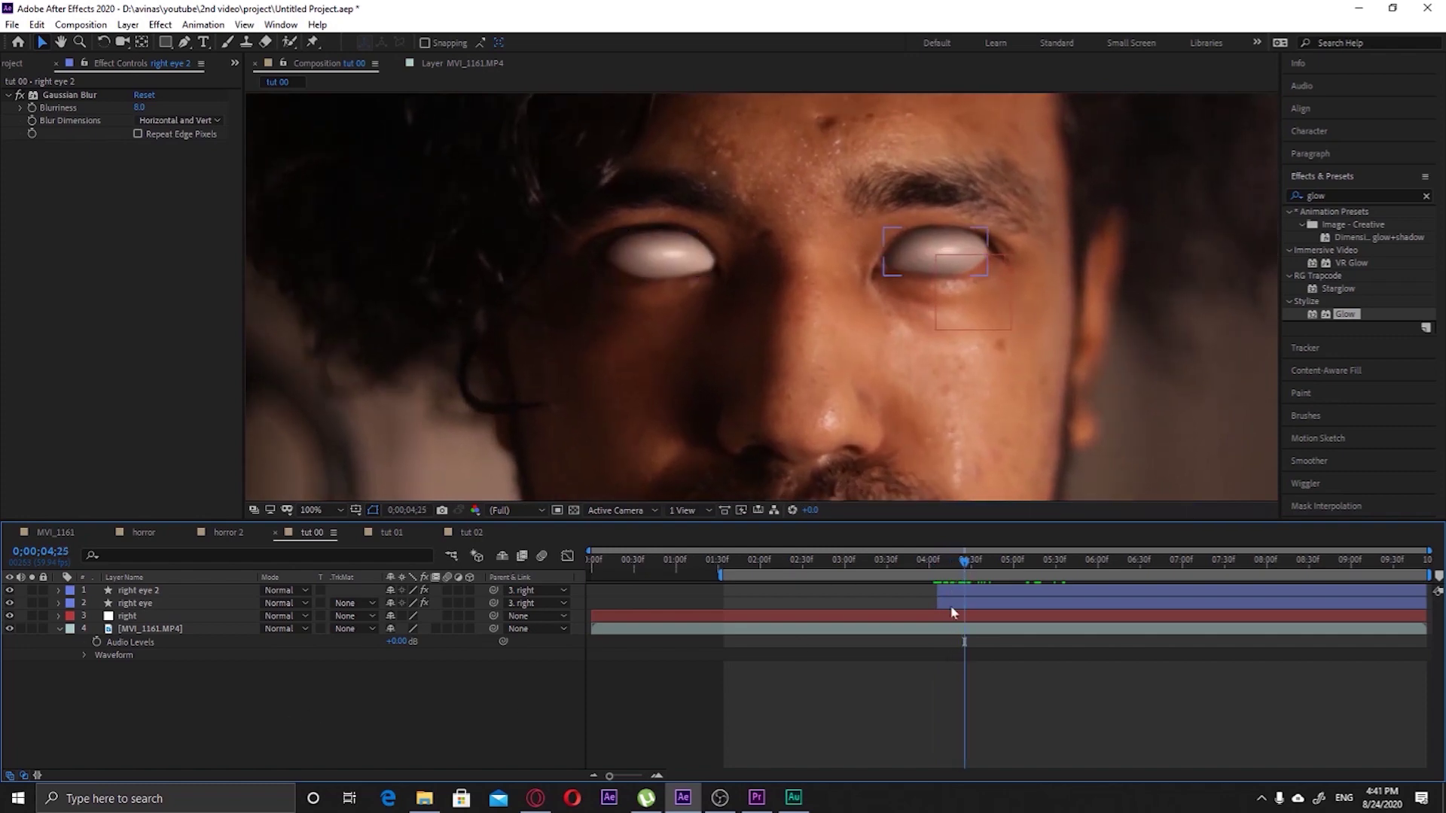
{"action": "left_click", "coordinate": [949, 606]}
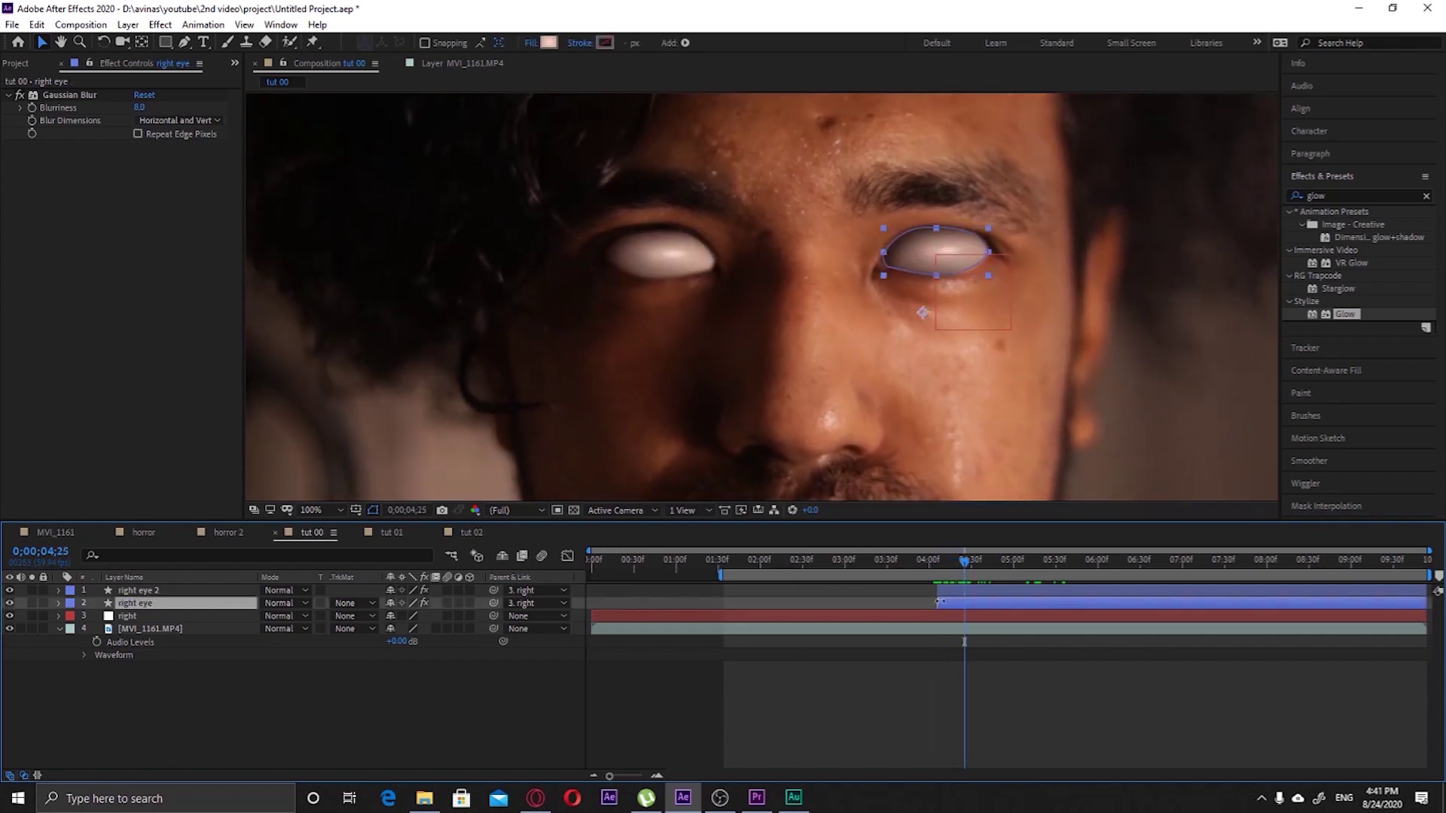
Hide the right eye 2 layer and delete the existing opacity keyframes of the right eye layer
{"action": "left_click_drag", "start_coordinate": [939, 601], "coordinate": [941, 567]}
{"action": "left_click", "coordinate": [9, 592]}
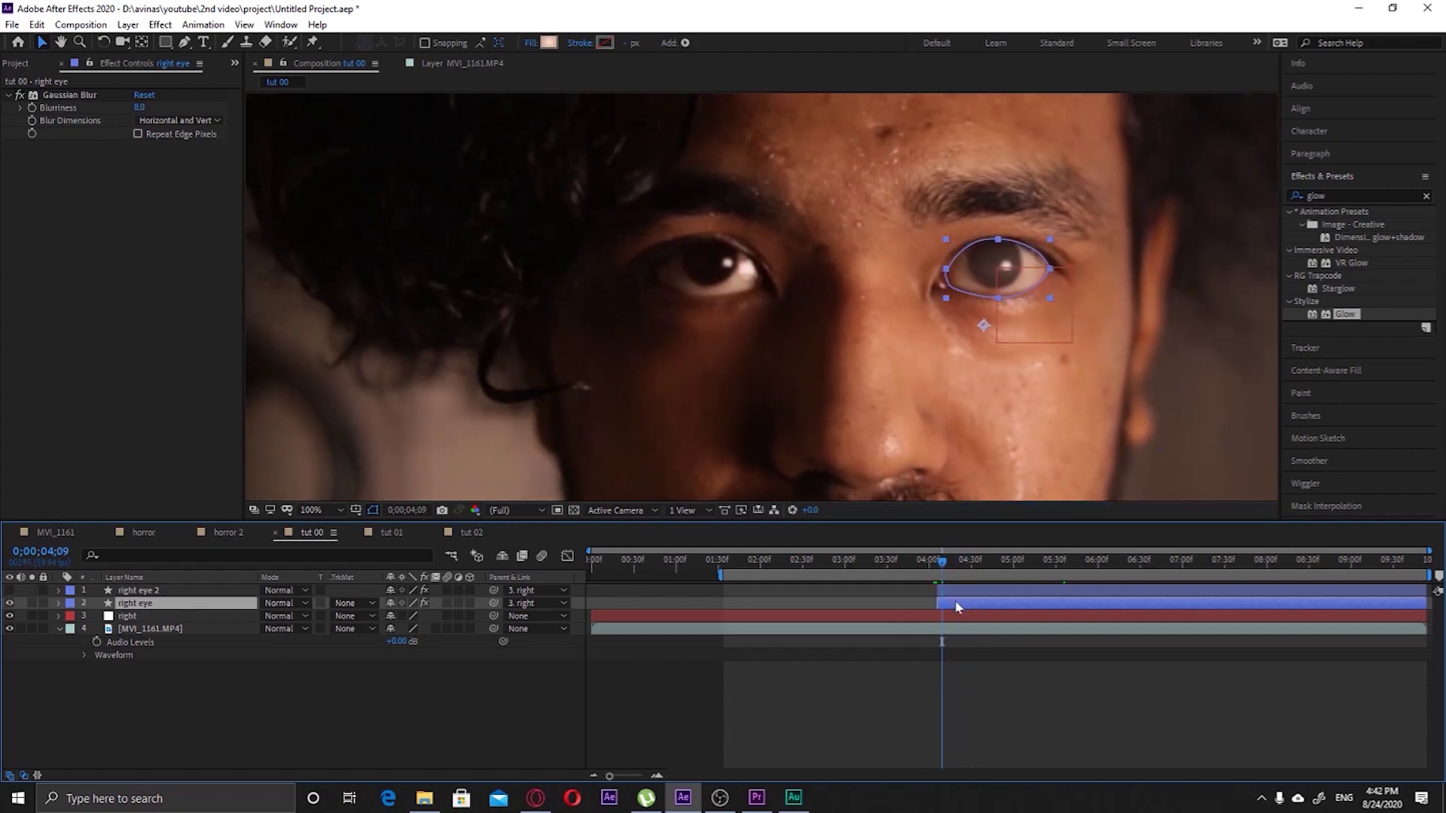
{"action": "key", "text": "t"}
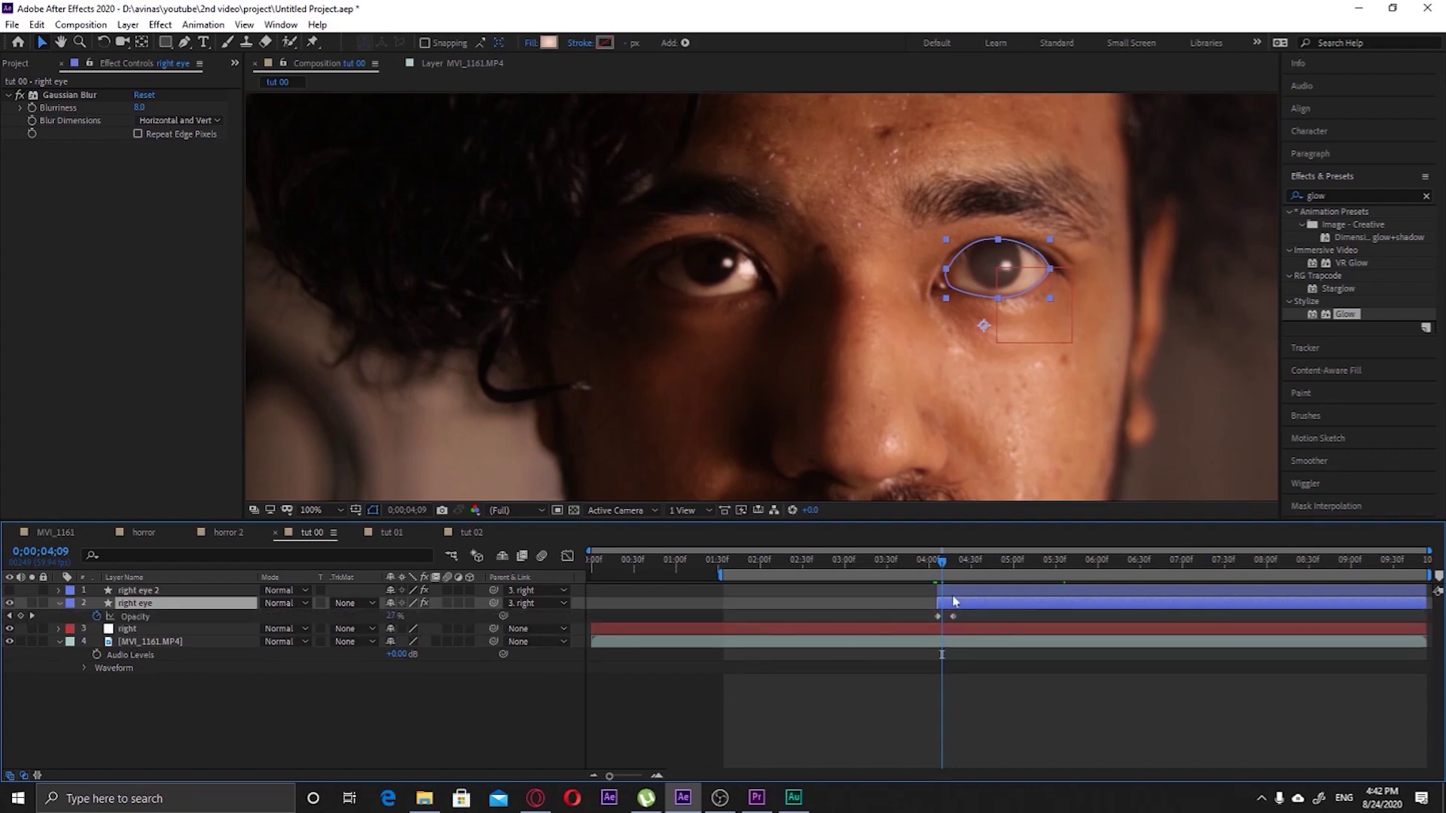
{"action": "left_click_drag", "start_coordinate": [943, 564], "coordinate": [955, 565]}
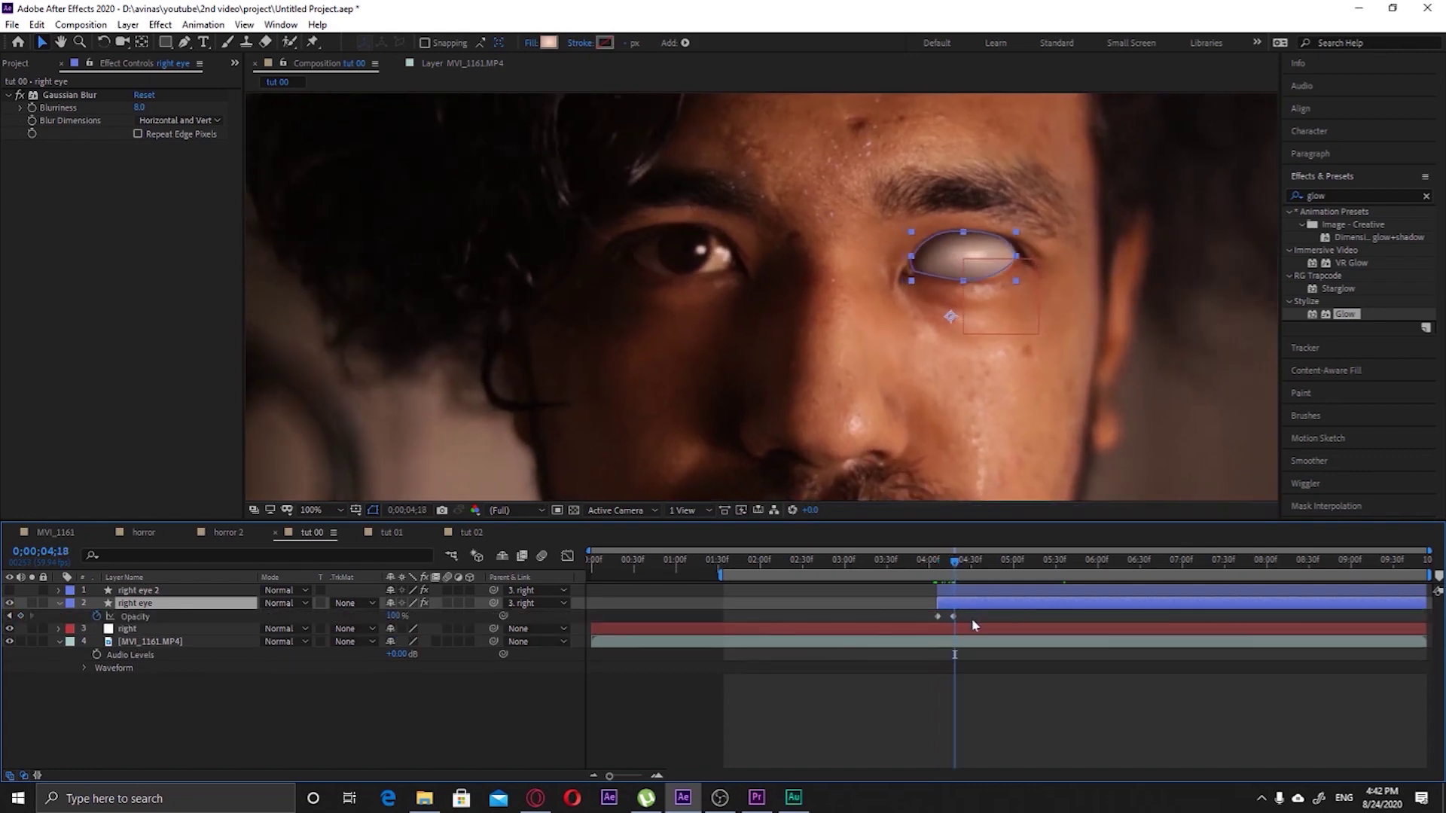
{"action": "left_click_drag", "start_coordinate": [972, 619], "coordinate": [925, 622]}
{"action": "key", "text": "Delete"}
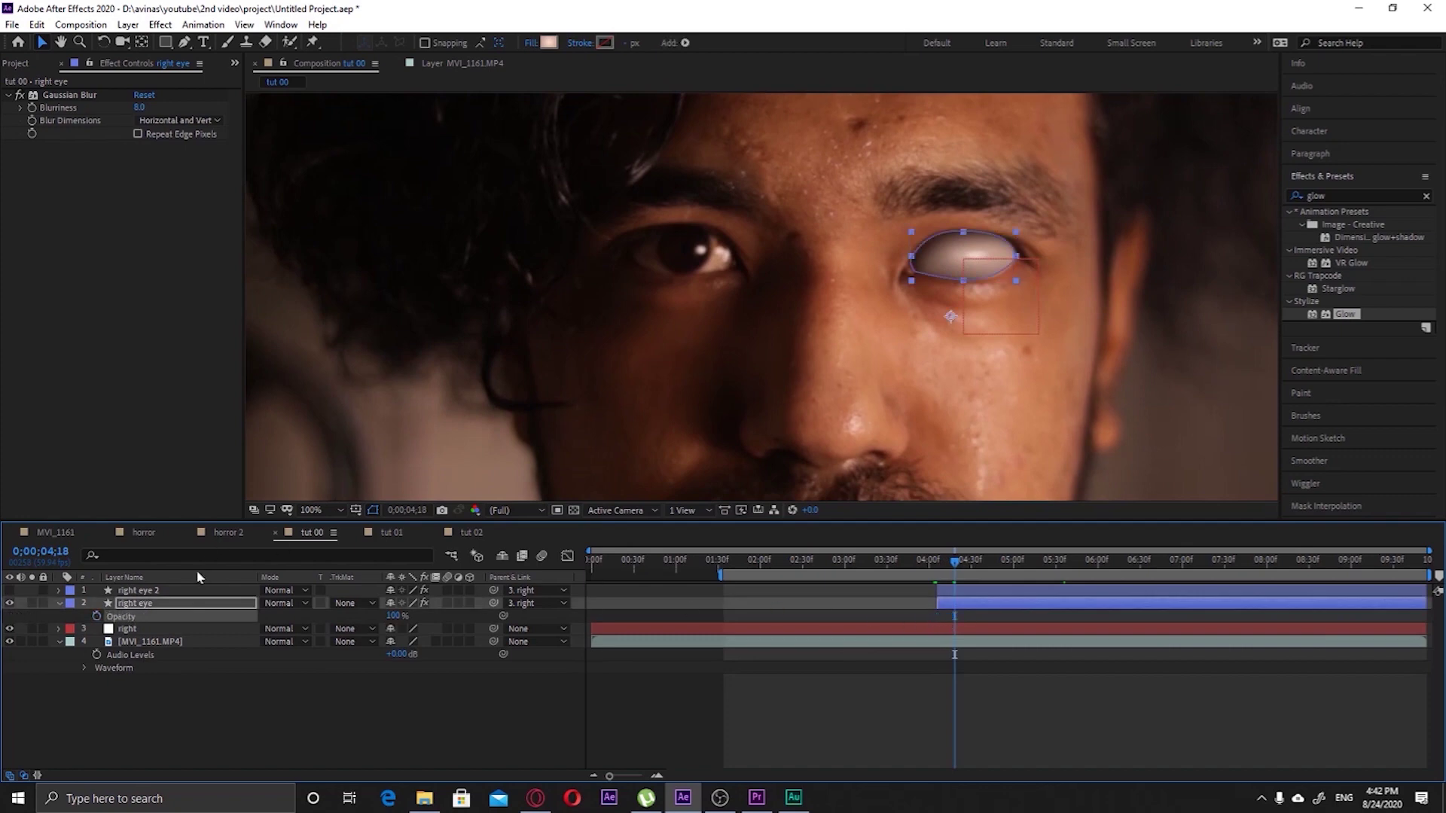
Keyframe the right eye layer's opacity from 0% at 0;00;04;06 to 100% at 0;00;04;18
{"action": "left_click", "coordinate": [941, 573]}
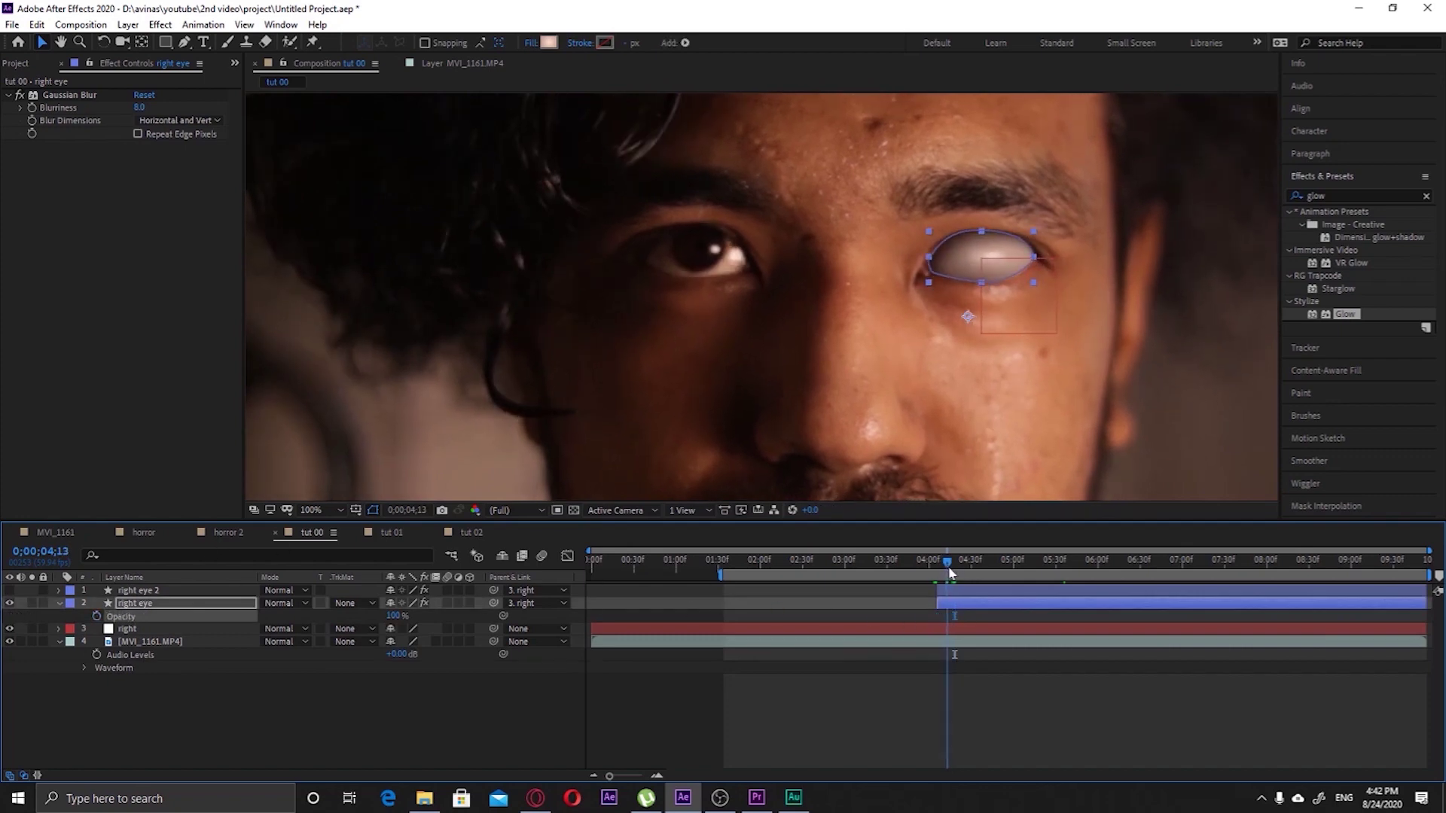
{"action": "left_click_drag", "start_coordinate": [943, 574], "coordinate": [940, 575]}
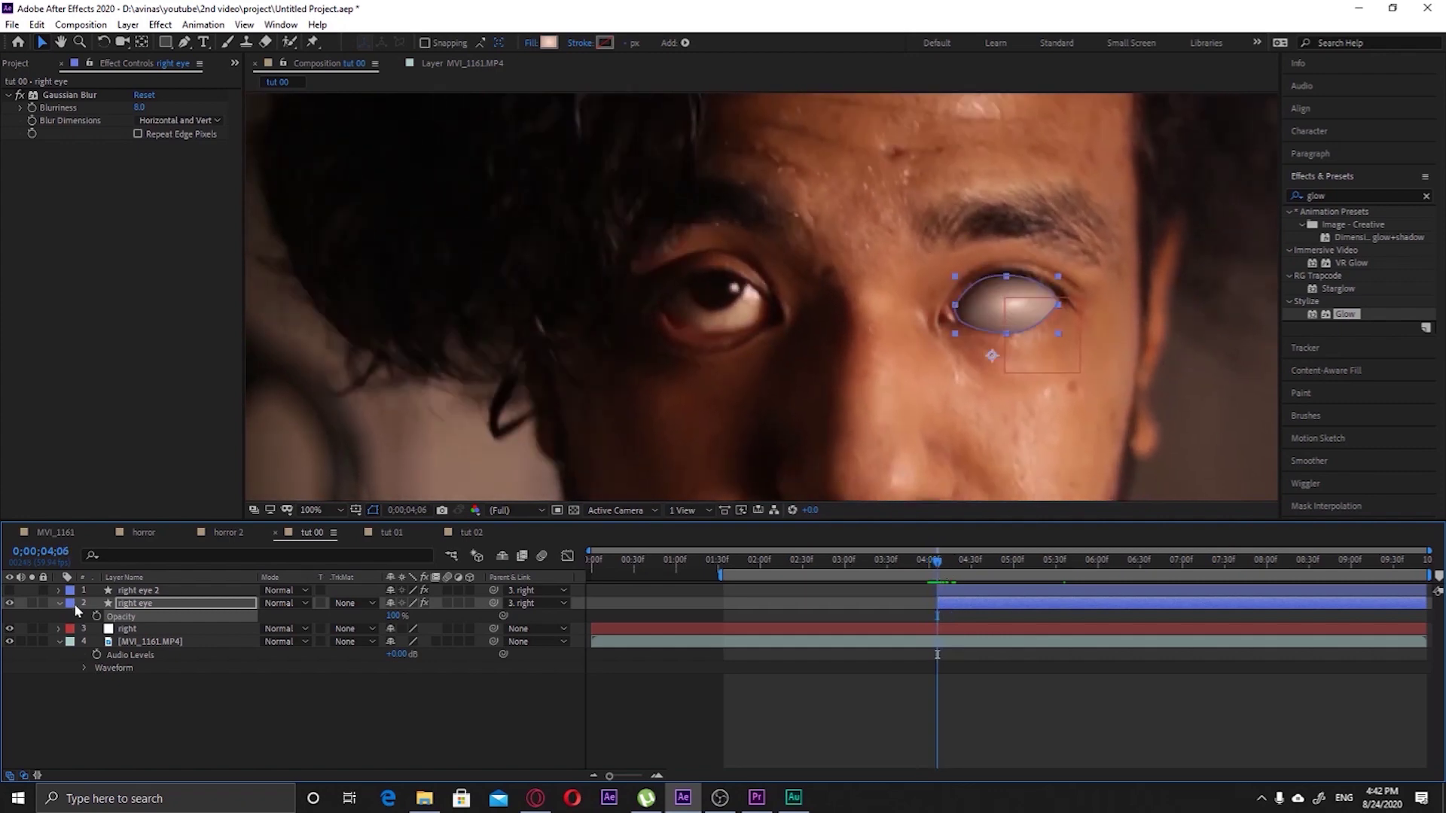
{"action": "left_click", "coordinate": [97, 617]}
{"action": "left_click_drag", "start_coordinate": [937, 619], "coordinate": [953, 617]}
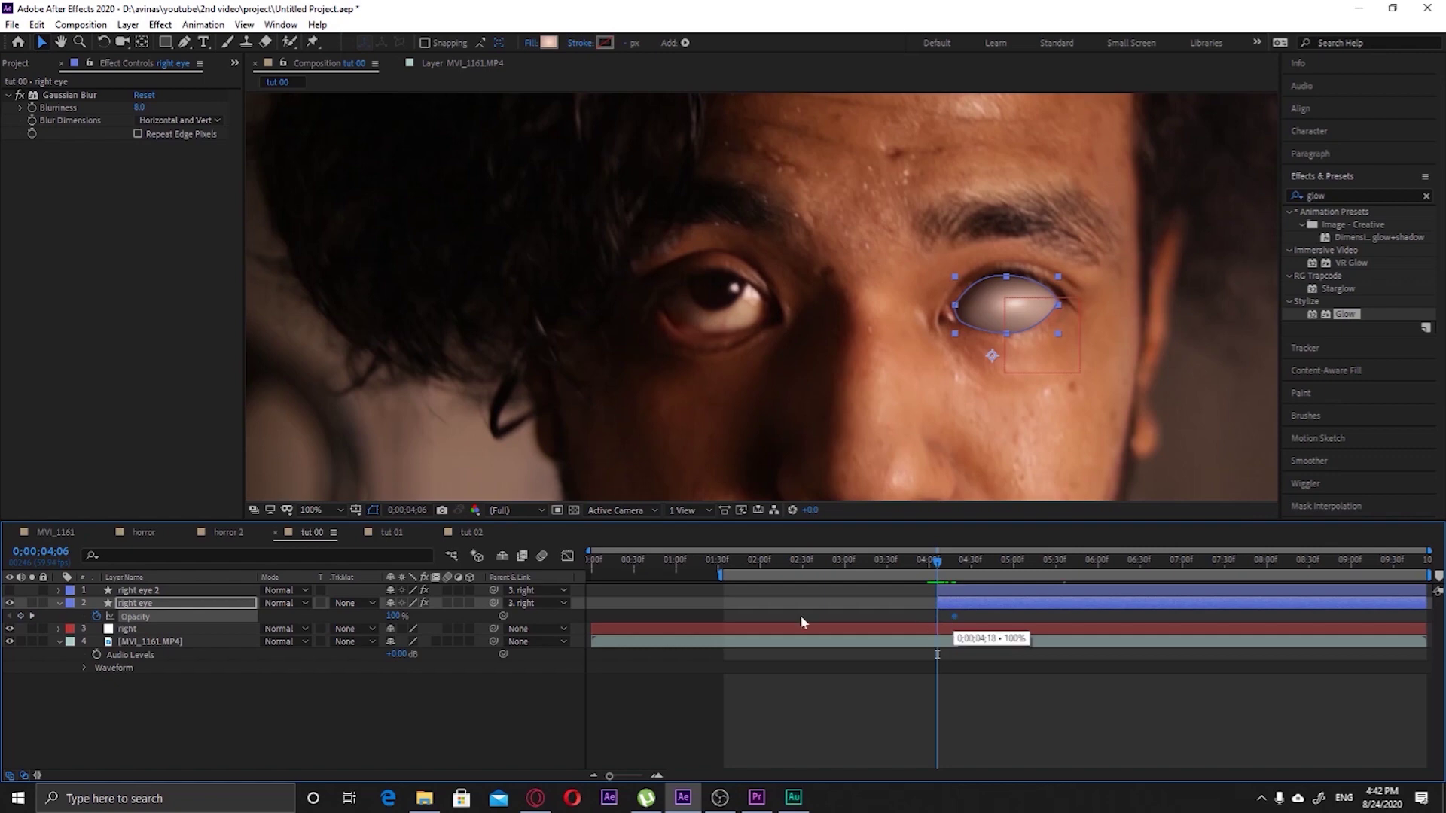
{"action": "left_click", "coordinate": [393, 616]}
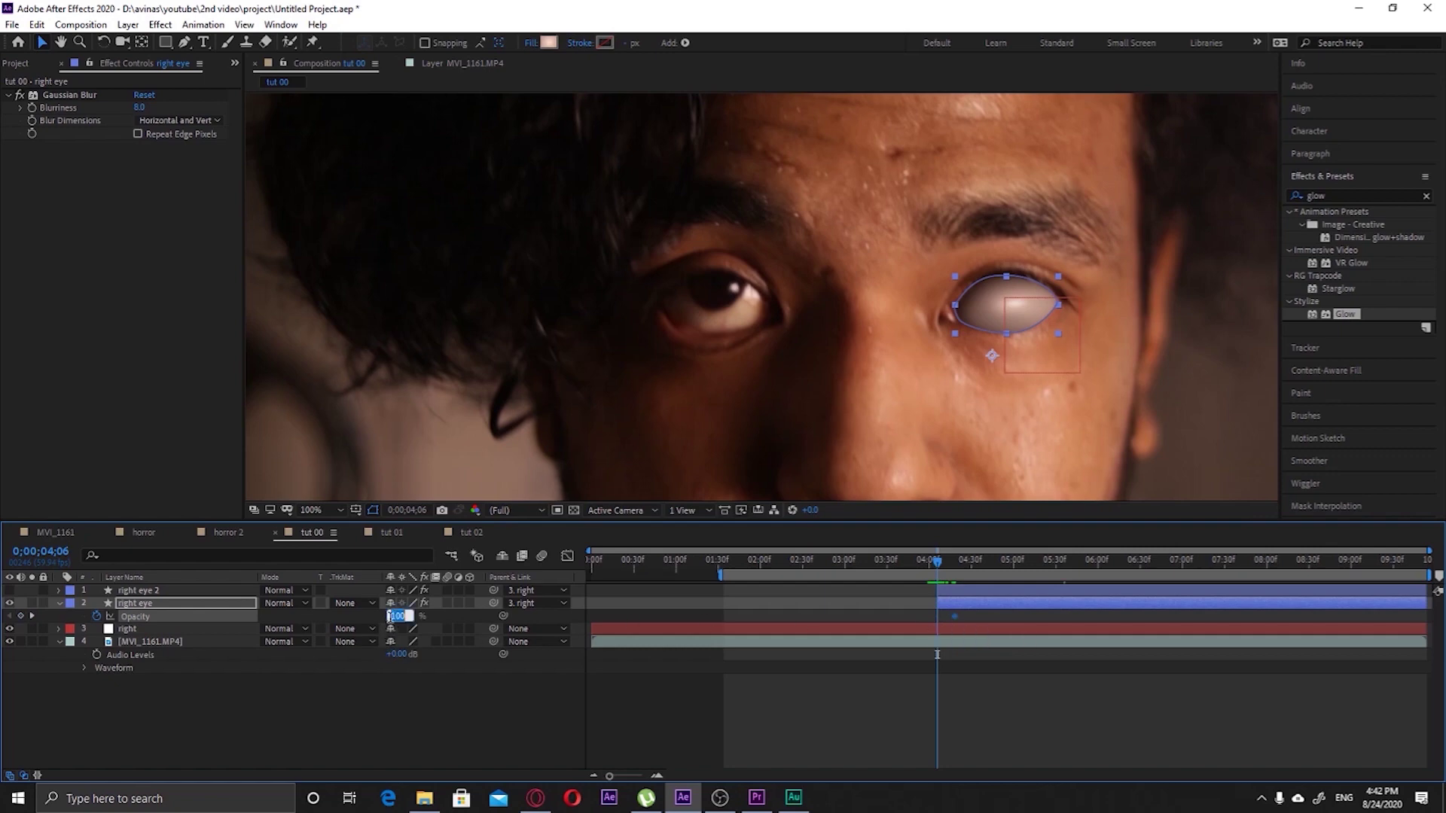
{"action": "type", "text": "0"}
{"action": "key", "text": "Return"}
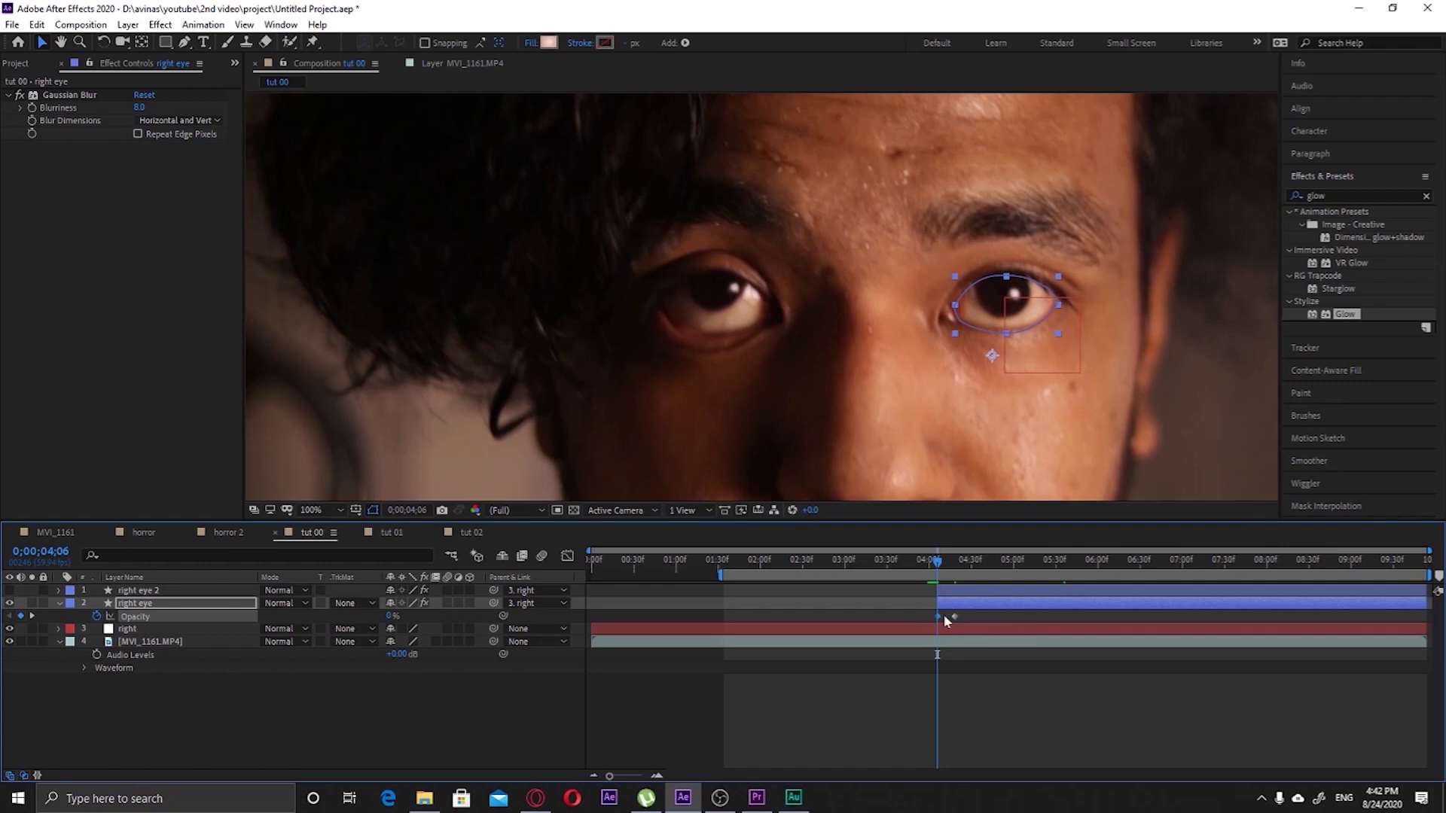
Go to 0;00;04;25, make the right eye 2 layer visible again and clear the layer selection
{"action": "left_click_drag", "start_coordinate": [939, 567], "coordinate": [969, 572]}
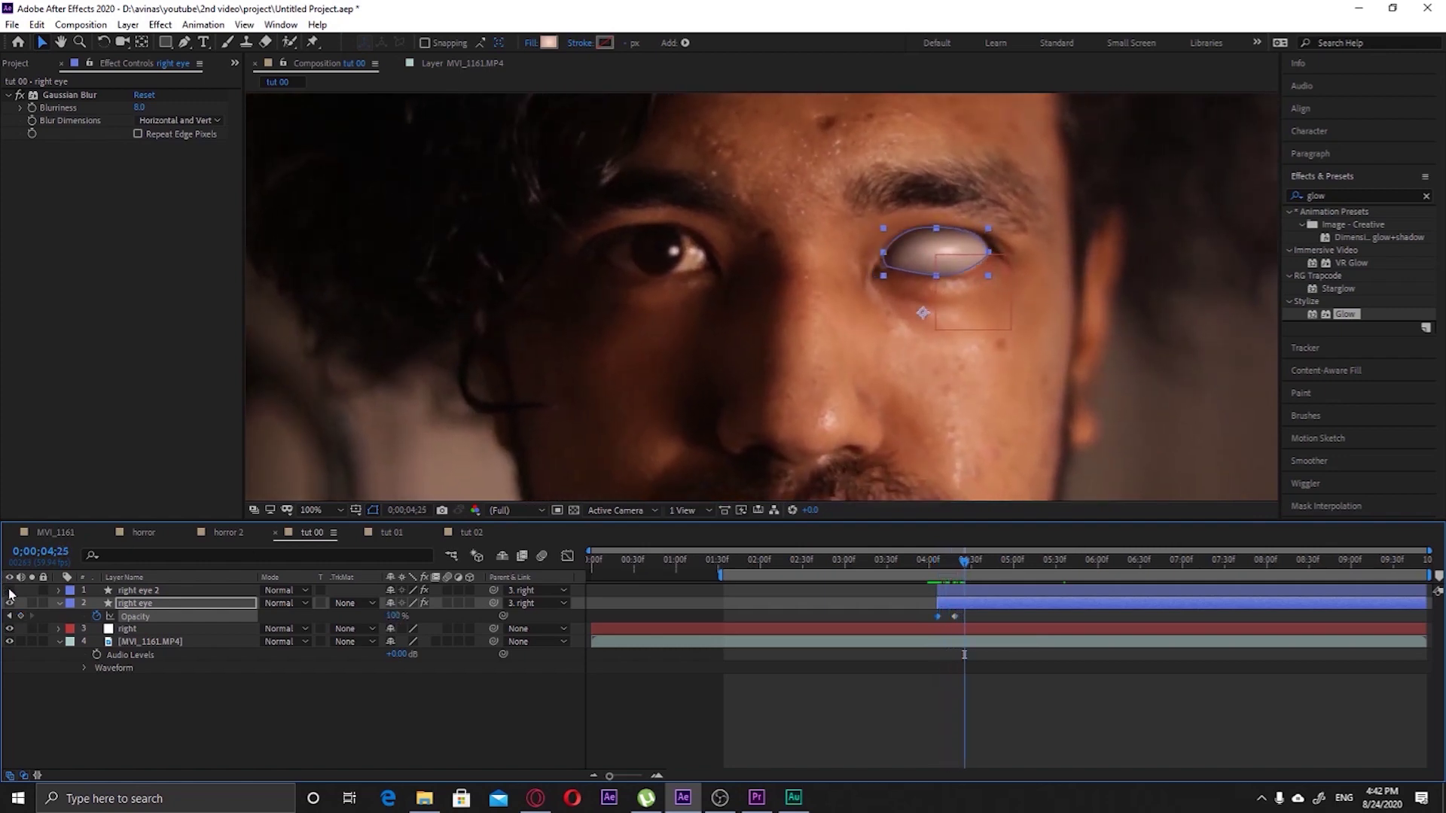
{"action": "left_click", "coordinate": [10, 591]}
{"action": "left_click", "coordinate": [377, 764]}
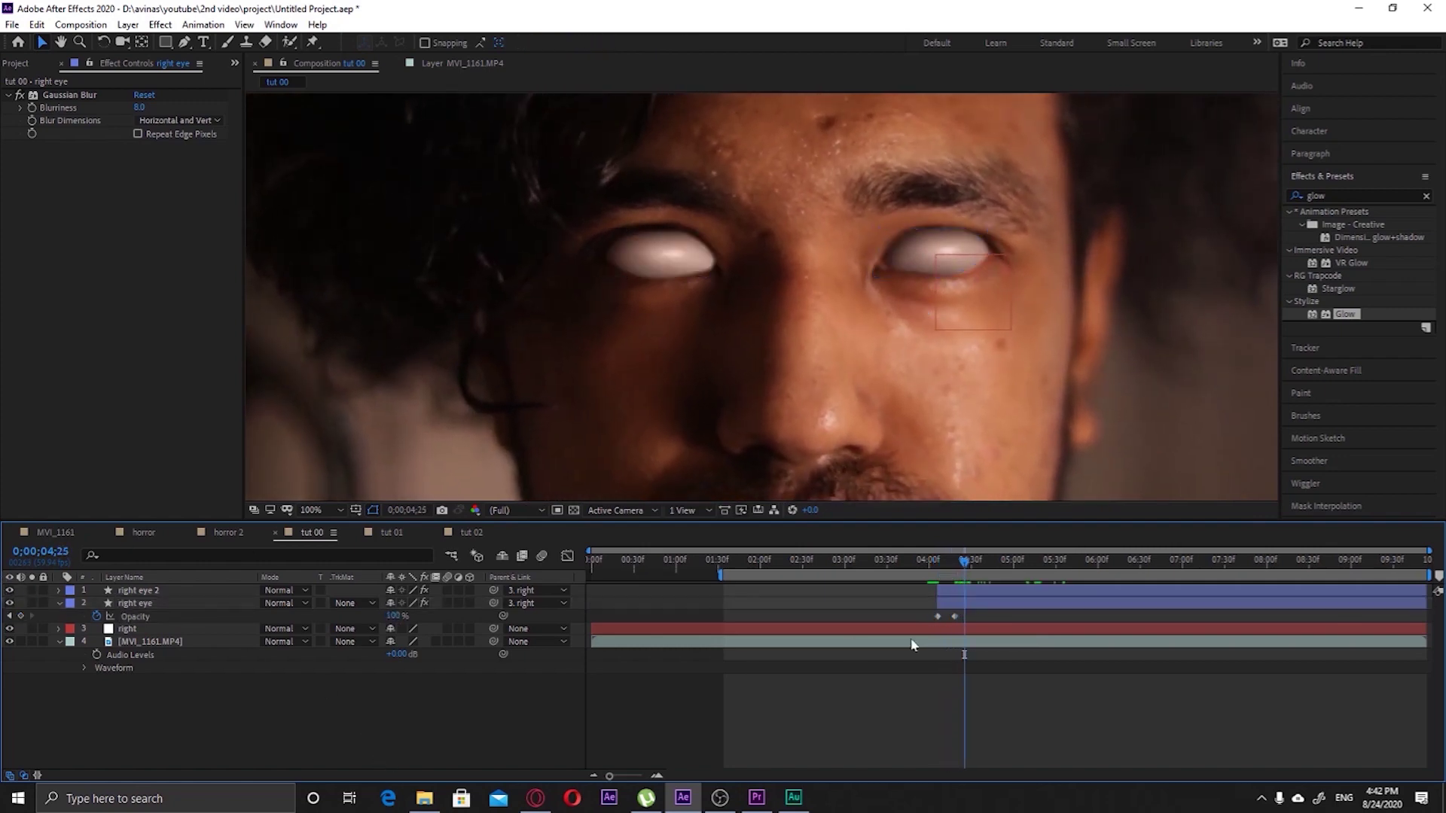
Move to 0;00;04;41 and collapse the properties of the right eye and MVI_1161.MP4 layers
{"action": "left_click_drag", "start_coordinate": [954, 565], "coordinate": [987, 578]}
{"action": "scroll", "coordinate": [889, 336], "scroll_direction": "down", "scroll_amount": 1}
{"action": "left_click", "coordinate": [60, 604]}
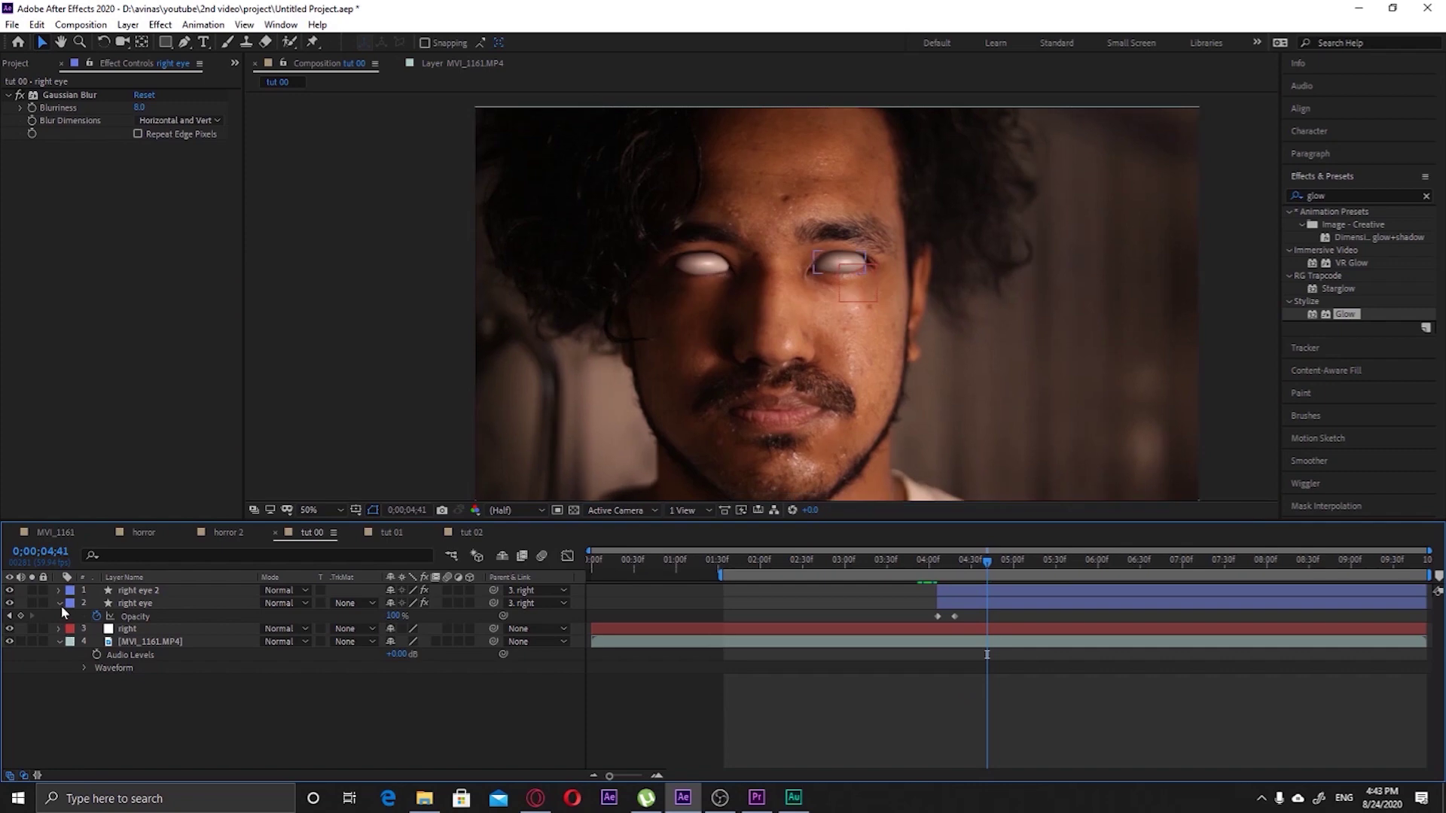
{"action": "left_click", "coordinate": [58, 603]}
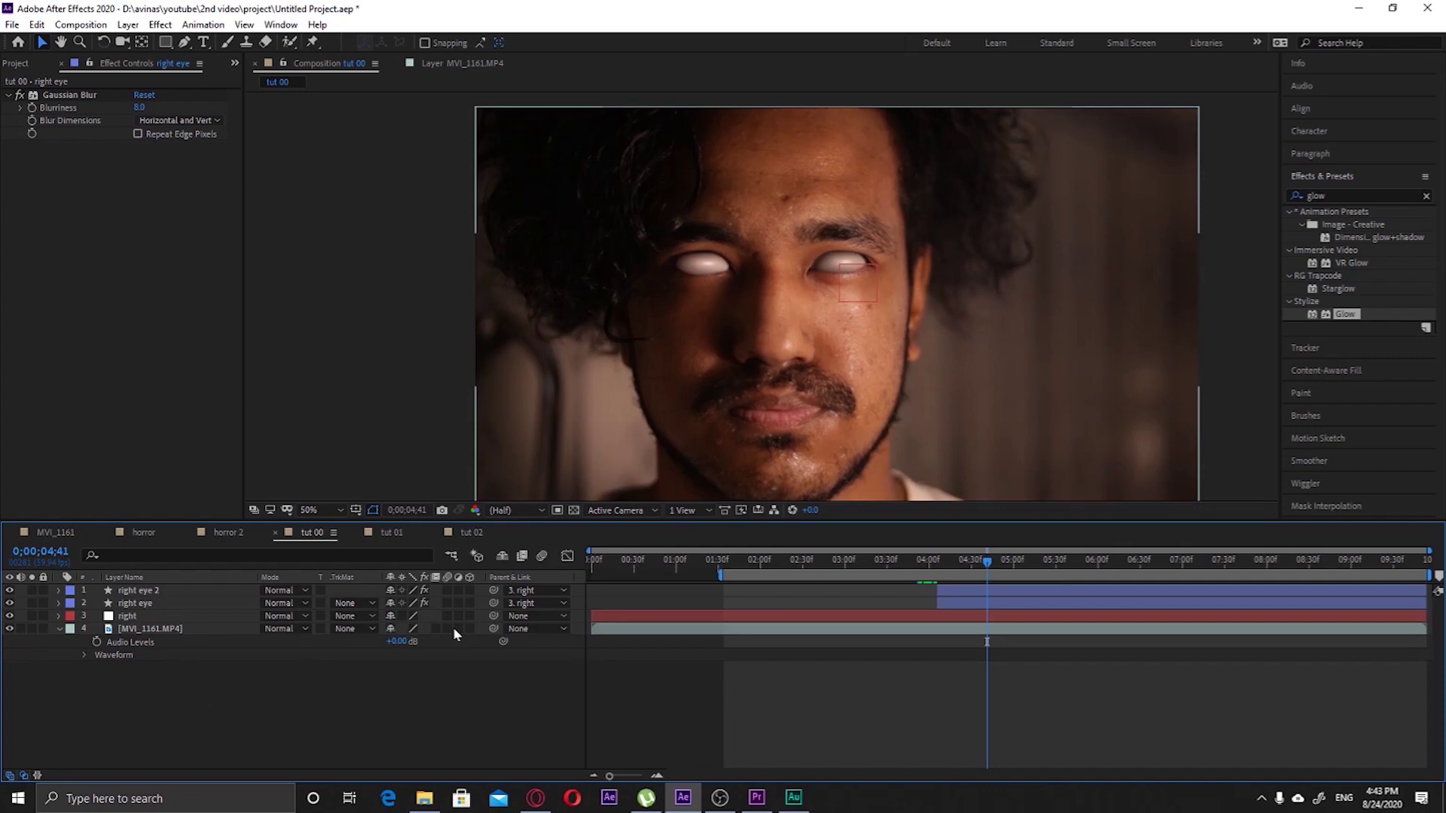
{"action": "left_click", "coordinate": [59, 628]}
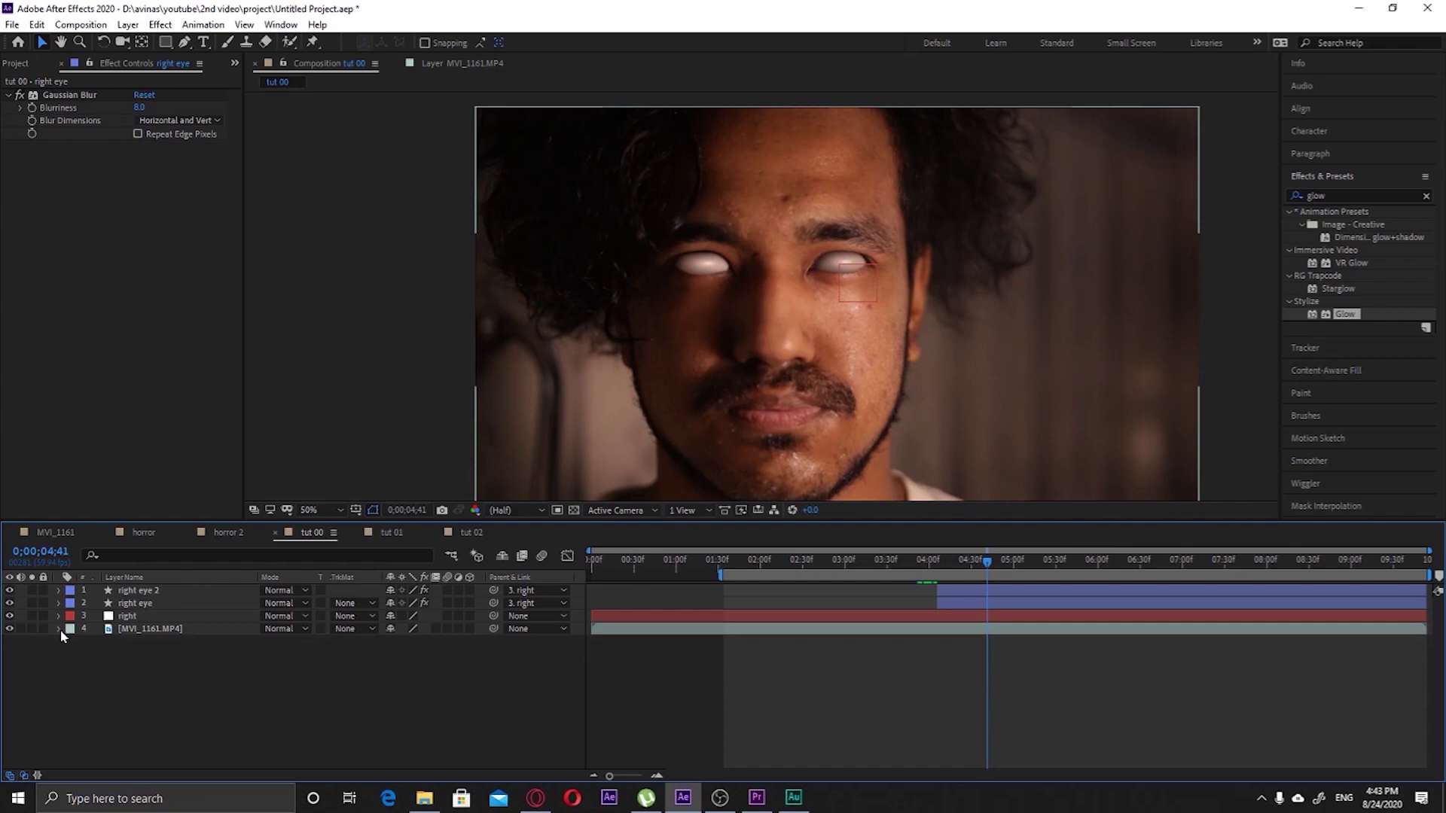
Hide the right eye 2 layer so that only the right eye shape is shown
{"action": "left_click", "coordinate": [128, 616]}
{"action": "left_click", "coordinate": [141, 602]}
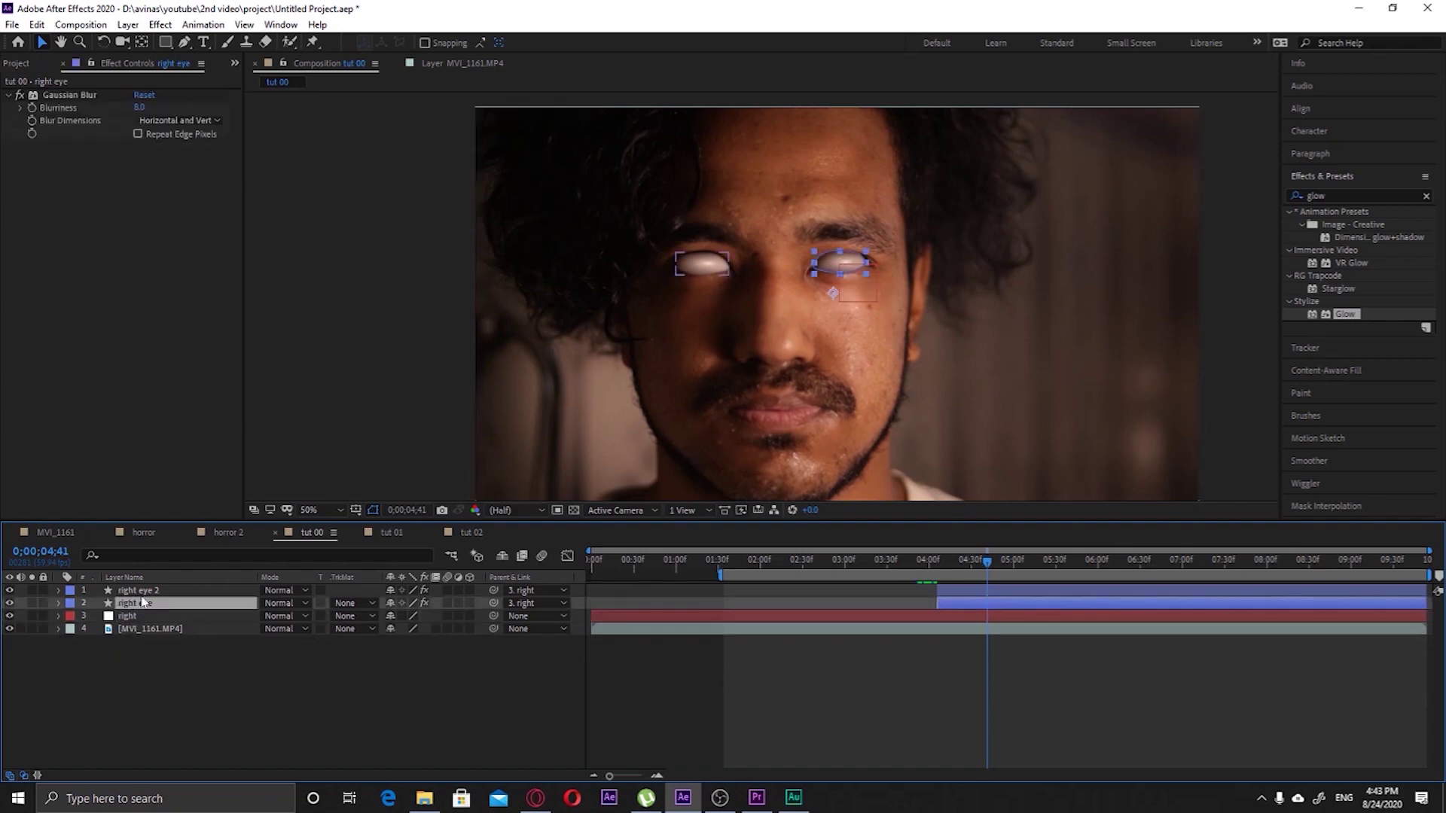
{"action": "left_click", "coordinate": [143, 592]}
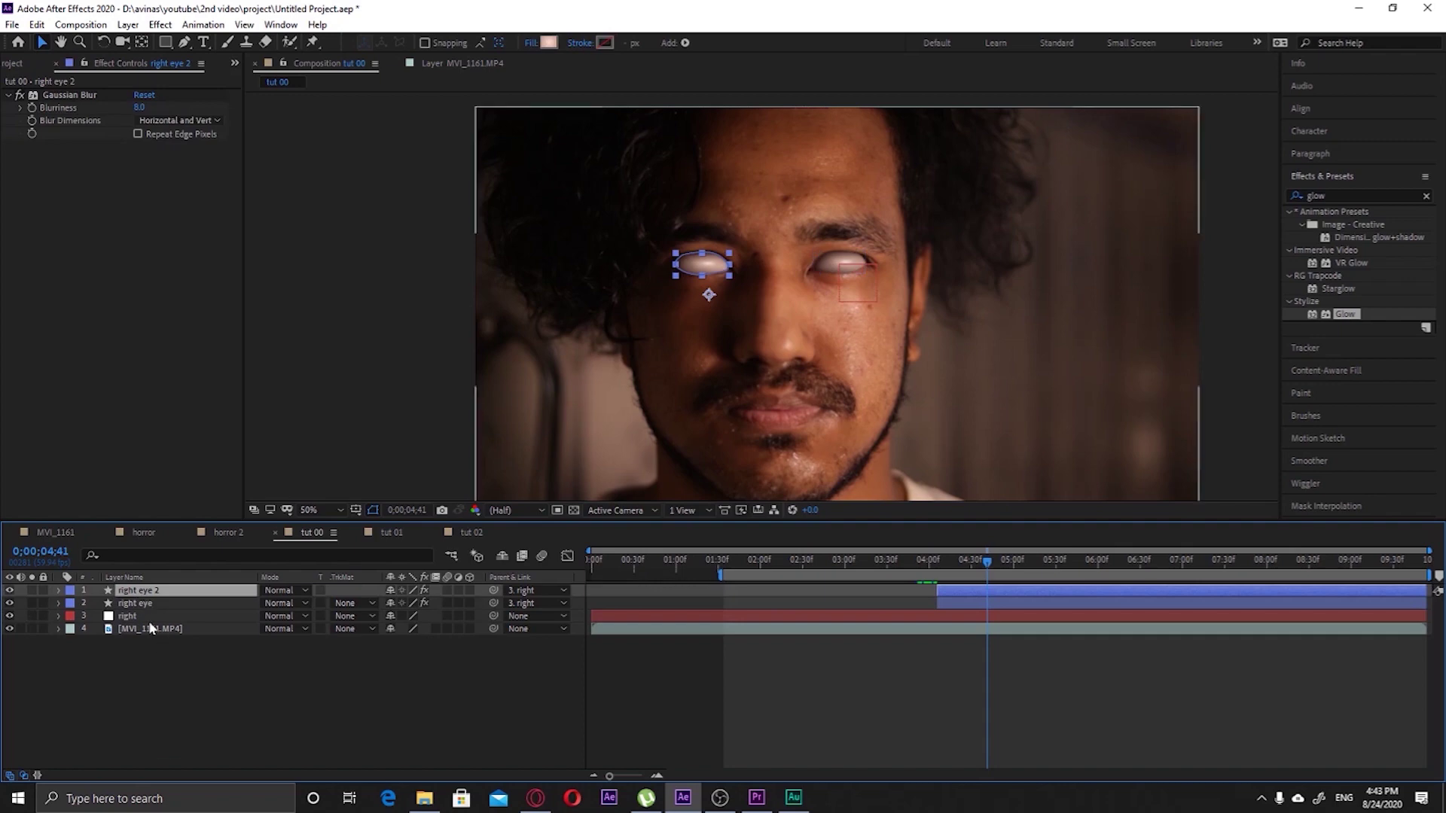
{"action": "left_click", "coordinate": [9, 590]}
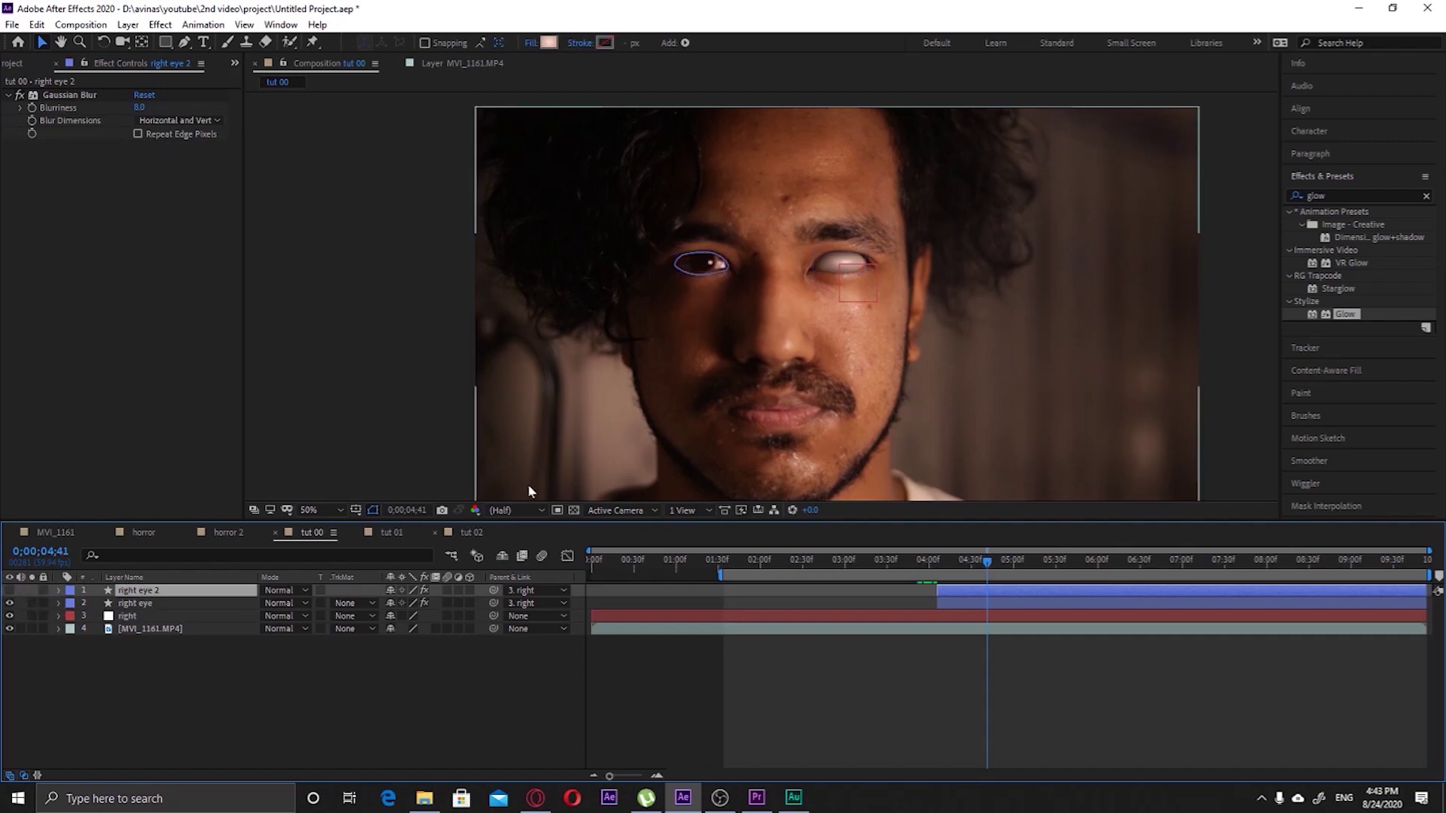
{"action": "left_click", "coordinate": [185, 664]}
Duplicate the right eye layer and rename the copy right glow
{"action": "left_click", "coordinate": [151, 606]}
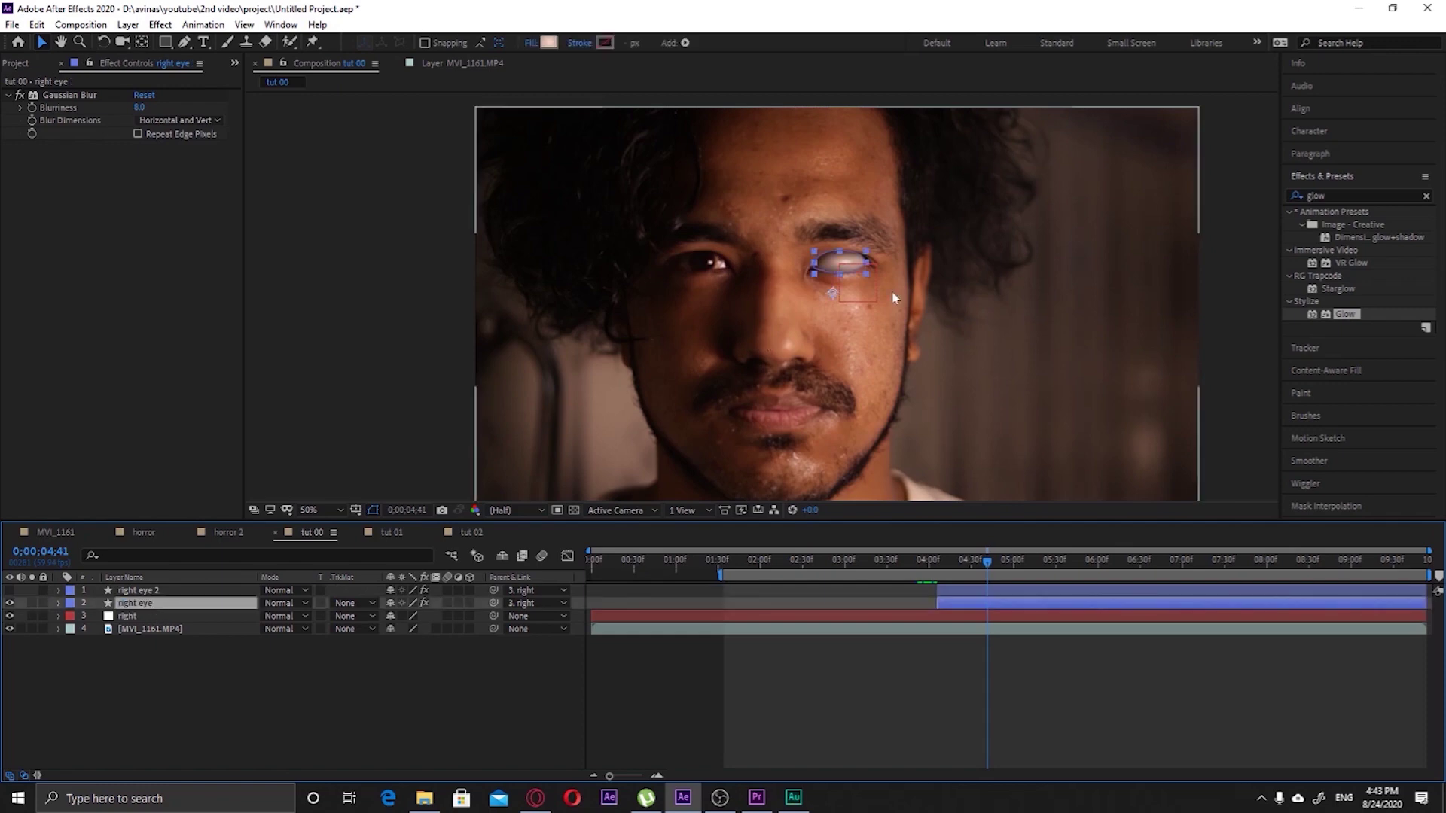
{"action": "key", "text": "slash"}
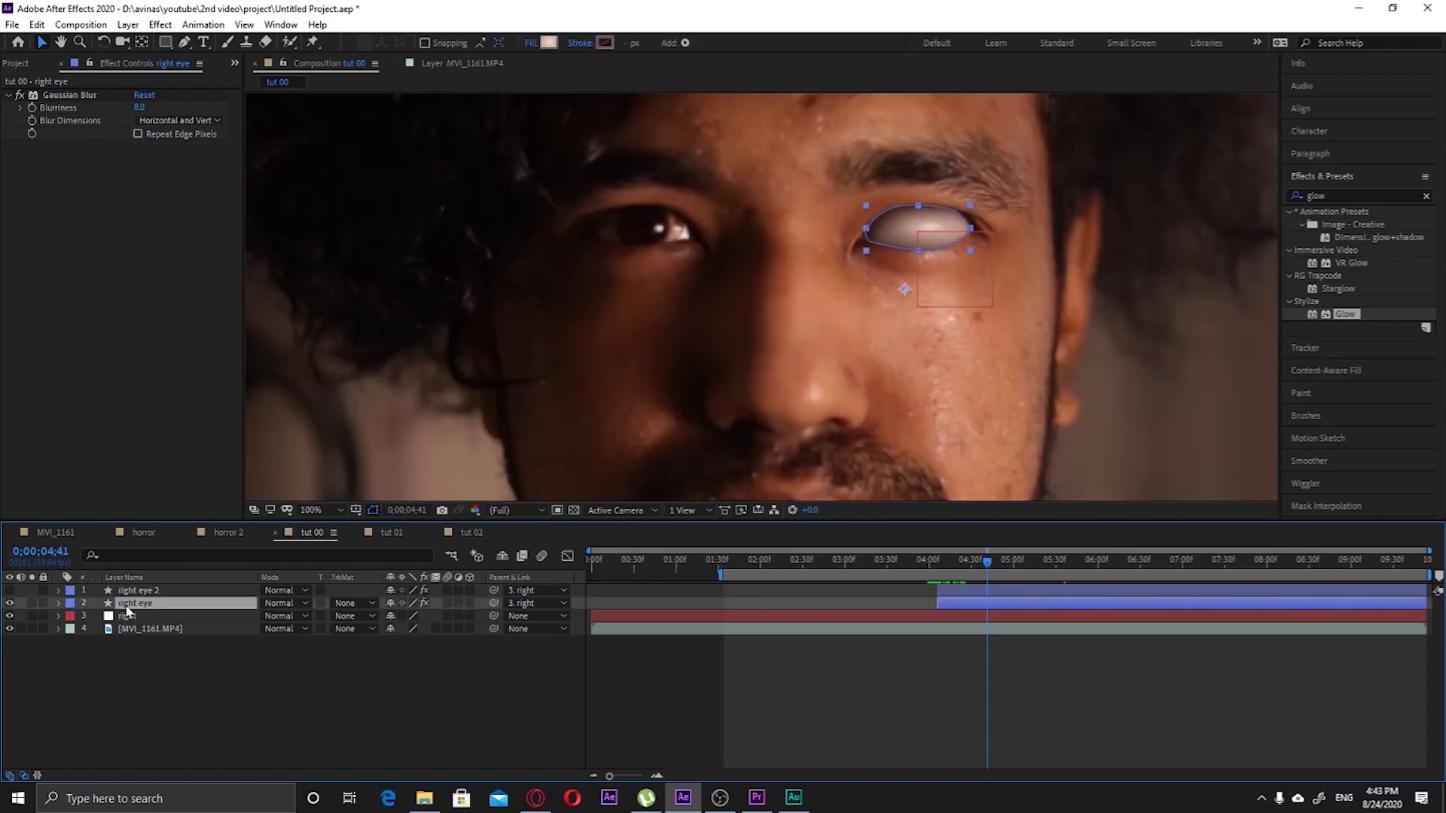
{"action": "key", "text": "ctrl+d"}
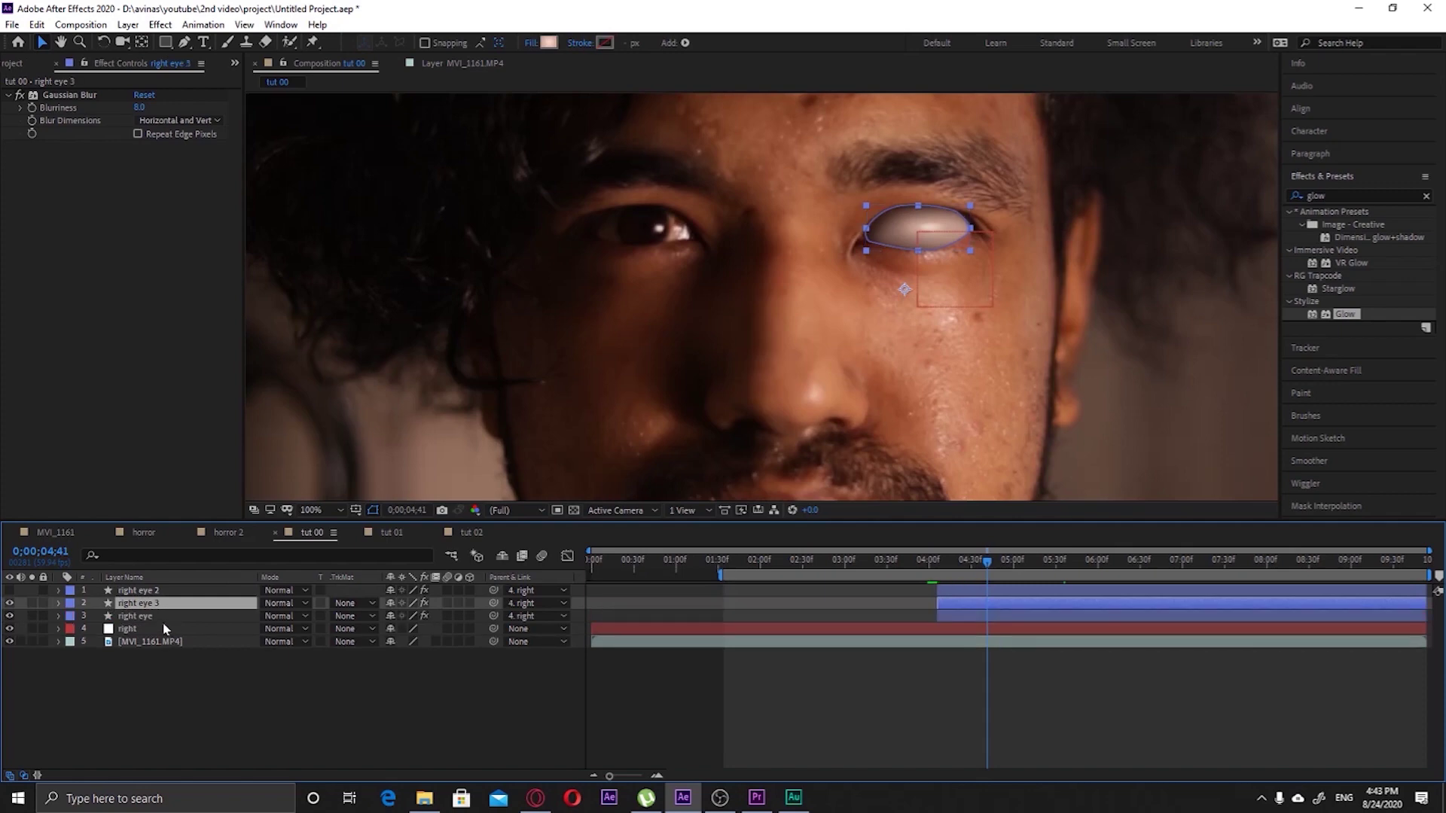
{"action": "right_click", "coordinate": [155, 606]}
{"action": "left_click", "coordinate": [195, 592]}
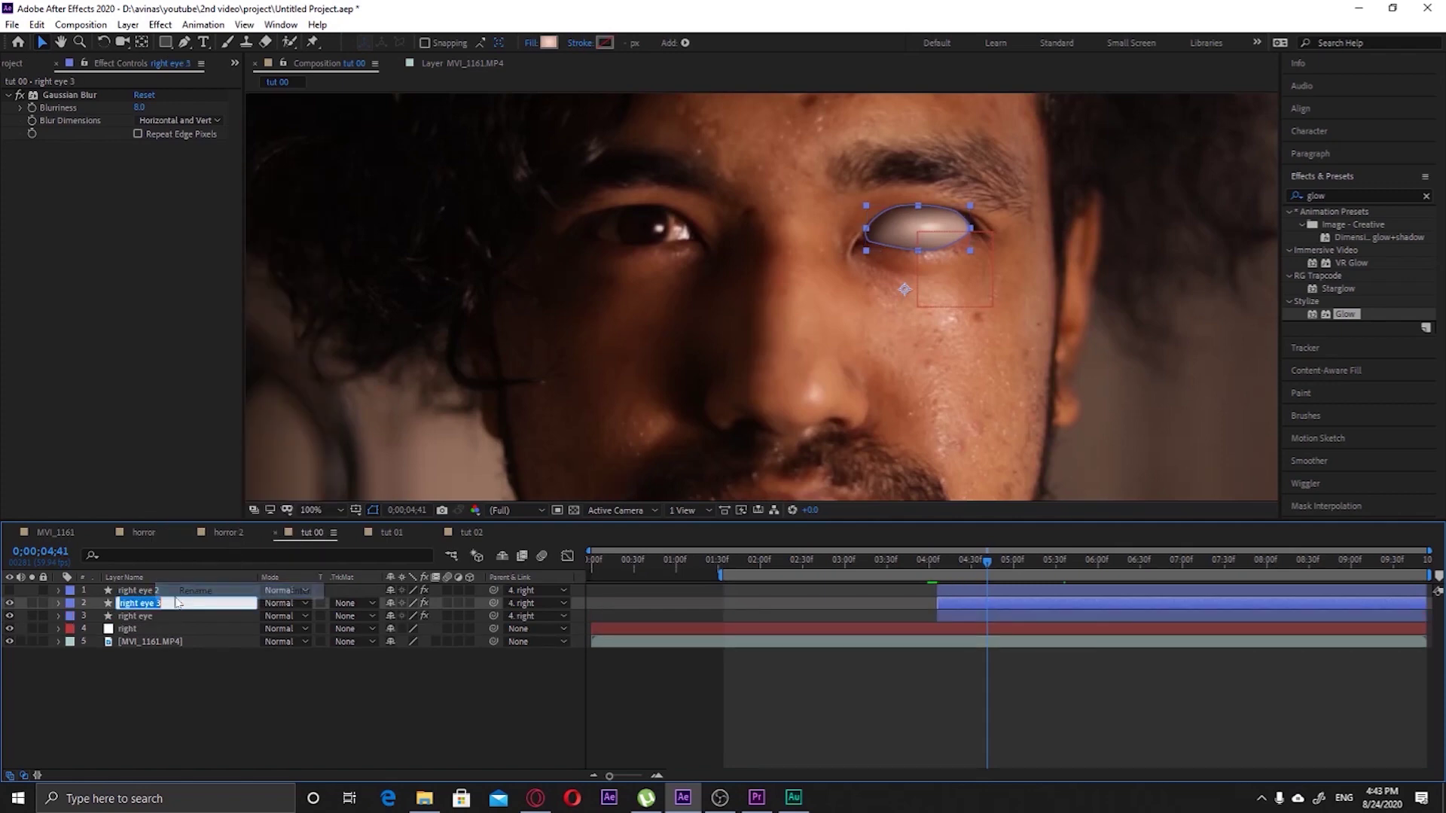
{"action": "left_click", "coordinate": [147, 598]}
{"action": "key", "text": "BackSpace"}
{"action": "key", "text": "BackSpace"}
{"action": "key", "text": "BackSpace"}
{"action": "key", "text": "BackSpace"}
{"action": "key", "text": "BackSpace"}
{"action": "key", "text": "BackSpace"}
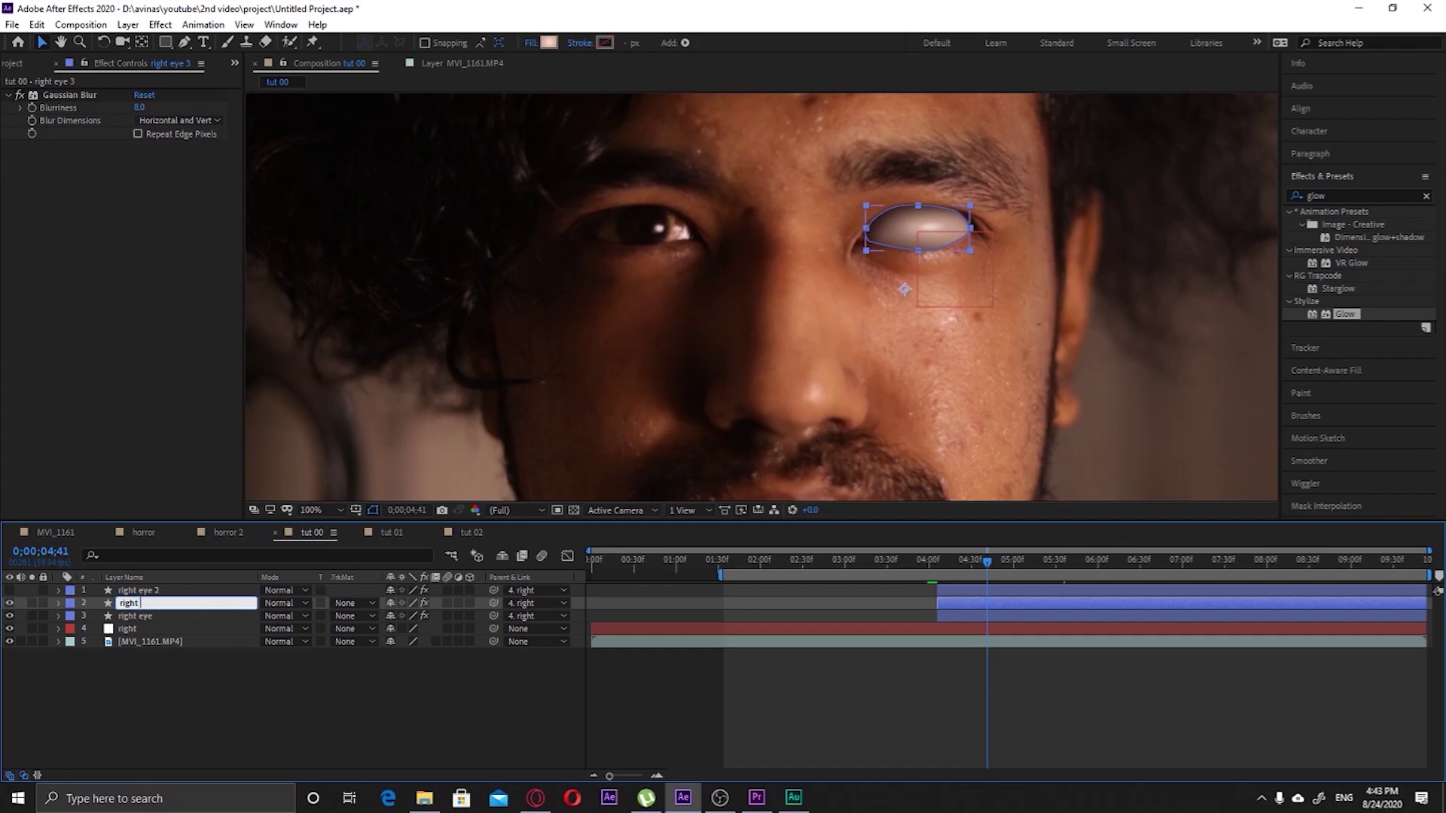
{"action": "type", "text": "glow"}
{"action": "key", "text": "Return"}
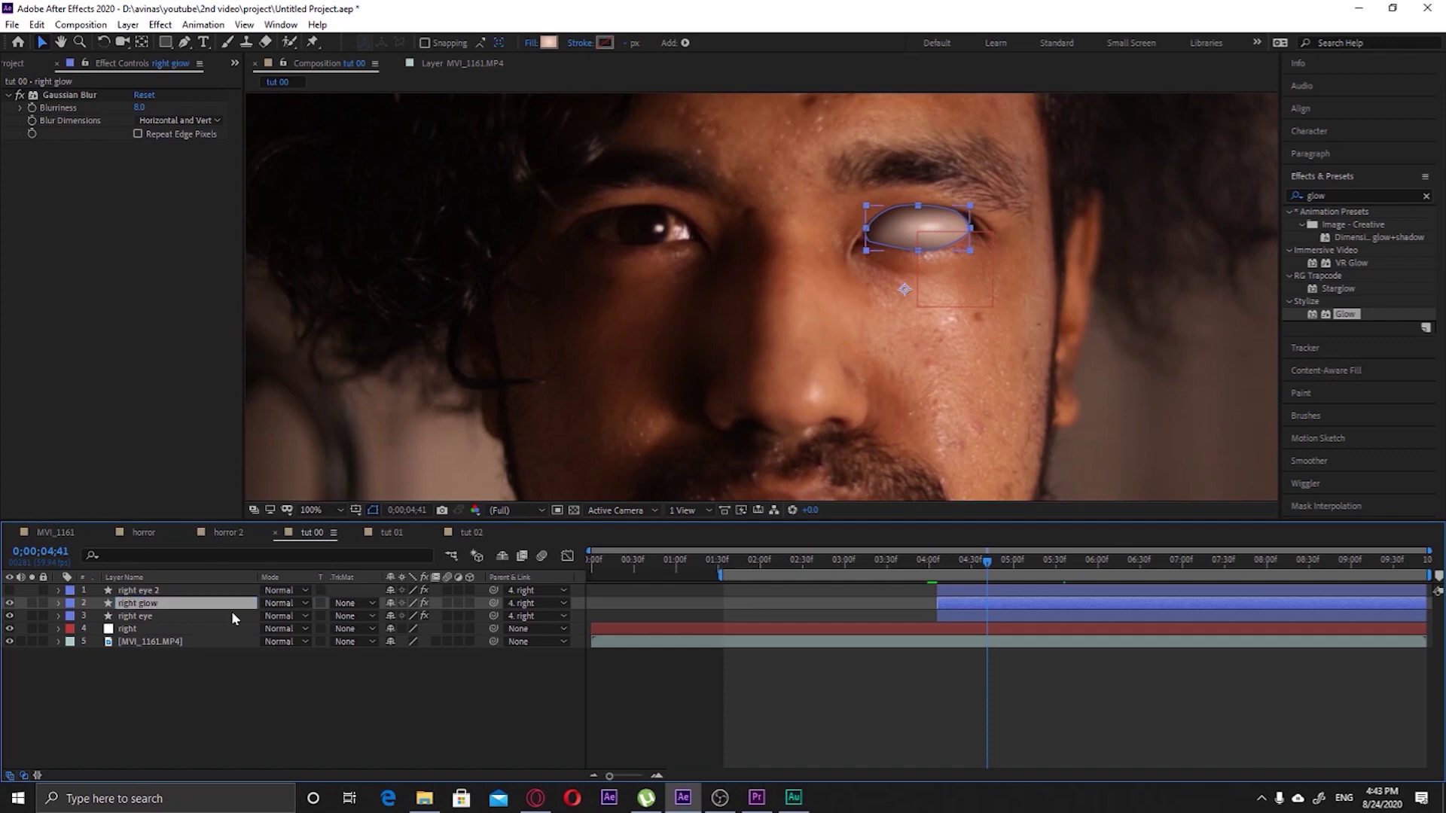
Turn off the Bevel and Emboss and Inner Shadow layer styles on the right glow layer
{"action": "left_click", "coordinate": [59, 603]}
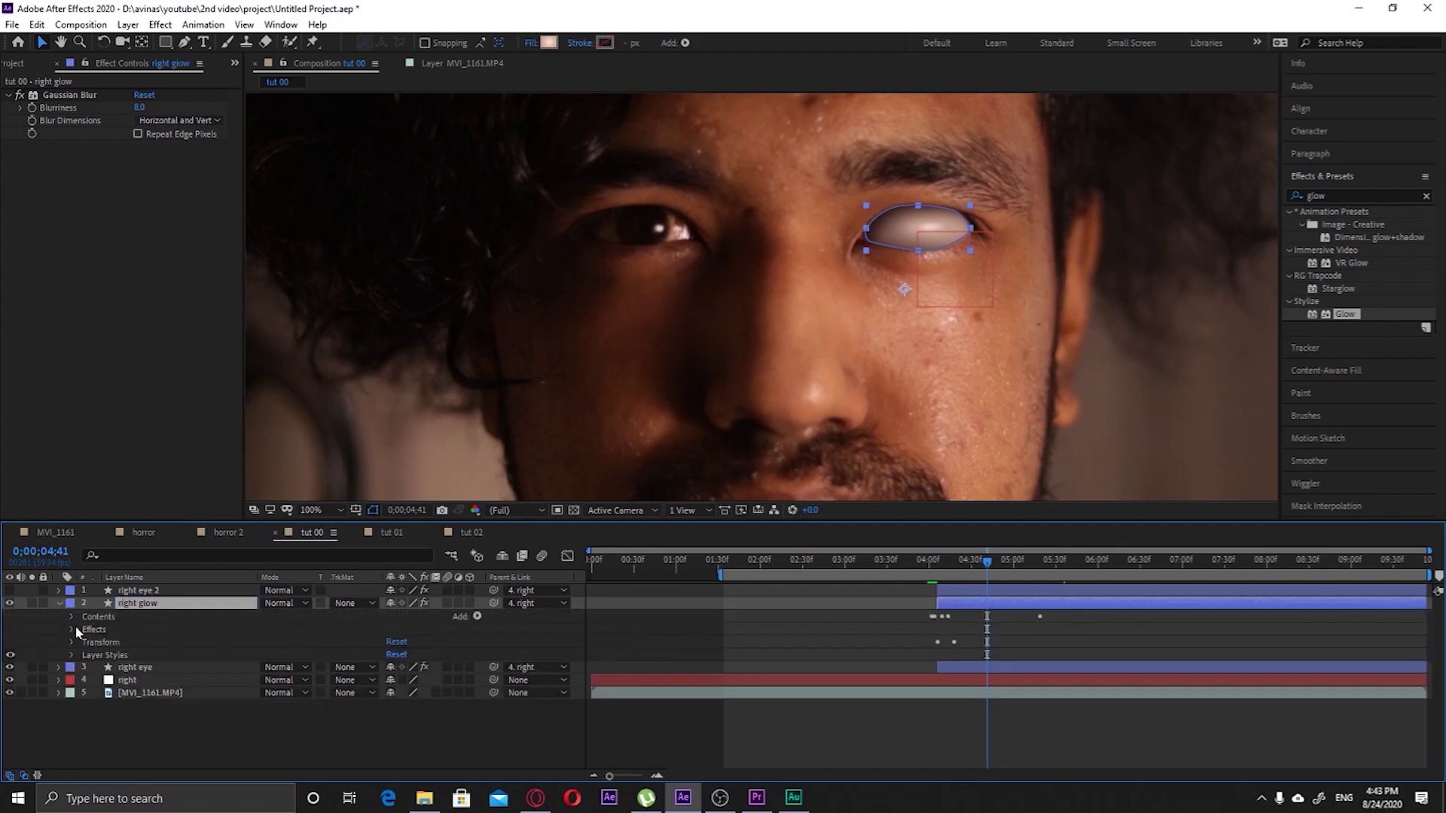
{"action": "left_click", "coordinate": [72, 655]}
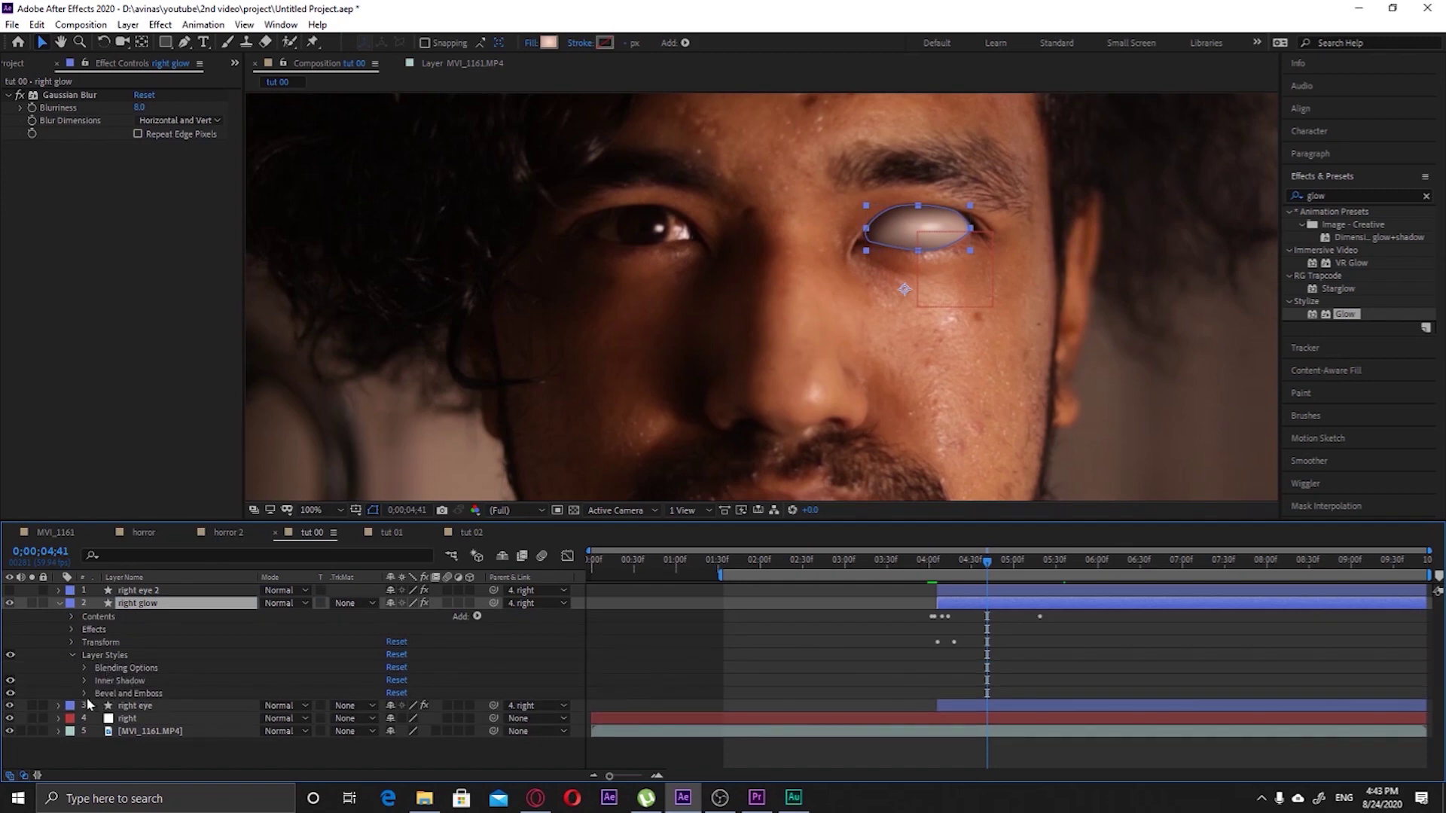
{"action": "left_click", "coordinate": [10, 693]}
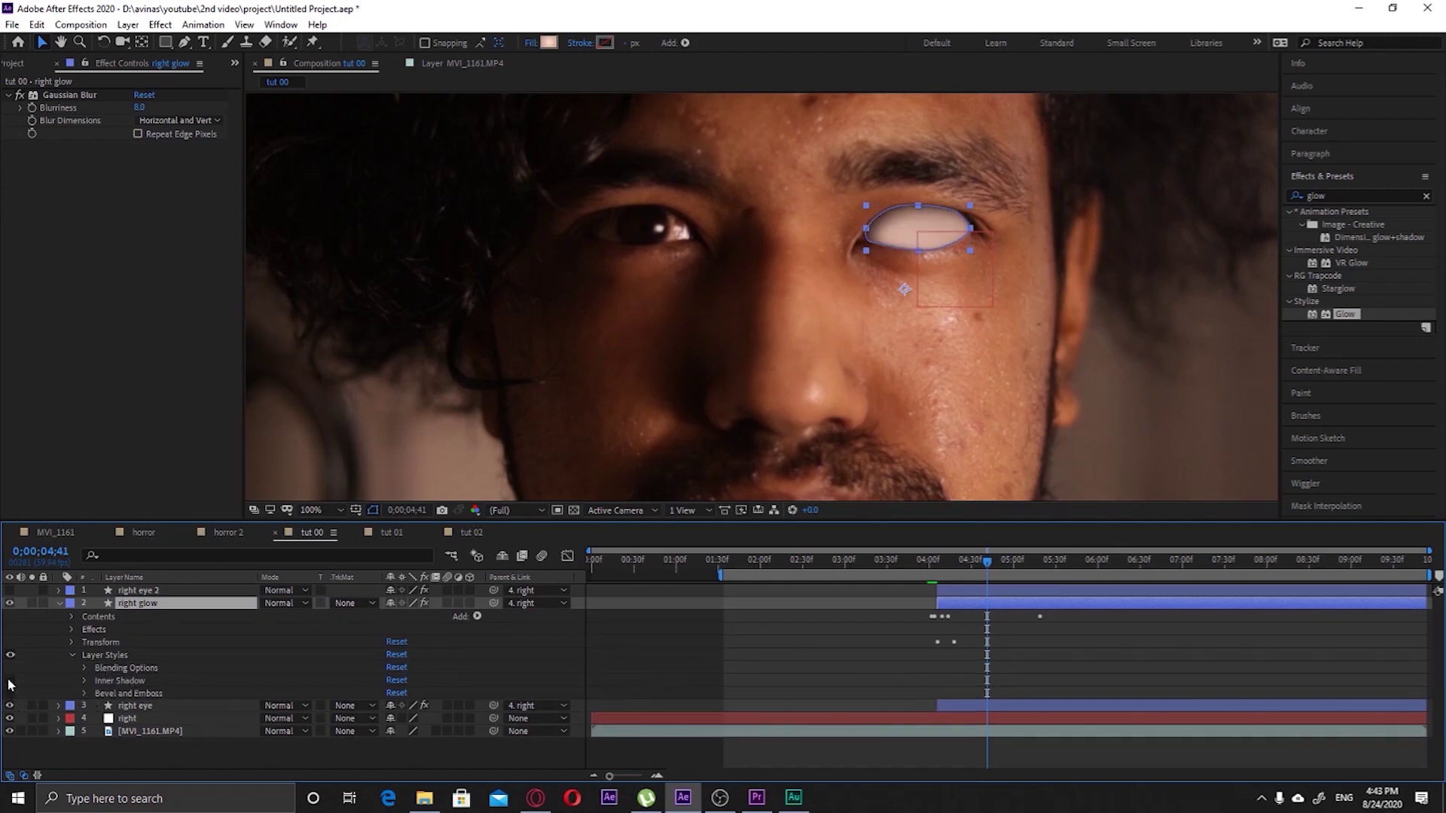
{"action": "left_click", "coordinate": [10, 680]}
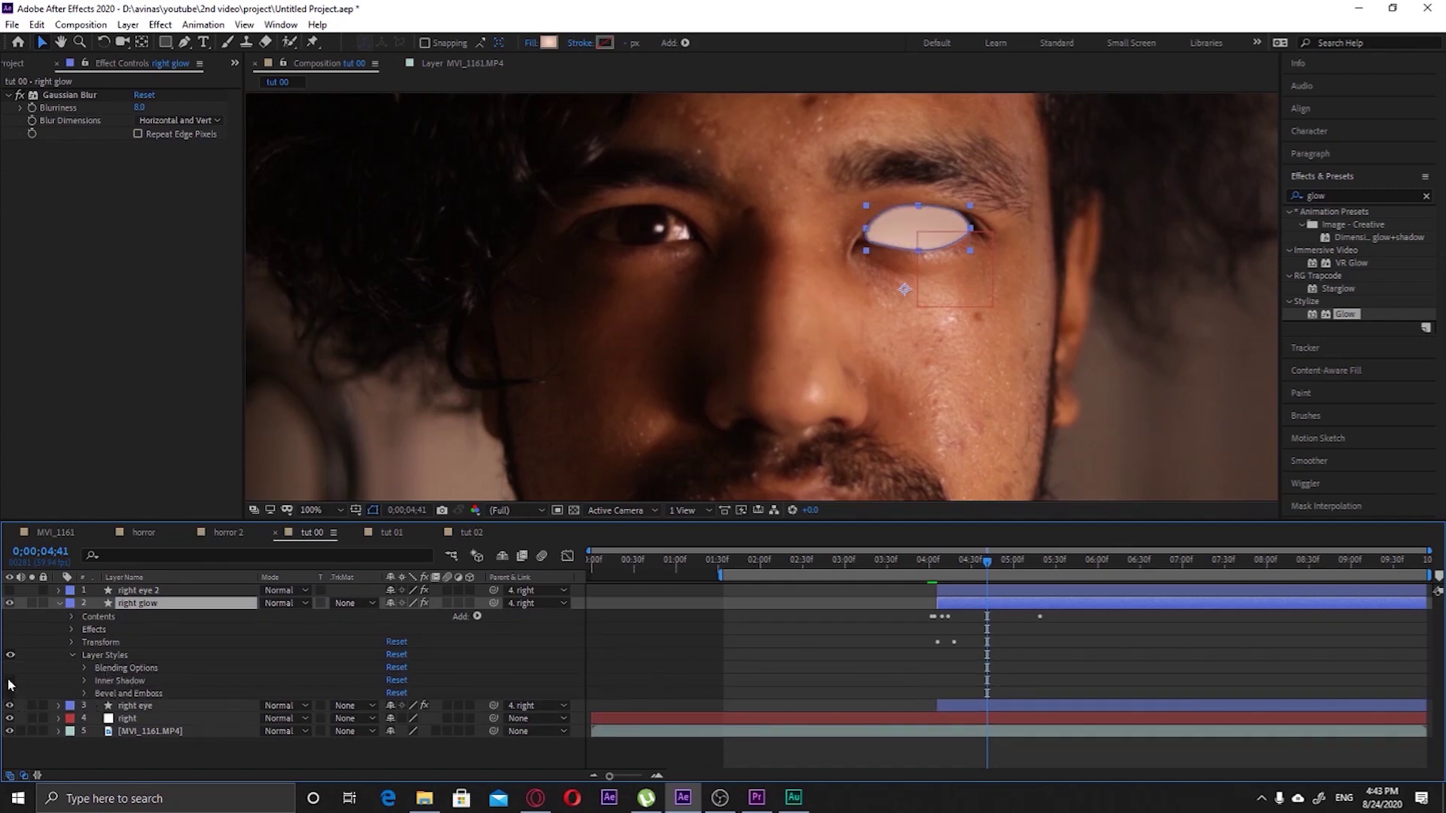
Set the right glow layer's blending mode to Add and collapse its properties
{"action": "left_click", "coordinate": [305, 604]}
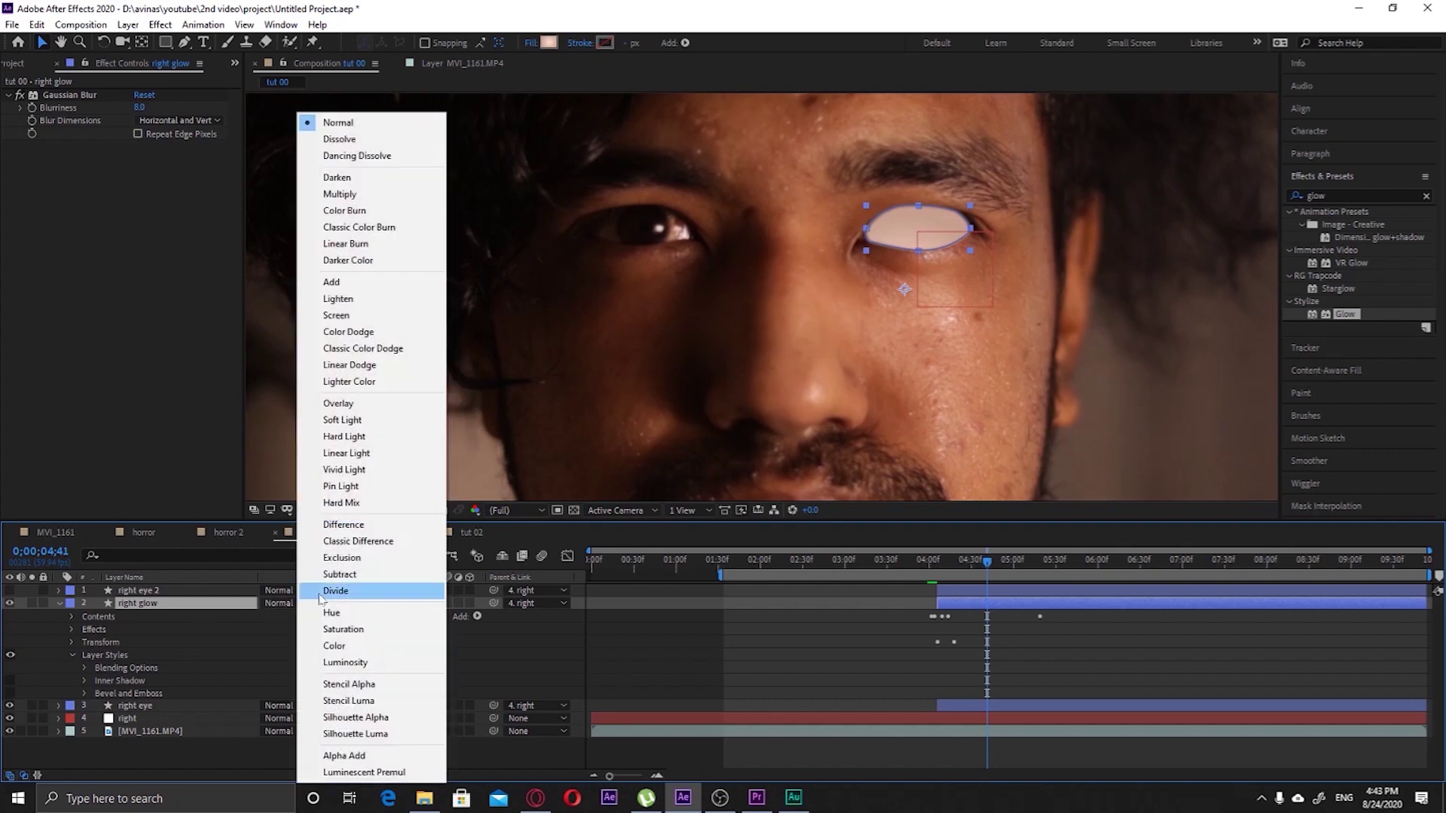
{"action": "left_click", "coordinate": [361, 290]}
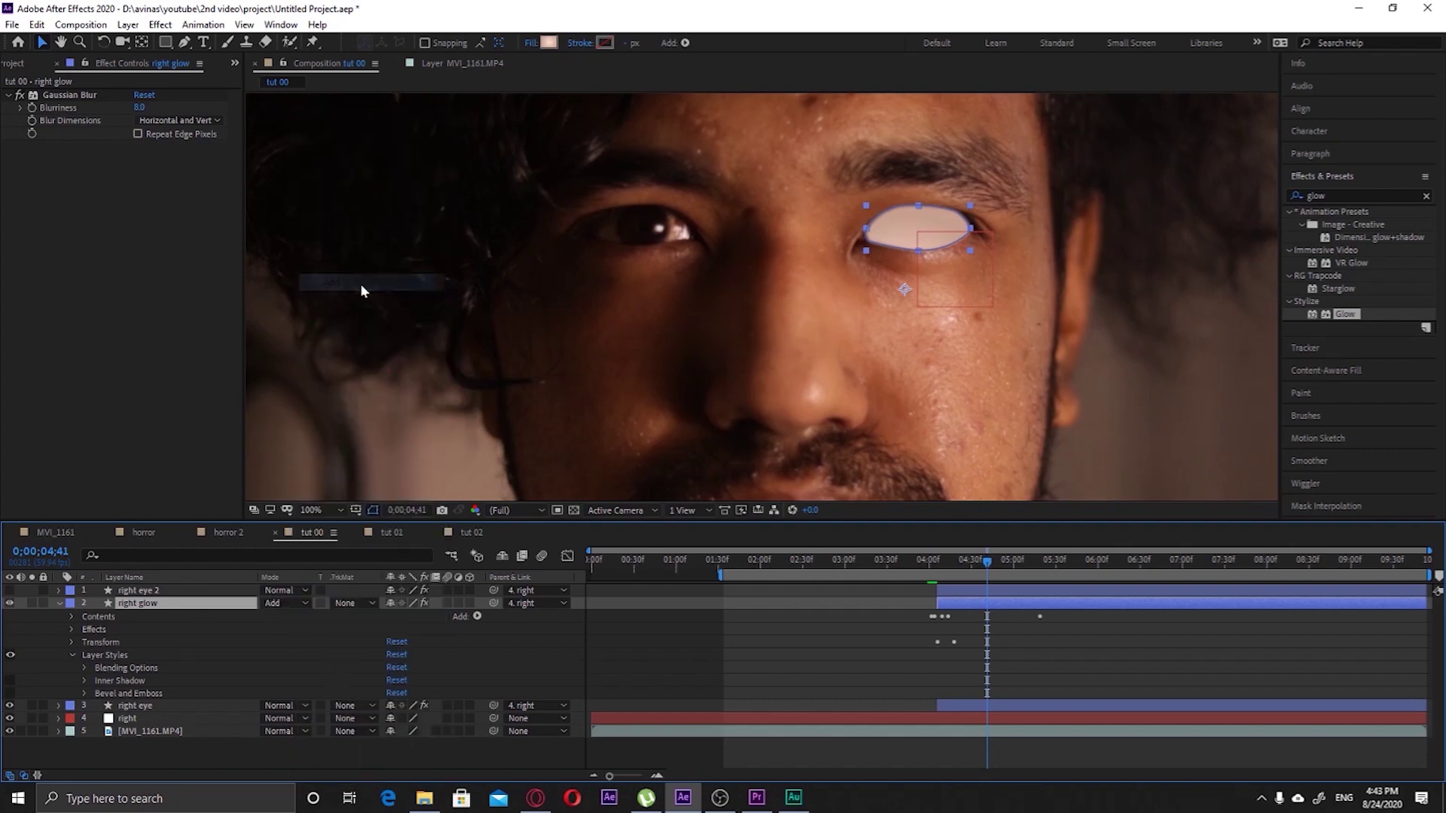
{"action": "left_click", "coordinate": [59, 603]}
Set the right glow layer's Gaussian Blur to a blurriness of 65 with Vertical blur dimensions
{"action": "left_click", "coordinate": [1290, 197]}
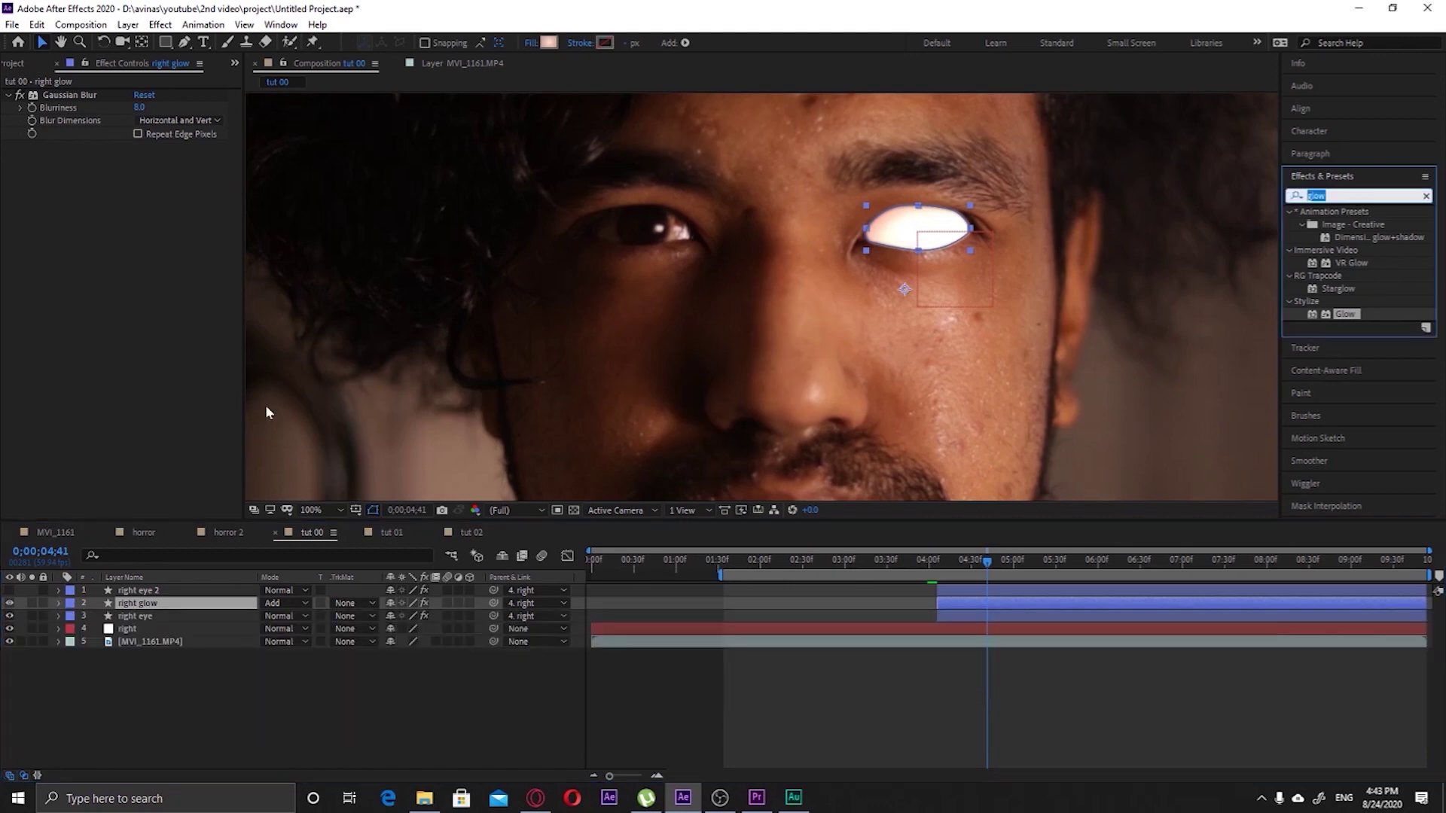
{"action": "left_click_drag", "start_coordinate": [140, 107], "coordinate": [557, 98]}
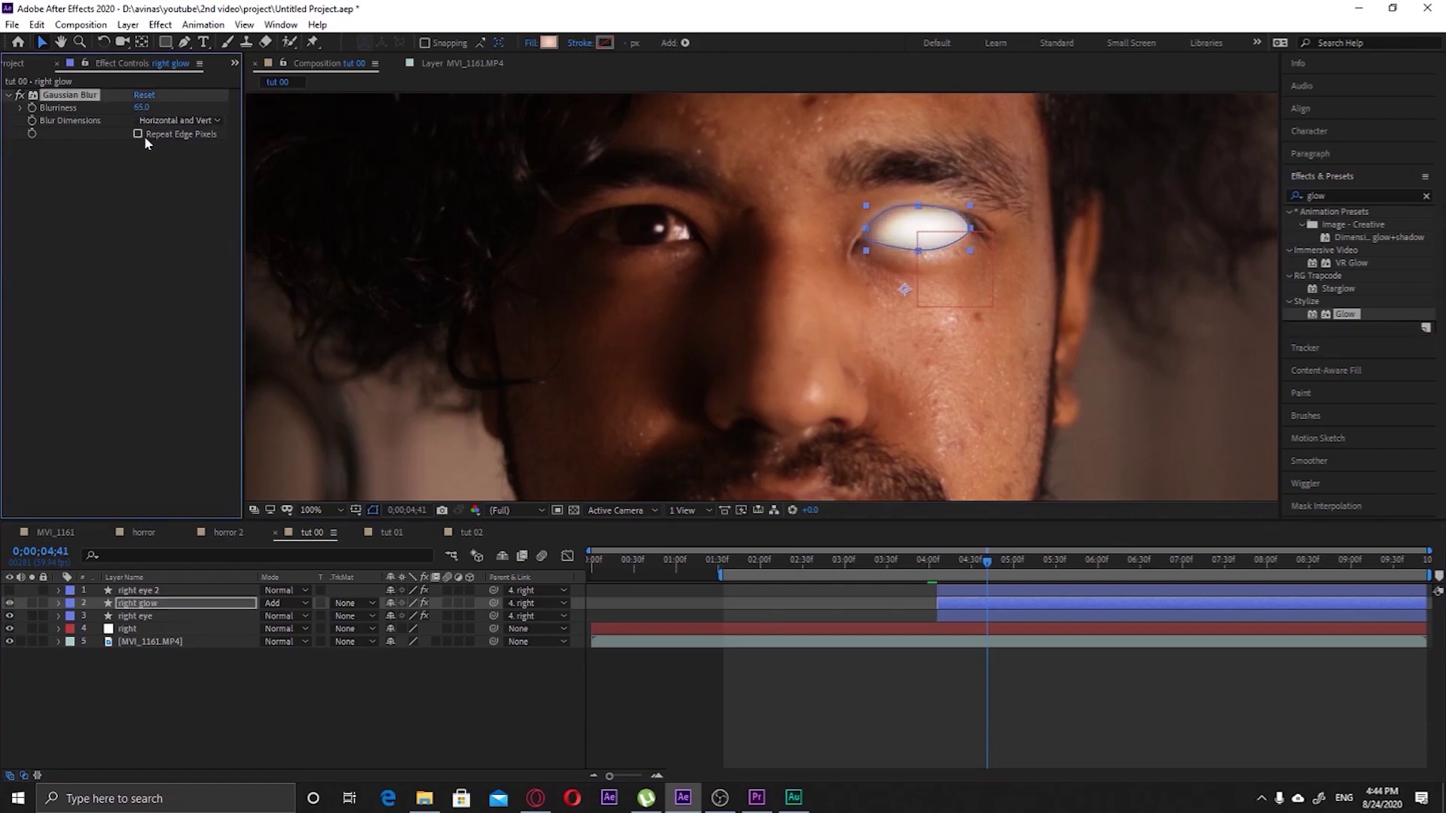
{"action": "left_click", "coordinate": [198, 124]}
{"action": "left_click", "coordinate": [193, 150]}
{"action": "left_click", "coordinate": [194, 122]}
{"action": "left_click", "coordinate": [188, 167]}
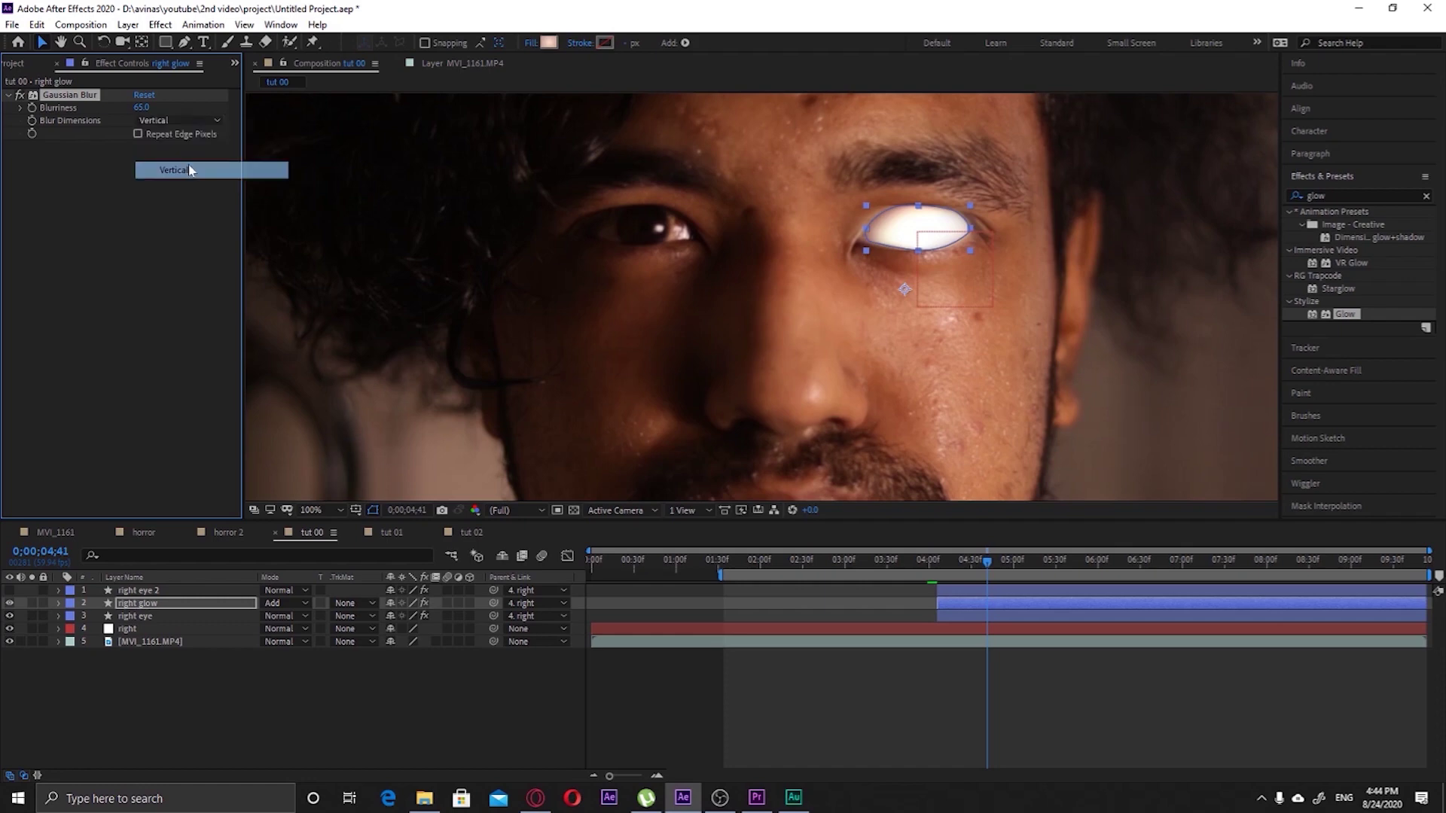
Set the Gaussian Blur blurriness to 70.1 with Repeat Edge Pixels off, and duplicate the effect on the right glow layer
{"action": "left_click", "coordinate": [138, 135]}
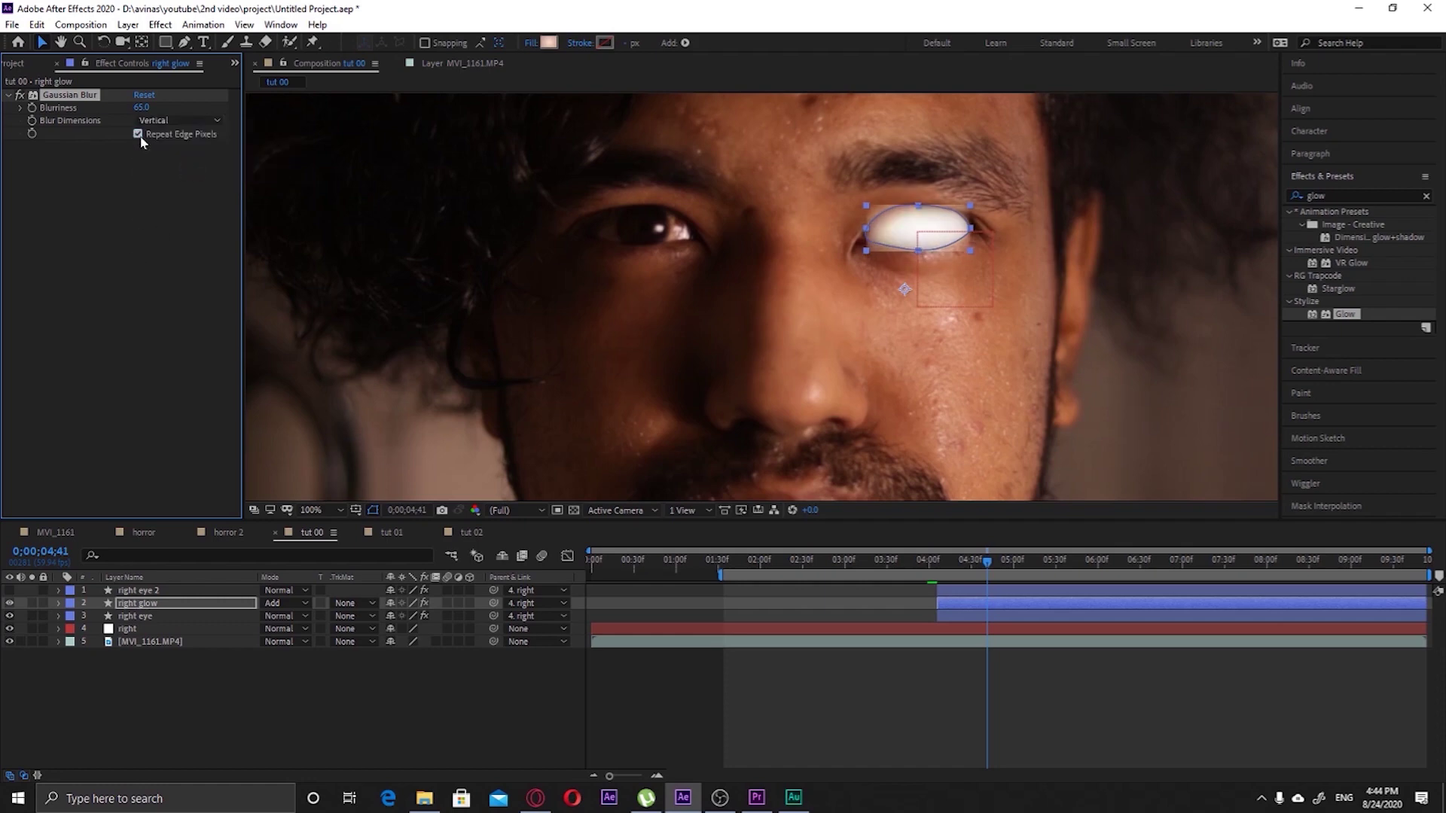
{"action": "left_click", "coordinate": [140, 136]}
{"action": "left_click_drag", "start_coordinate": [137, 113], "coordinate": [155, 111]}
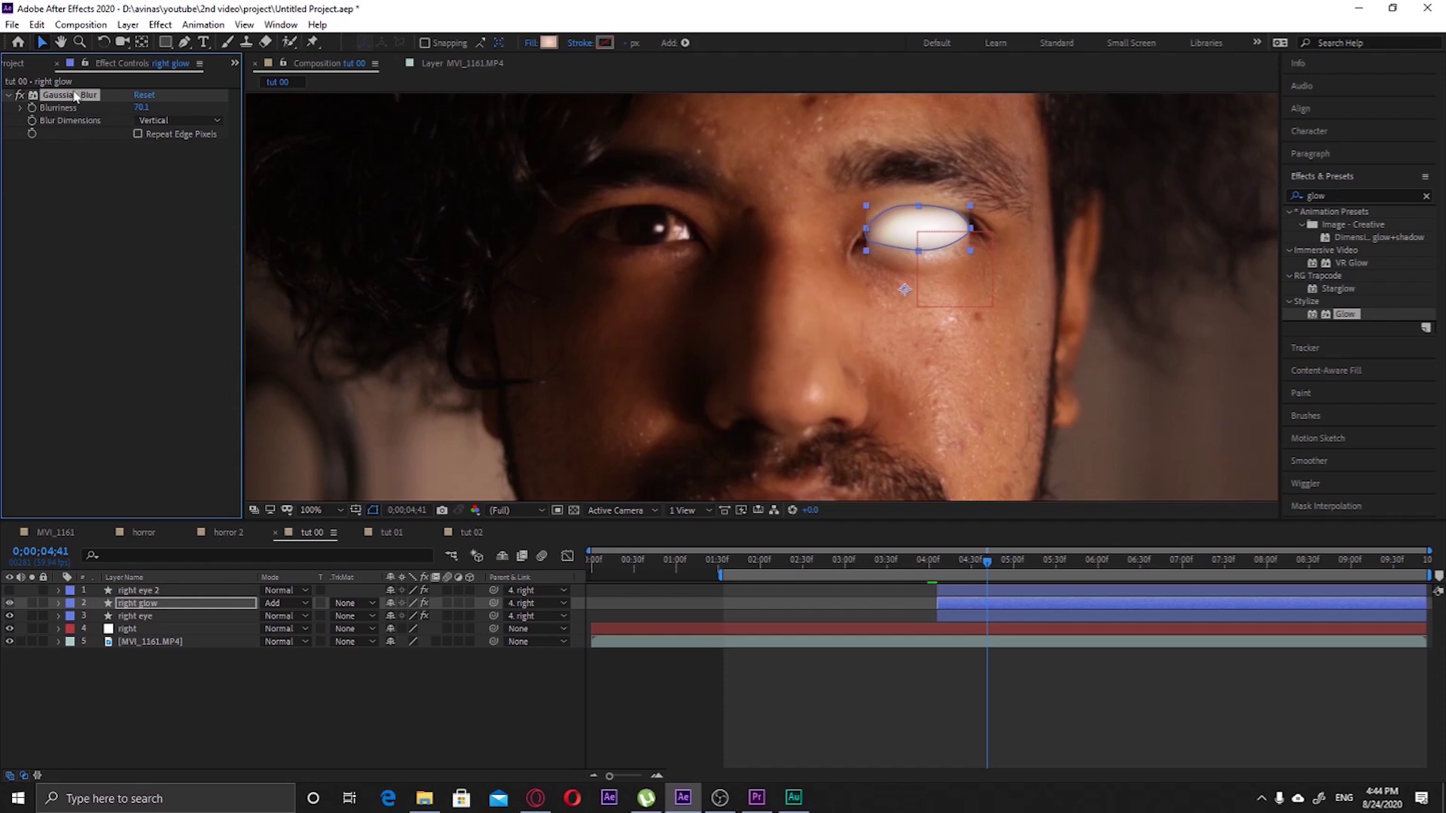
{"action": "key", "text": "ctrl+d"}
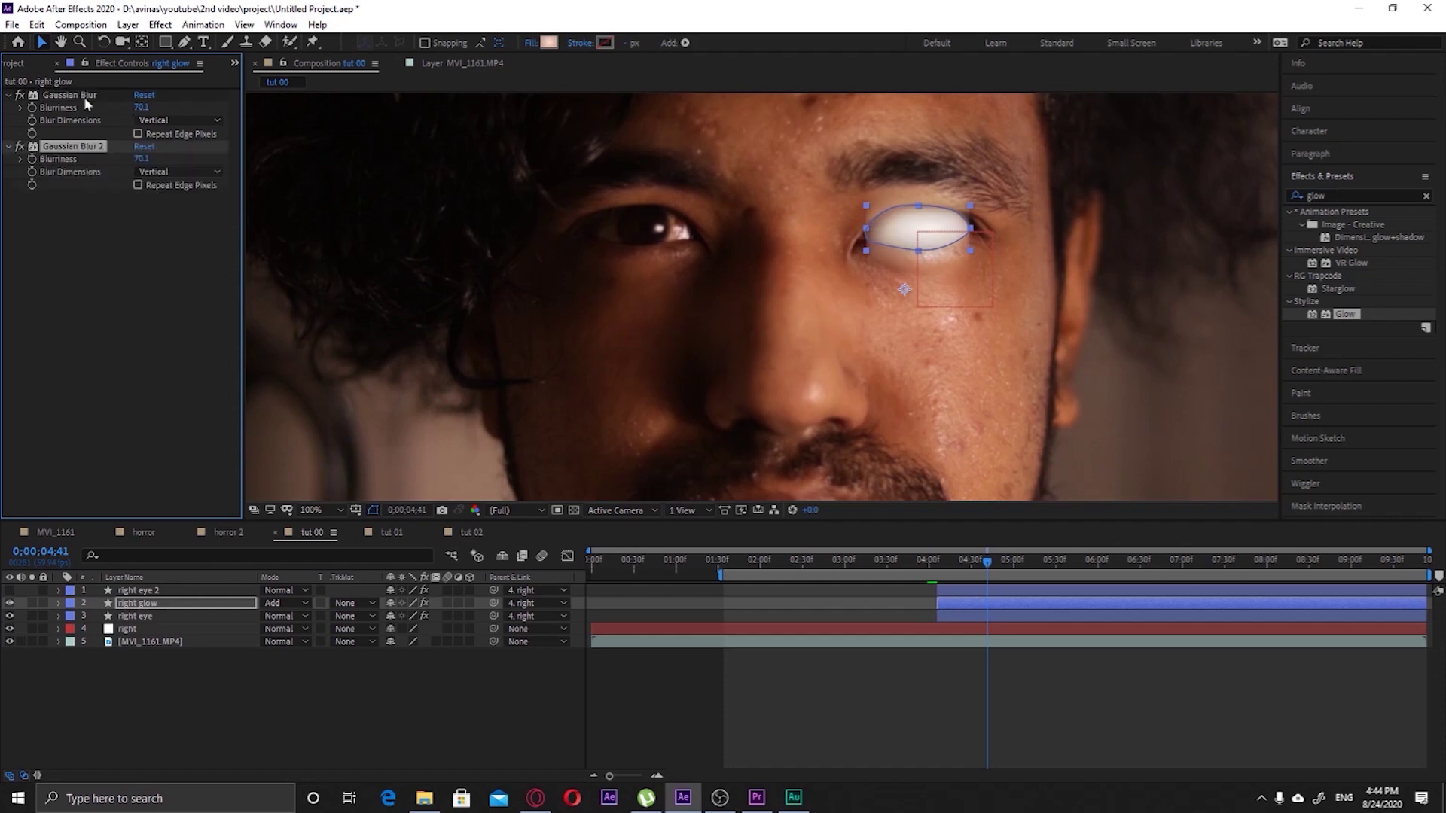
On the right glow layer, set the second Gaussian Blur to Horizontal and Vertical and the first one's blurriness to 76.9
{"action": "left_click", "coordinate": [168, 172]}
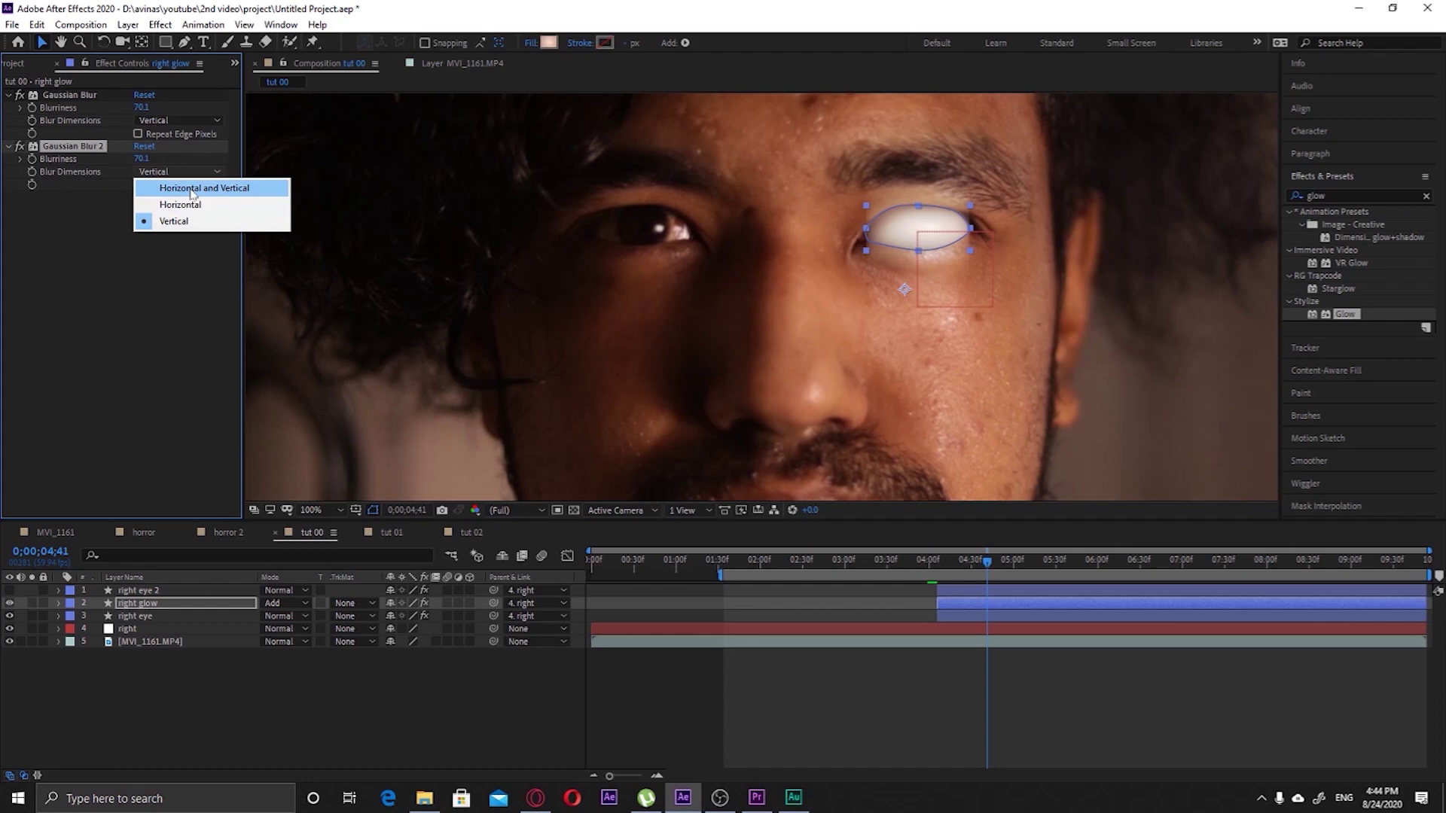
{"action": "left_click", "coordinate": [191, 190]}
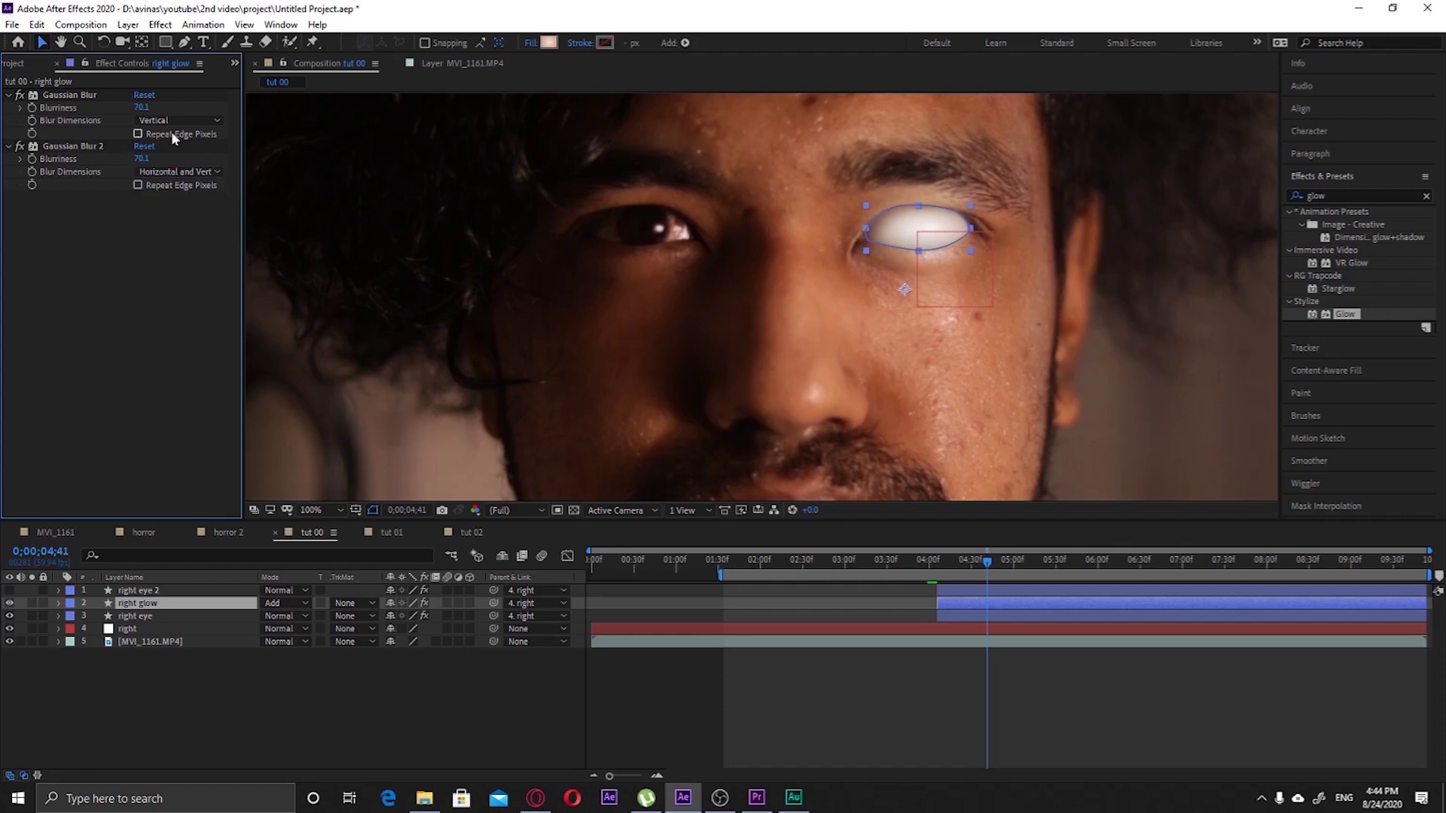
{"action": "left_click_drag", "start_coordinate": [142, 106], "coordinate": [181, 106]}
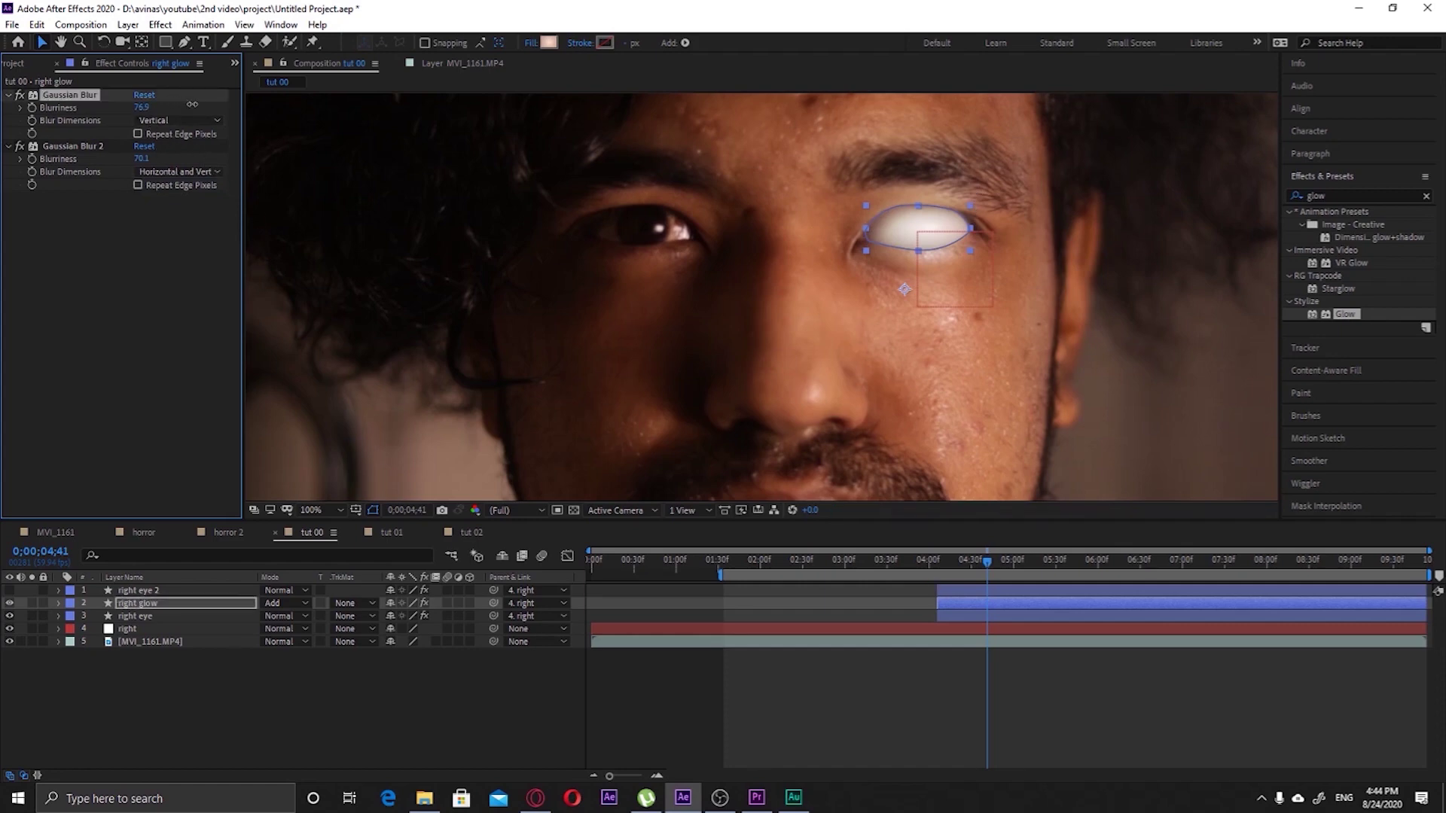
{"action": "left_click", "coordinate": [217, 432]}
{"action": "left_click", "coordinate": [237, 716]}
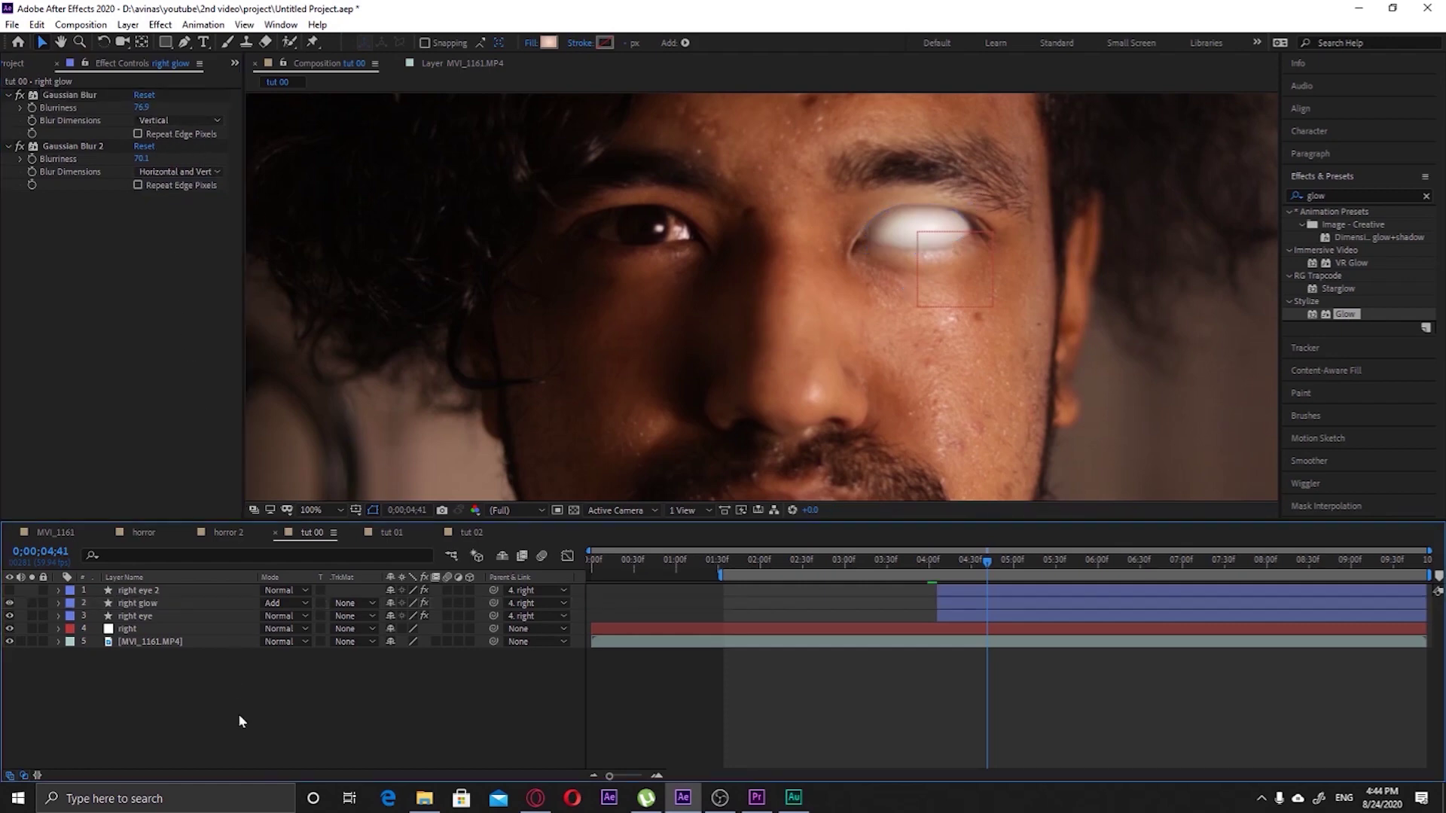
Find the Stylize Glow effect and apply it to the right eye layer
{"action": "left_click", "coordinate": [152, 615]}
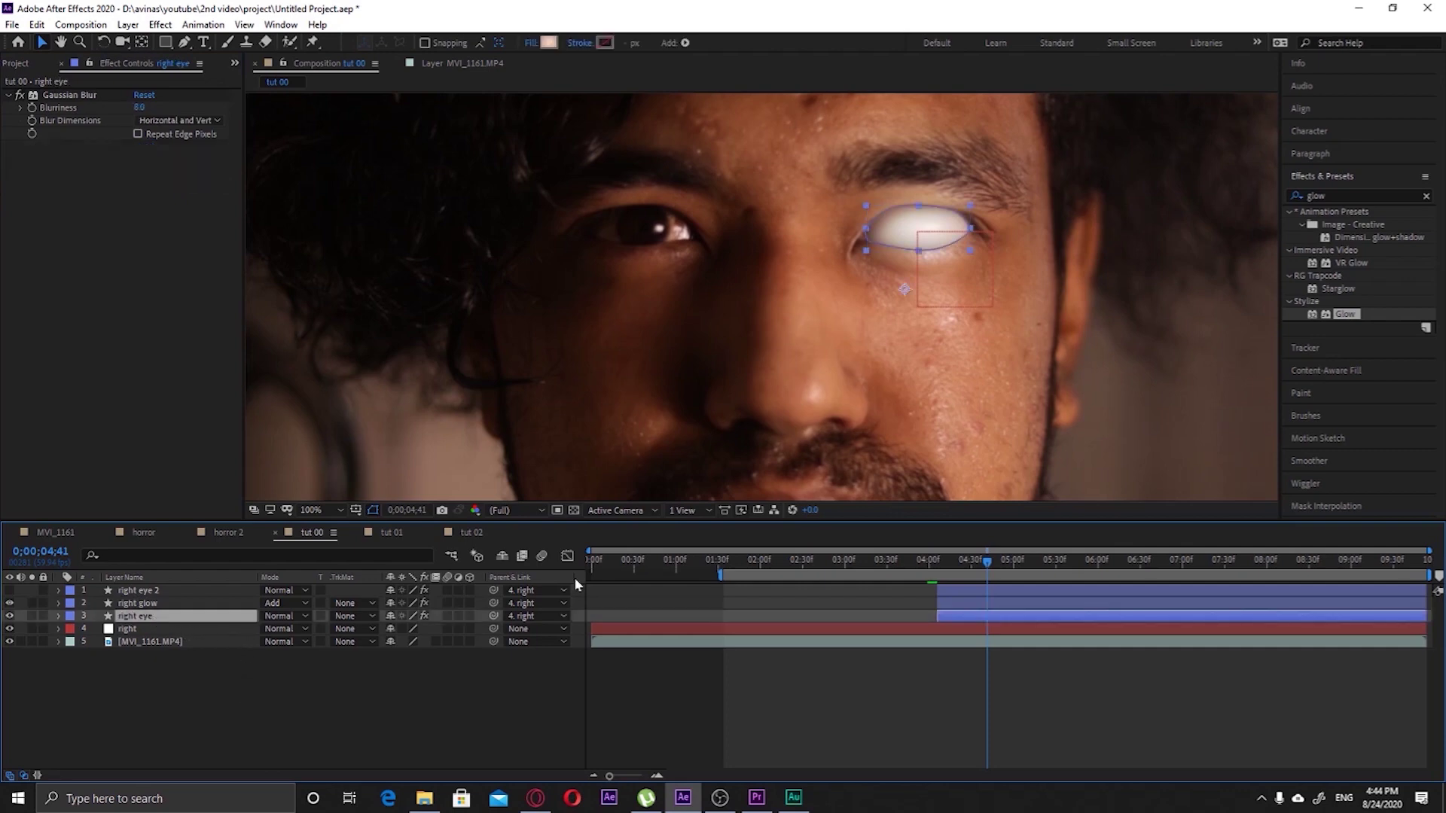
{"action": "double_click", "coordinate": [1326, 196]}
{"action": "type", "text": "gloe"}
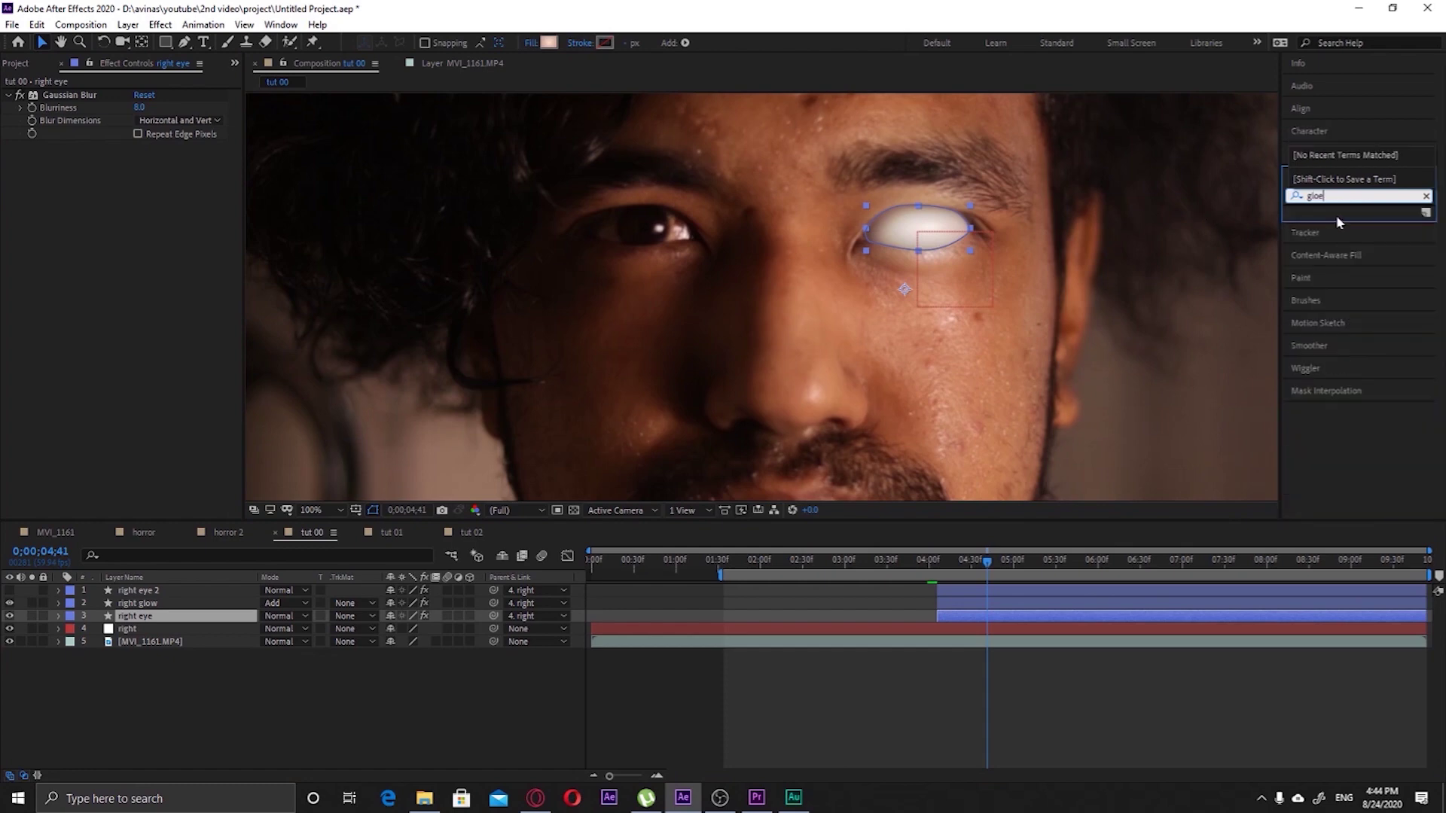
{"action": "key", "text": "BackSpace"}
{"action": "type", "text": "w"}
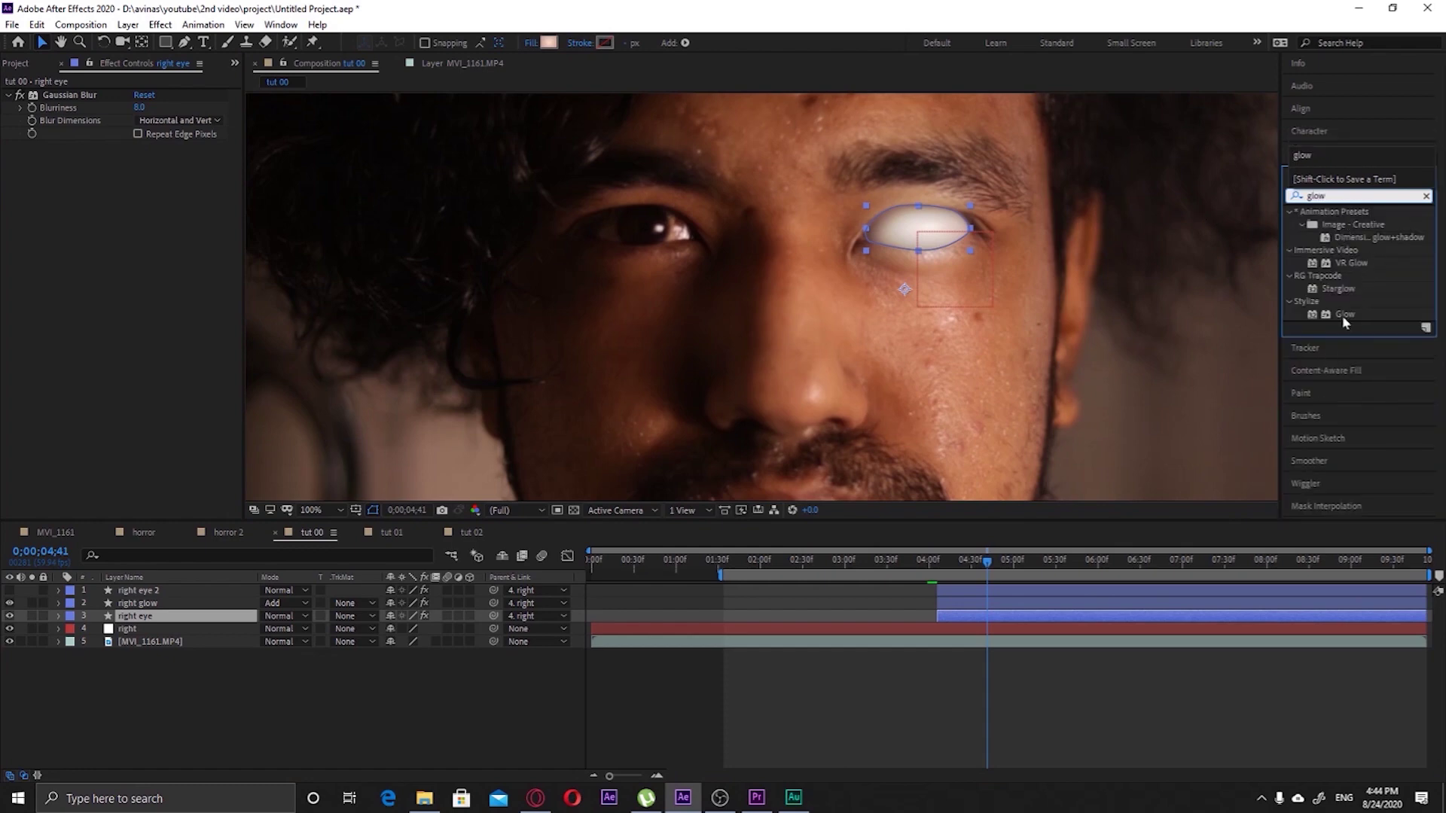
{"action": "left_click_drag", "start_coordinate": [1345, 314], "coordinate": [137, 616]}
{"action": "left_click", "coordinate": [257, 675]}
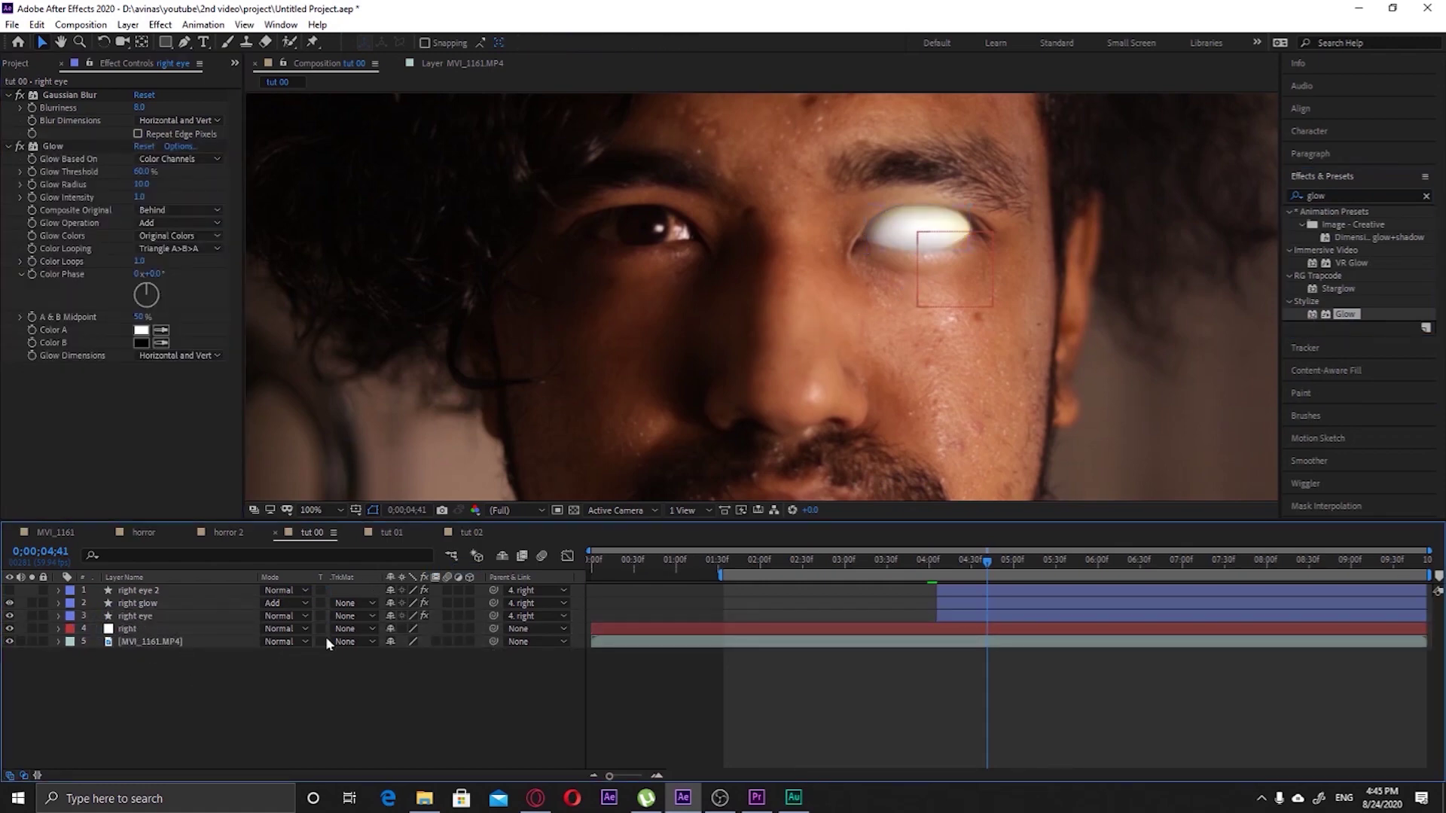
Duplicate the right glow layer and remove the second Gaussian Blur from the copy
{"action": "left_click", "coordinate": [137, 604]}
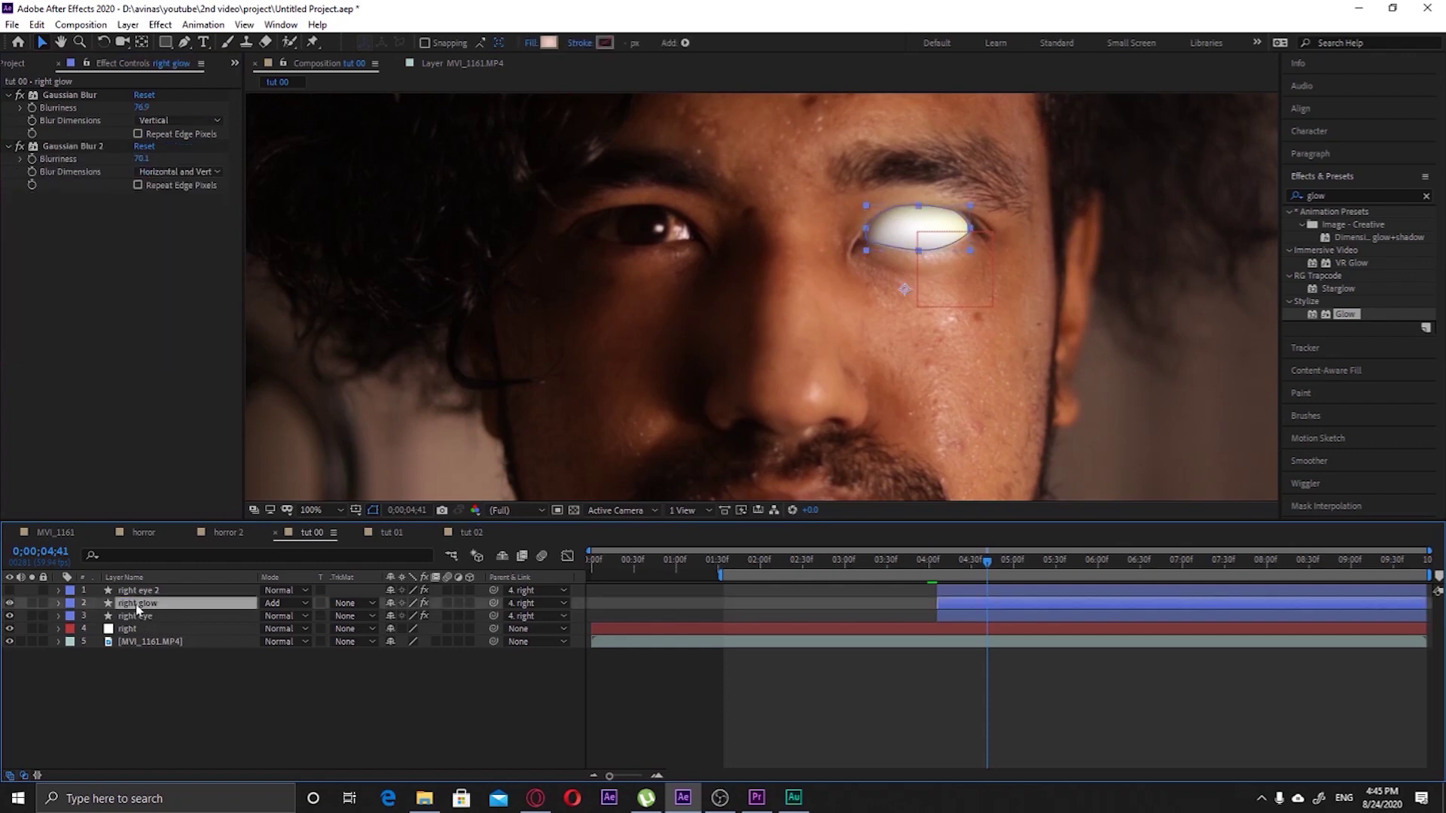
{"action": "key", "text": "ctrl+d"}
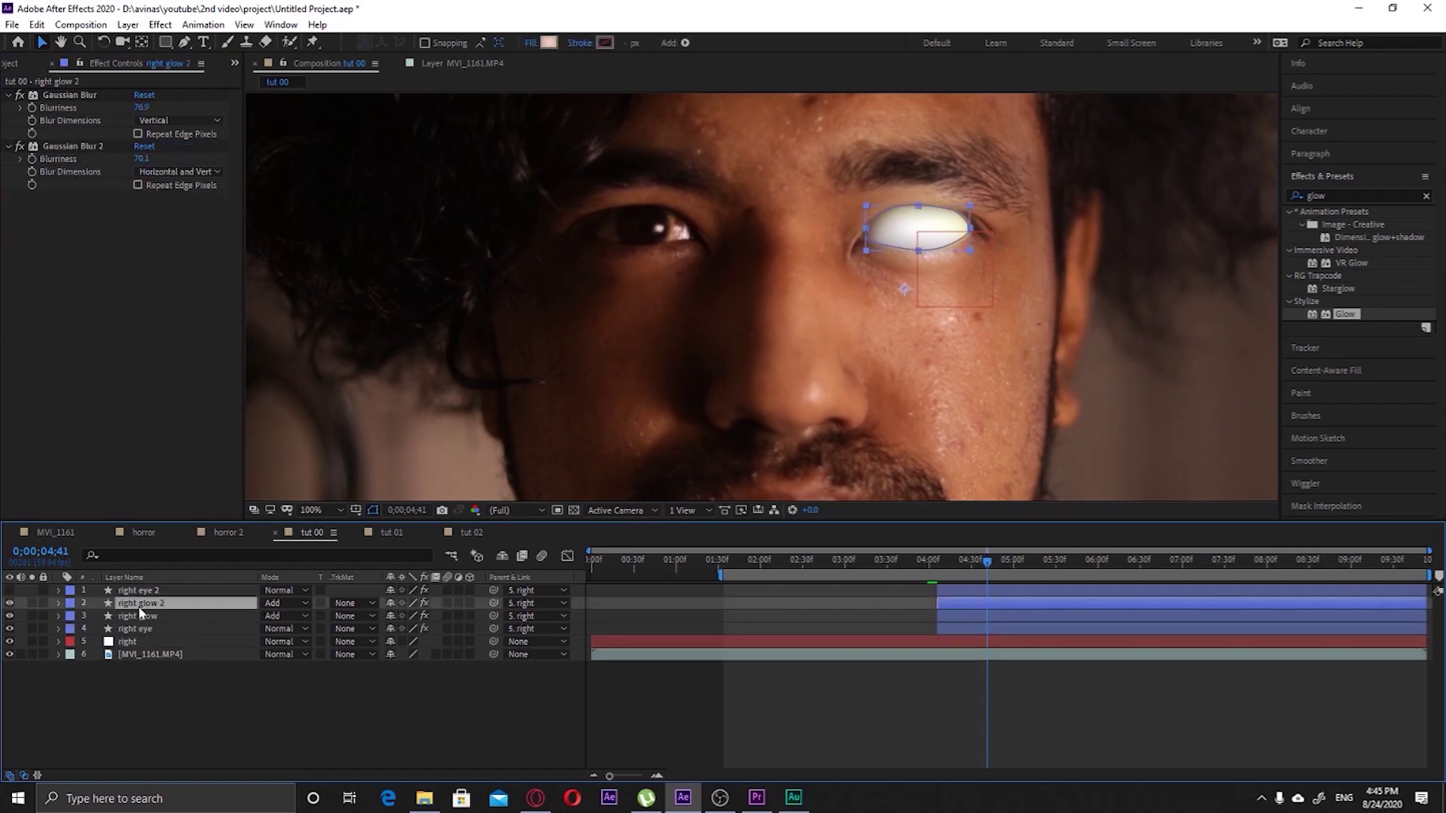
{"action": "left_click", "coordinate": [66, 149]}
{"action": "key", "text": "Delete"}
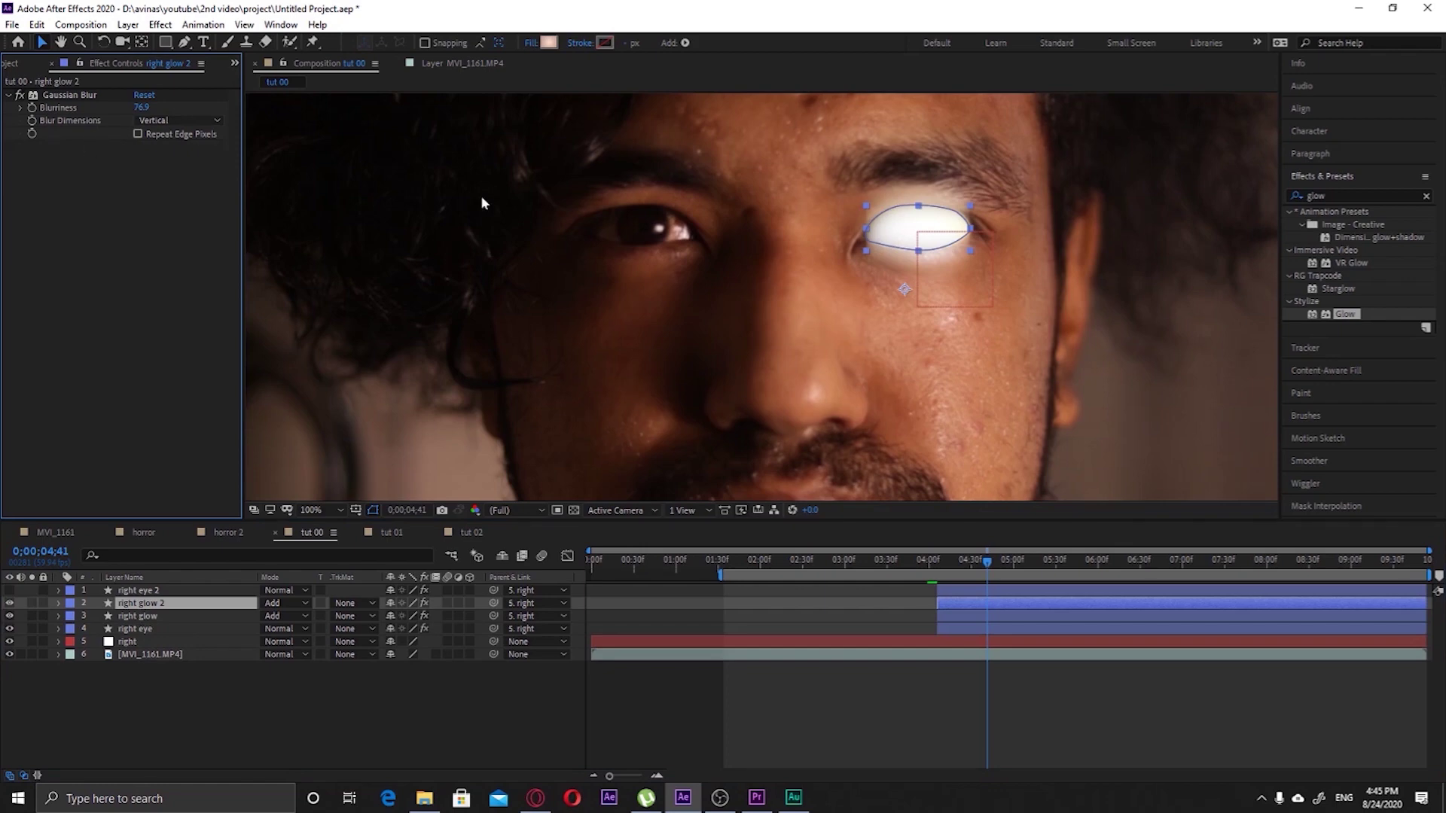
Set the right glow 2 layer's Gaussian Blur to Horizontal dimensions with a blurriness of 115.2
{"action": "left_click", "coordinate": [198, 121]}
{"action": "left_click", "coordinate": [197, 150]}
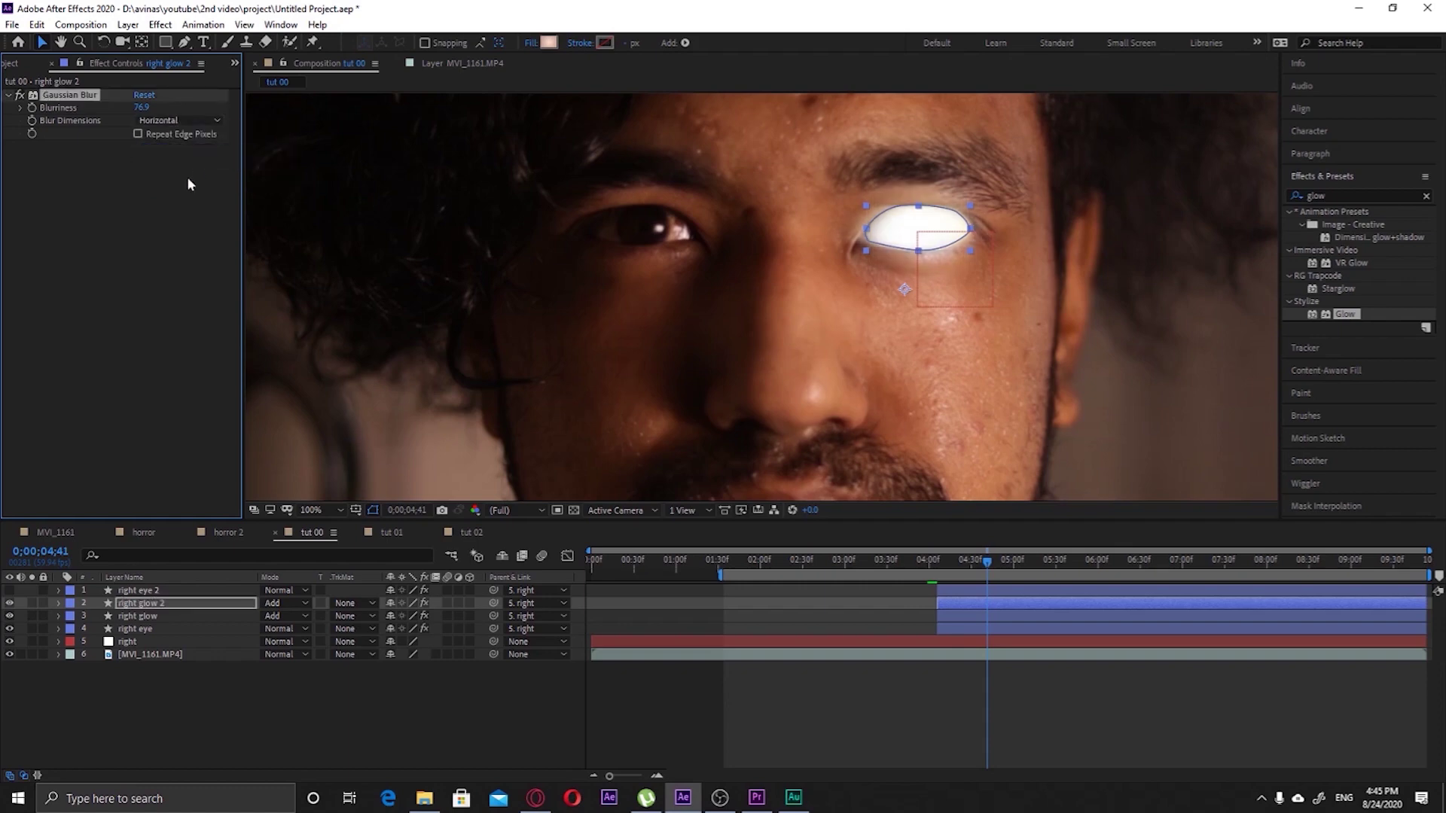
{"action": "left_click_drag", "start_coordinate": [181, 106], "coordinate": [436, 107]}
{"action": "left_click", "coordinate": [153, 329]}
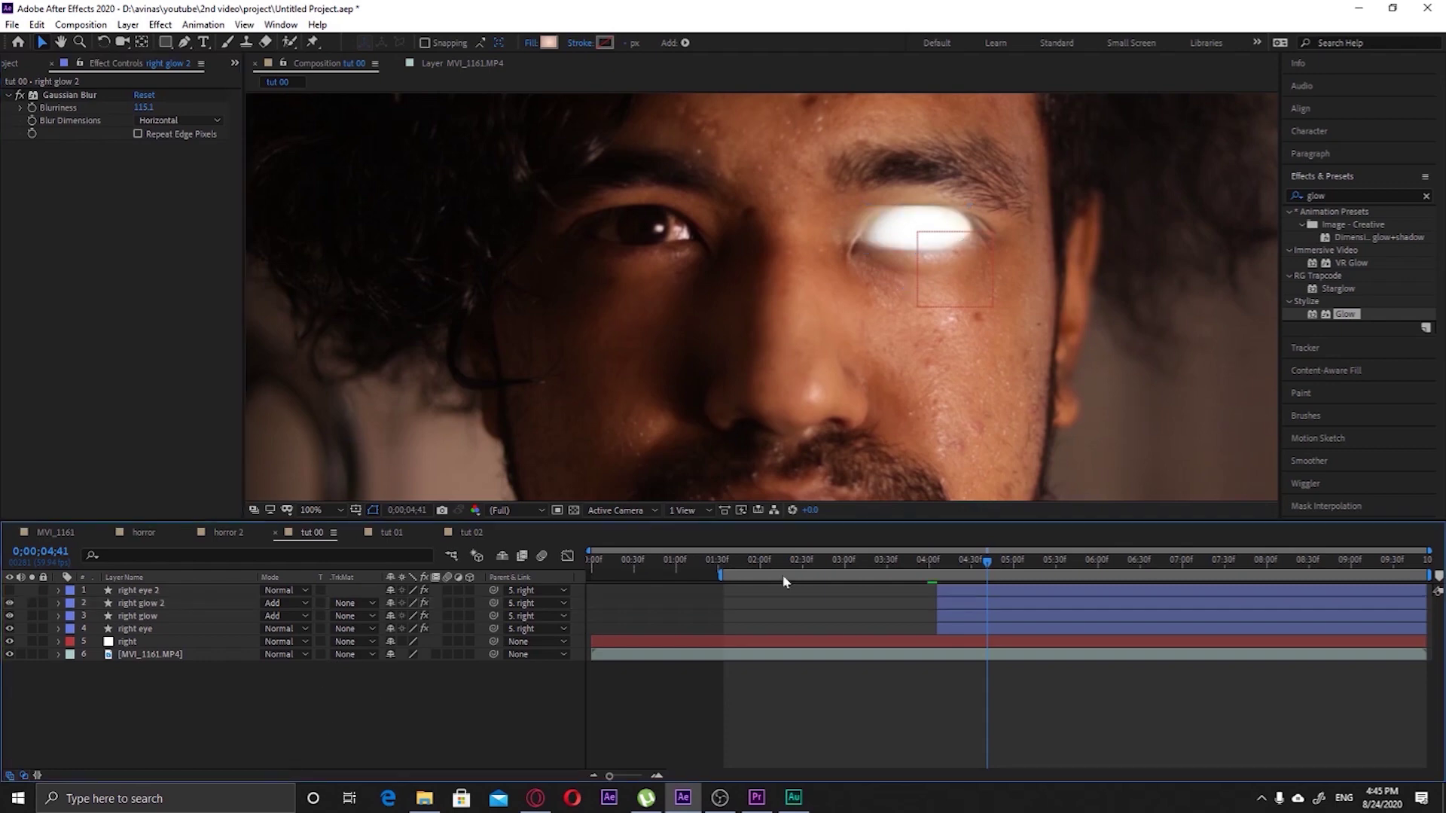
Increase the Gaussian Blur blurriness on the right glow 2 layer to 247.6
{"action": "scroll", "coordinate": [1052, 389], "scroll_direction": "down", "scroll_amount": 4}
{"action": "scroll", "coordinate": [689, 354], "scroll_direction": "up", "scroll_amount": 6}
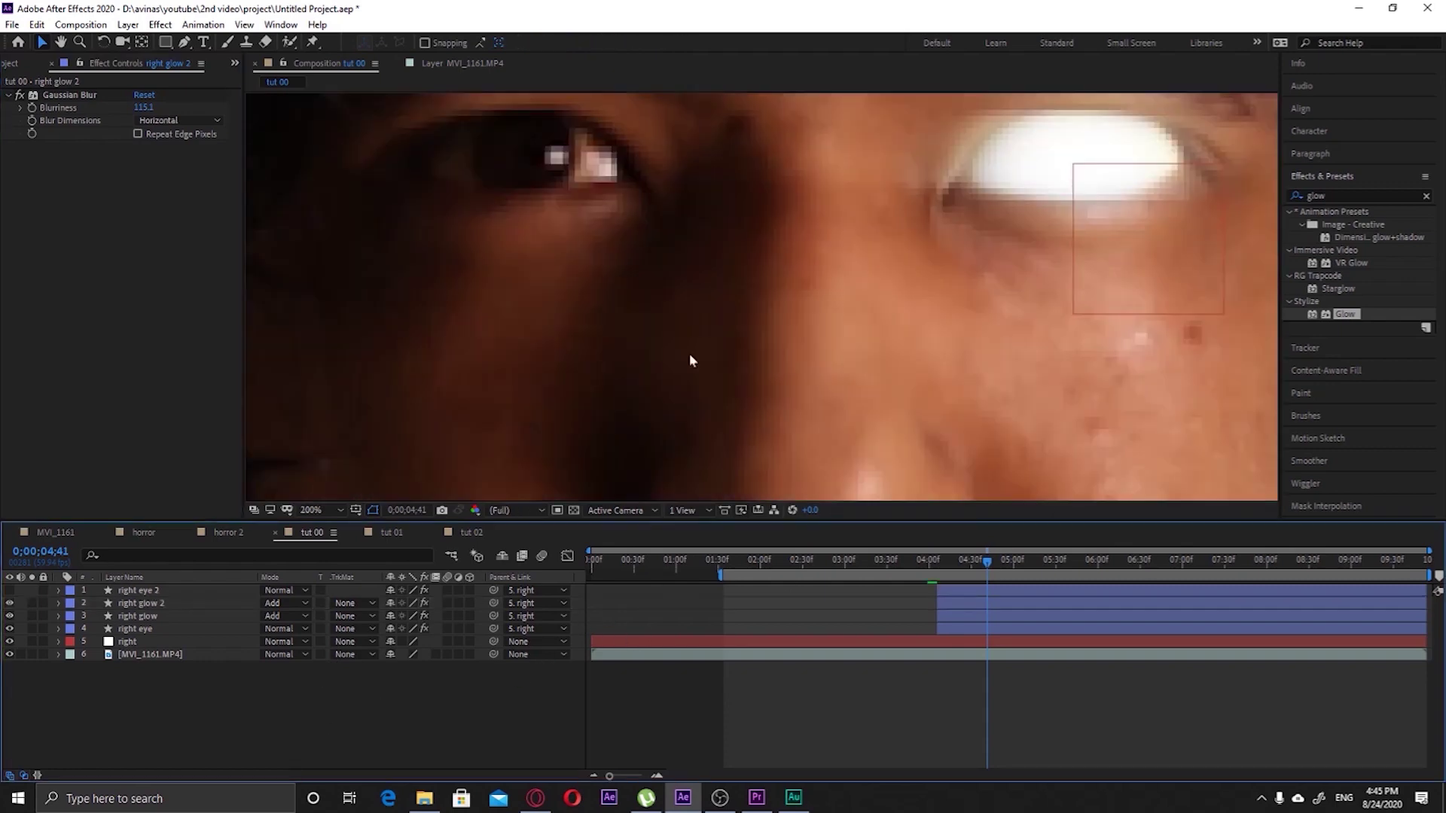
{"action": "left_click_drag", "start_coordinate": [141, 109], "coordinate": [1445, 109]}
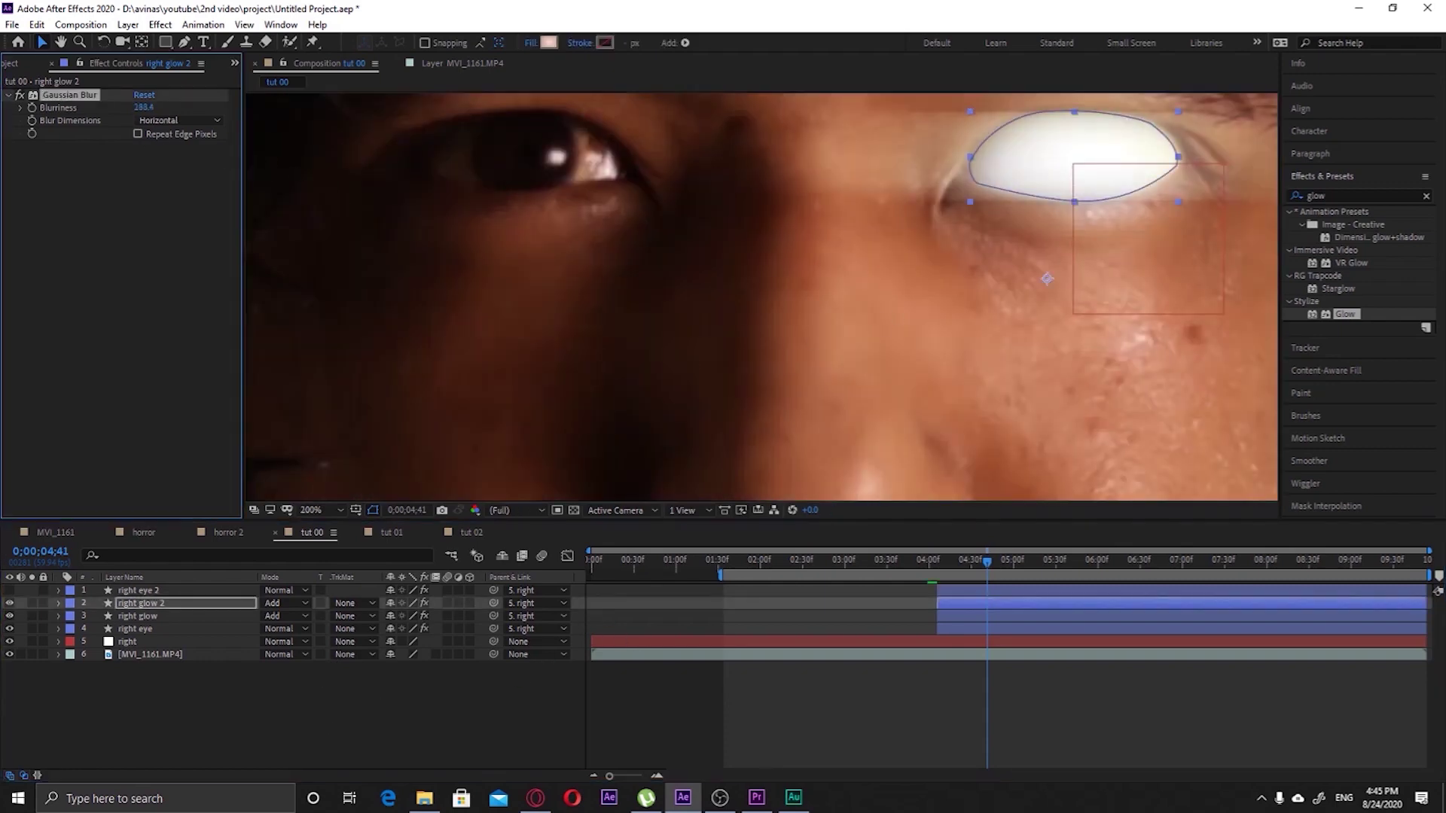
{"action": "scroll", "coordinate": [780, 179], "scroll_direction": "down", "scroll_amount": 2}
{"action": "left_click_drag", "start_coordinate": [143, 108], "coordinate": [32, 125]}
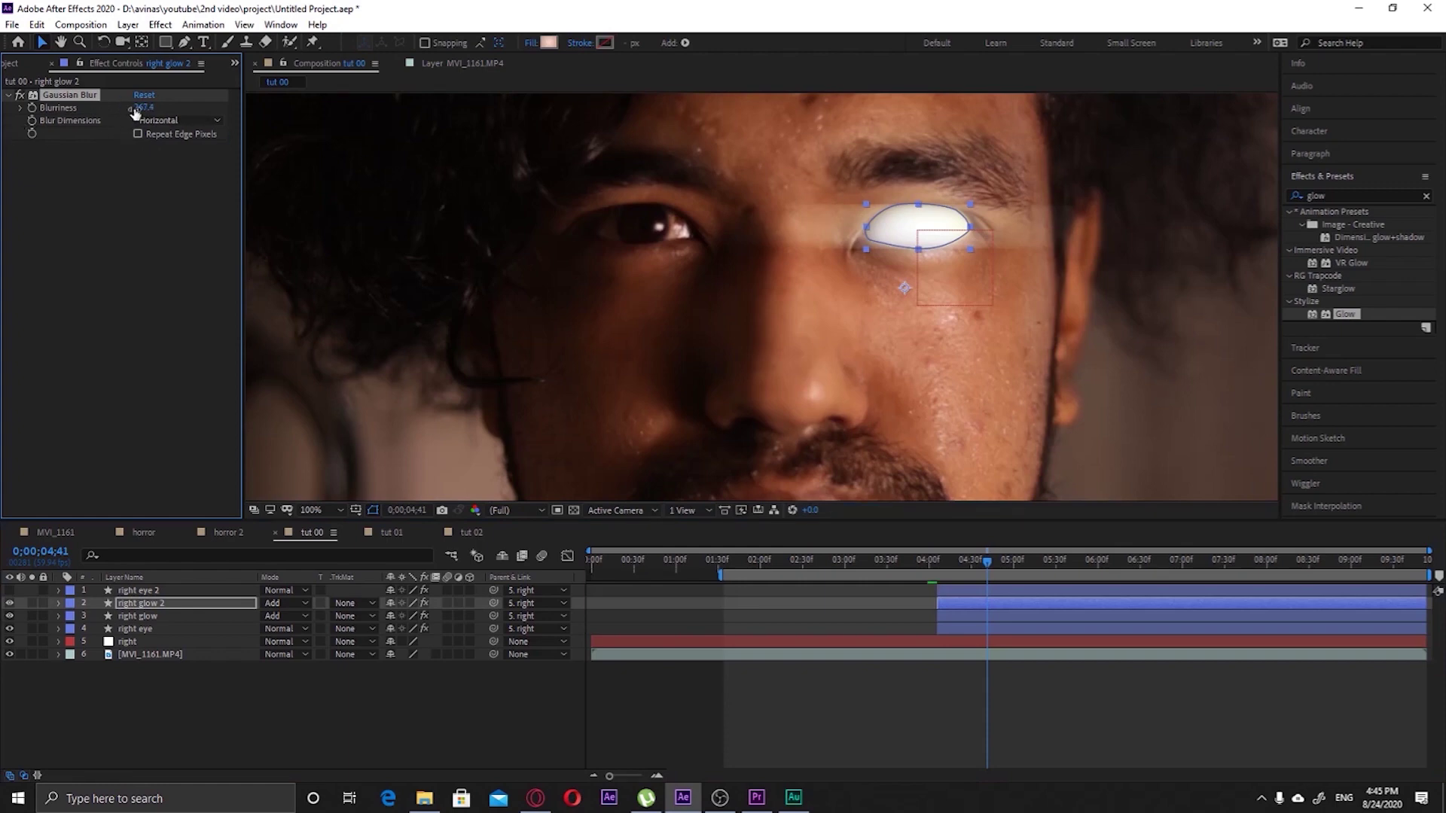
{"action": "left_click_drag", "start_coordinate": [136, 113], "coordinate": [2, 114]}
Squash the right glow 2 shape vertically to a scale of 103.8, 63.2% and move it up to centre it on the eye
{"action": "left_click", "coordinate": [143, 604]}
{"action": "key", "text": "s"}
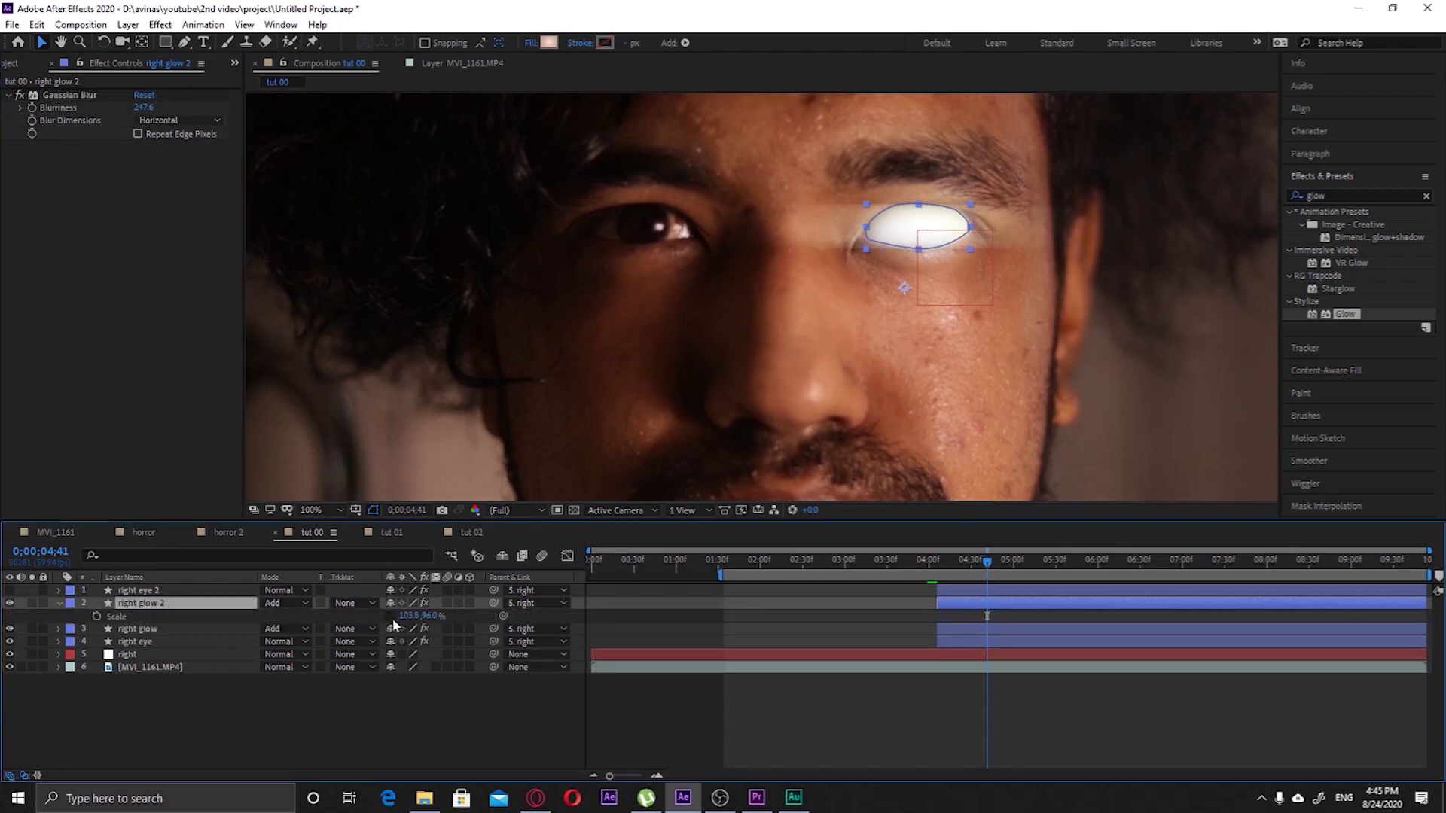
{"action": "left_click", "coordinate": [116, 616]}
{"action": "left_click", "coordinate": [130, 591]}
{"action": "left_click", "coordinate": [128, 603]}
{"action": "left_click_drag", "start_coordinate": [920, 207], "coordinate": [919, 240]}
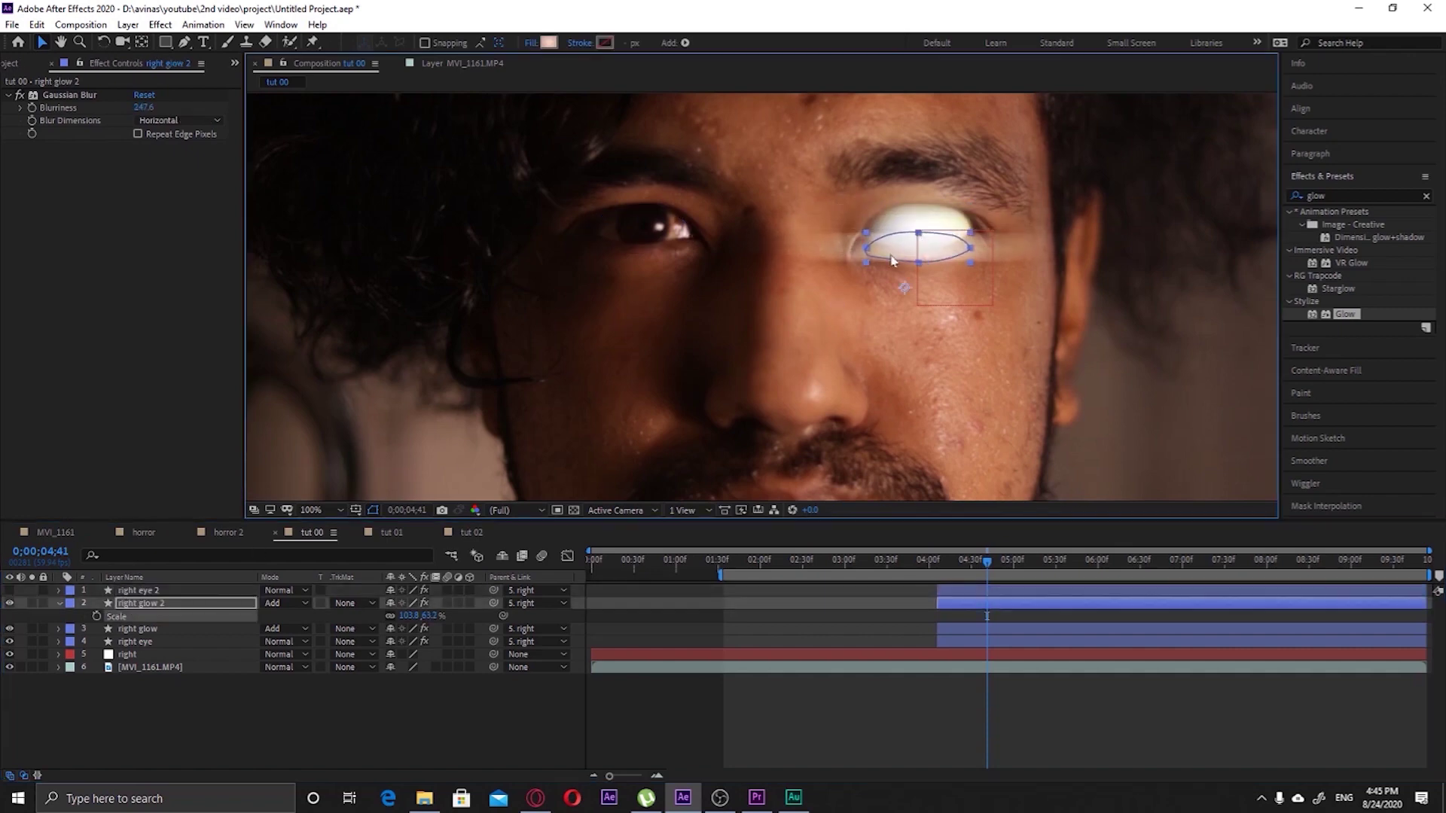
{"action": "left_click_drag", "start_coordinate": [905, 288], "coordinate": [904, 266]}
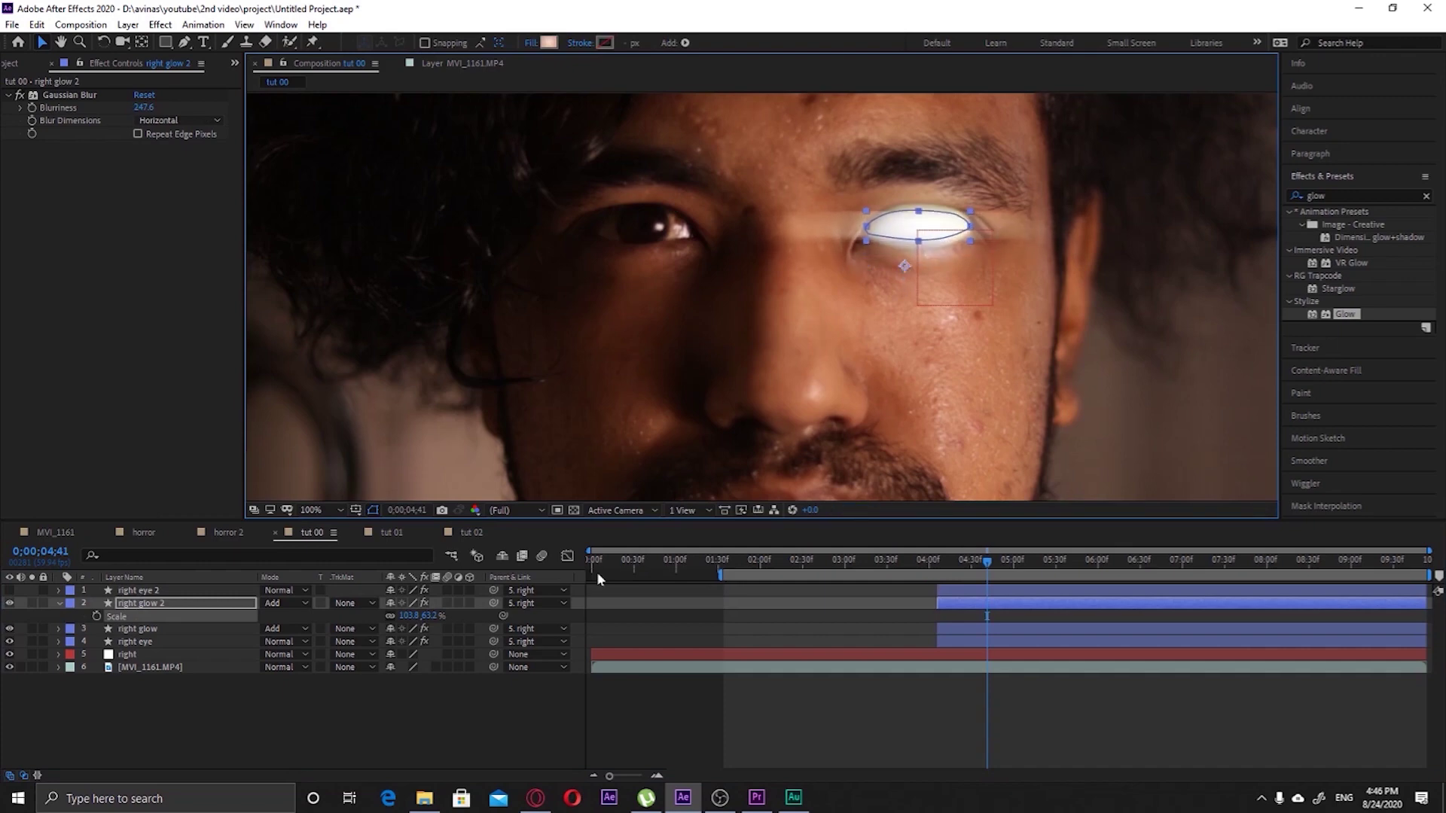
{"action": "left_click", "coordinate": [518, 738]}
{"action": "scroll", "coordinate": [937, 441], "scroll_direction": "down", "scroll_amount": 2}
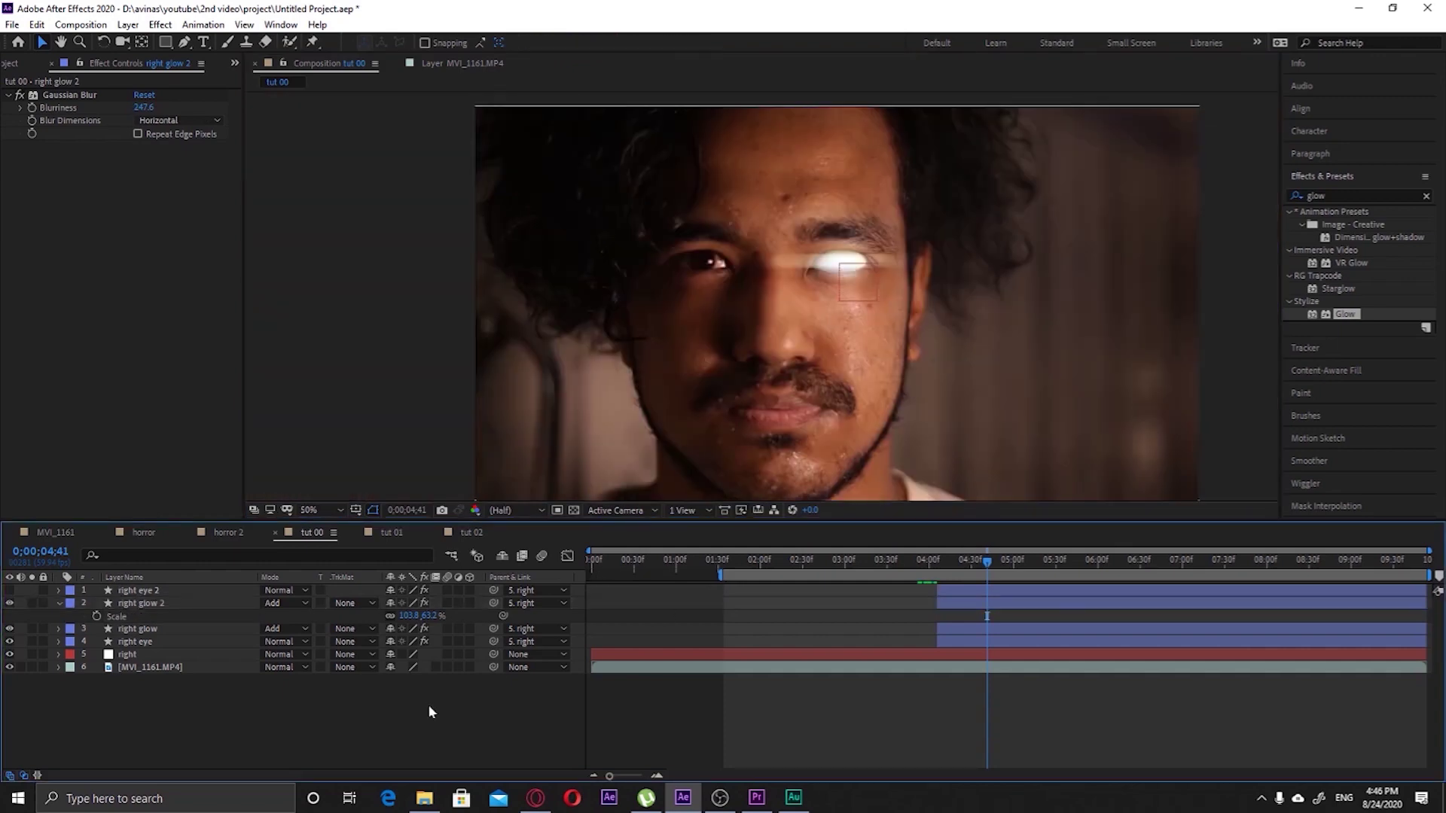
At 0;00;04;36, give the right eye layer a radial gradient fill from near-white FFFCFB to blue 4D56D5
{"action": "mouse_move", "coordinate": [987, 564]}
{"action": "left_mouse_down"}
{"action": "mouse_move", "coordinate": [966, 561]}
{"action": "mouse_move", "coordinate": [1038, 562]}
{"action": "mouse_move", "coordinate": [979, 562]}
{"action": "left_mouse_up"}
{"action": "left_click", "coordinate": [128, 642]}
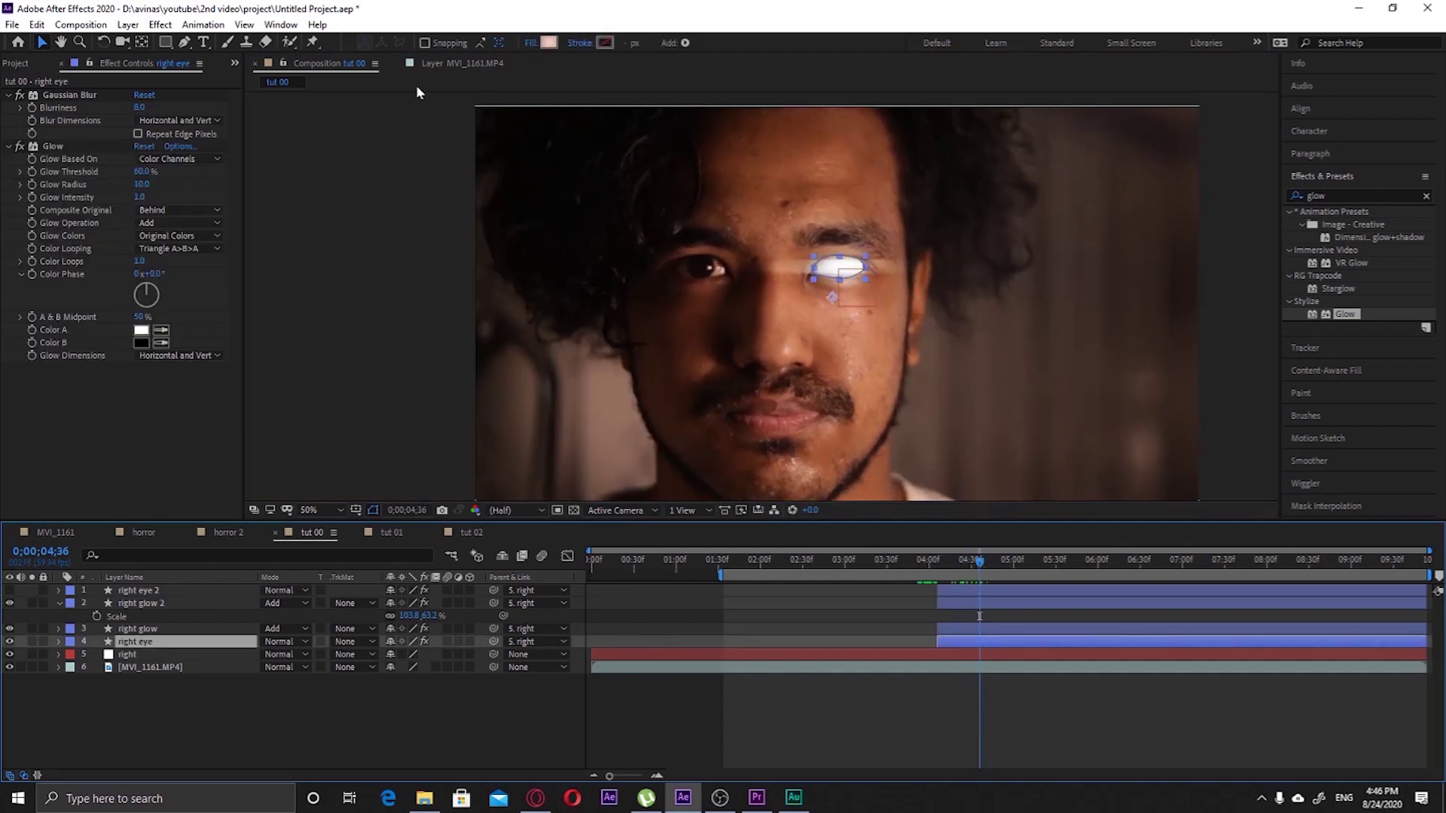
{"action": "left_click", "coordinate": [549, 42]}
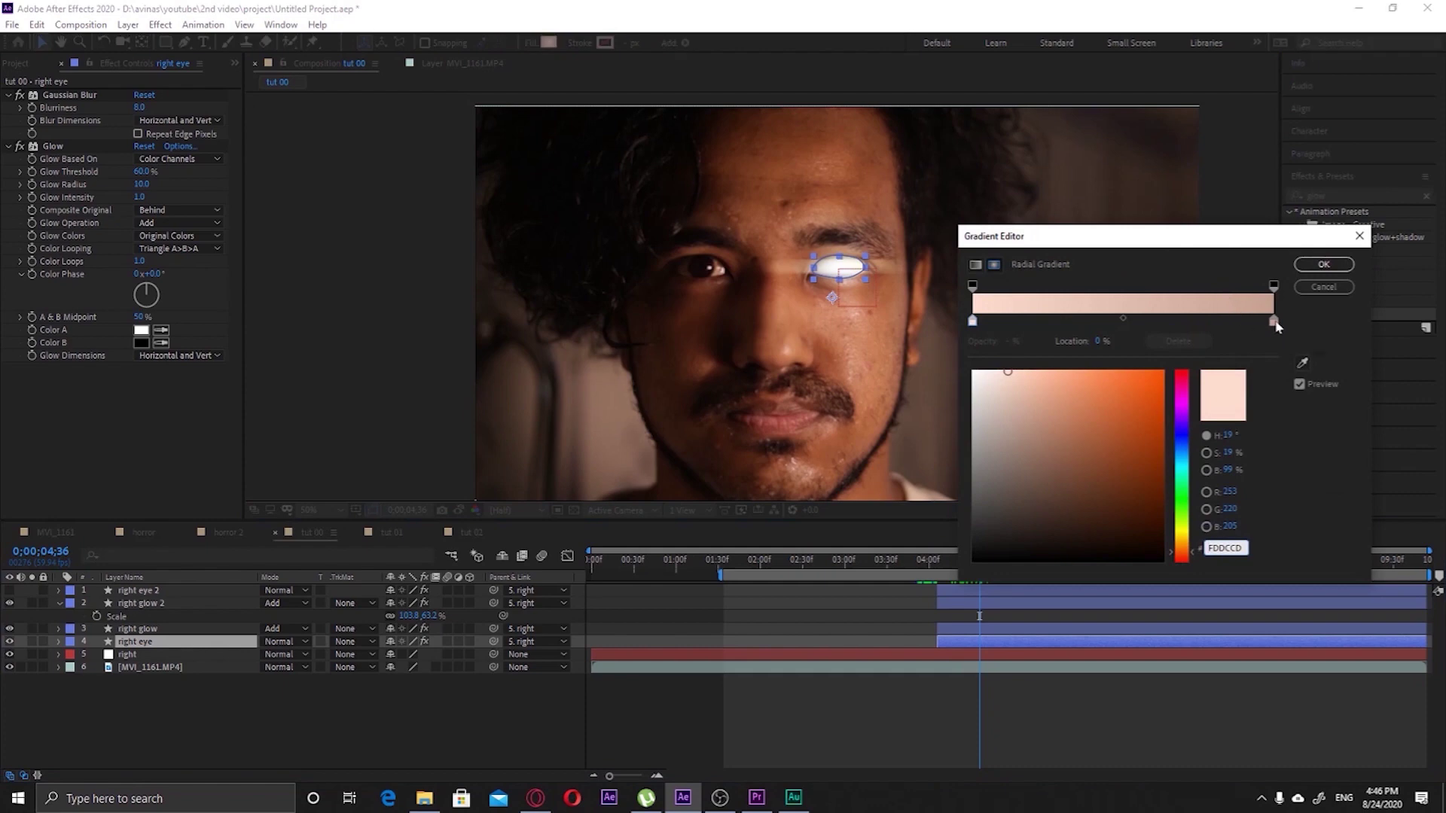
{"action": "left_click", "coordinate": [1273, 320]}
{"action": "left_click", "coordinate": [1094, 401]}
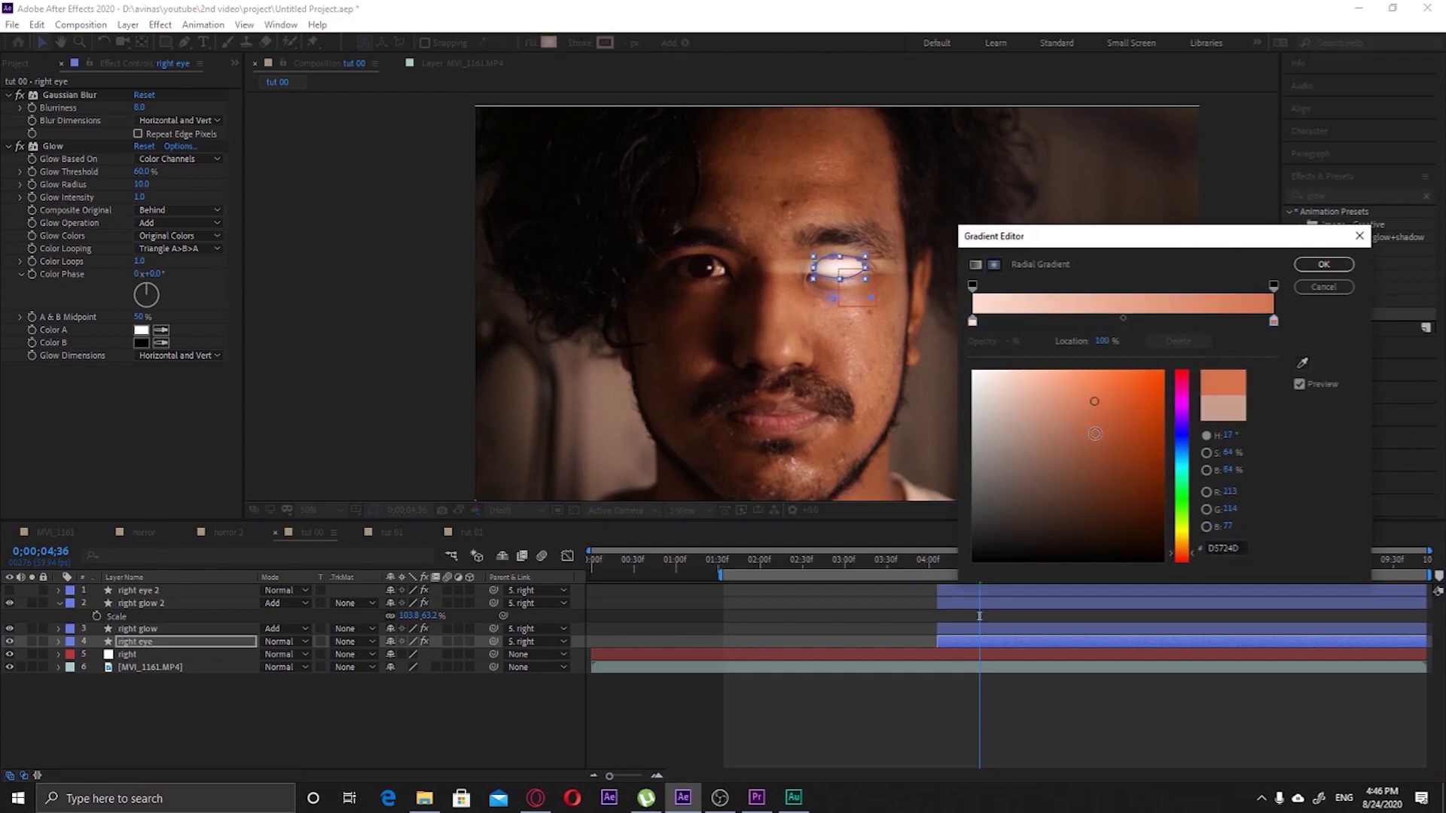
{"action": "left_click", "coordinate": [1185, 435]}
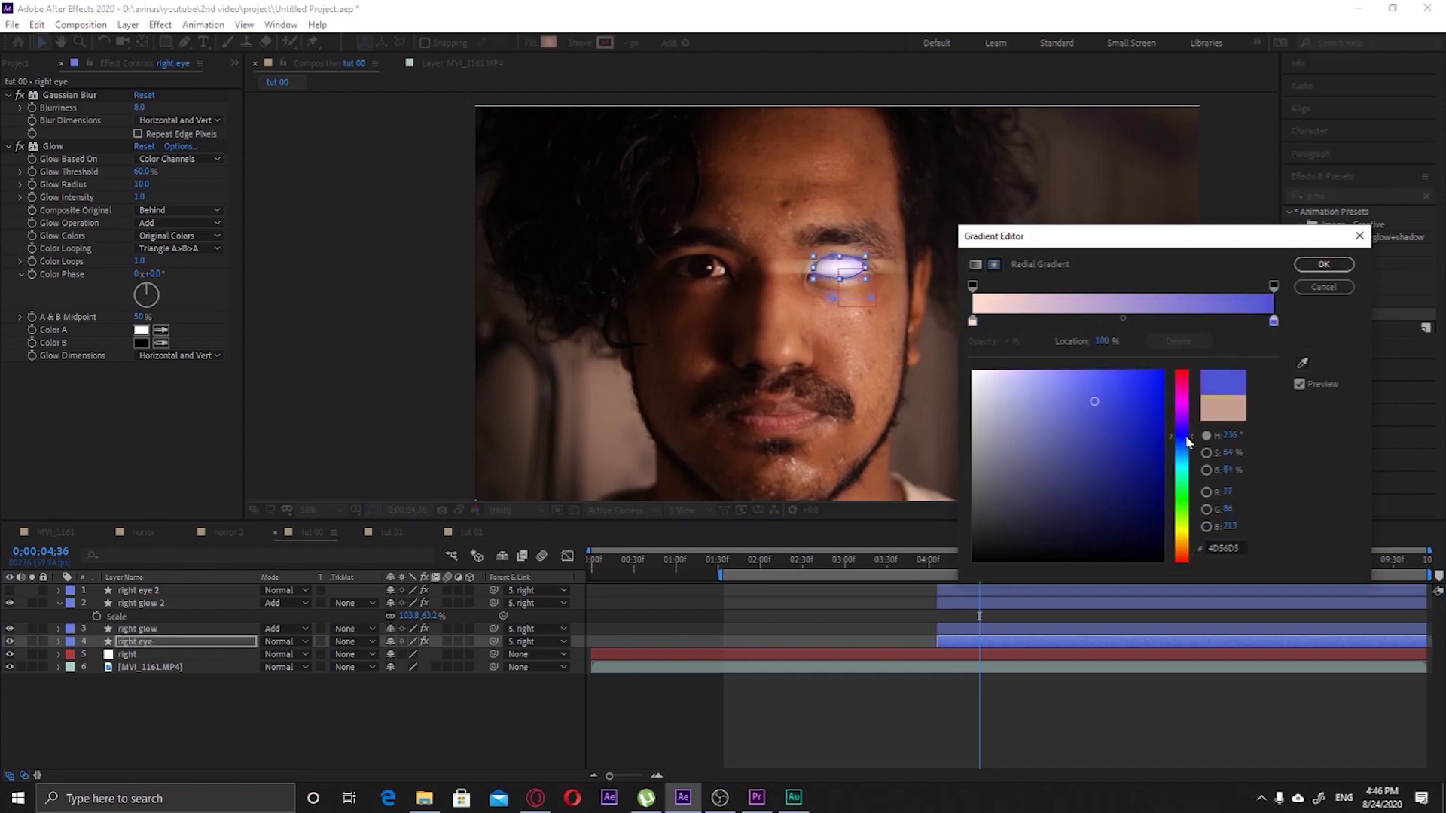
{"action": "left_click", "coordinate": [972, 322]}
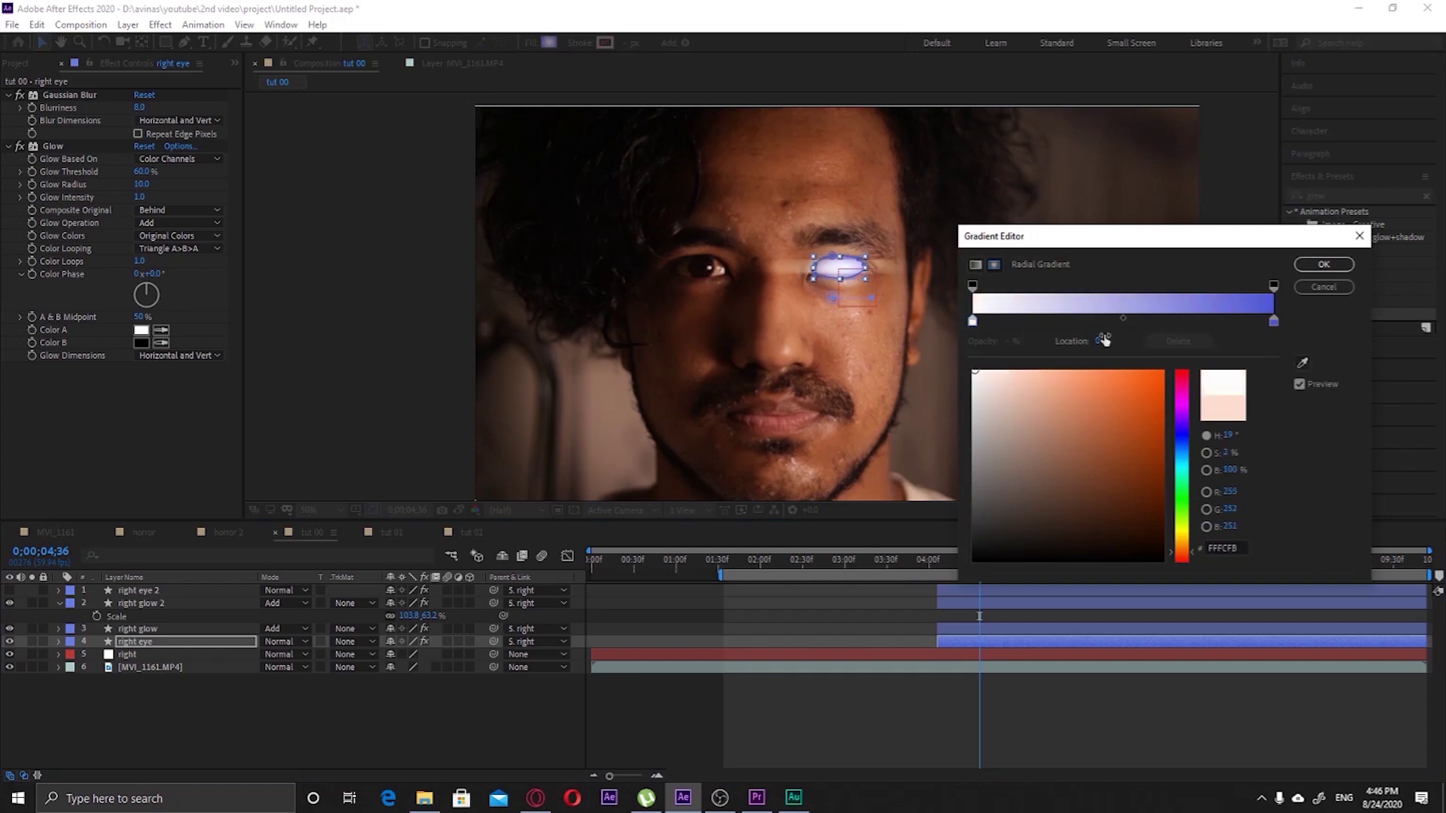
{"action": "left_click", "coordinate": [1323, 264]}
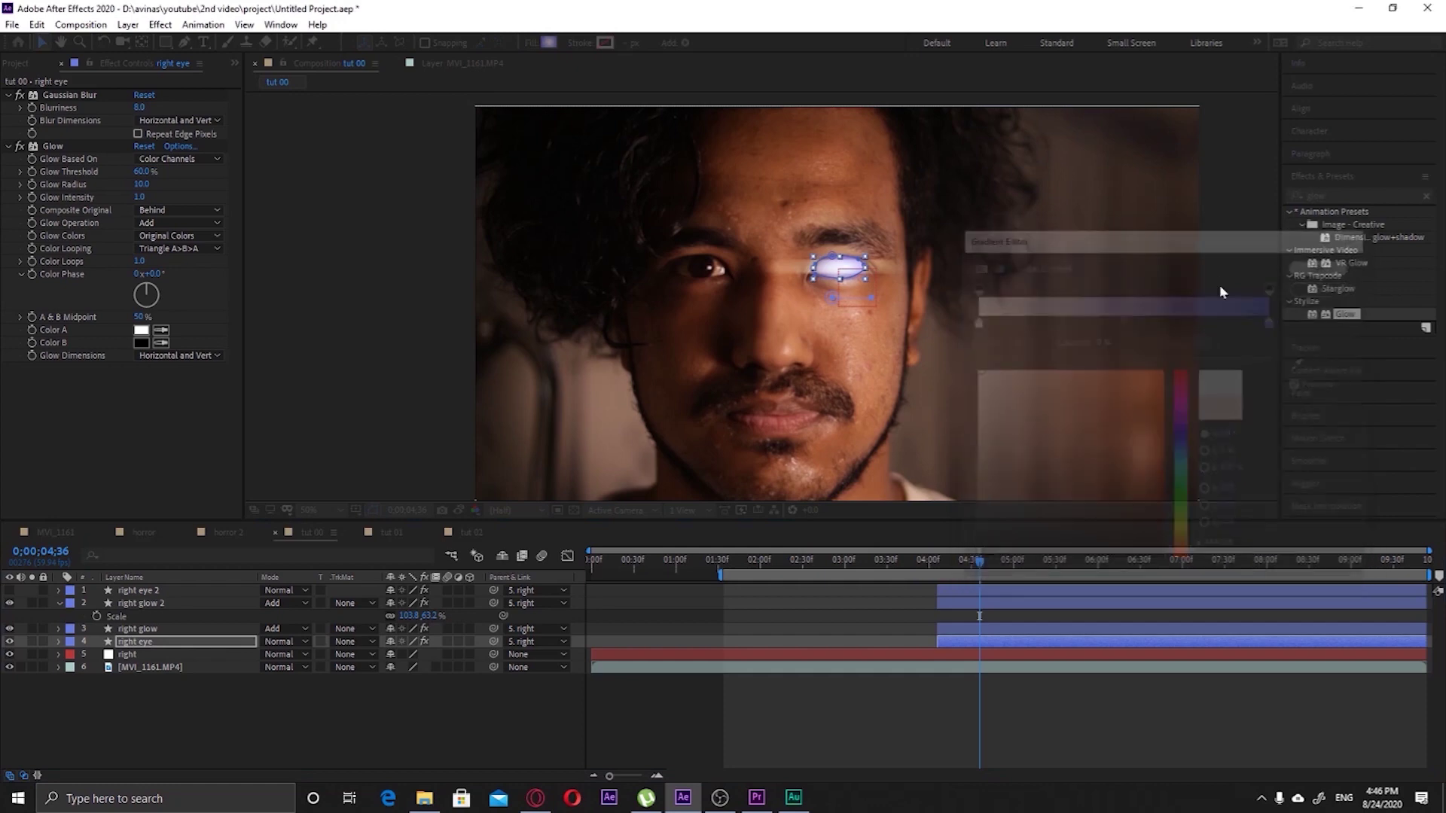
Compare the fills and effects of the right eye, right glow and right glow 2 layers
{"action": "left_click", "coordinate": [179, 630]}
{"action": "left_click", "coordinate": [166, 603]}
{"action": "left_click", "coordinate": [166, 629]}
{"action": "left_click", "coordinate": [163, 641]}
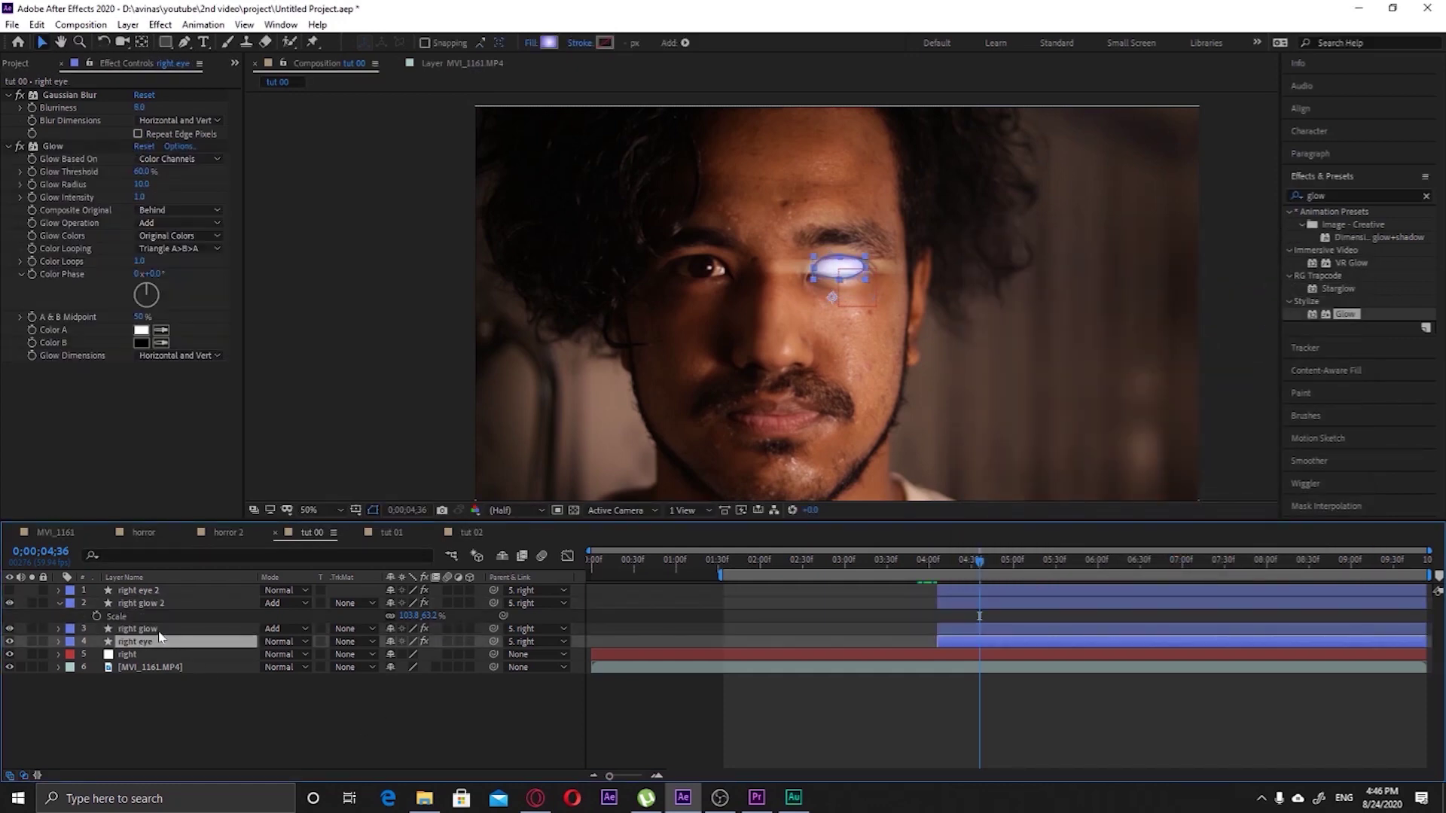
{"action": "left_click", "coordinate": [157, 629]}
{"action": "left_click", "coordinate": [155, 640]}
{"action": "left_click", "coordinate": [157, 629]}
{"action": "left_click", "coordinate": [160, 603]}
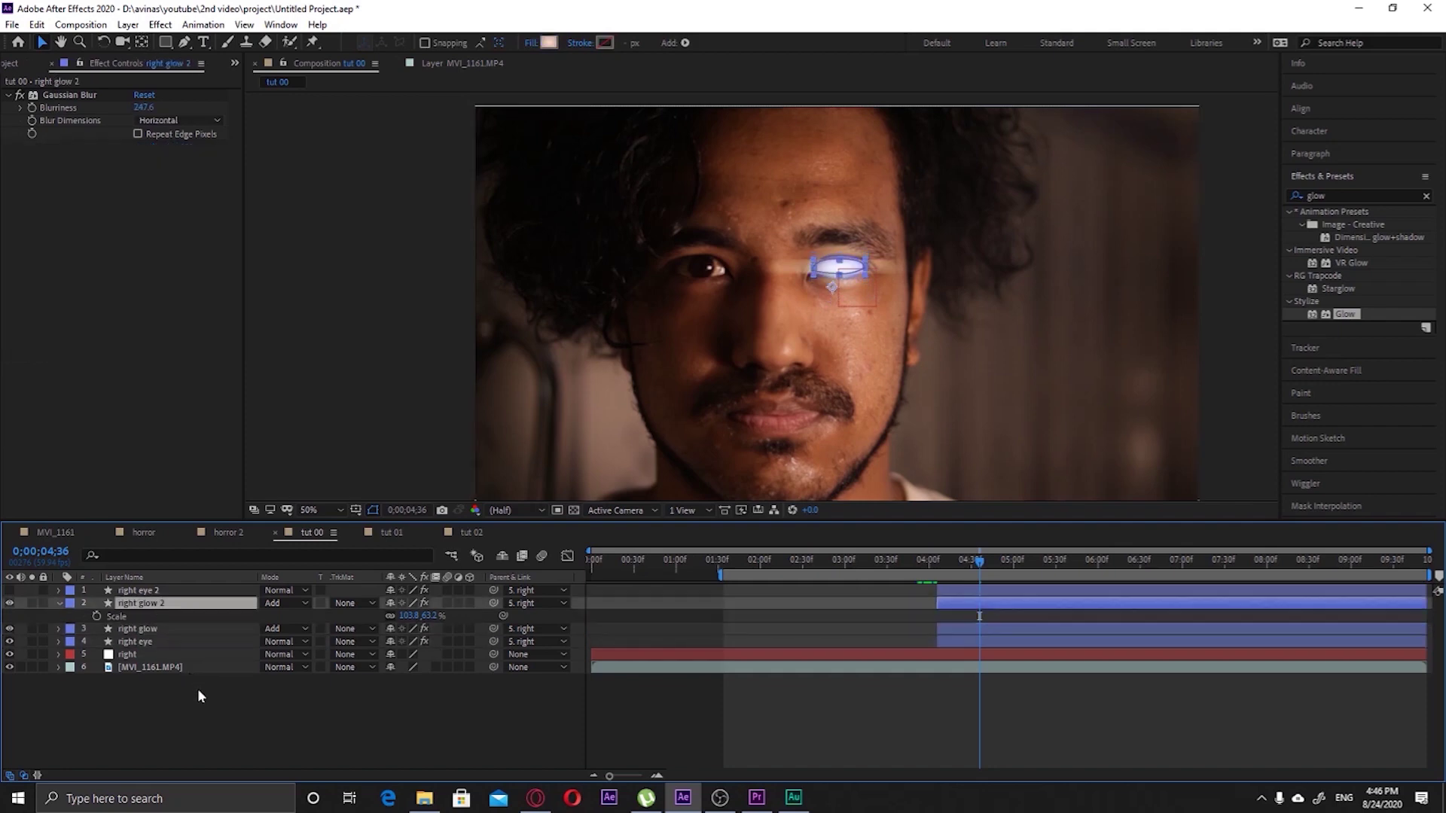
{"action": "left_click", "coordinate": [204, 712]}
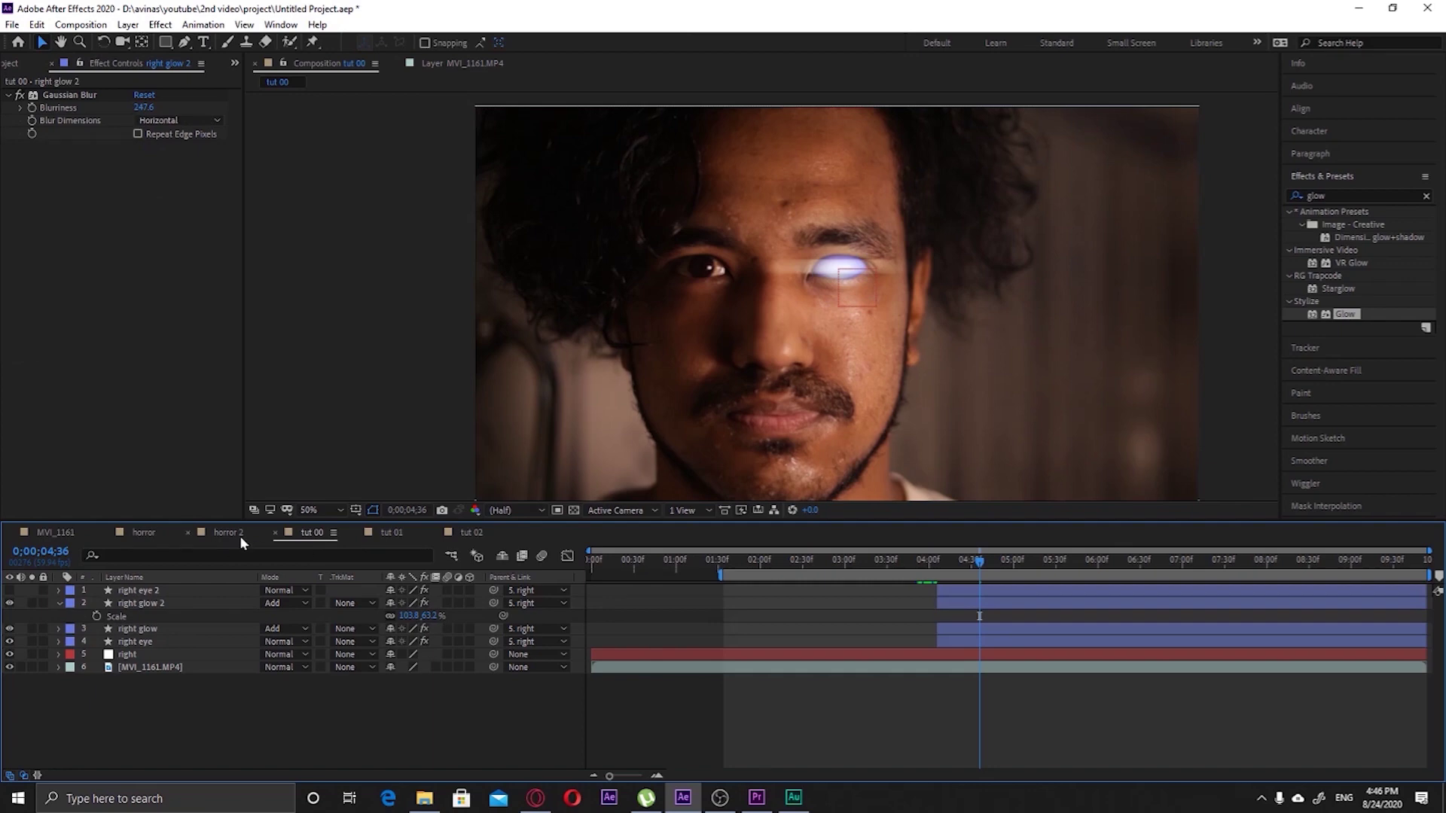
Open the horror 2 composition and review its finished eye glow at around 0;00;04;47
{"action": "left_click", "coordinate": [239, 535]}
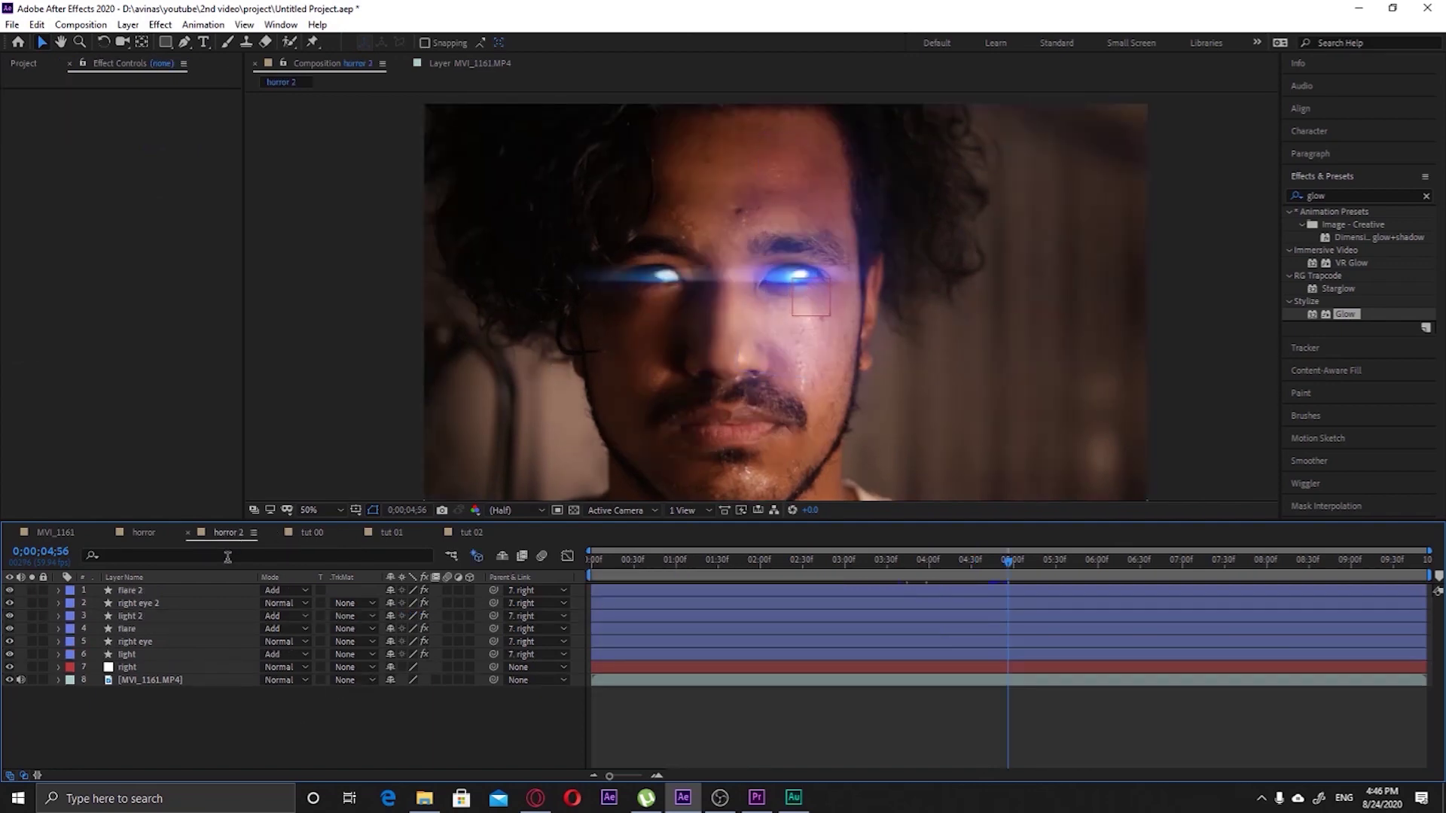
{"action": "mouse_move", "coordinate": [1009, 570]}
{"action": "left_mouse_down"}
{"action": "mouse_move", "coordinate": [968, 570]}
{"action": "mouse_move", "coordinate": [1039, 570]}
{"action": "mouse_move", "coordinate": [981, 570]}
{"action": "mouse_move", "coordinate": [998, 570]}
{"action": "left_mouse_up"}
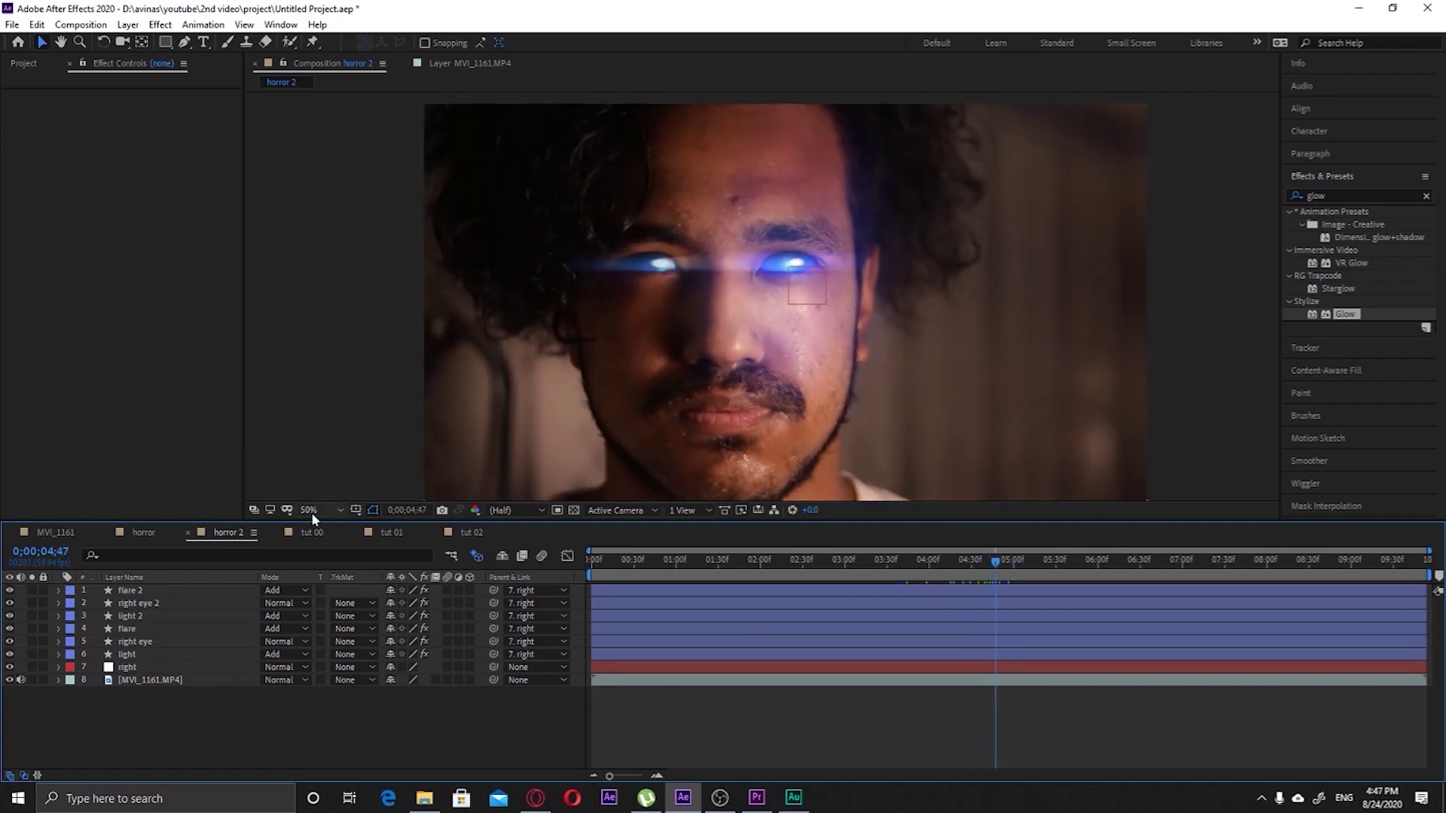